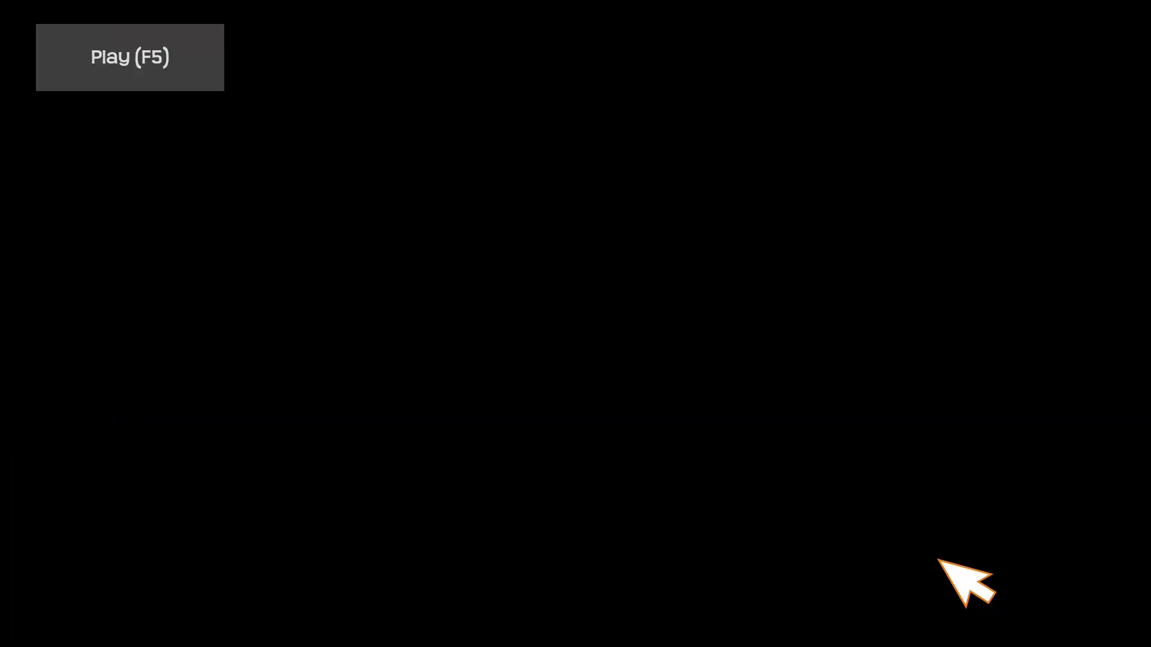
# Open scene_test2 and select the Polygon2D node under sol
pyautogui.click(163, 52)
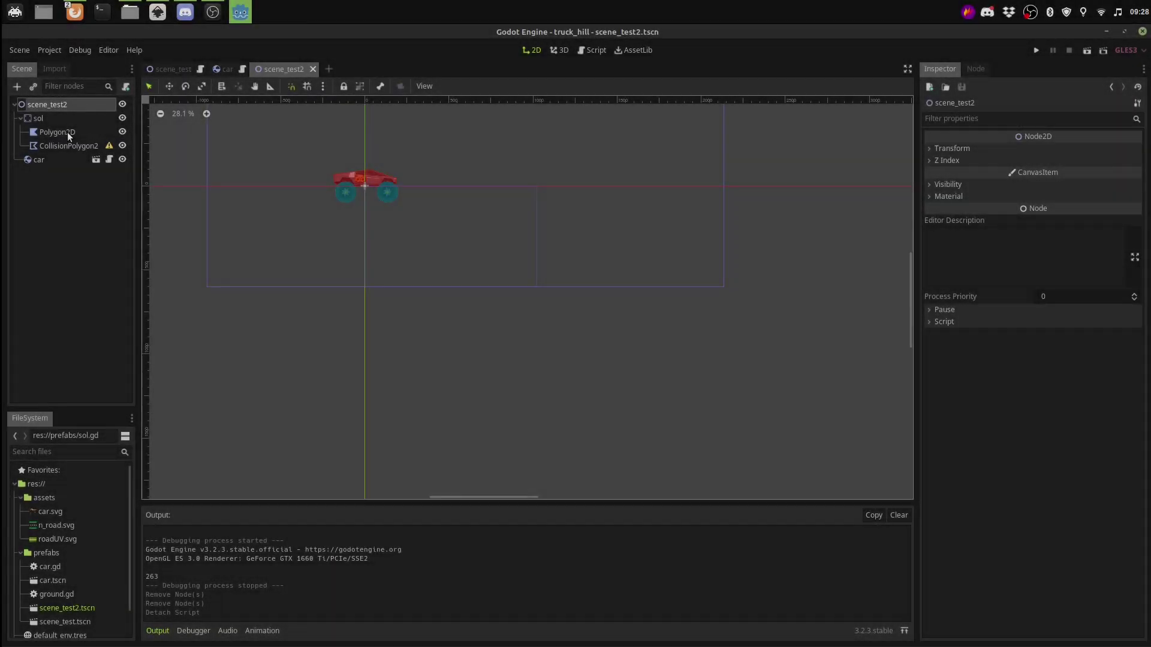
pyautogui.click(63, 133)
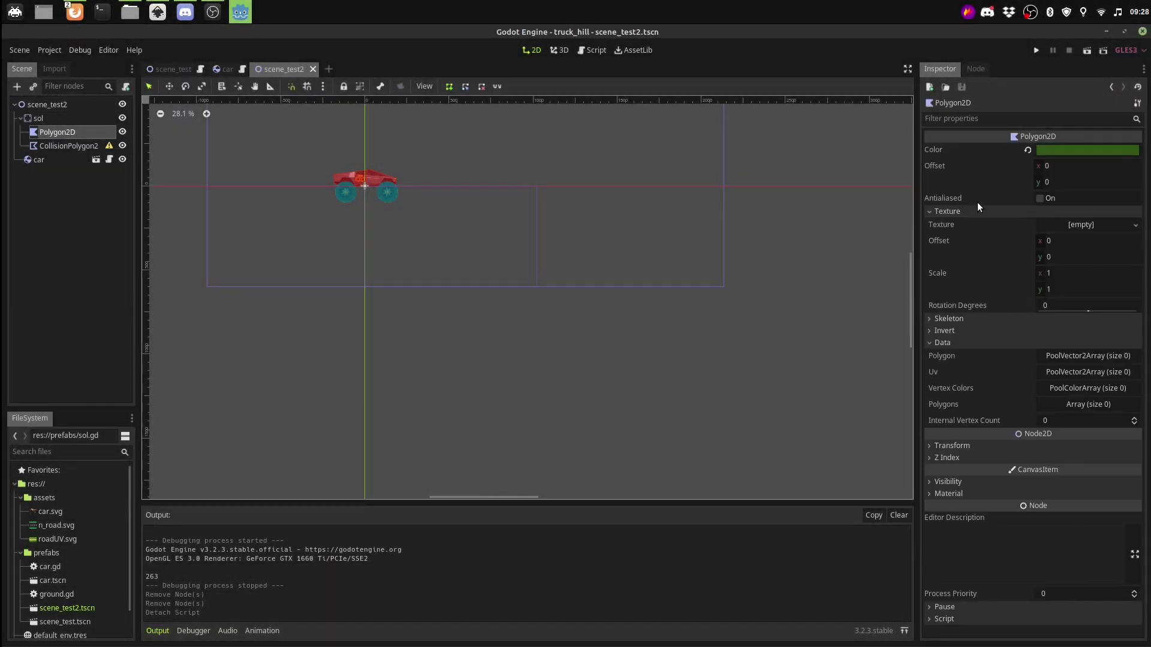
# Change the Polygon2D fill colour from green to pale grey-green #e0e9db
pyautogui.click(1065, 151)
pyautogui.moveTo(922, 130); pyautogui.dragTo(873, 56)
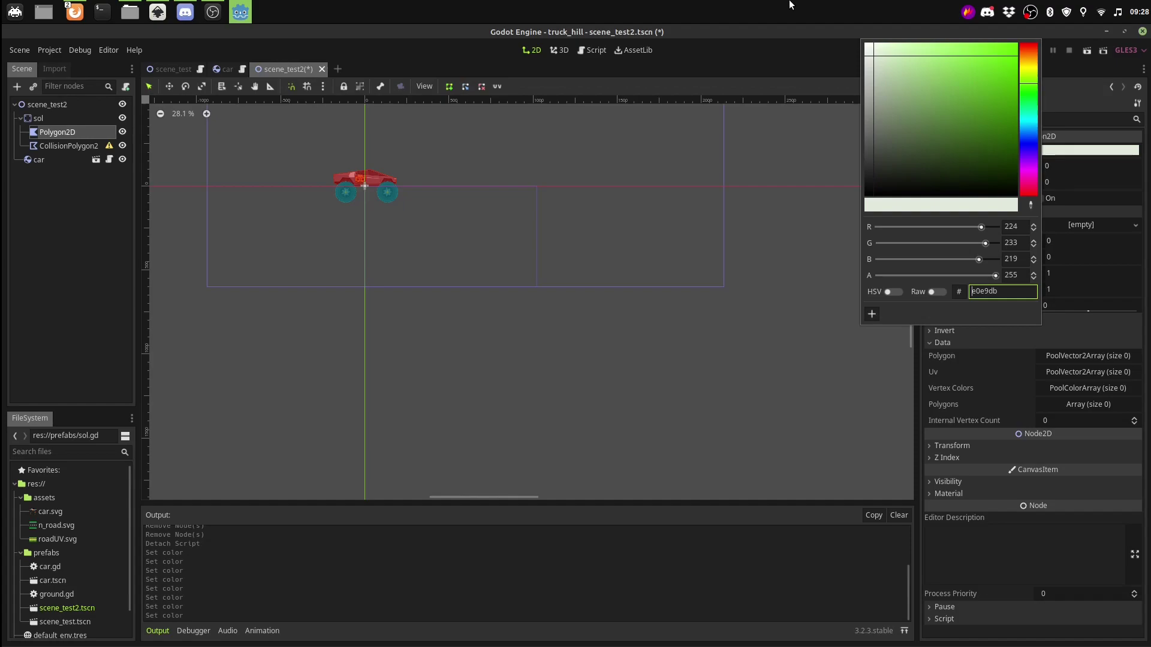
pyautogui.click(779, 34)
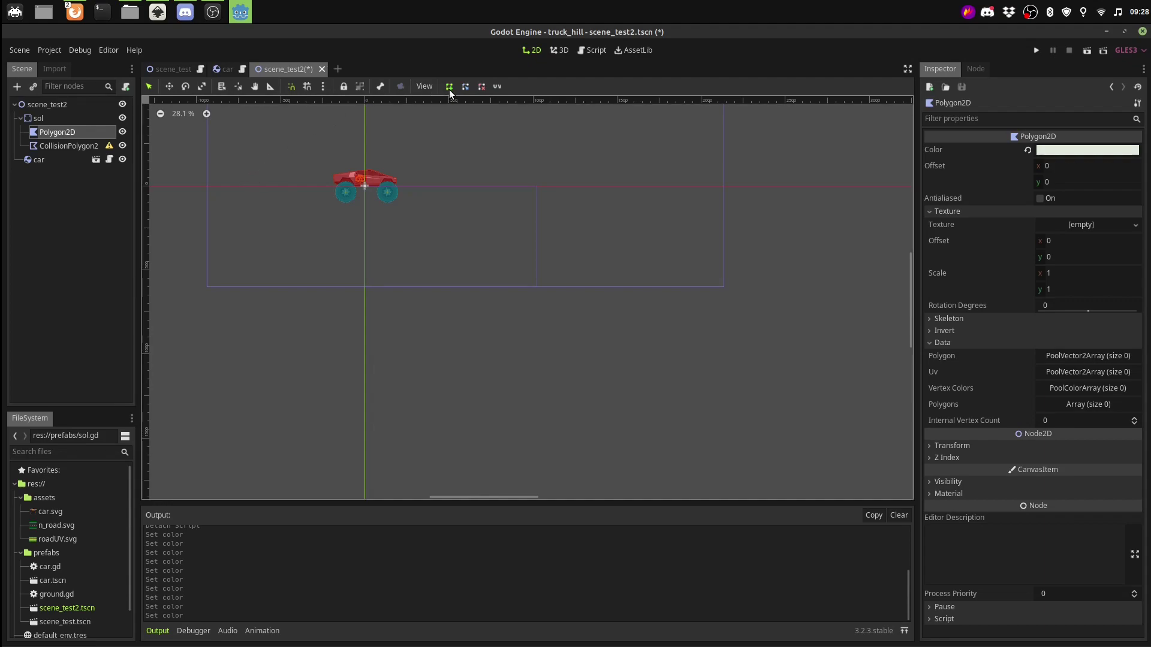
# Draw a five-click ground polygon with a sloping top and a low middle point, closed on the first point
pyautogui.click(356, 476)
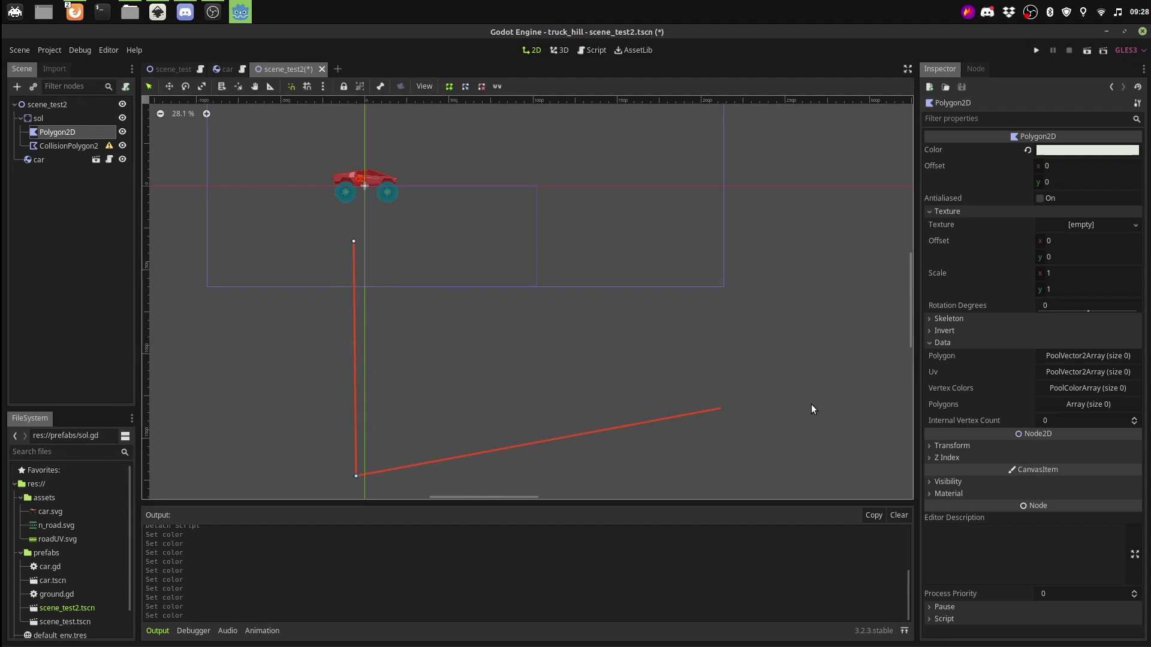
pyautogui.click(896, 462)
pyautogui.click(885, 179)
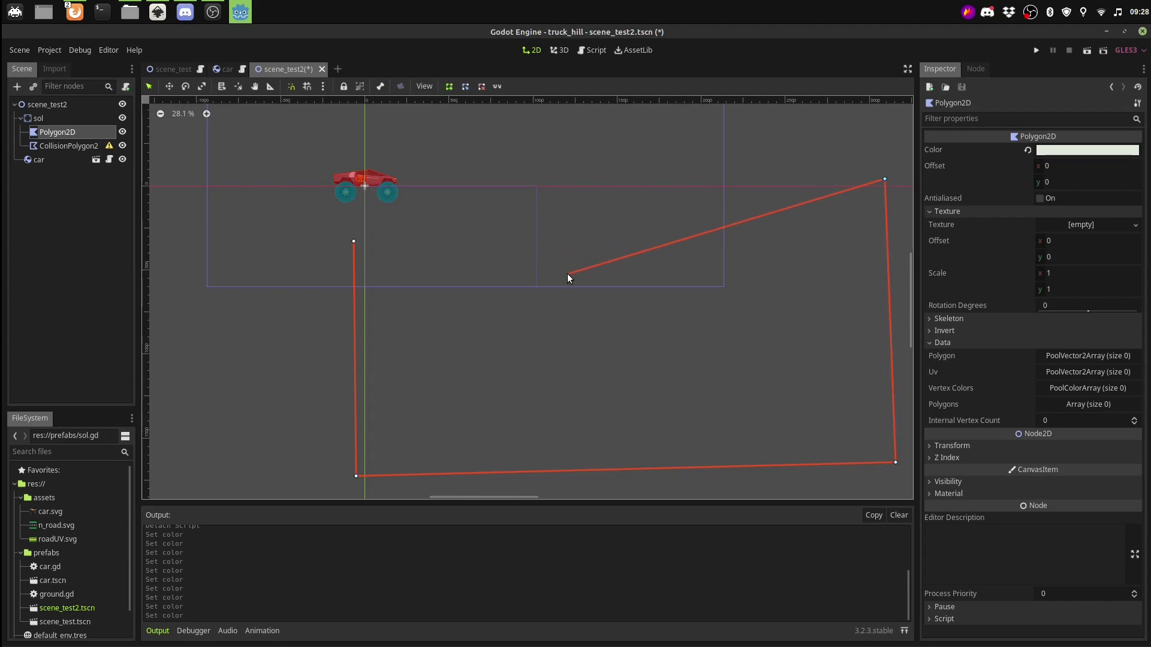
pyautogui.click(568, 274)
pyautogui.click(354, 242)
pyautogui.hscroll(1, 473, 313)
pyautogui.moveTo(464, 308); pyautogui.dragTo(430, 301, button='middle')
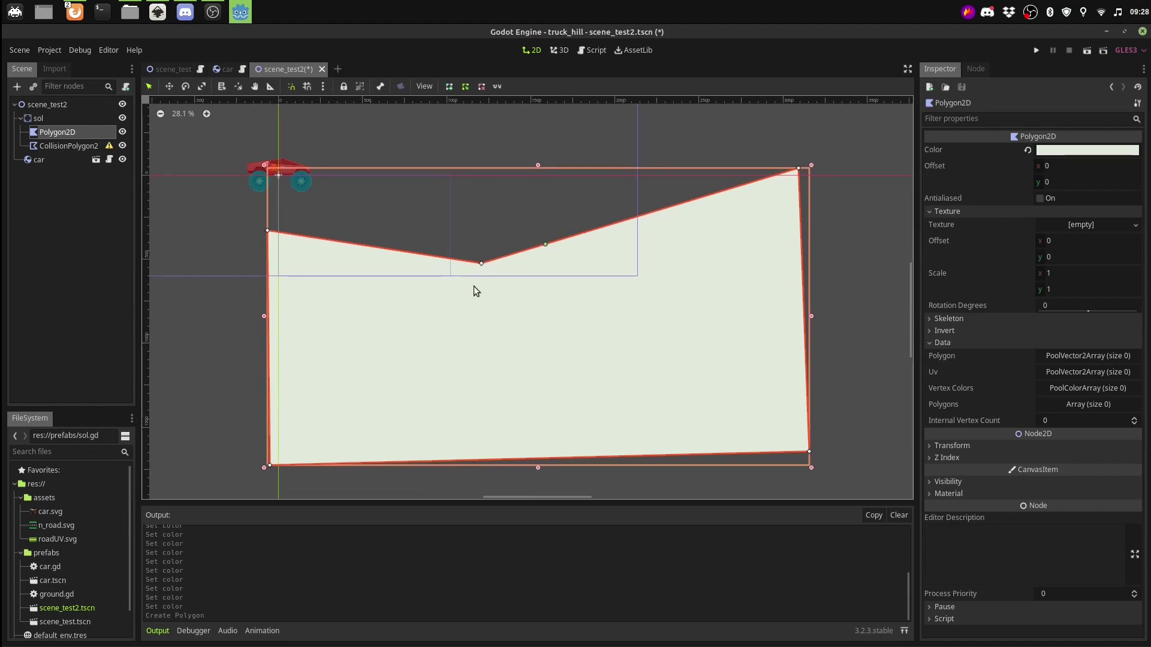
# Insert and drag vertices along both slopes to round the dip, then select CollisionPolygon2D
pyautogui.scroll(2, 481, 278)
pyautogui.scroll(1, 478, 276)
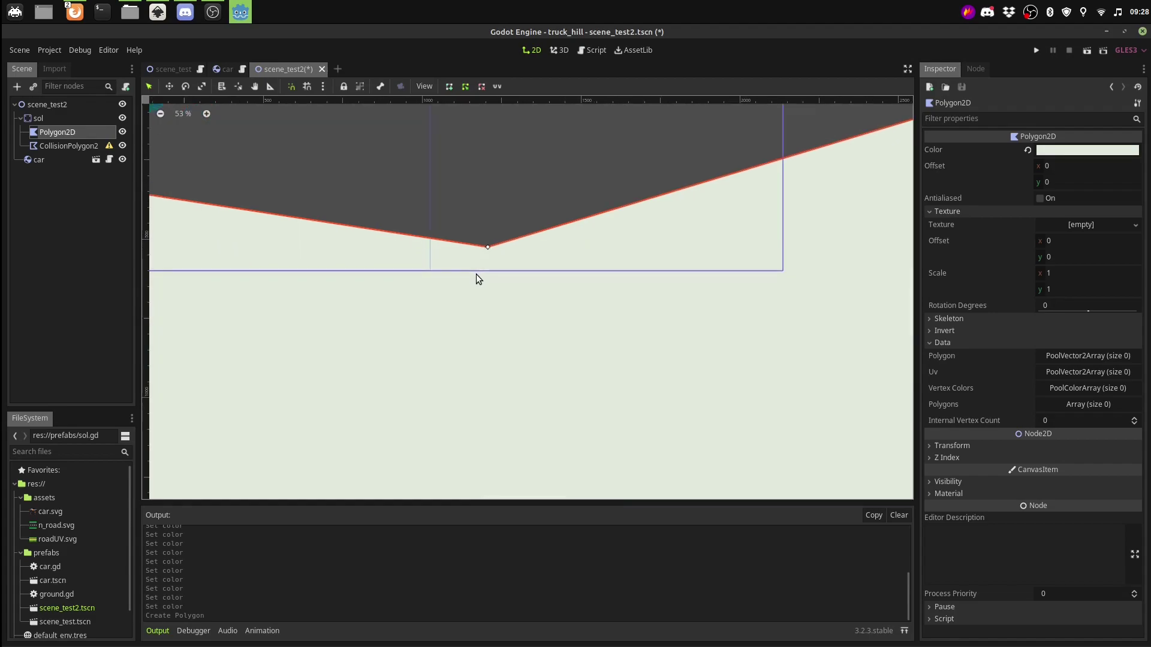
pyautogui.scroll(1, 476, 275)
pyautogui.click(457, 244)
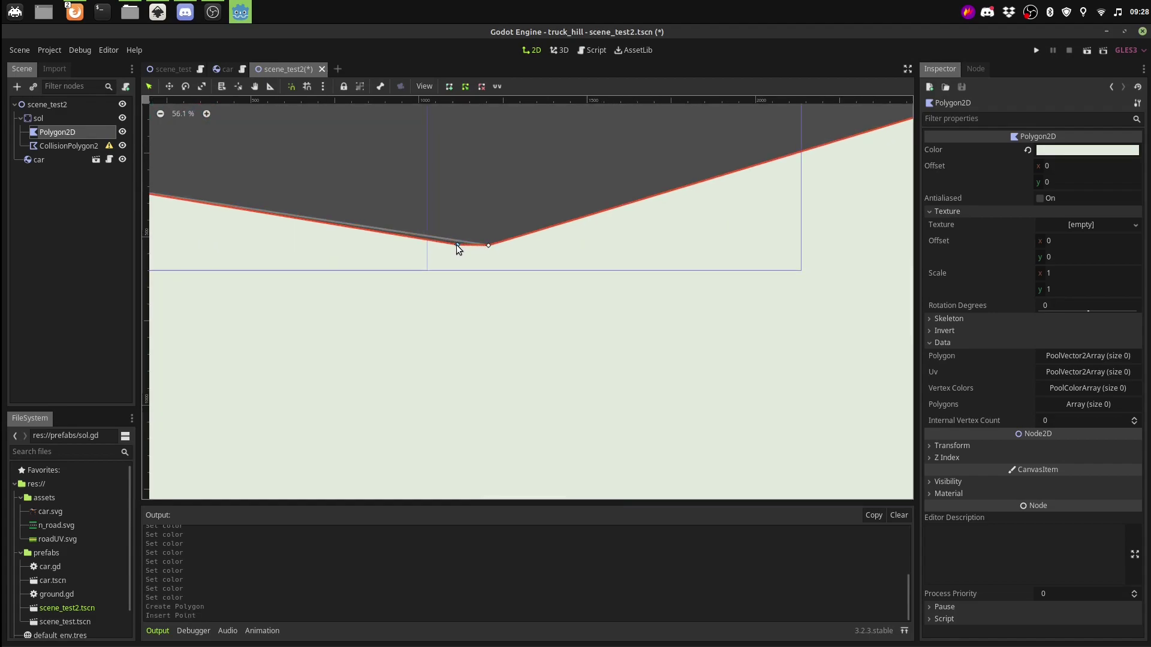
pyautogui.moveTo(459, 246); pyautogui.dragTo(410, 238)
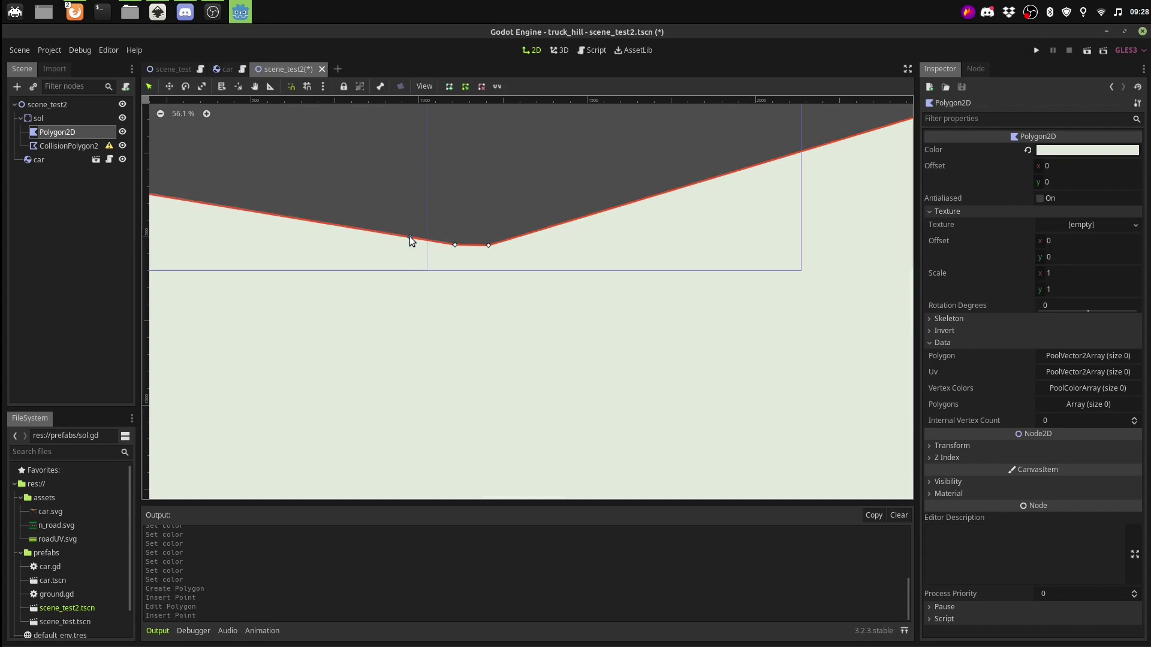
pyautogui.moveTo(521, 236); pyautogui.dragTo(540, 239)
pyautogui.click(609, 227)
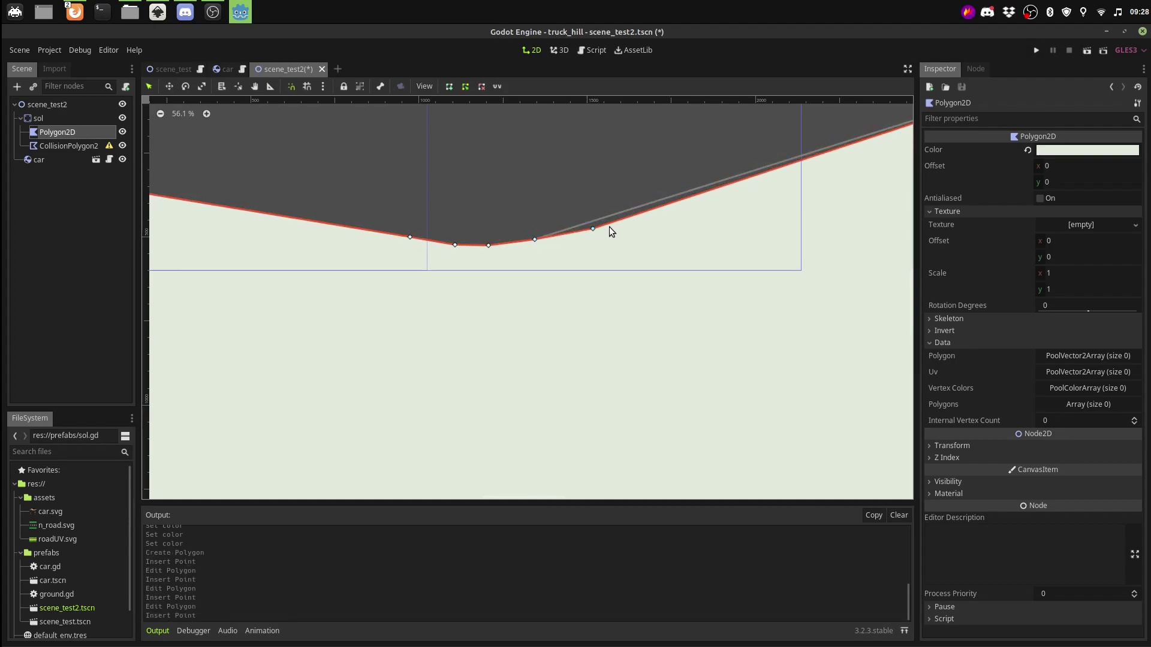
pyautogui.click(681, 210)
pyautogui.scroll(-1, 540, 236)
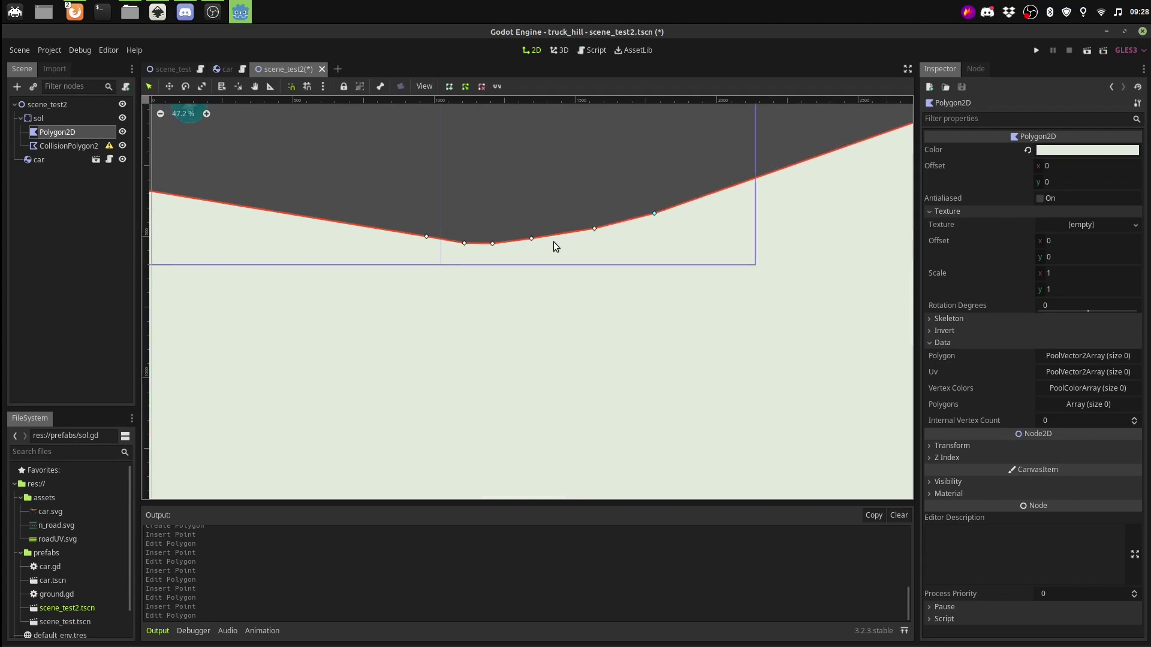
pyautogui.scroll(-2, 523, 242)
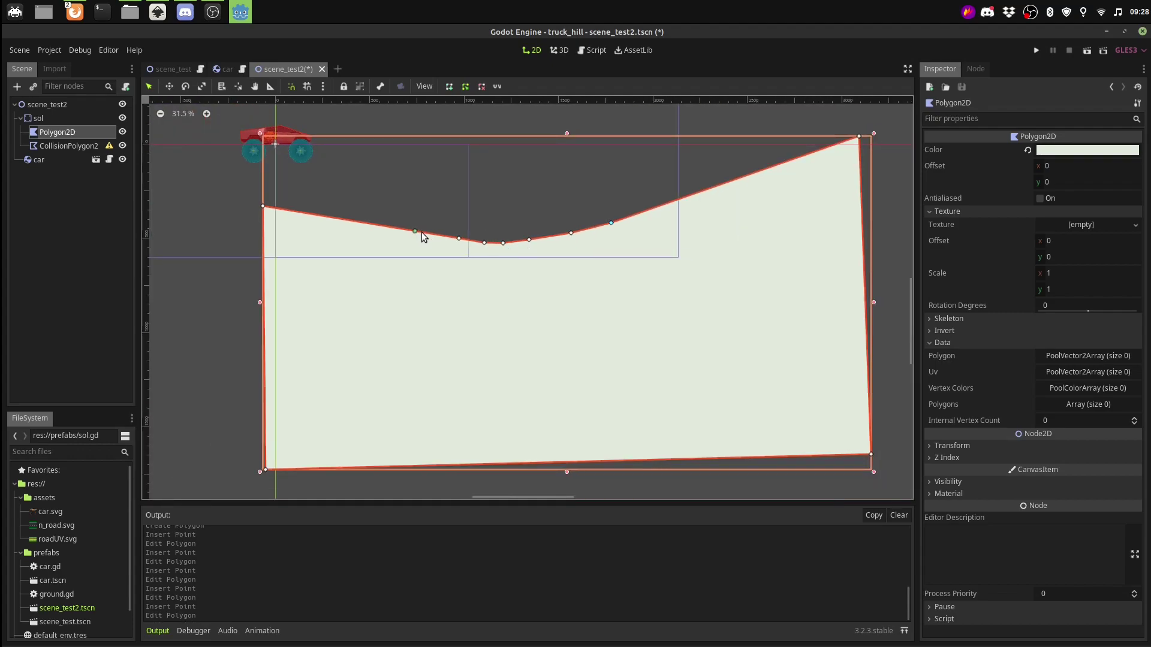
pyautogui.moveTo(428, 235); pyautogui.dragTo(452, 240)
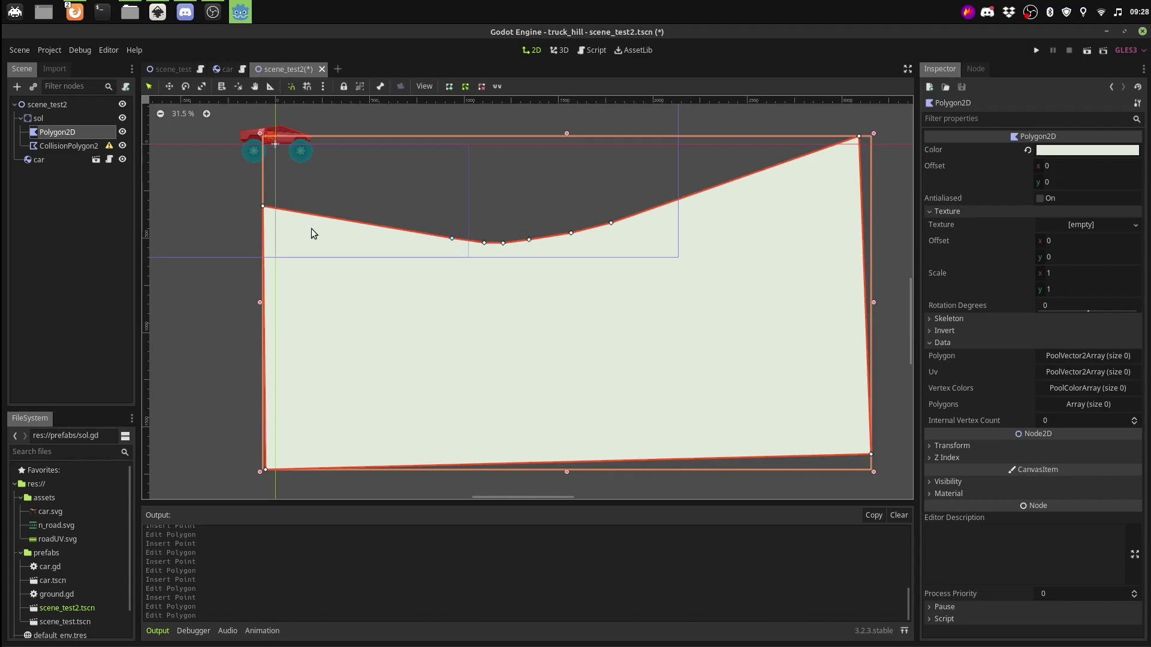
pyautogui.click(68, 147)
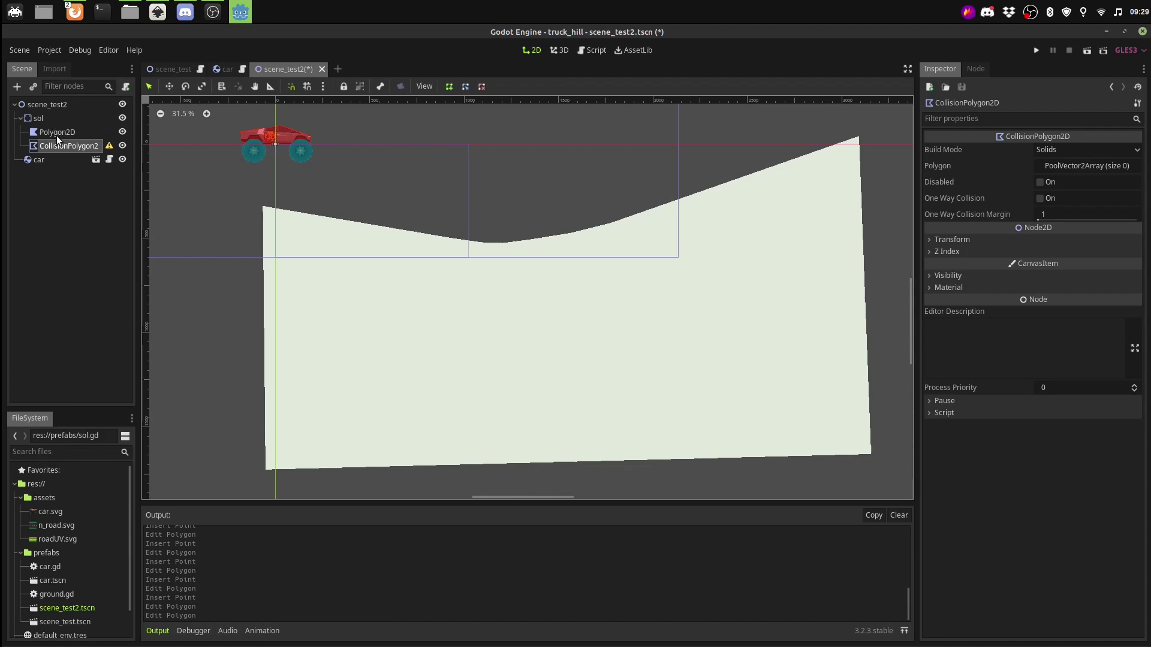
# Attach a new sol.gd script to sol and delete the template comments and process stub
pyautogui.click(44, 119)
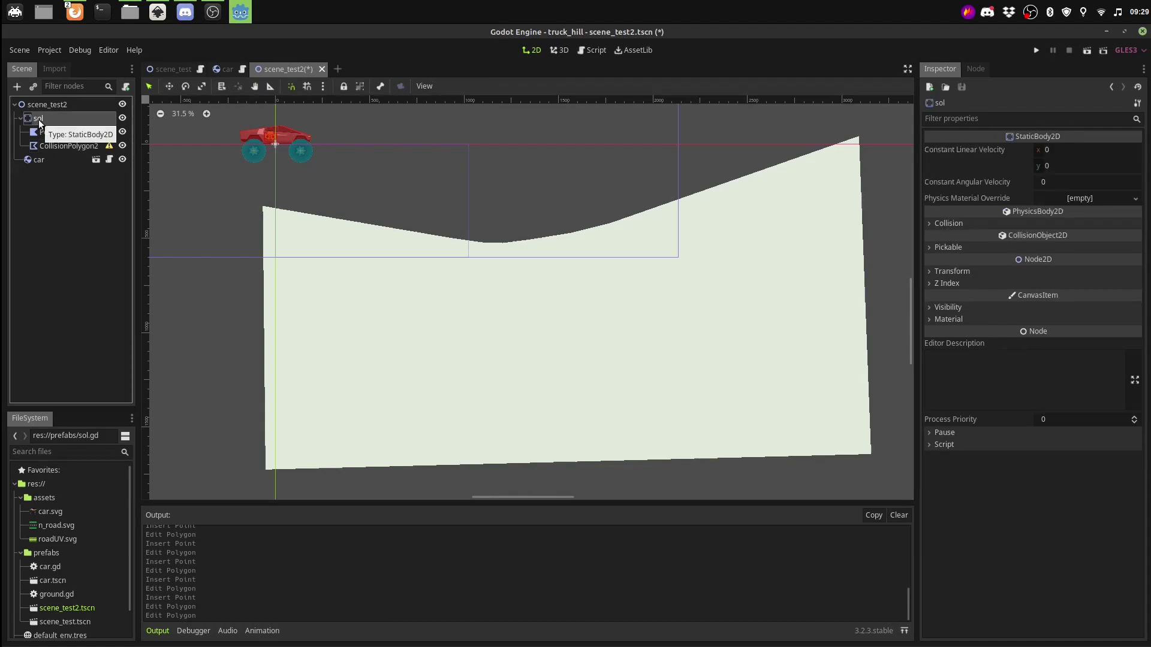
pyautogui.click(126, 86)
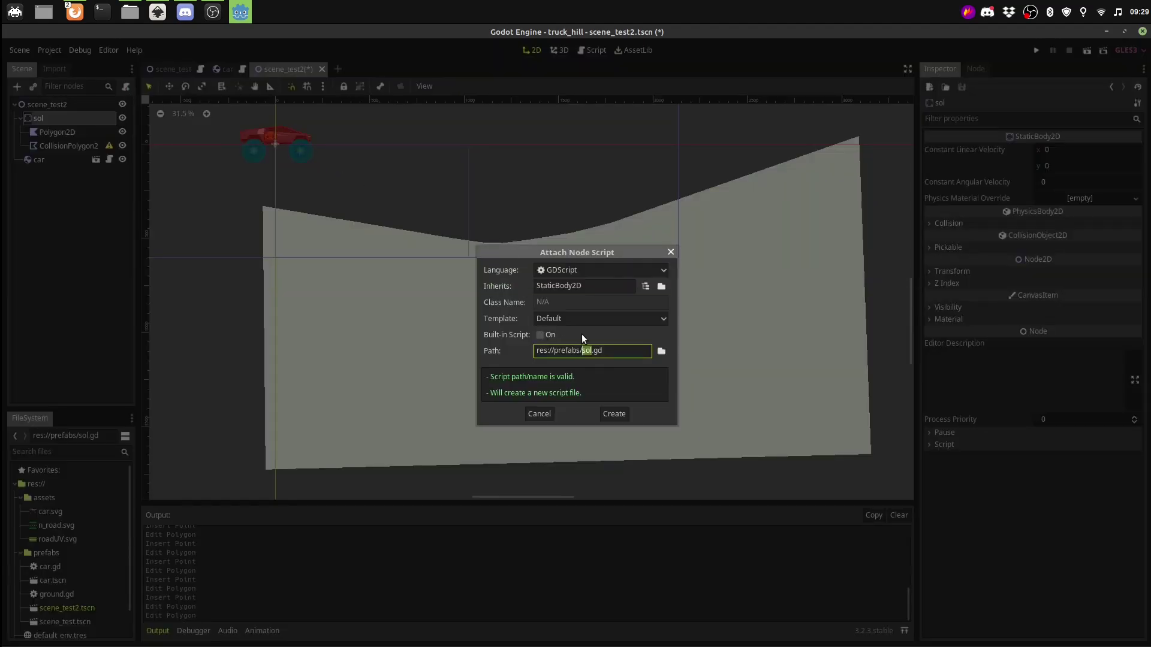
pyautogui.click(612, 414)
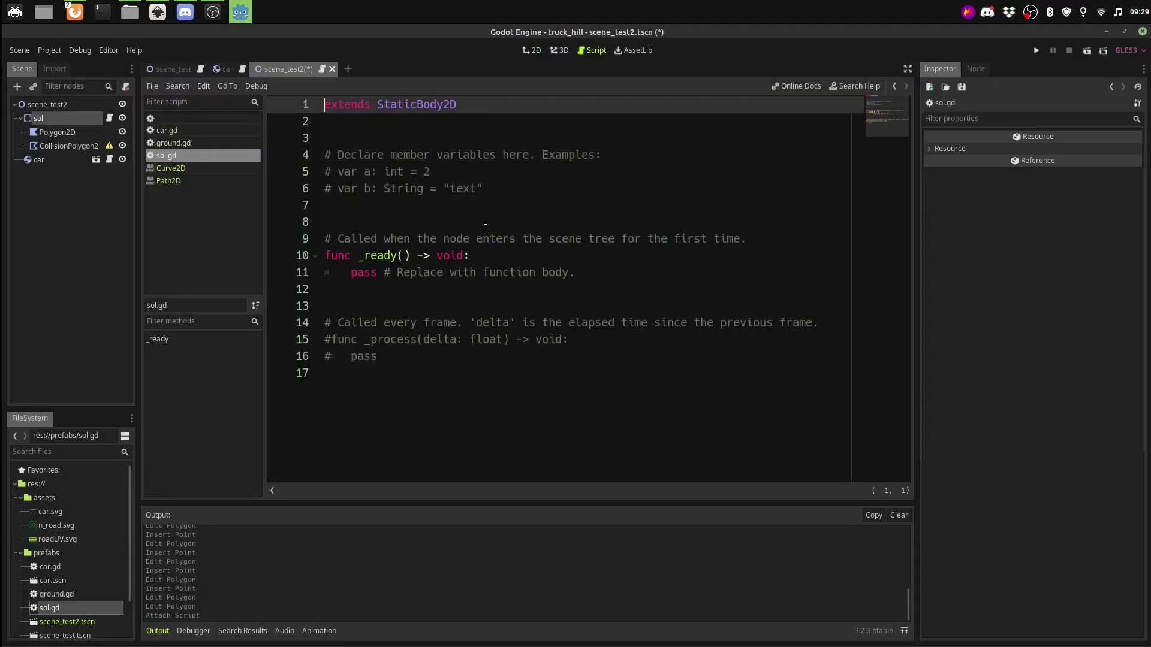
pyautogui.moveTo(384, 375); pyautogui.dragTo(299, 292)
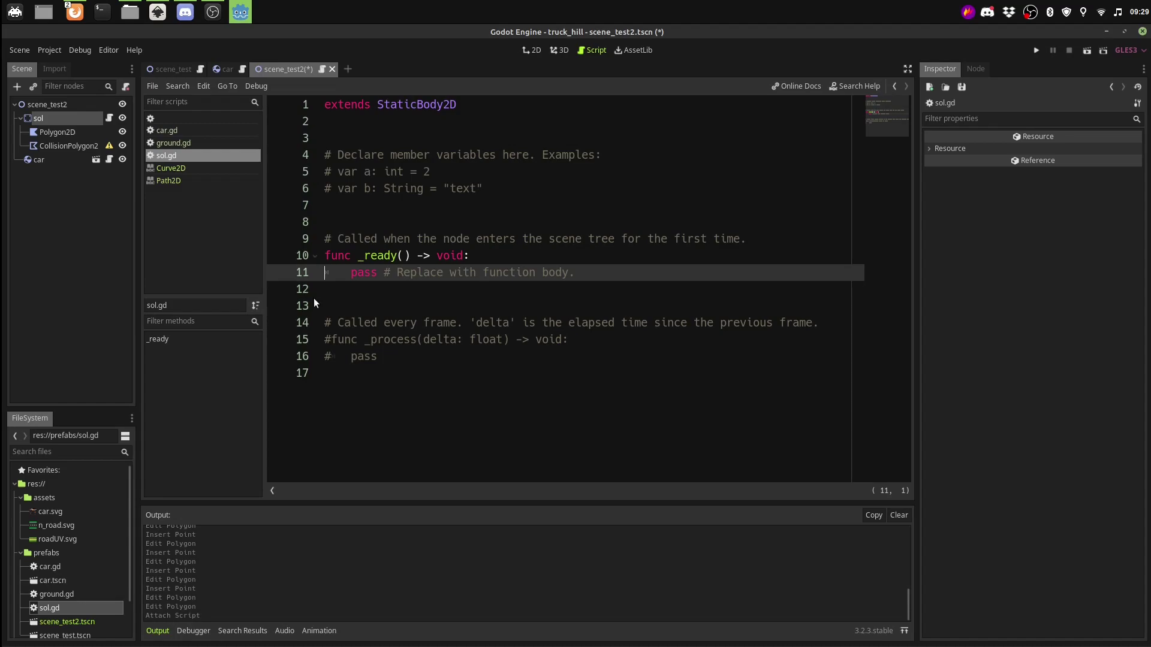
pyautogui.press('Delete')
pyautogui.moveTo(750, 240); pyautogui.dragTo(294, 159)
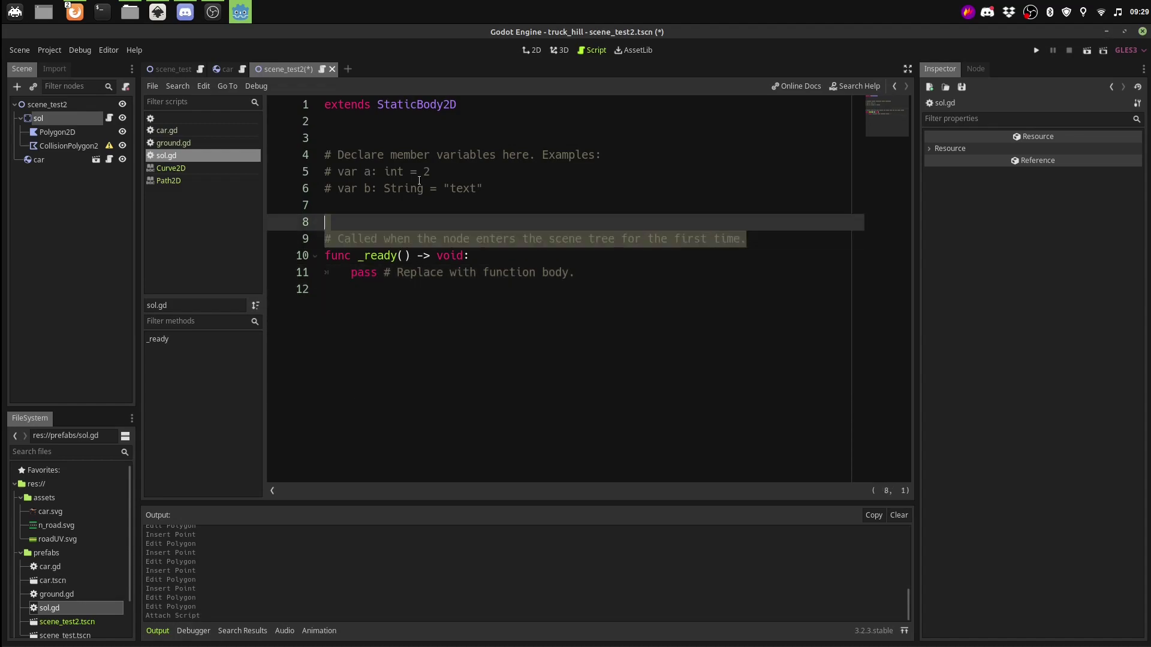
pyautogui.press('BackSpace')
# Inside _ready, write $CollisionPolygon2D.polygon = $Polygon2D.polygon using autocomplete
pyautogui.click(479, 175)
pyautogui.press('Return')
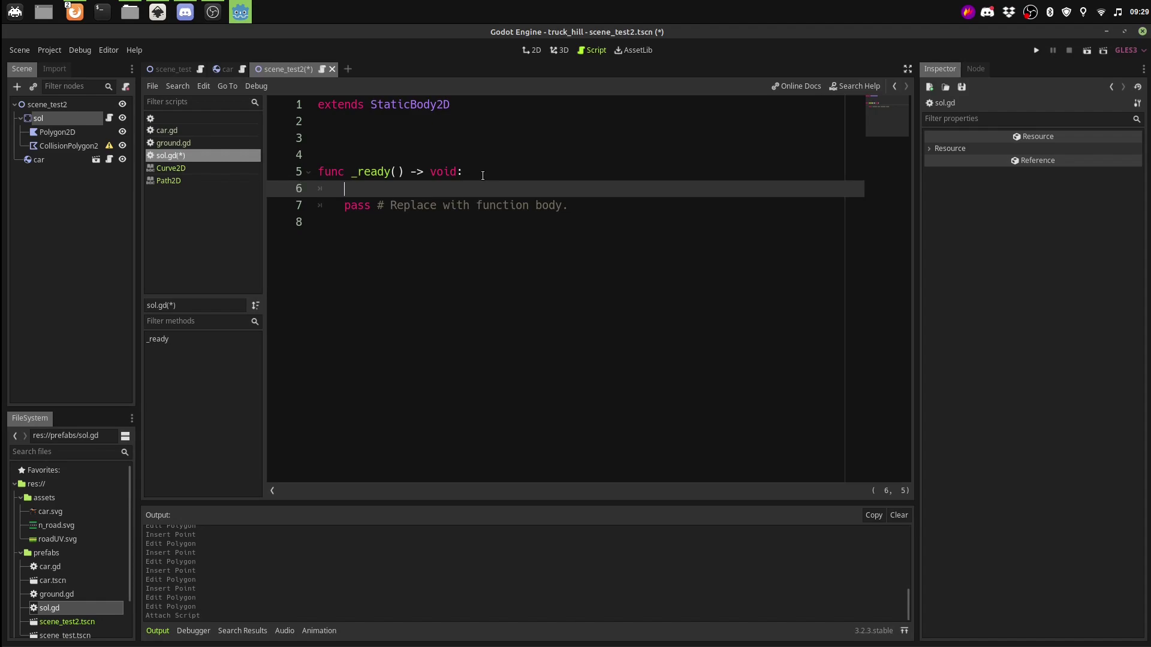
pyautogui.write('$c')
pyautogui.press('Return')
pyautogui.write('po')
pyautogui.press('Return')
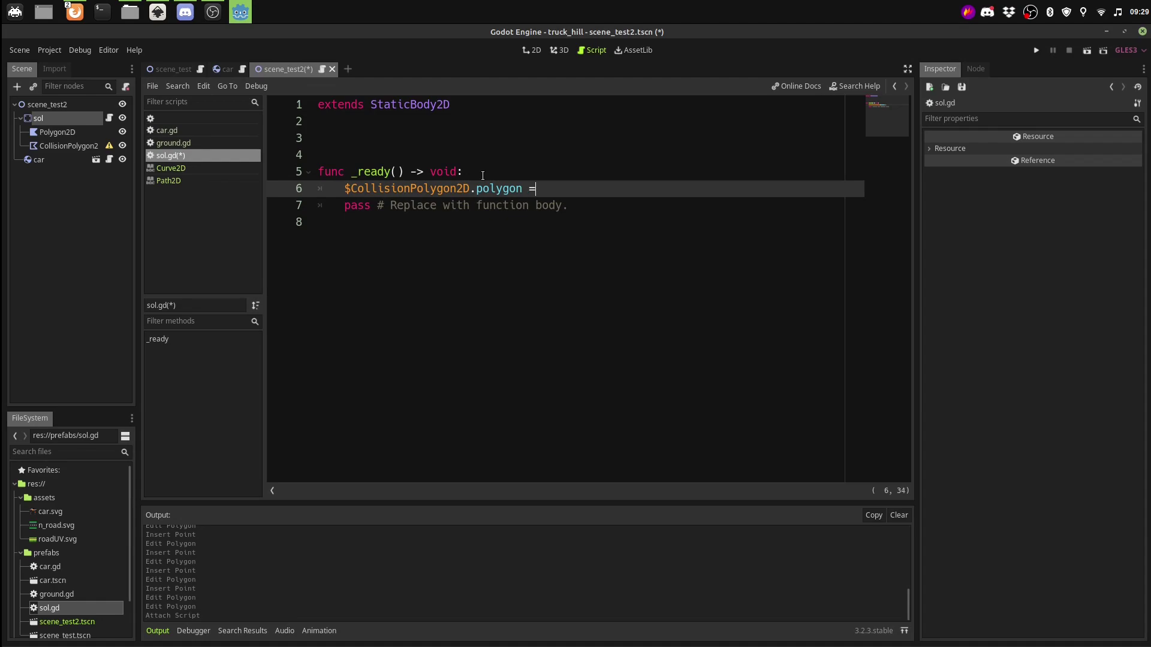
pyautogui.write(' $p')
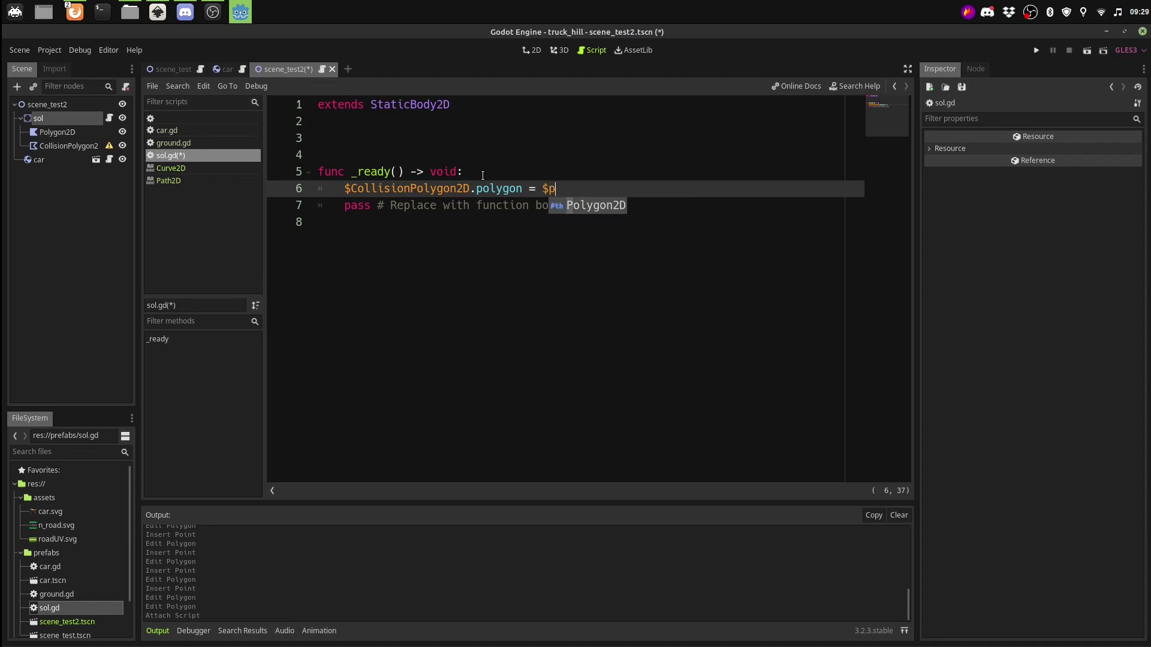
pyautogui.press('Return')
pyautogui.write('.po')
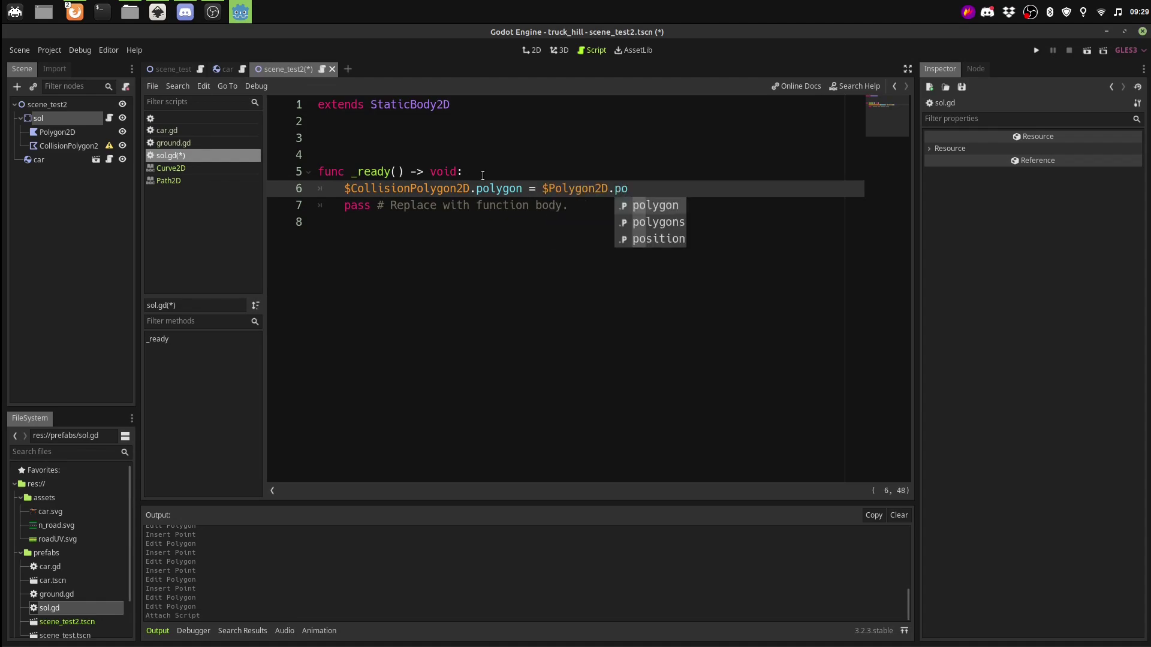
pyautogui.press('Return')
# Delete the leftover pass line and reselect Polygon2D
pyautogui.click(560, 287)
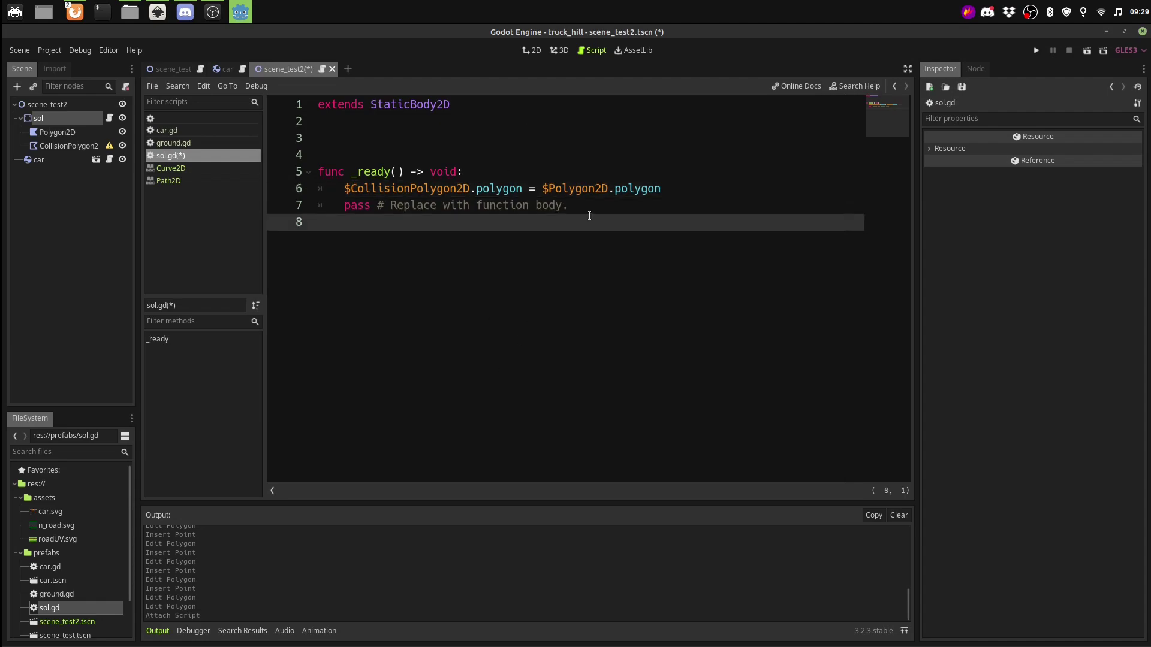
pyautogui.moveTo(589, 216); pyautogui.dragTo(282, 214)
pyautogui.press('BackSpace')
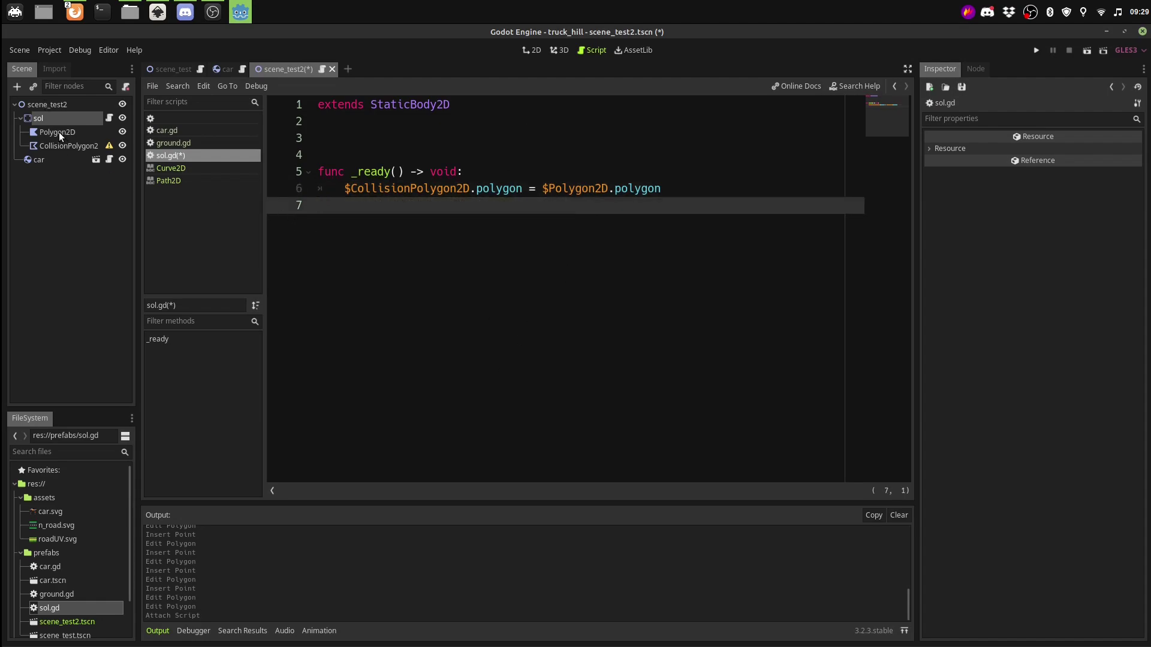
pyautogui.click(58, 132)
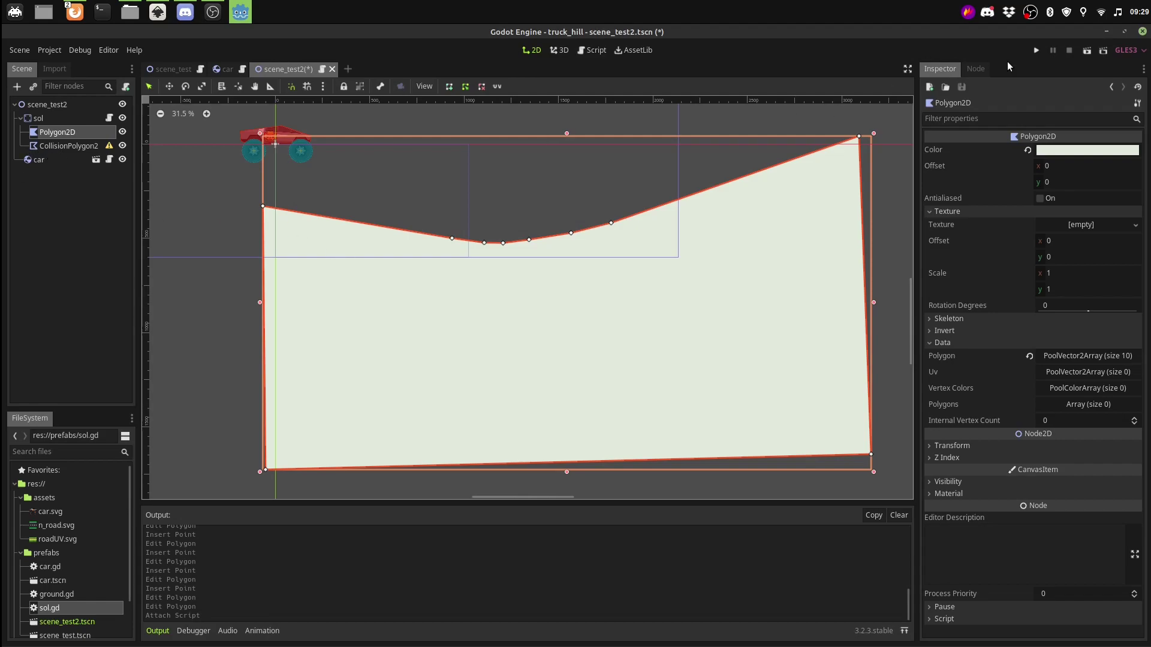
# Test-run the game, pull the top-left corner further left, add a left top-edge vertex, retest
pyautogui.click(1035, 50)
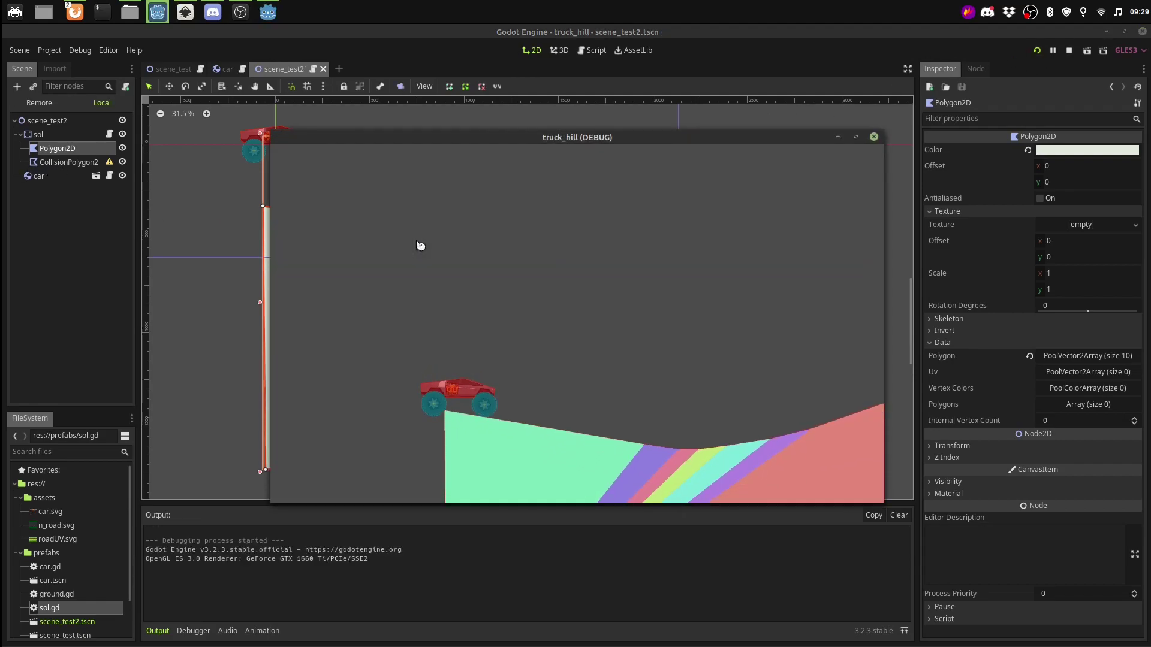
pyautogui.click(874, 137)
pyautogui.moveTo(263, 207); pyautogui.dragTo(192, 197)
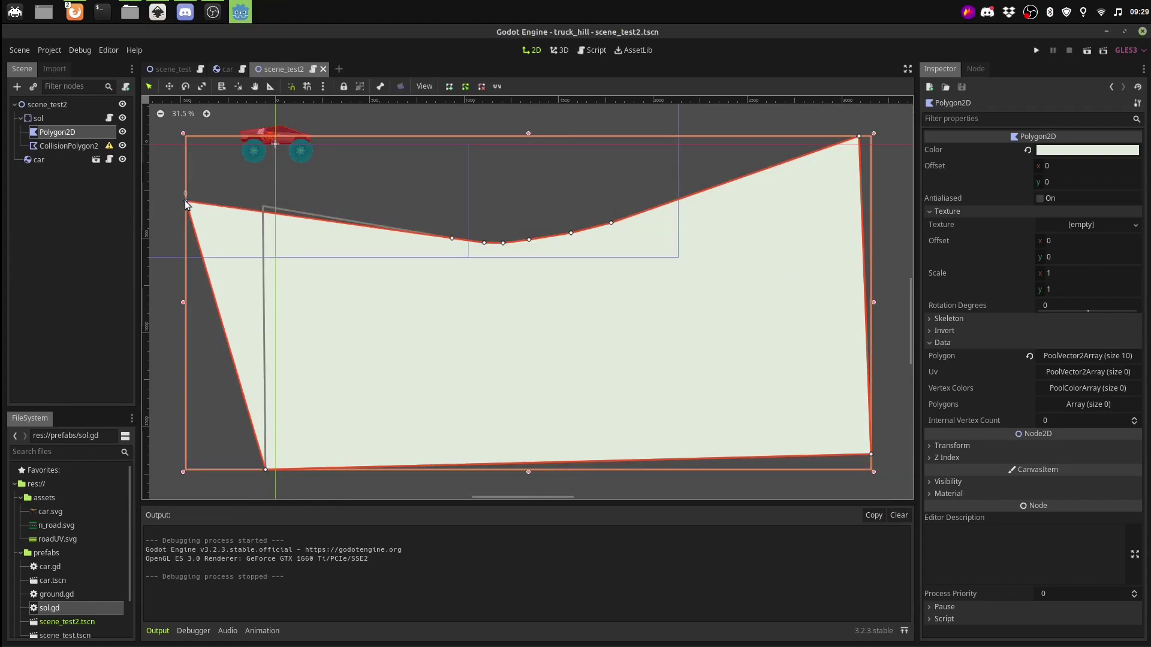
pyautogui.moveTo(336, 221); pyautogui.dragTo(385, 217)
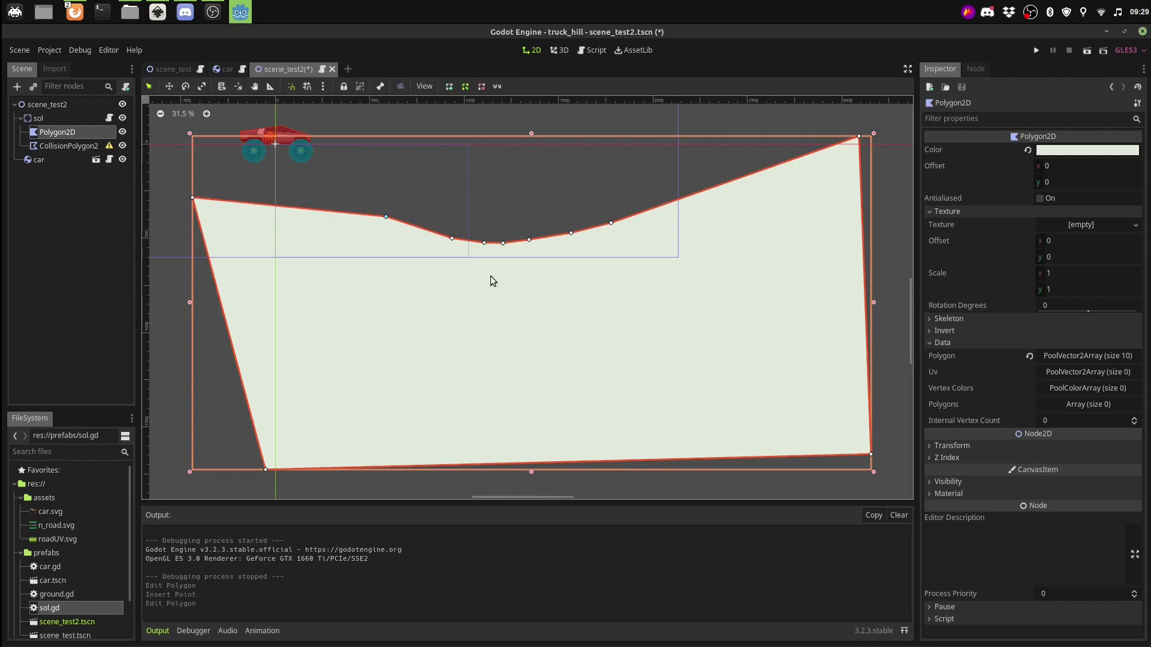
pyautogui.click(1036, 51)
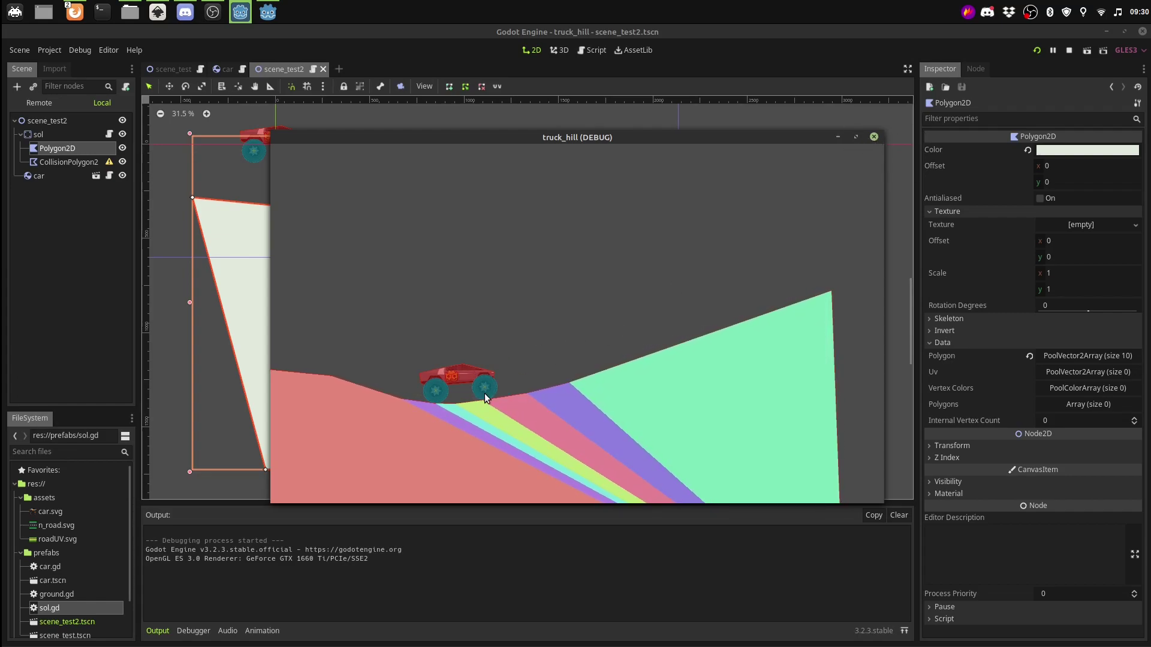
pyautogui.click(874, 137)
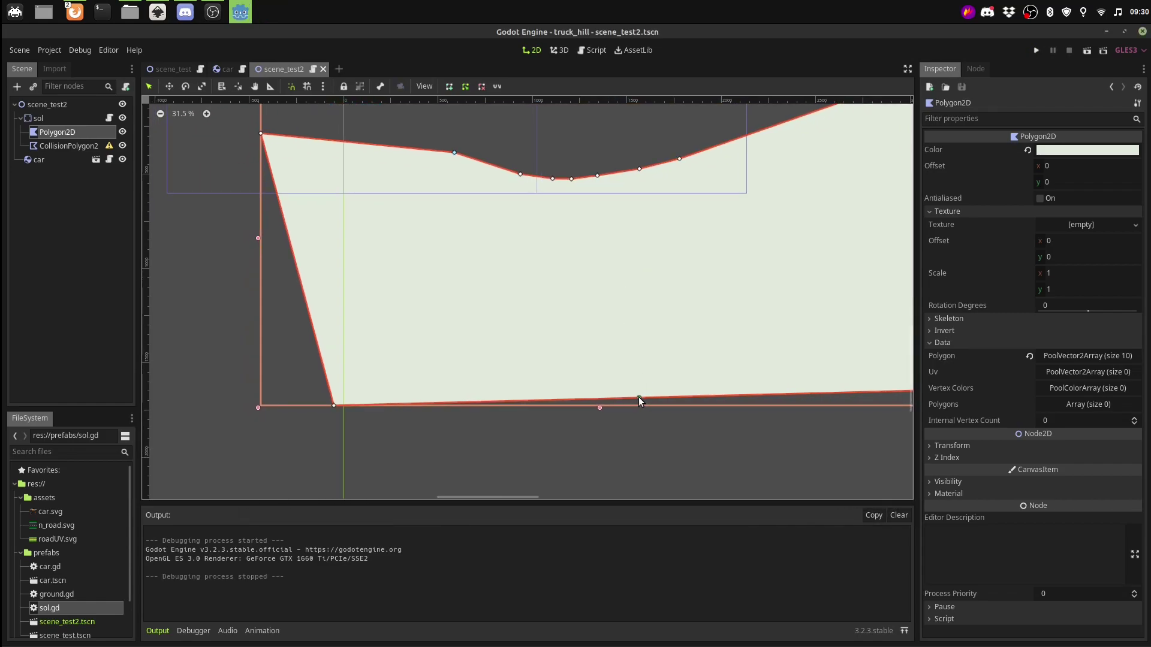
# Add three points on the ground's bottom edge, test-run the truck, then remove one point
pyautogui.click(639, 397)
pyautogui.click(462, 402)
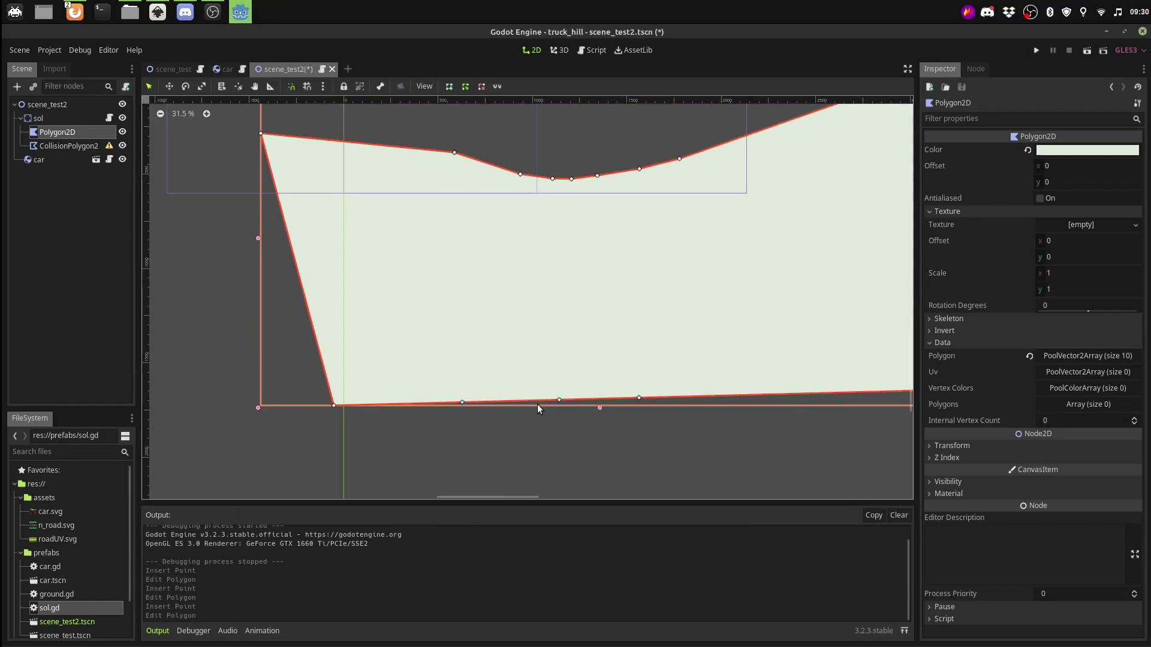
pyautogui.click(739, 394)
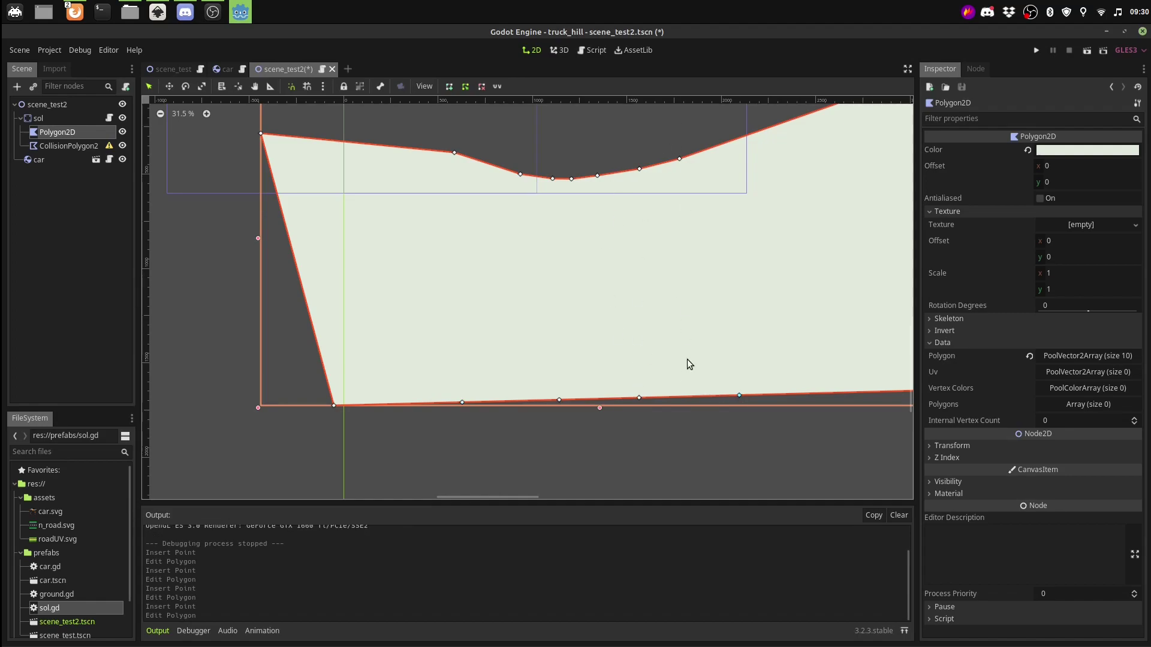
pyautogui.click(1034, 50)
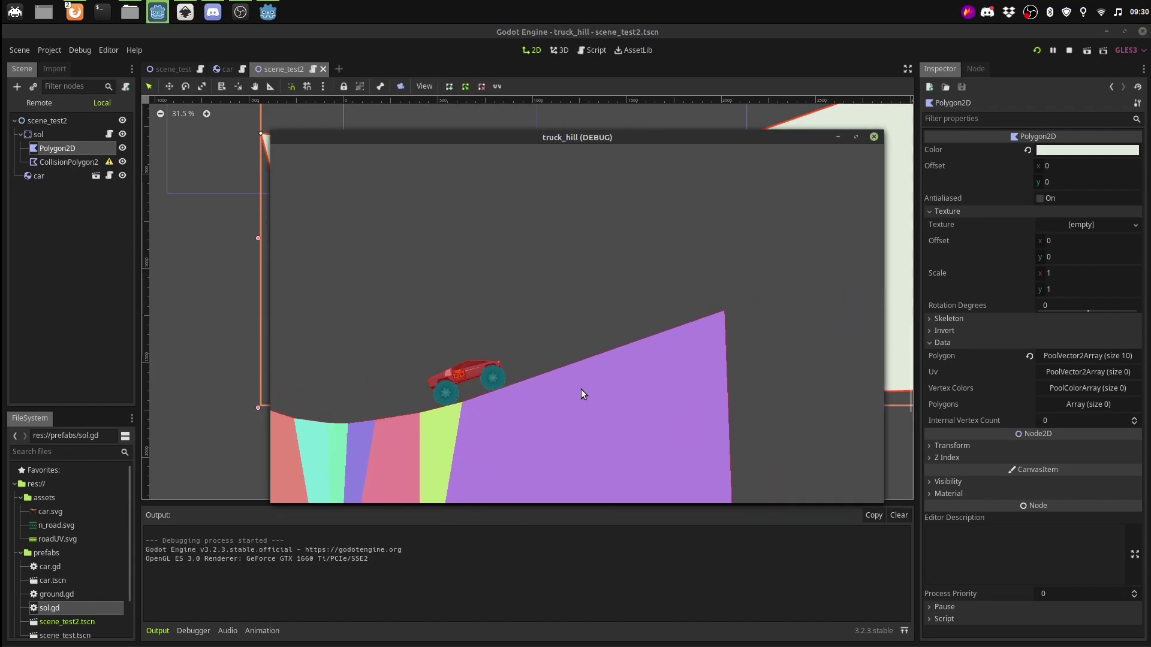
pyautogui.click(874, 136)
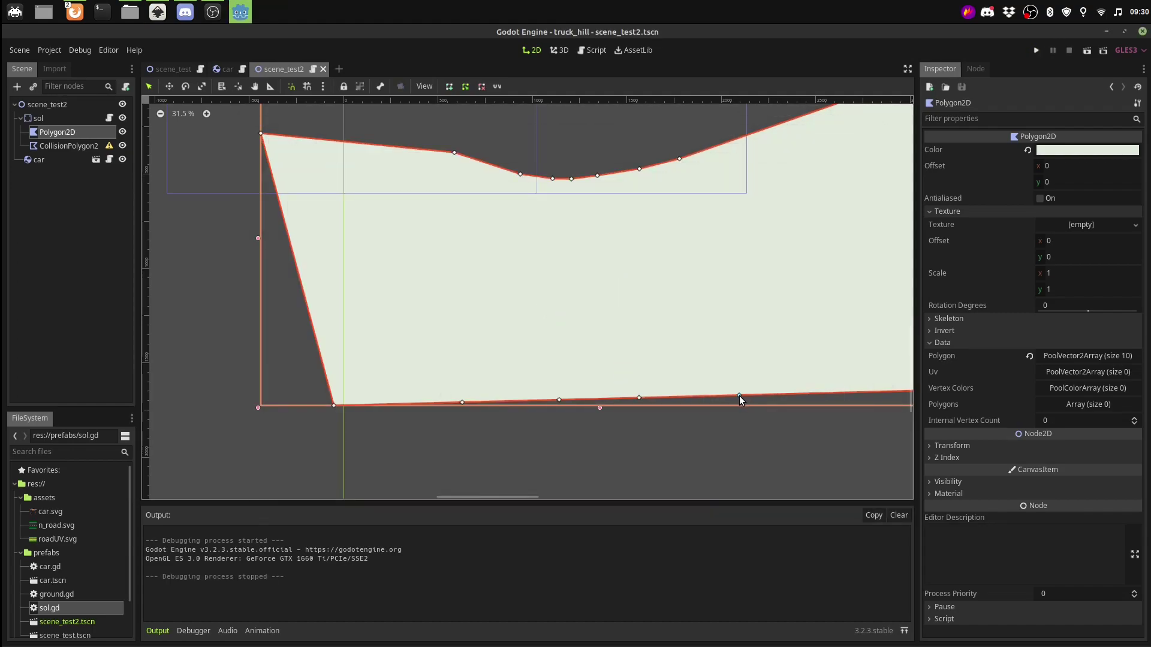
pyautogui.rightClick(614, 398)
pyautogui.moveTo(546, 304); pyautogui.dragTo(482, 359, button='middle')
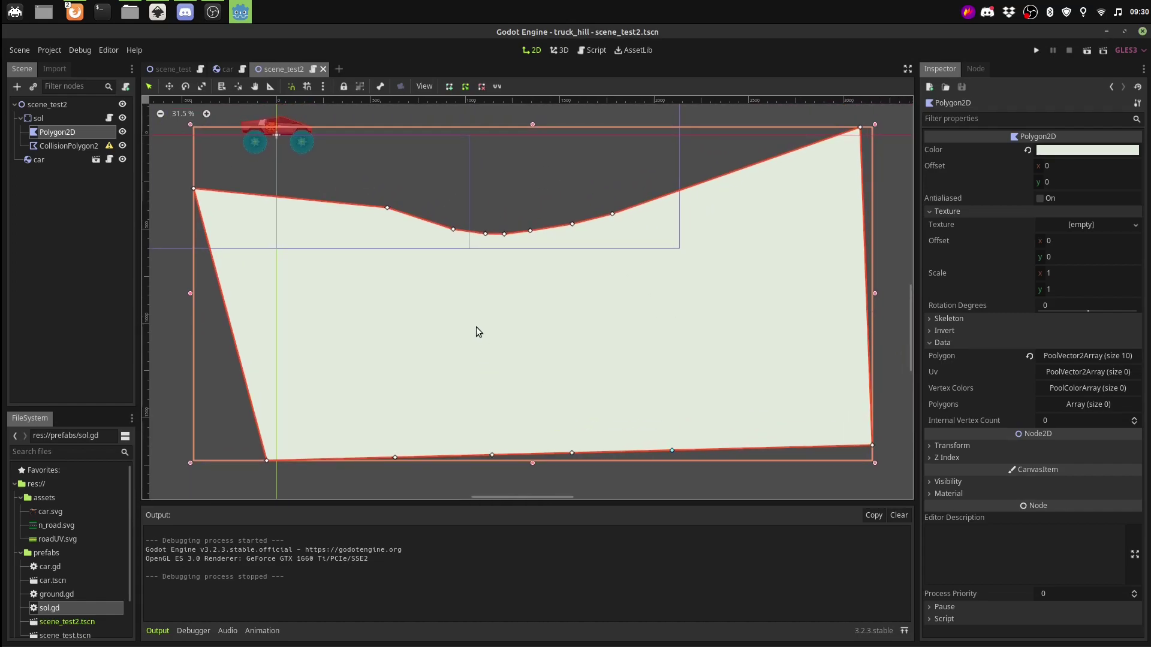
# Insert three vertices along the upper-left slope and dip so the terrain curves smoothly
pyautogui.scroll(2, 375, 211)
pyautogui.scroll(1, 367, 223)
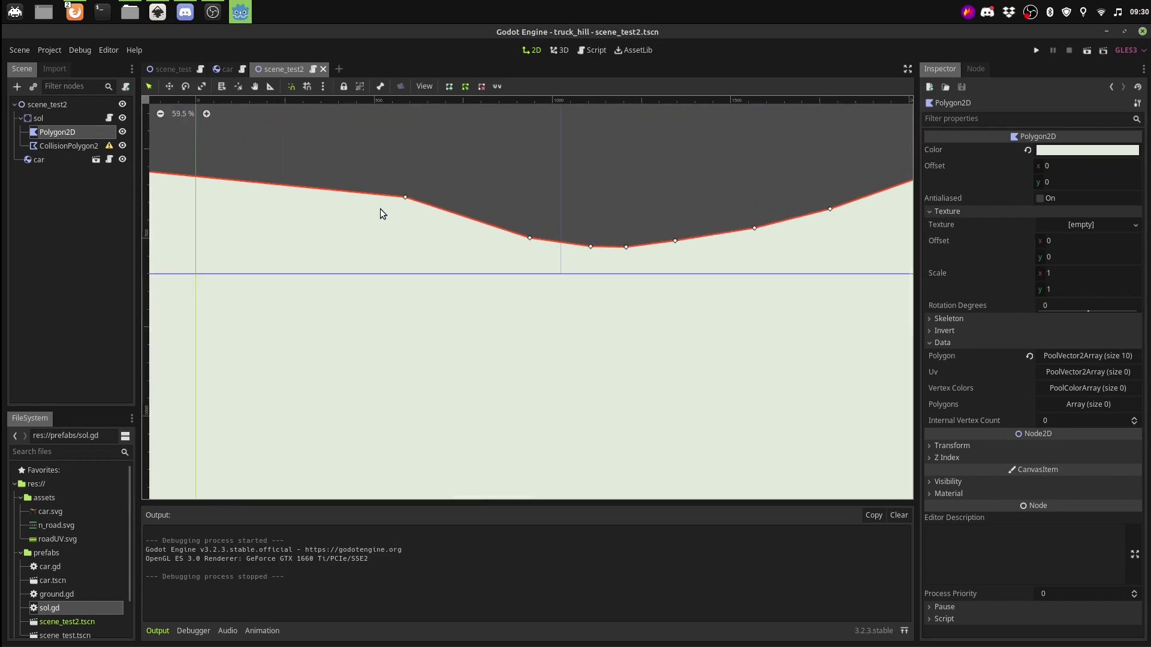
pyautogui.moveTo(370, 193); pyautogui.dragTo(342, 183)
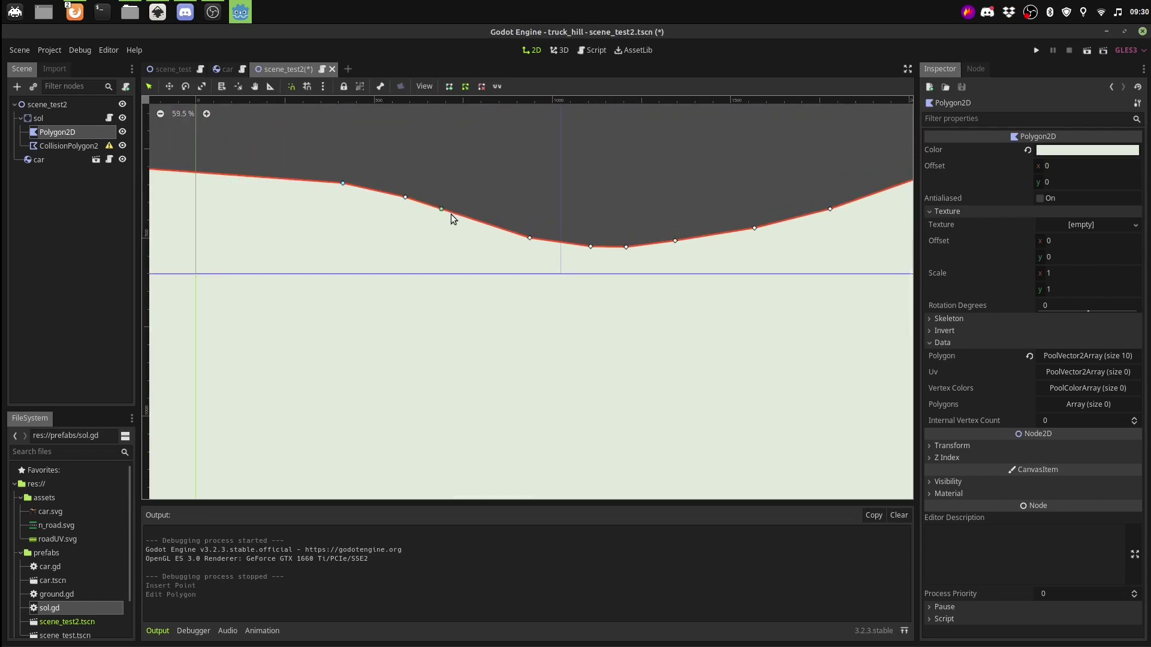
pyautogui.moveTo(450, 214); pyautogui.dragTo(458, 211)
pyautogui.moveTo(532, 287); pyautogui.dragTo(415, 329, button='middle')
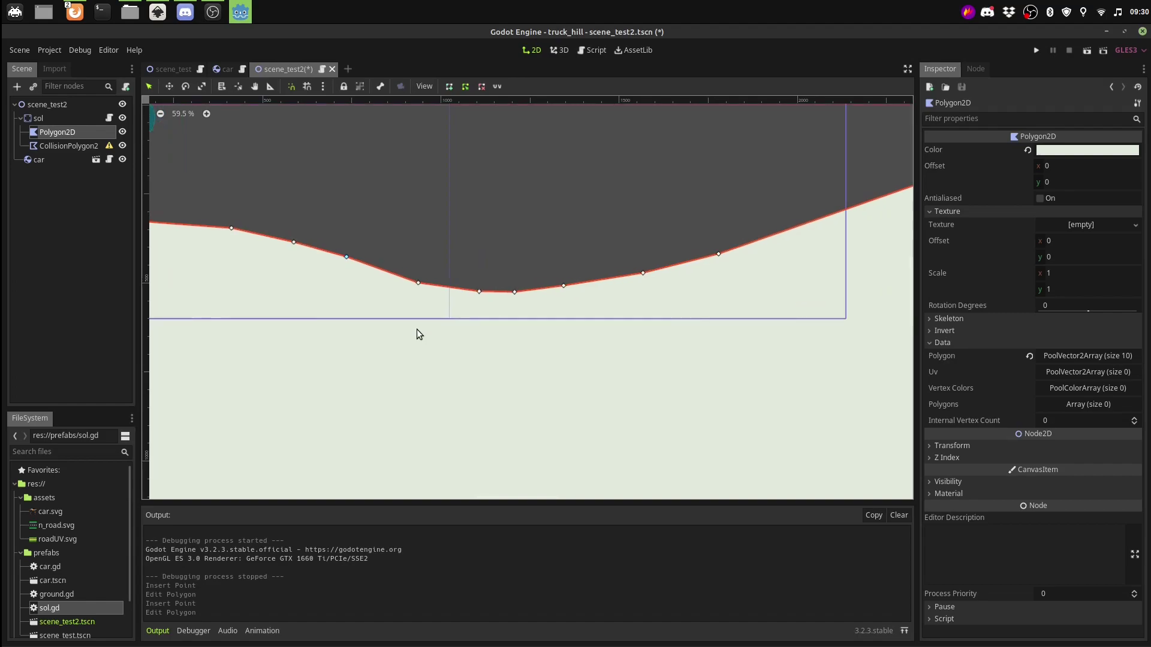
pyautogui.scroll(-2, 659, 300)
pyautogui.scroll(-2, 686, 296)
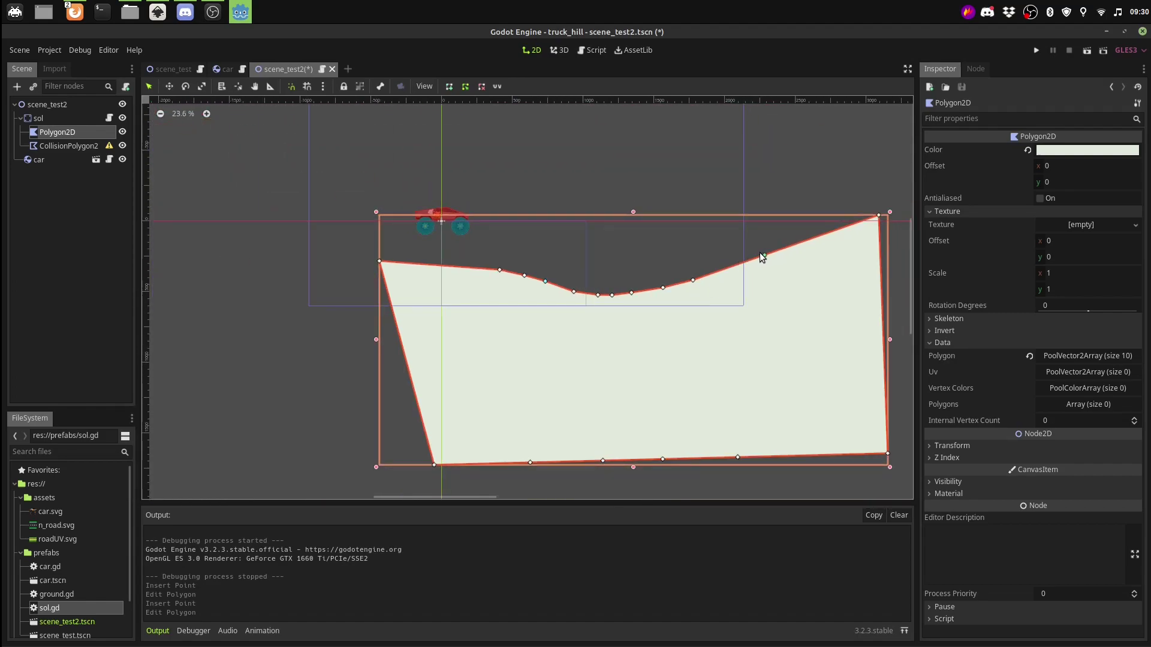
pyautogui.moveTo(765, 261); pyautogui.dragTo(593, 257, button='middle')
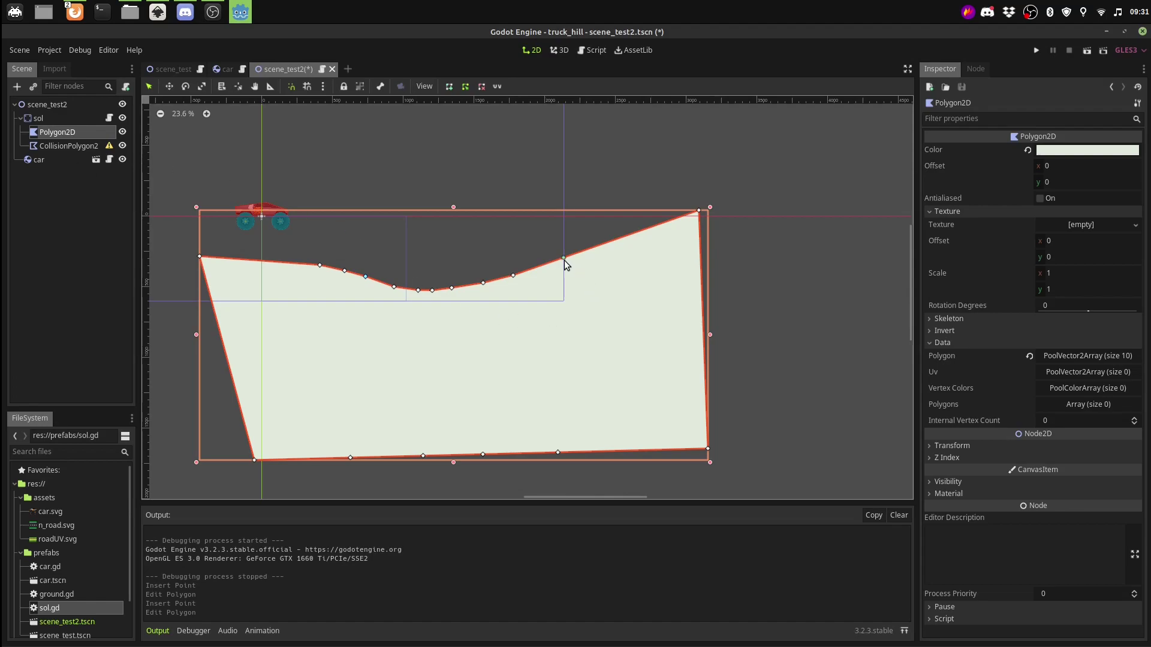
# Pull a new right-edge point out to the upper right and reshape the polygon's right end
pyautogui.scroll(2, 530, 274)
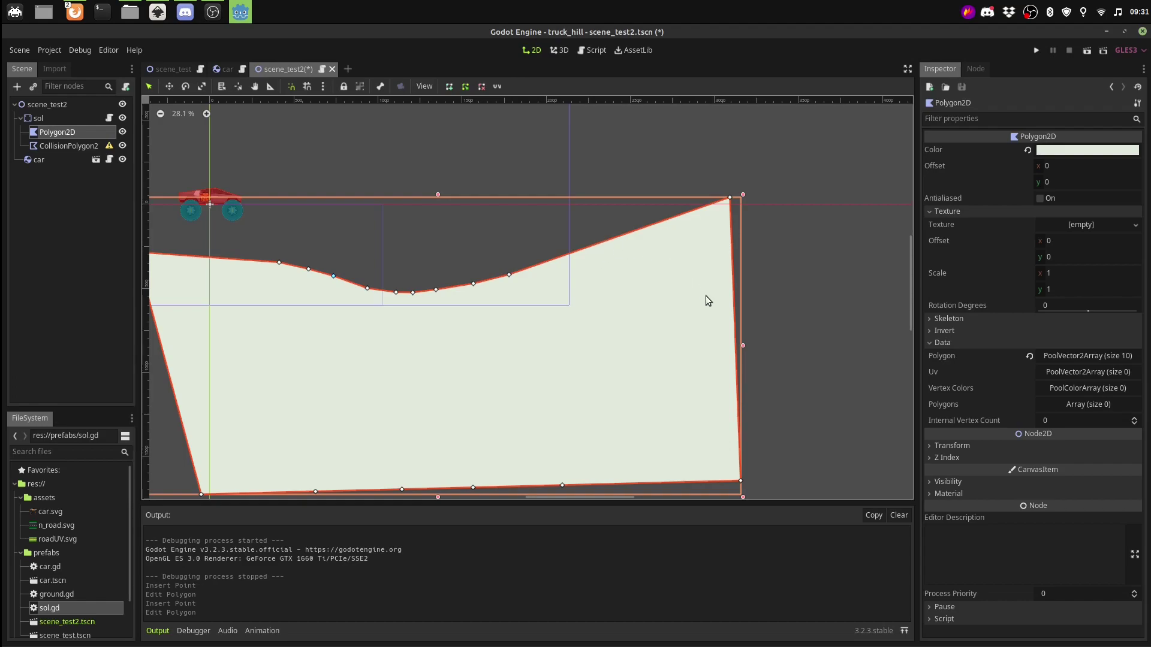
pyautogui.scroll(-2, 709, 304)
pyautogui.scroll(-1, 710, 305)
pyautogui.click(724, 318)
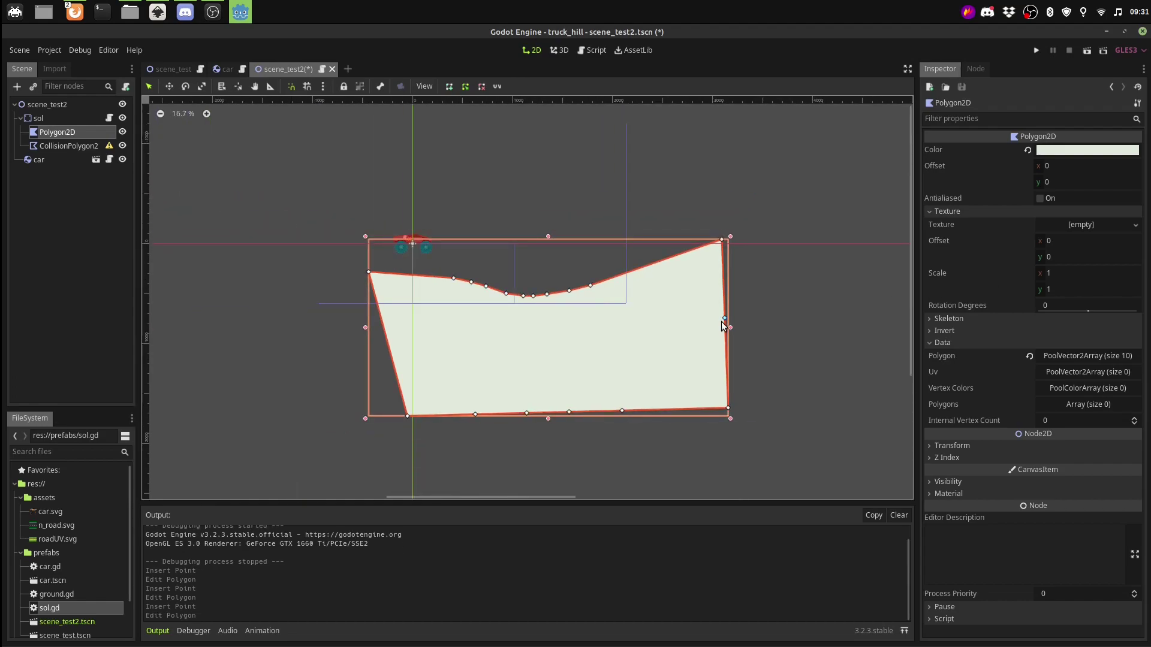
pyautogui.moveTo(724, 319); pyautogui.dragTo(910, 242)
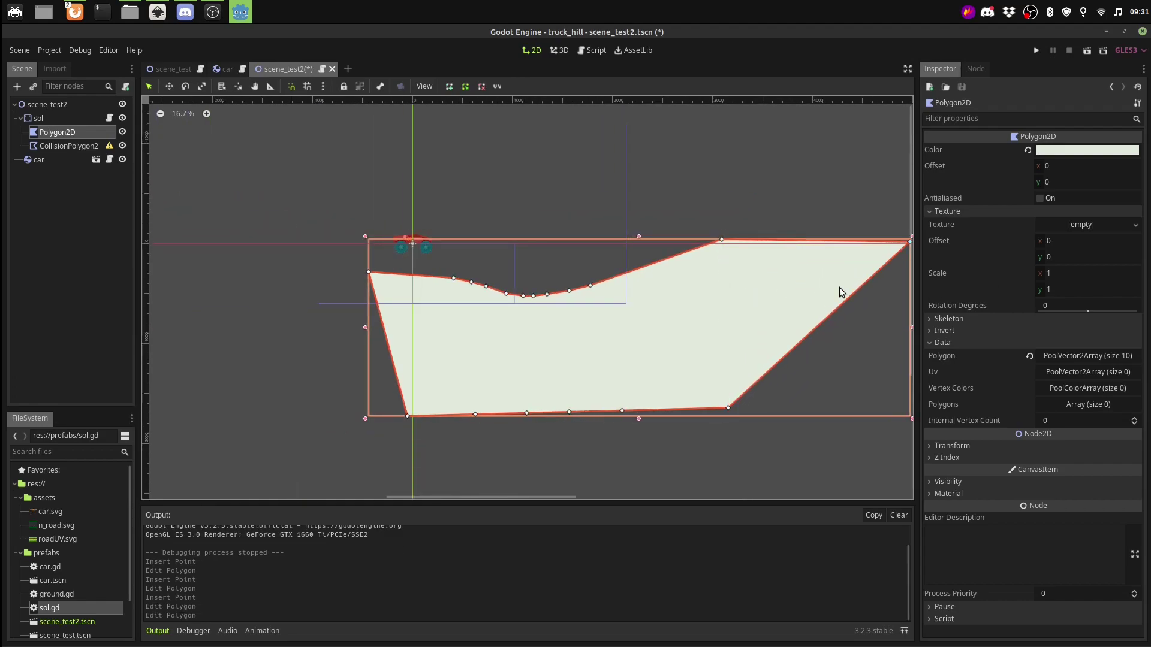
pyautogui.moveTo(839, 292); pyautogui.dragTo(659, 266, button='middle')
pyautogui.moveTo(610, 322); pyautogui.dragTo(833, 379)
pyautogui.moveTo(781, 299)
pyautogui.mouseDown()
pyautogui.moveTo(888, 223)
pyautogui.moveTo(861, 279)
pyautogui.mouseUp()
# Extend the ground further right to a new bottom-right corner
pyautogui.keyDown('shift'); pyautogui.hscroll(2, 750, 334); pyautogui.keyUp('shift')
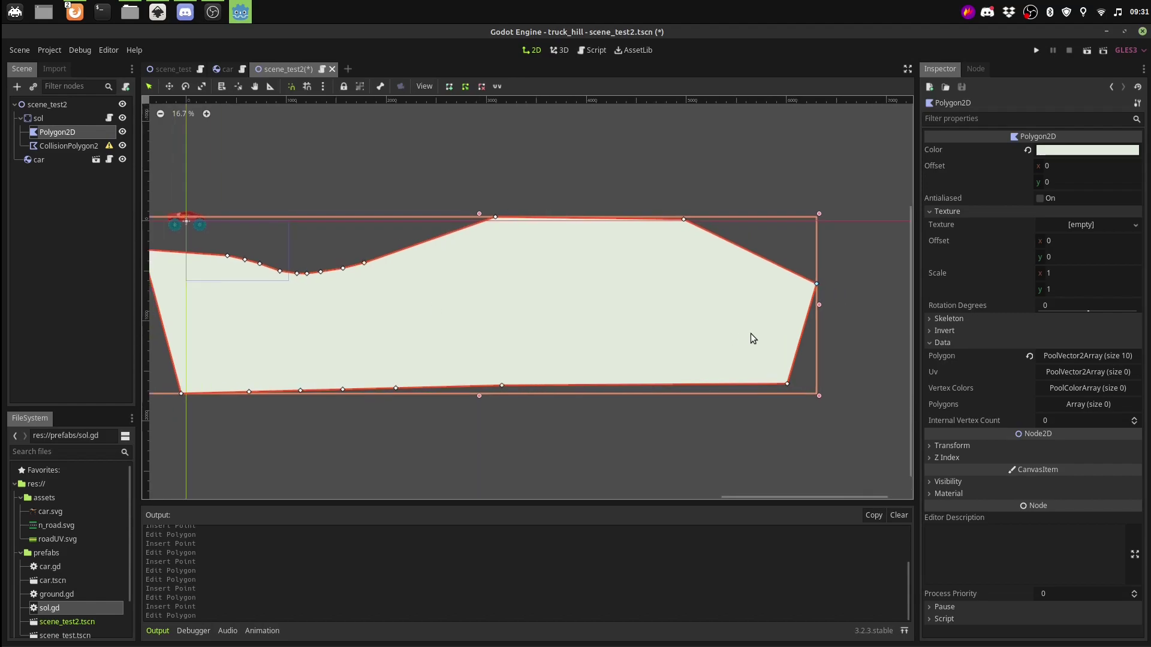
pyautogui.moveTo(797, 353); pyautogui.dragTo(891, 384)
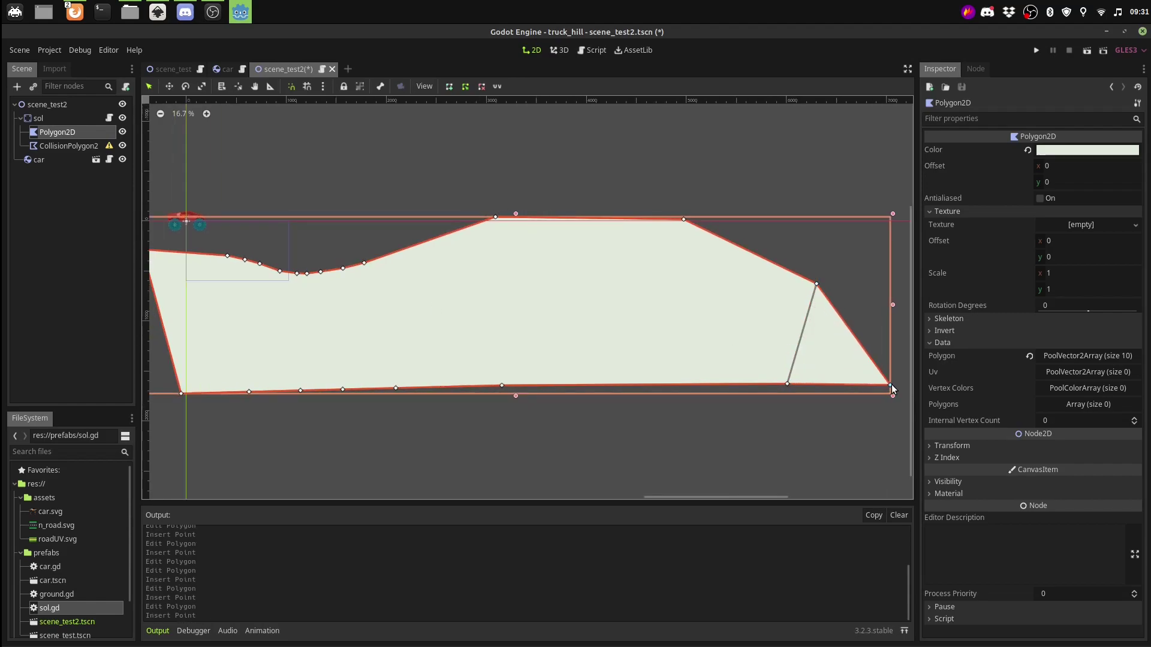
pyautogui.scroll(-1, 785, 347)
pyautogui.scroll(-5, 786, 345)
pyautogui.scroll(-4, 760, 342)
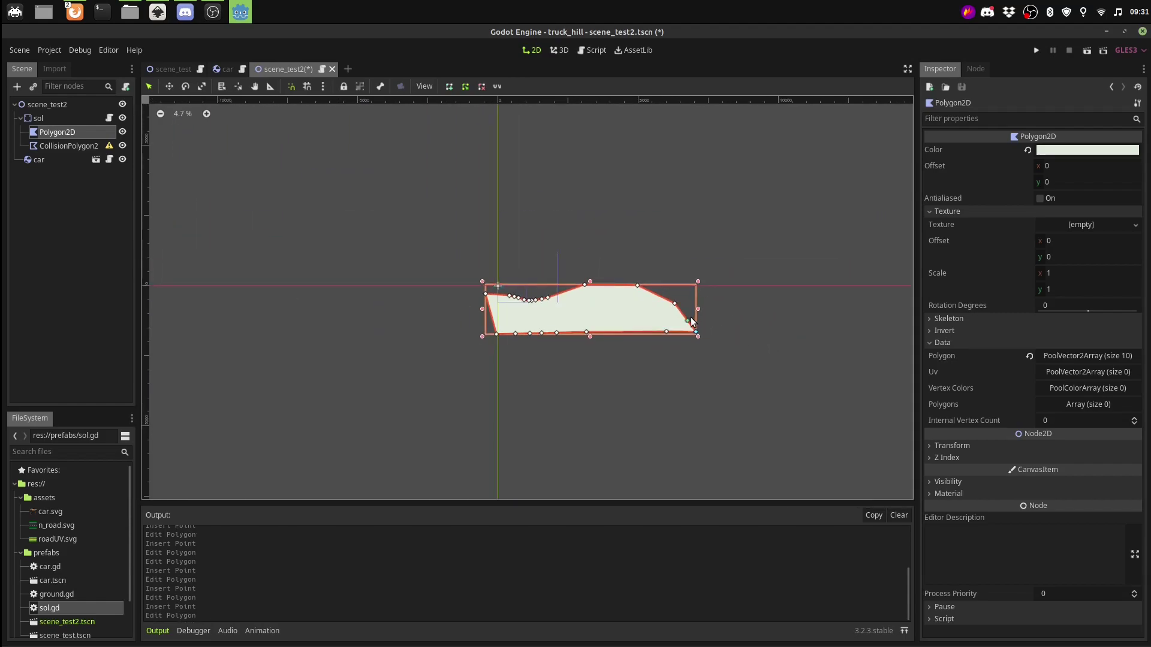
pyautogui.moveTo(689, 322)
pyautogui.mouseDown()
pyautogui.moveTo(701, 313)
pyautogui.moveTo(839, 330)
pyautogui.mouseUp()
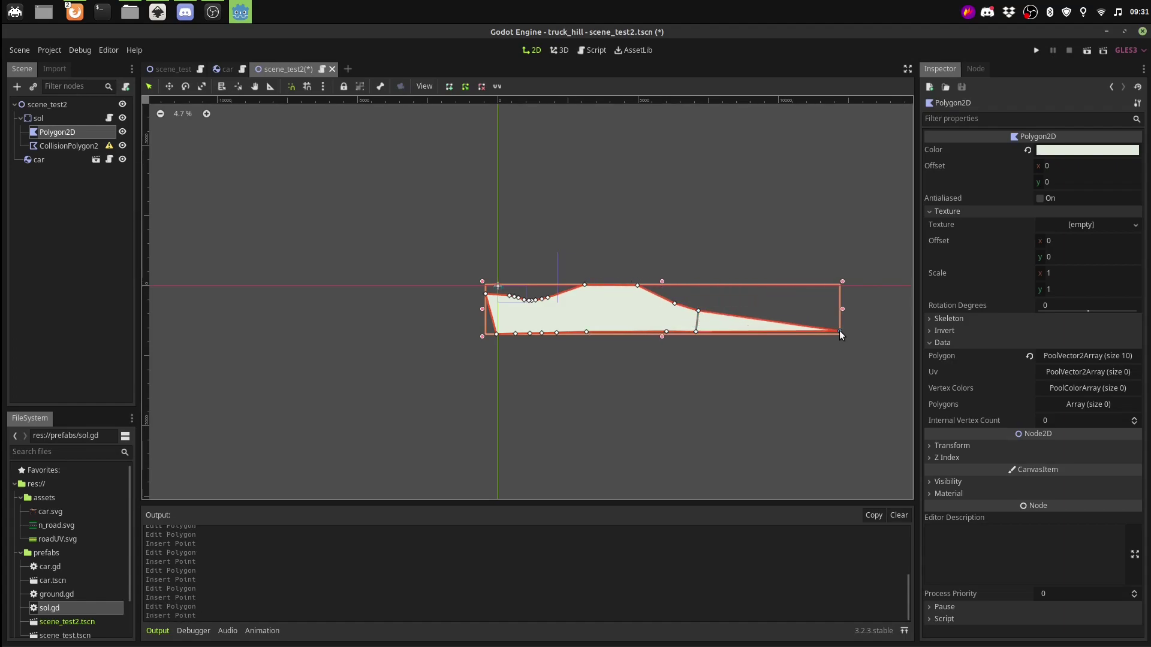
# Raise a peak on the right, add slope points, and round the hilltop with a new vertex
pyautogui.moveTo(747, 318)
pyautogui.mouseDown()
pyautogui.moveTo(800, 277)
pyautogui.moveTo(865, 292)
pyautogui.mouseUp()
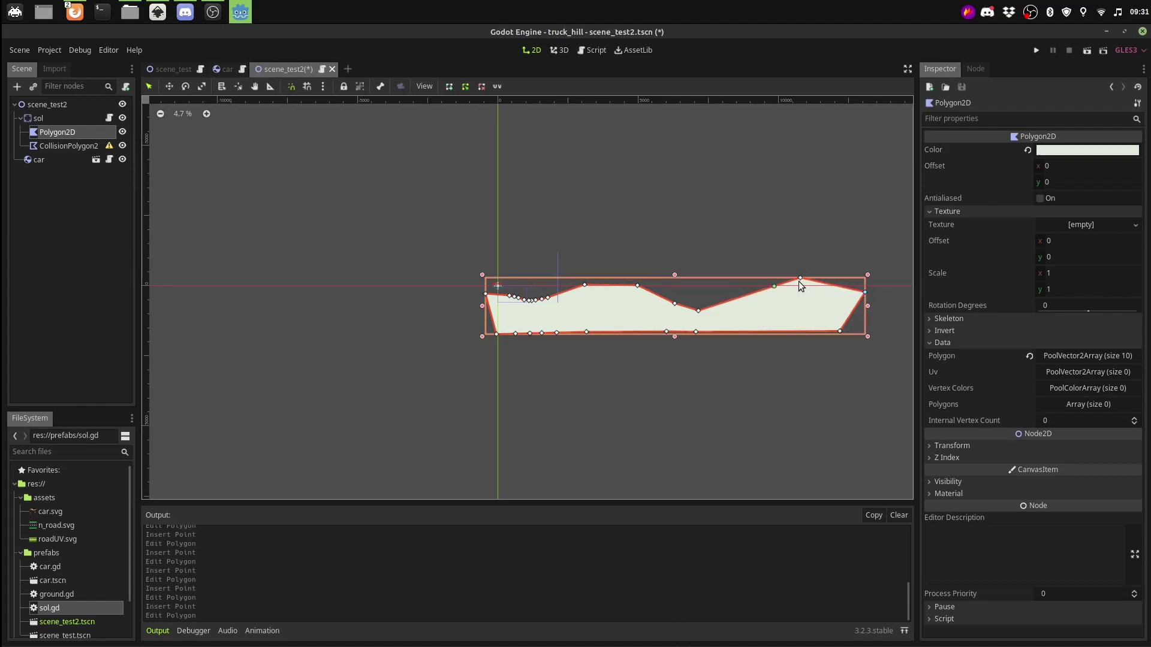
pyautogui.scroll(2, 807, 295)
pyautogui.scroll(3, 798, 303)
pyautogui.scroll(3, 789, 313)
pyautogui.scroll(2, 761, 332)
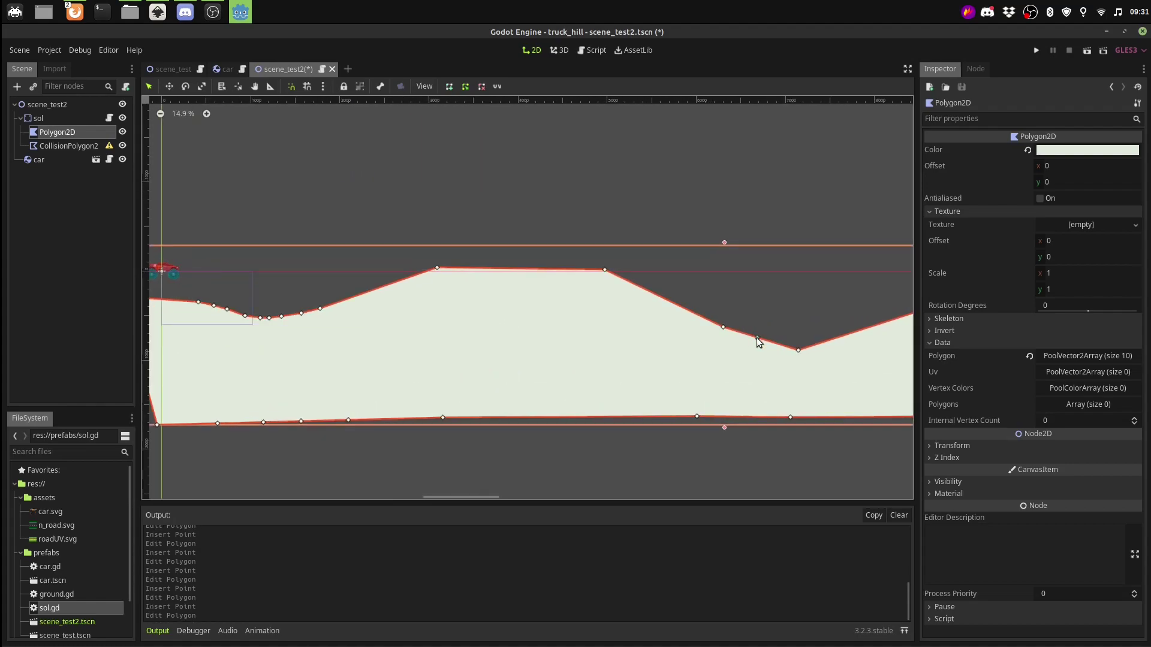
pyautogui.moveTo(764, 340); pyautogui.dragTo(836, 344)
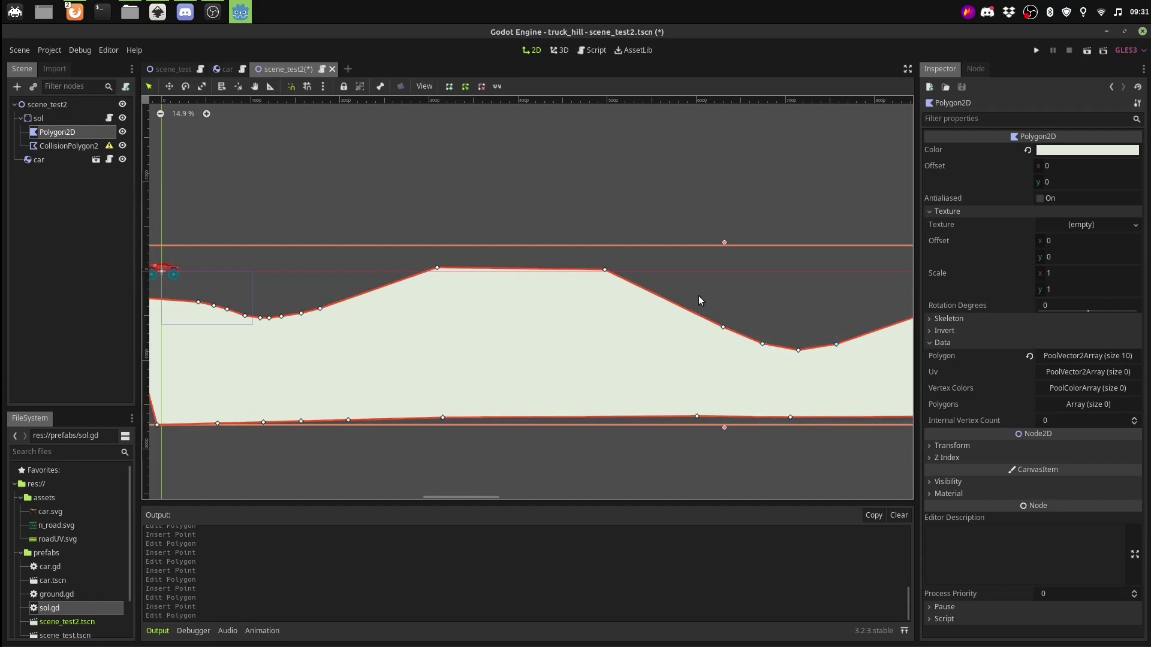
pyautogui.moveTo(649, 290)
pyautogui.mouseDown()
pyautogui.moveTo(630, 277)
pyautogui.moveTo(670, 294)
pyautogui.mouseUp()
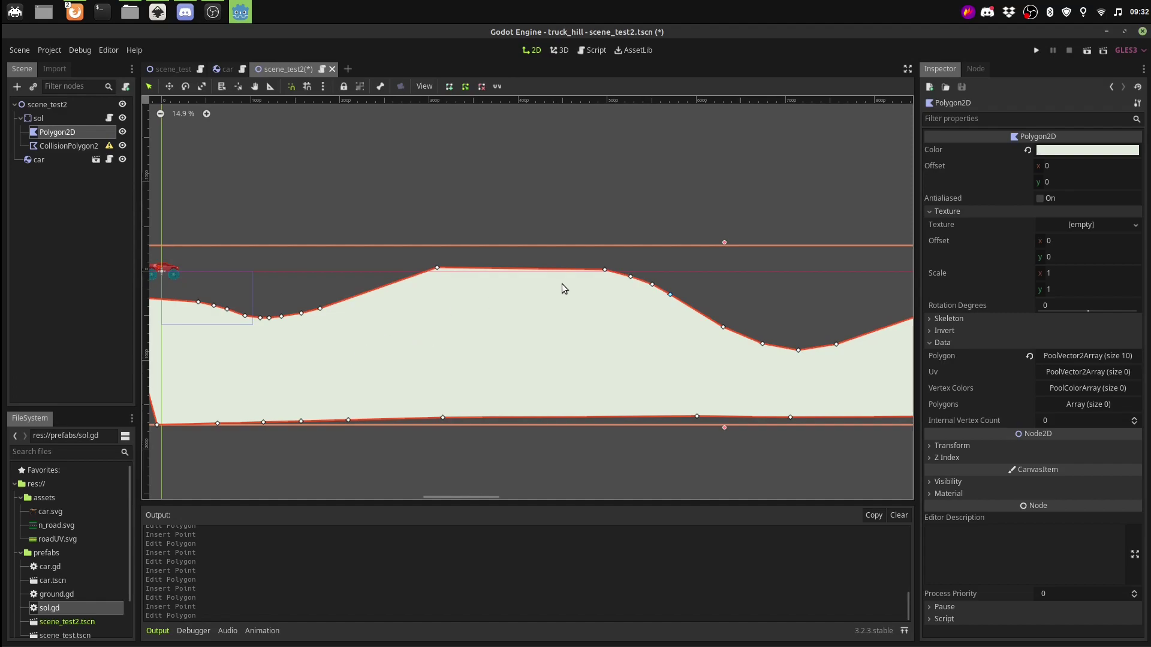
pyautogui.moveTo(552, 268); pyautogui.dragTo(477, 259)
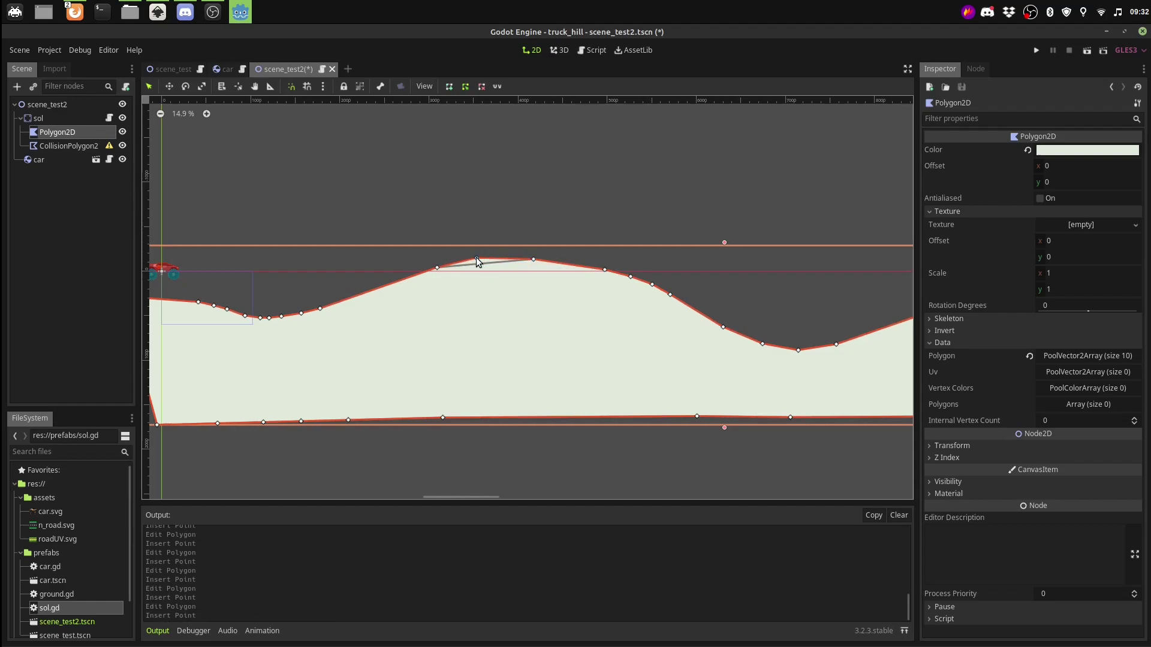
pyautogui.scroll(-1, 525, 356)
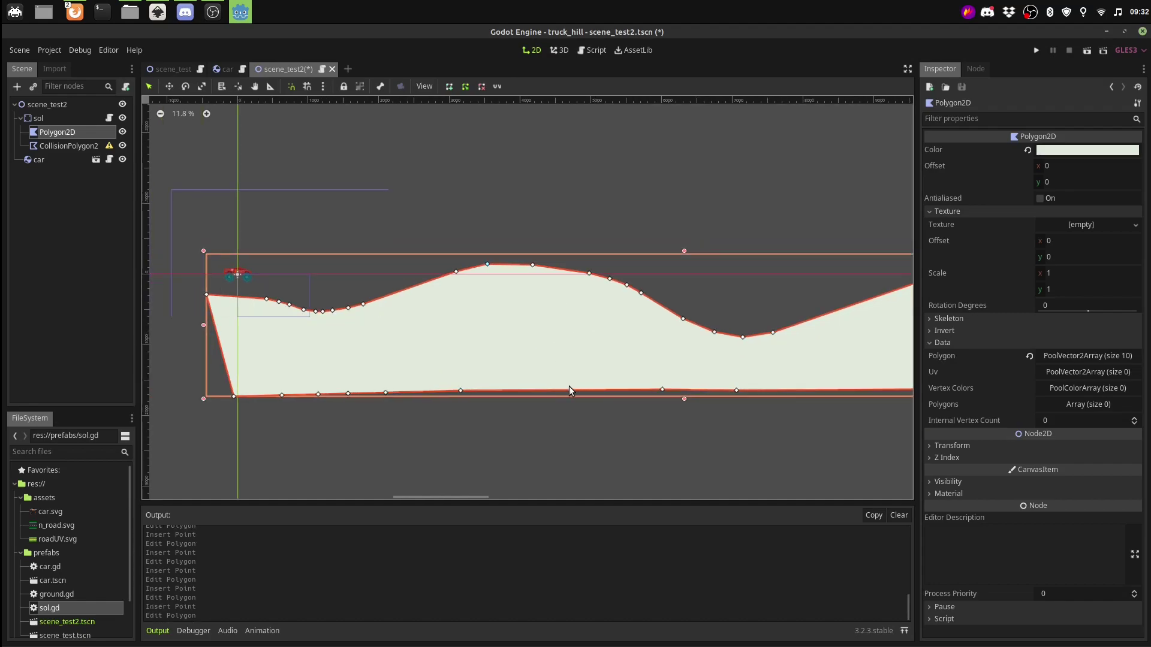
# Deselect the ground, zoom out, and play the scene to drive the truck over the new terrain
pyautogui.click(848, 394)
pyautogui.scroll(-1, 666, 348)
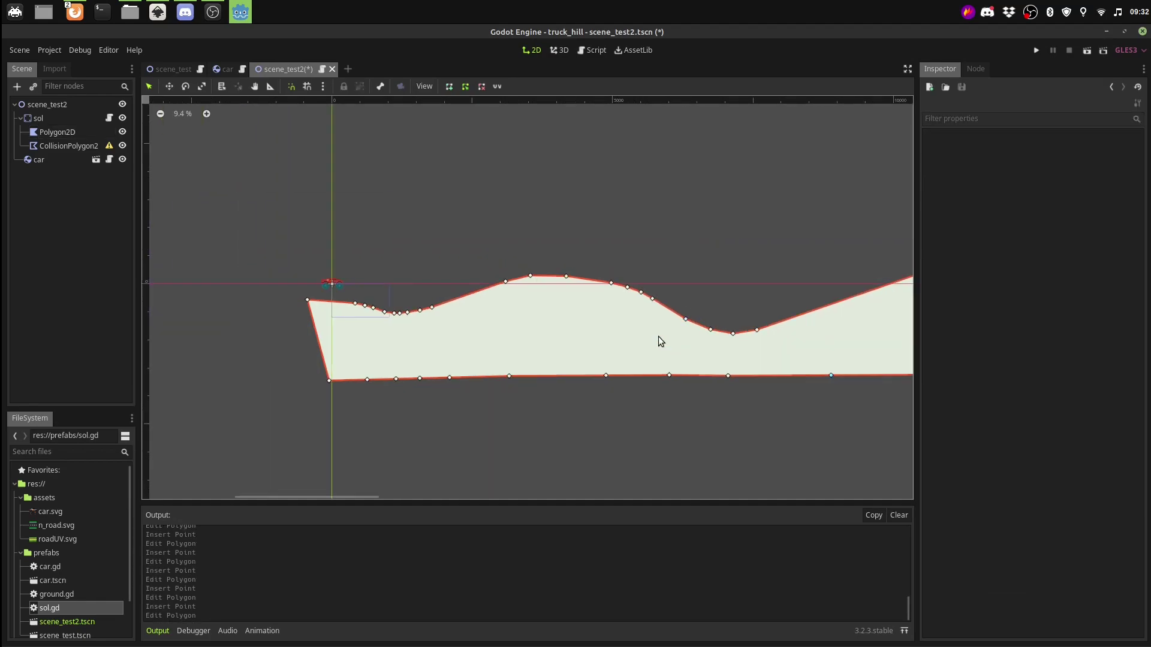
pyautogui.scroll(-1, 658, 337)
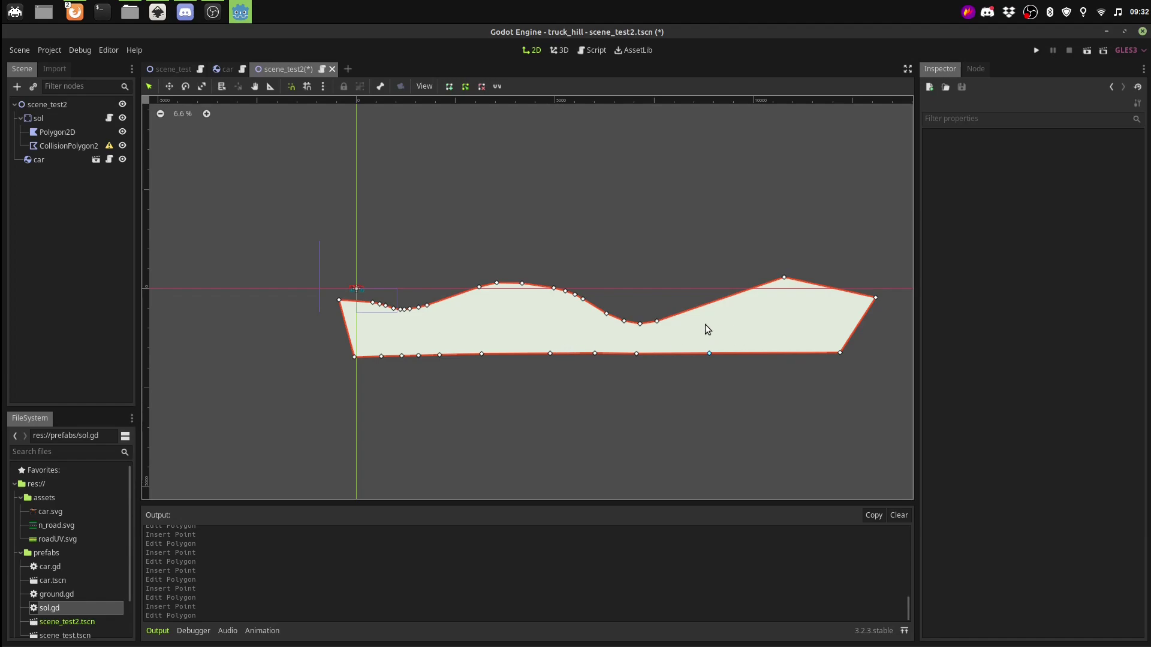
pyautogui.click(1036, 51)
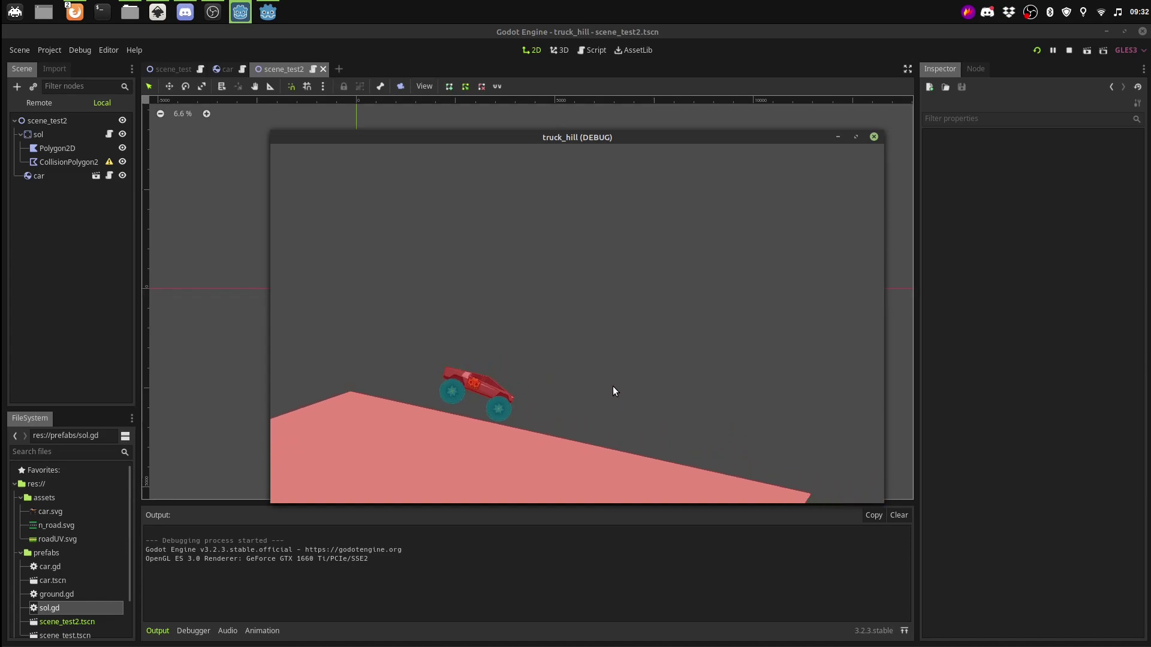
# Close the truck_hill debug window to return to the editor
pyautogui.click(873, 137)
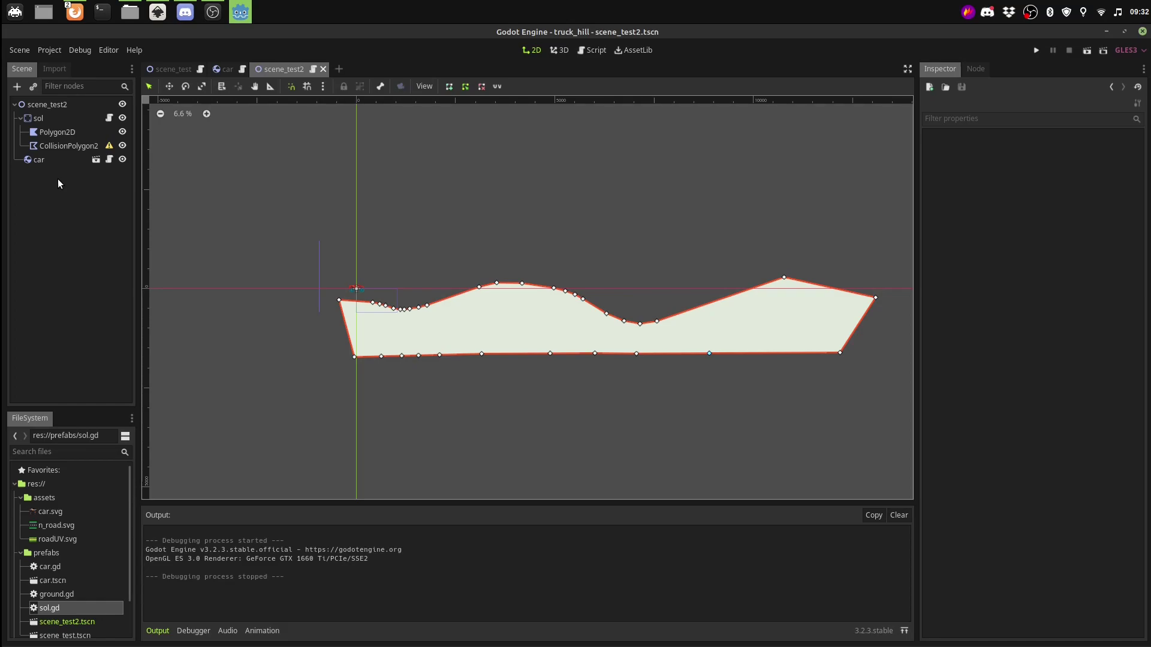
# Add a Path2D child node under the sol body by searching 'path'
pyautogui.click(41, 120)
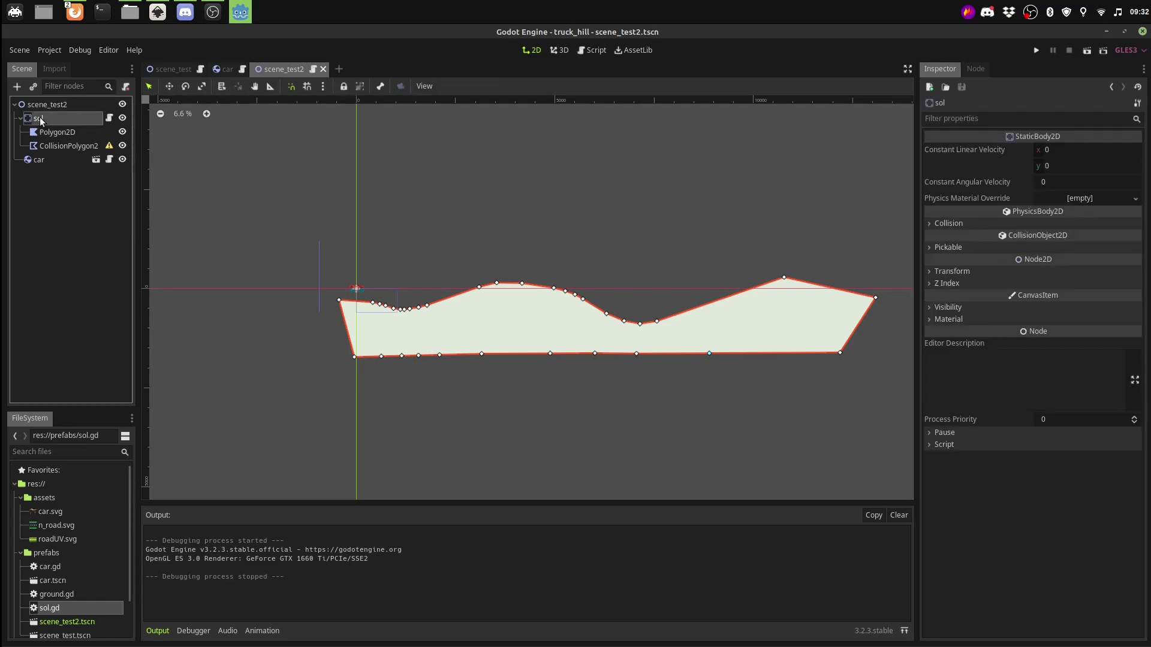
pyautogui.click(17, 86)
pyautogui.write('path')
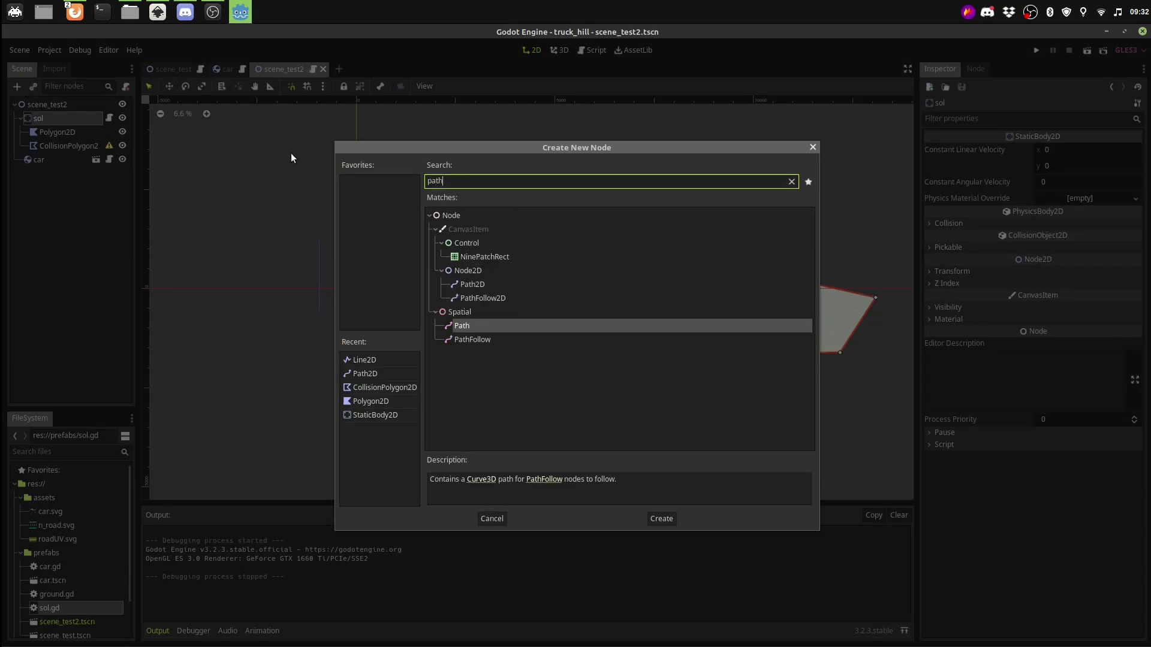
pyautogui.press('Up')
pyautogui.press('Up')
pyautogui.press('Up')
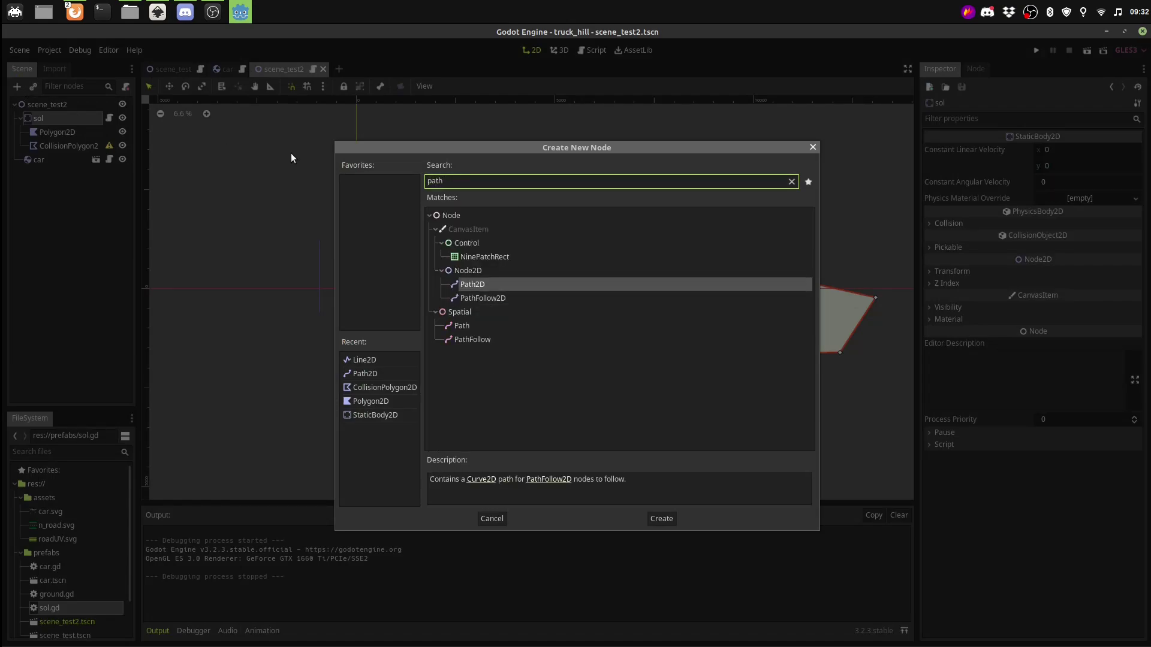
pyautogui.press('Return')
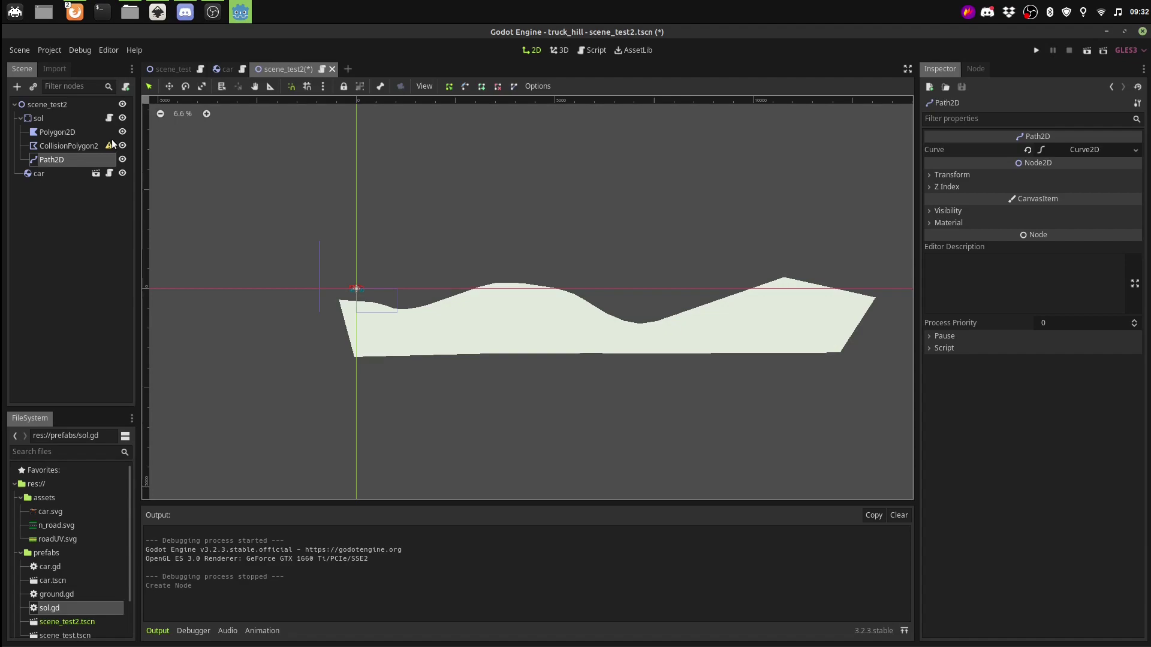
# Hide the Polygon2D and CollisionPolygon2D nodes and frame the terrain in view
pyautogui.click(123, 132)
pyautogui.click(122, 146)
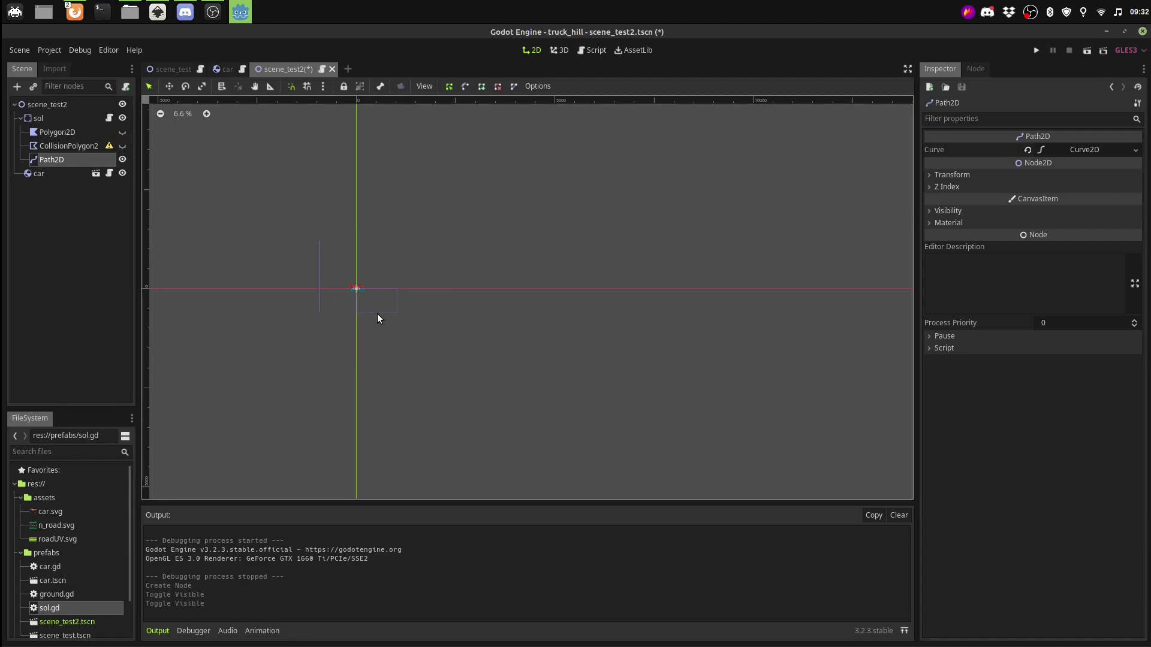
pyautogui.scroll(5, 384, 314)
pyautogui.scroll(3, 432, 317)
pyautogui.moveTo(400, 392); pyautogui.dragTo(368, 390, button='middle')
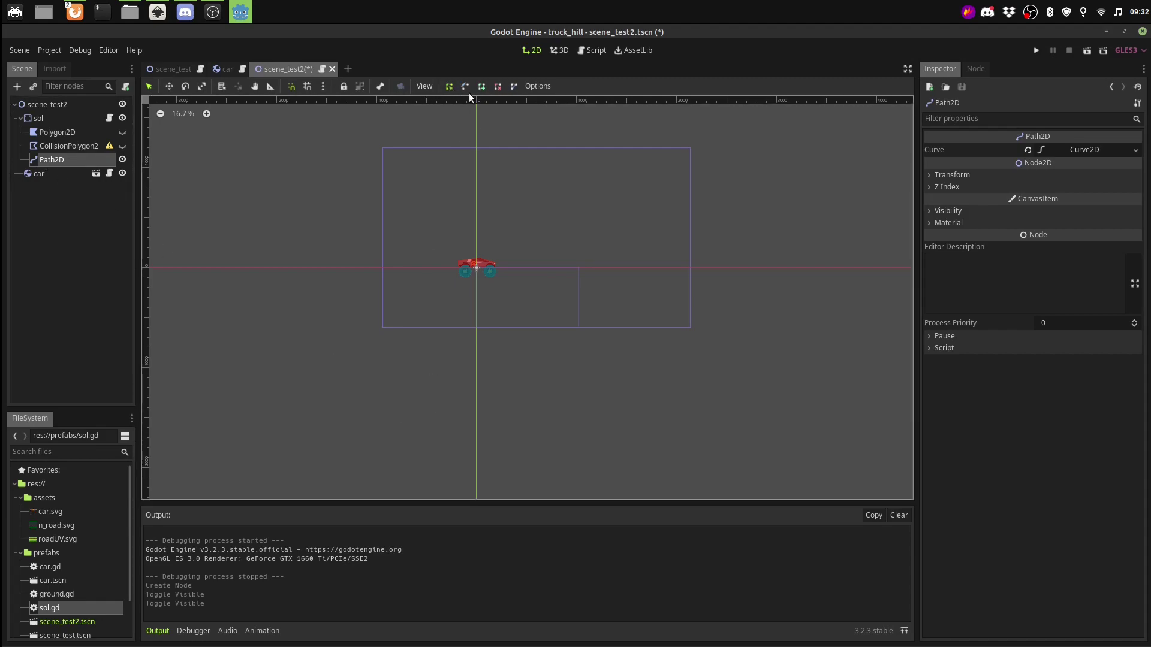
pyautogui.scroll(-3, 476, 455)
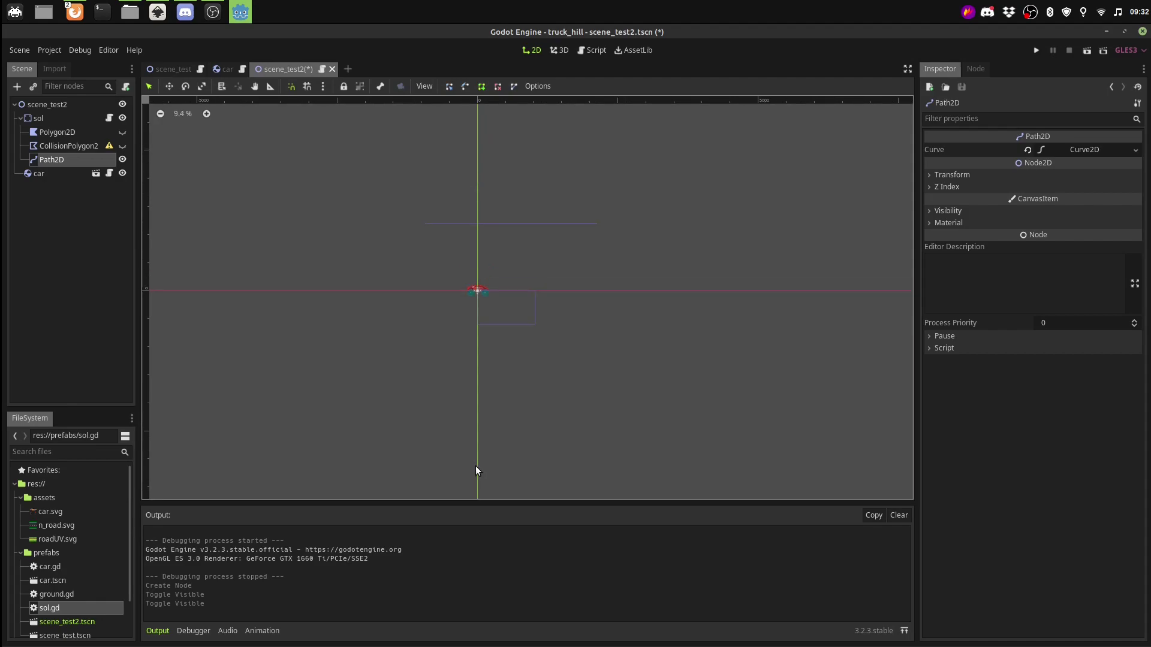
# Place the Path2D's bottom edge, left corners and first top-edge points
pyautogui.click(630, 473)
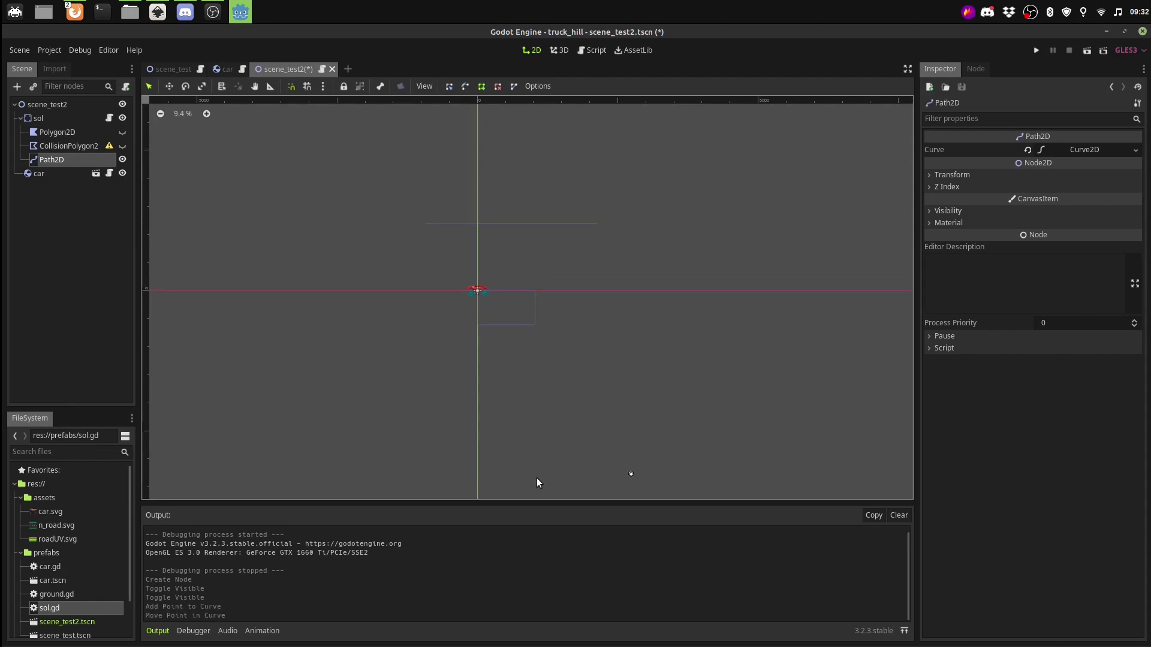
pyautogui.click(478, 474)
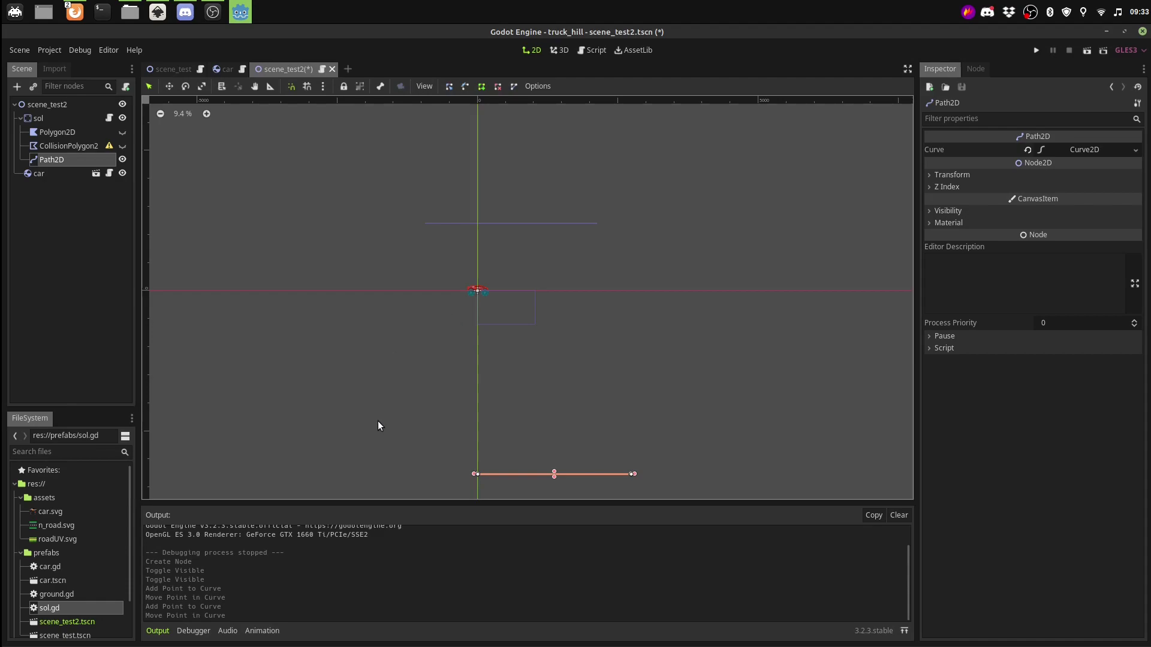
pyautogui.click(355, 476)
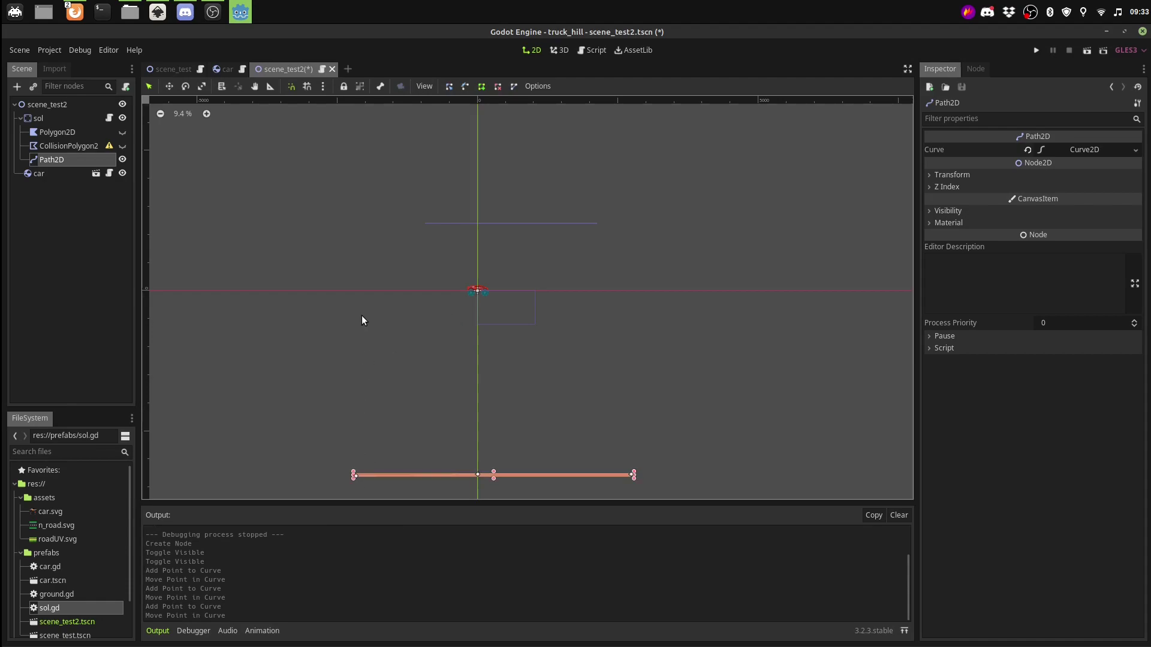
pyautogui.click(361, 316)
pyautogui.click(618, 300)
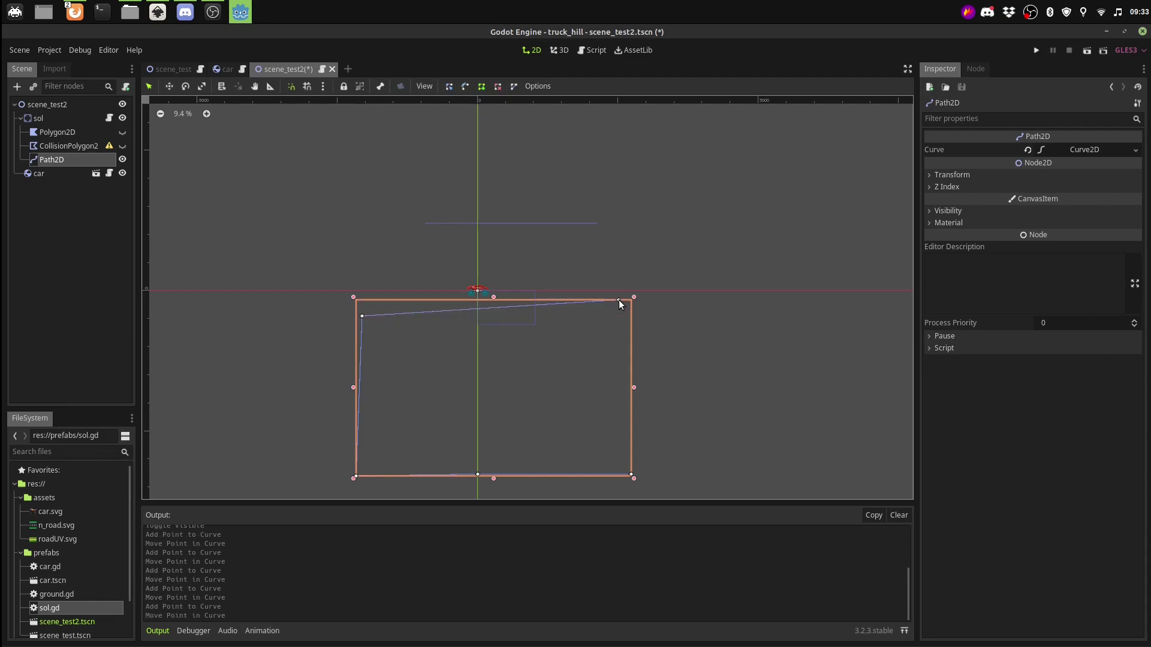
pyautogui.click(725, 330)
# Add the remaining bumpy top points and bottom-right corner, then close the outline
pyautogui.scroll(-10, 768, 372)
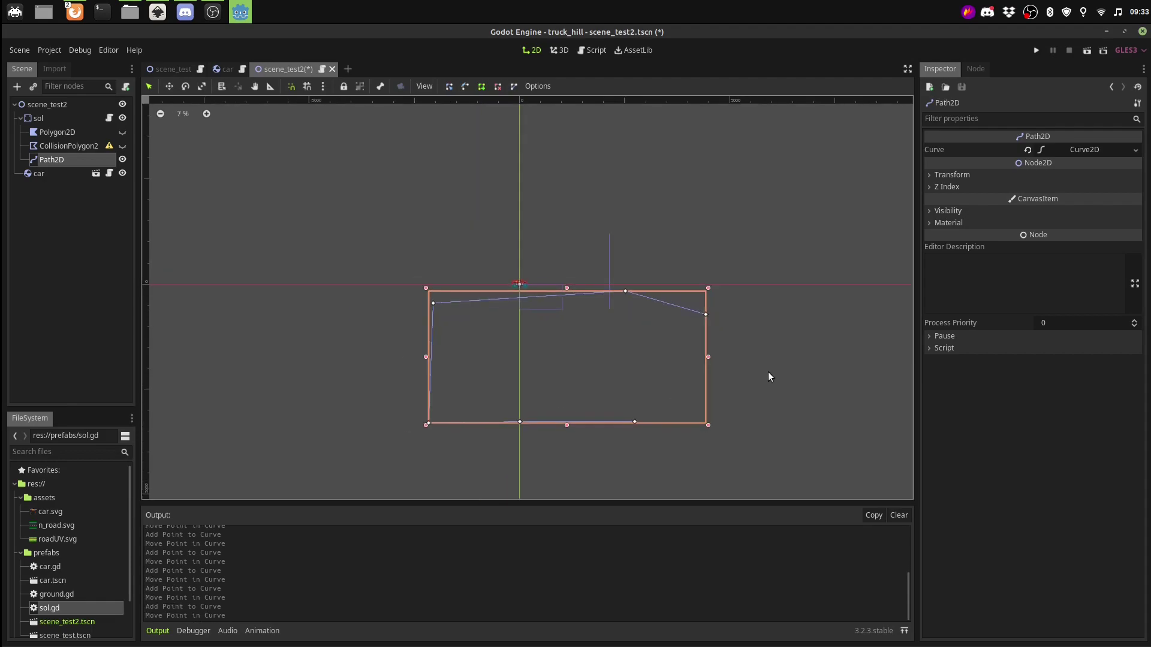
pyautogui.click(756, 296)
pyautogui.click(866, 312)
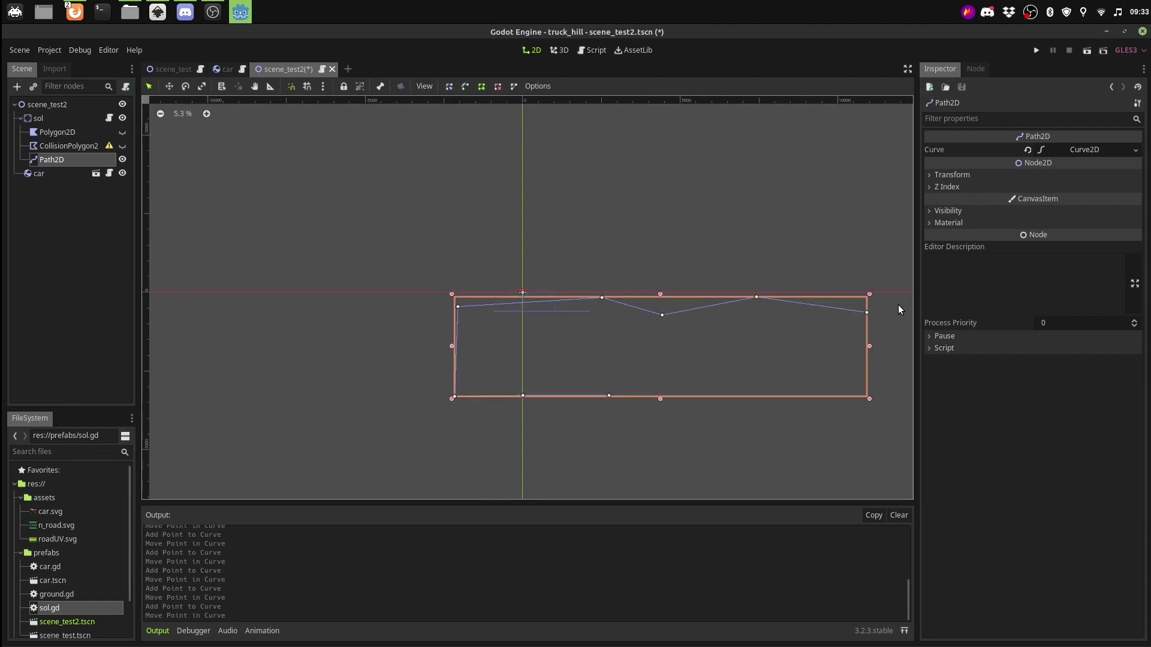
pyautogui.scroll(-2, 759, 379)
pyautogui.scroll(-5, 786, 367)
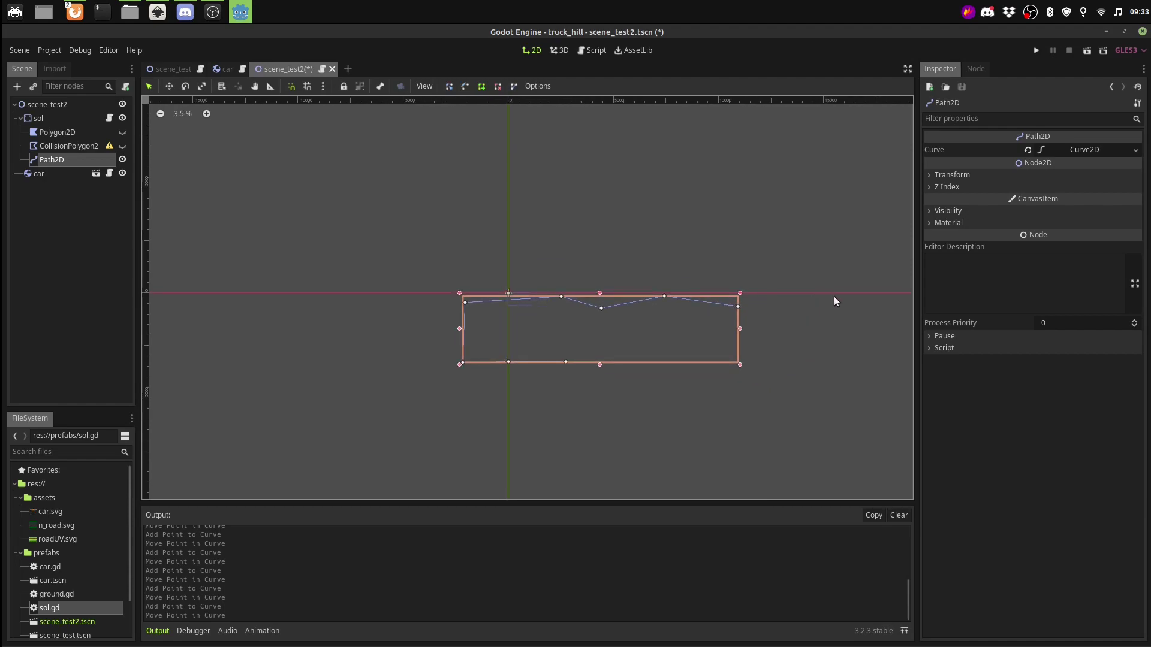
pyautogui.click(837, 299)
pyautogui.scroll(-1, 874, 302)
pyautogui.scroll(-1, 878, 307)
pyautogui.click(814, 307)
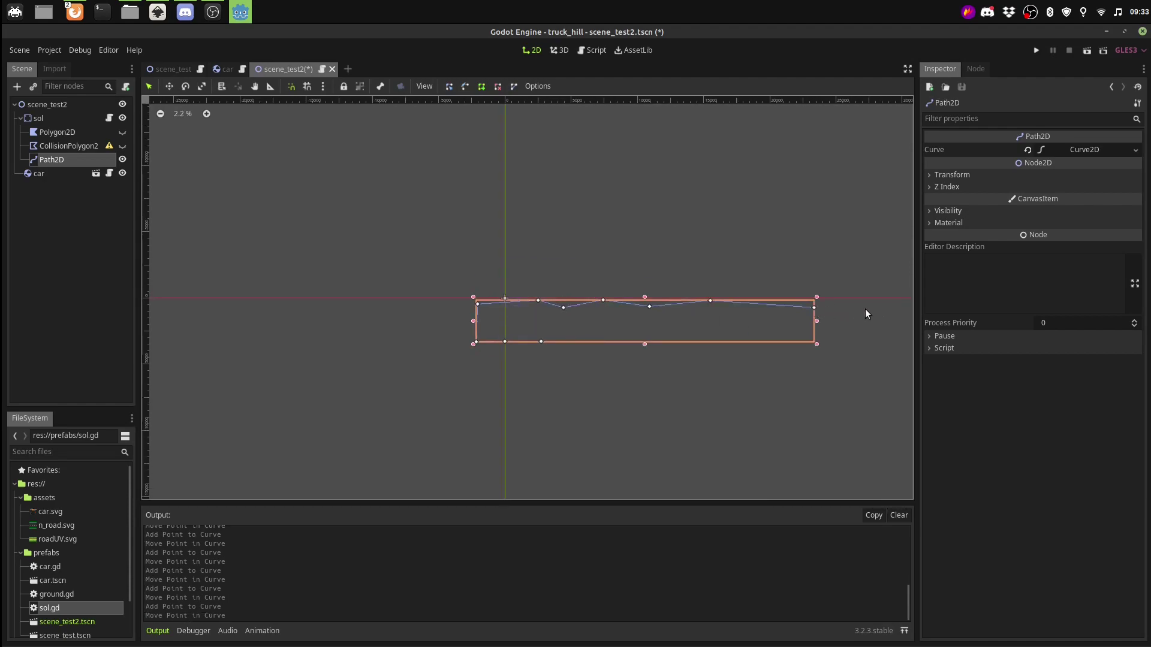
pyautogui.click(833, 285)
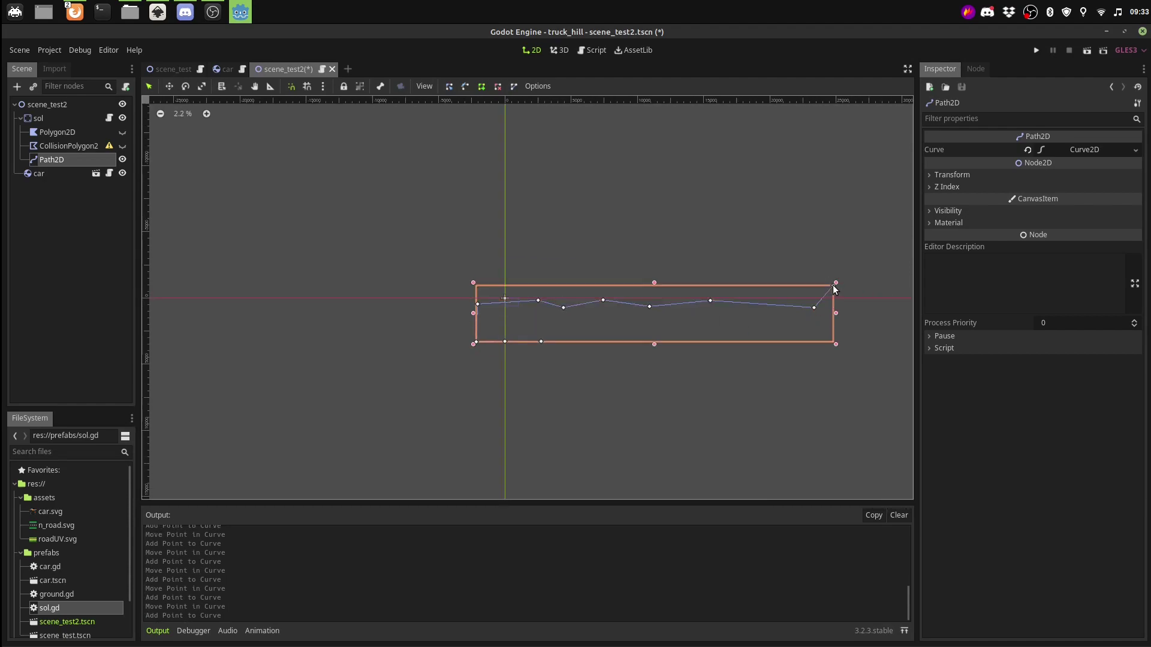
pyautogui.click(872, 285)
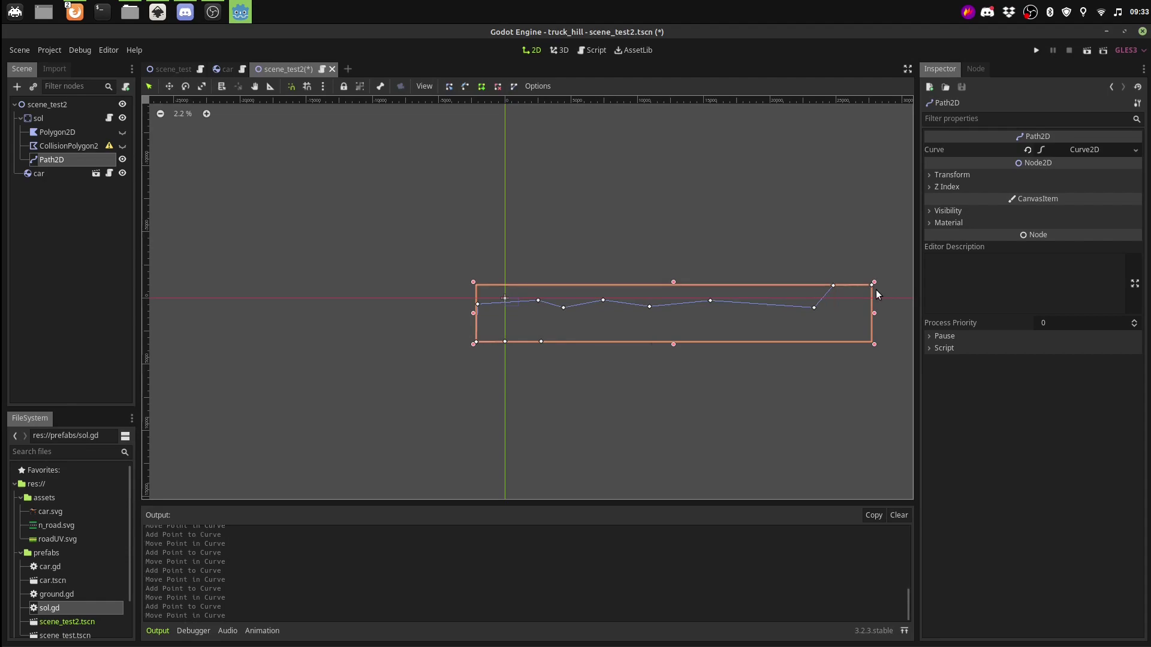
pyautogui.click(871, 358)
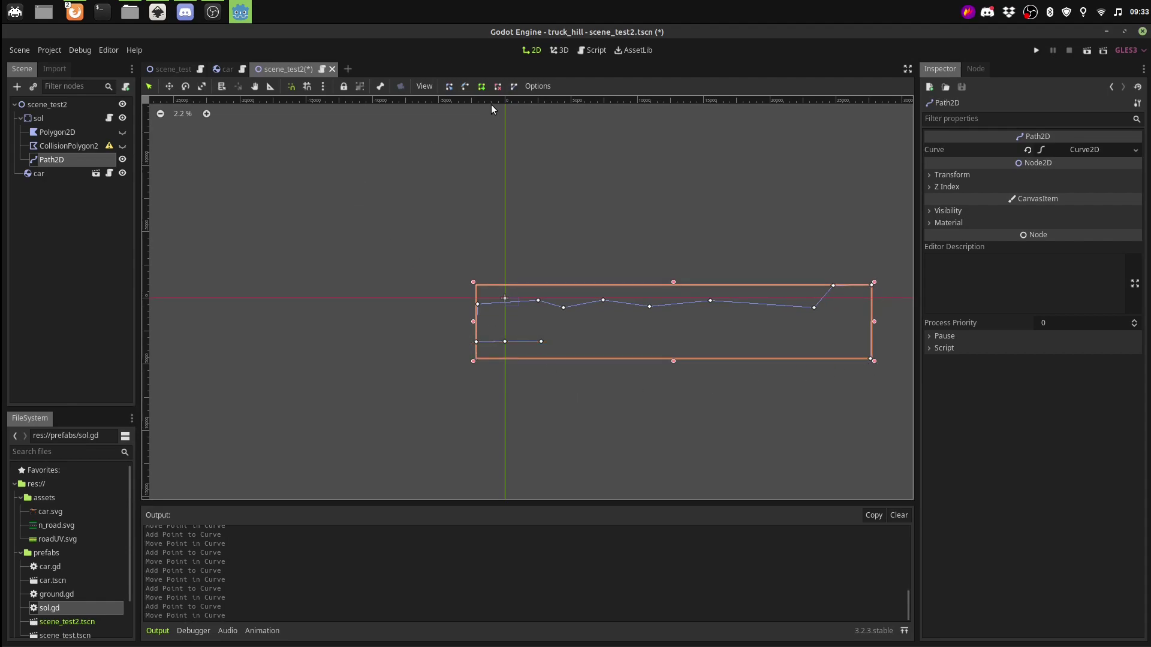
pyautogui.click(513, 89)
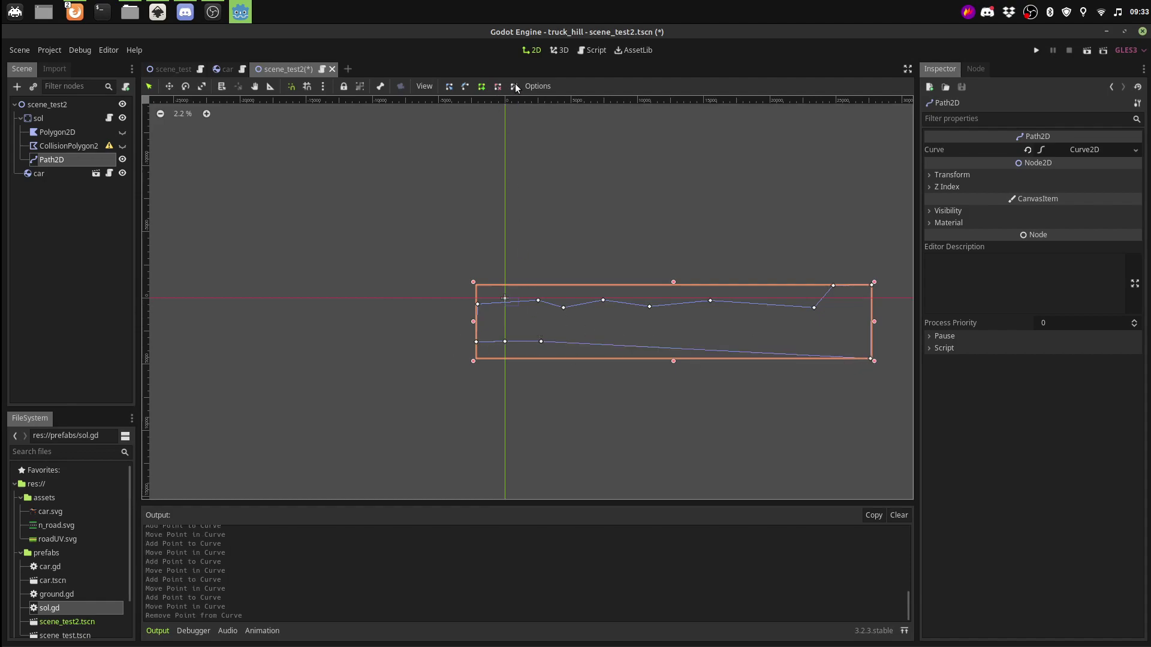
# Zoom in and pull Bezier handles from the first top point into a rounded hill
pyautogui.scroll(2, 512, 286)
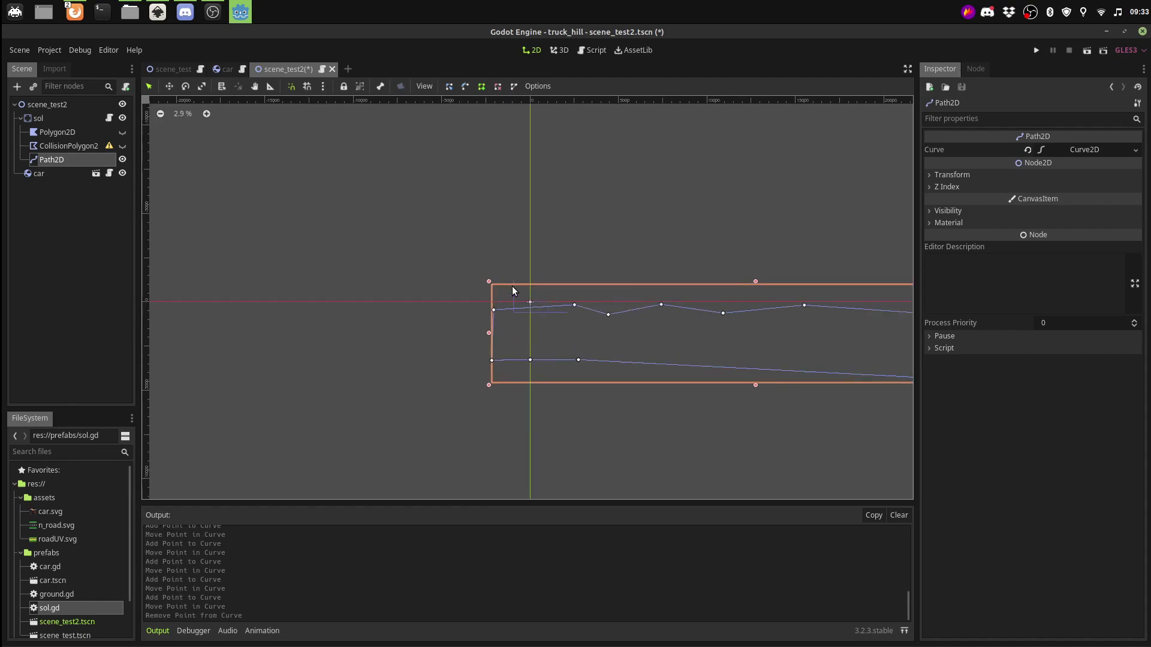
pyautogui.scroll(2, 600, 314)
pyautogui.scroll(4, 596, 302)
pyautogui.scroll(2, 584, 315)
pyautogui.scroll(2, 504, 304)
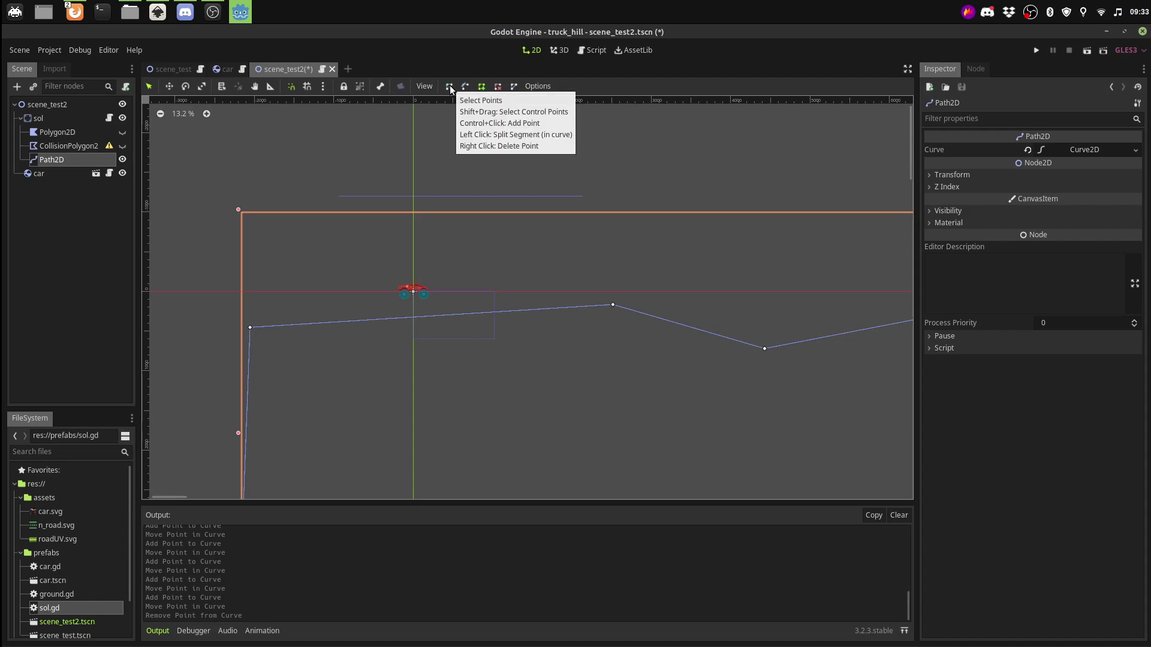
pyautogui.scroll(3, 609, 317)
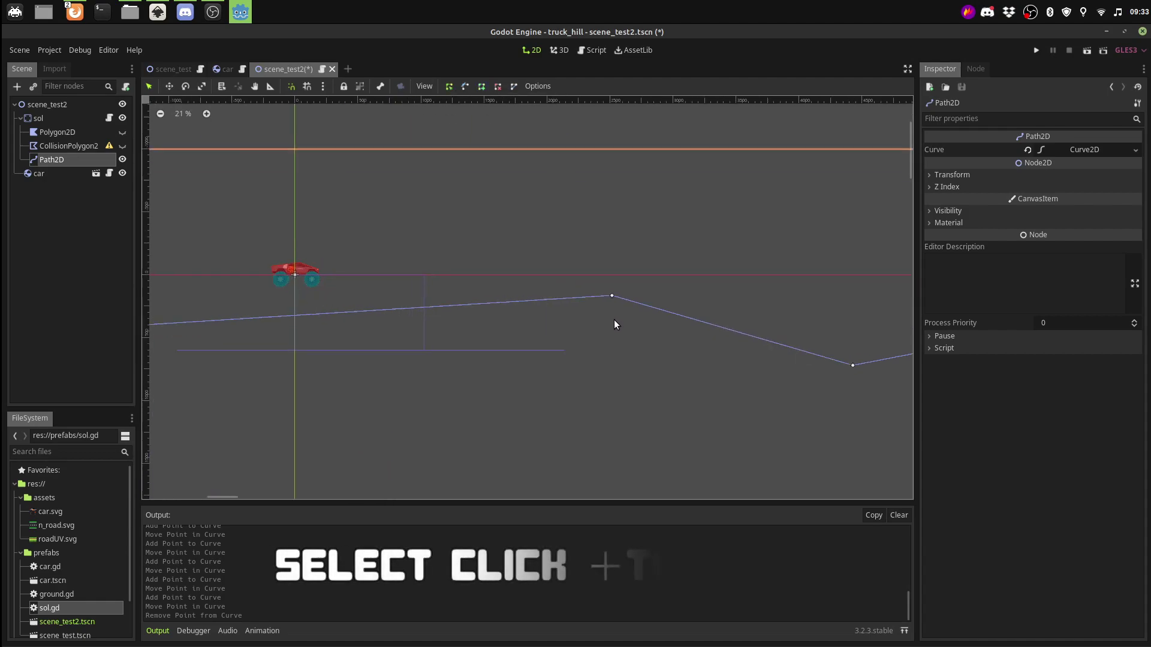
pyautogui.scroll(1, 614, 321)
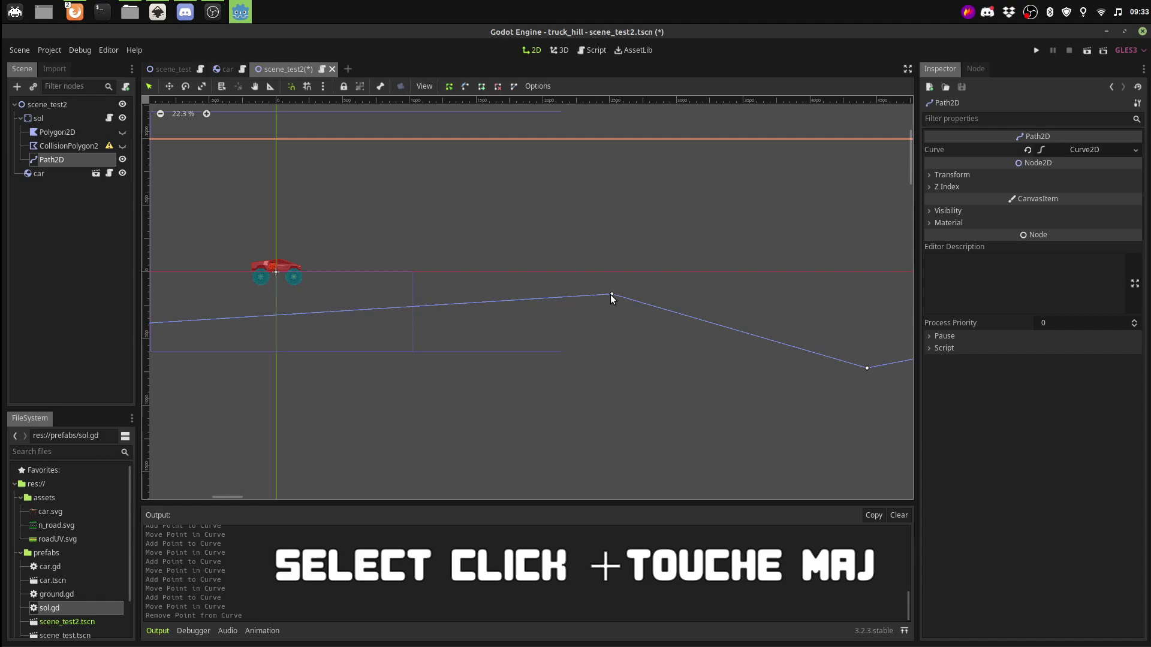
pyautogui.moveTo(611, 293)
pyautogui.keyDown('shift'); pyautogui.mouseDown()
pyautogui.moveTo(647, 239)
pyautogui.moveTo(751, 242)
pyautogui.mouseUp(); pyautogui.keyUp('shift')
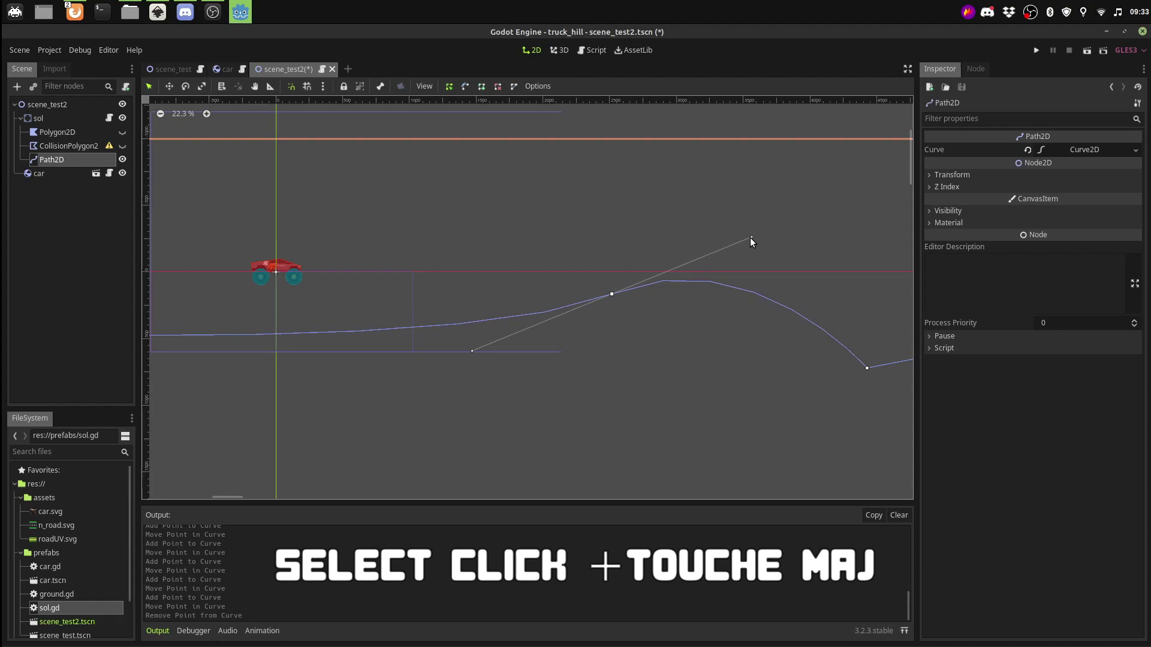
pyautogui.moveTo(821, 384); pyautogui.dragTo(599, 375, button='middle')
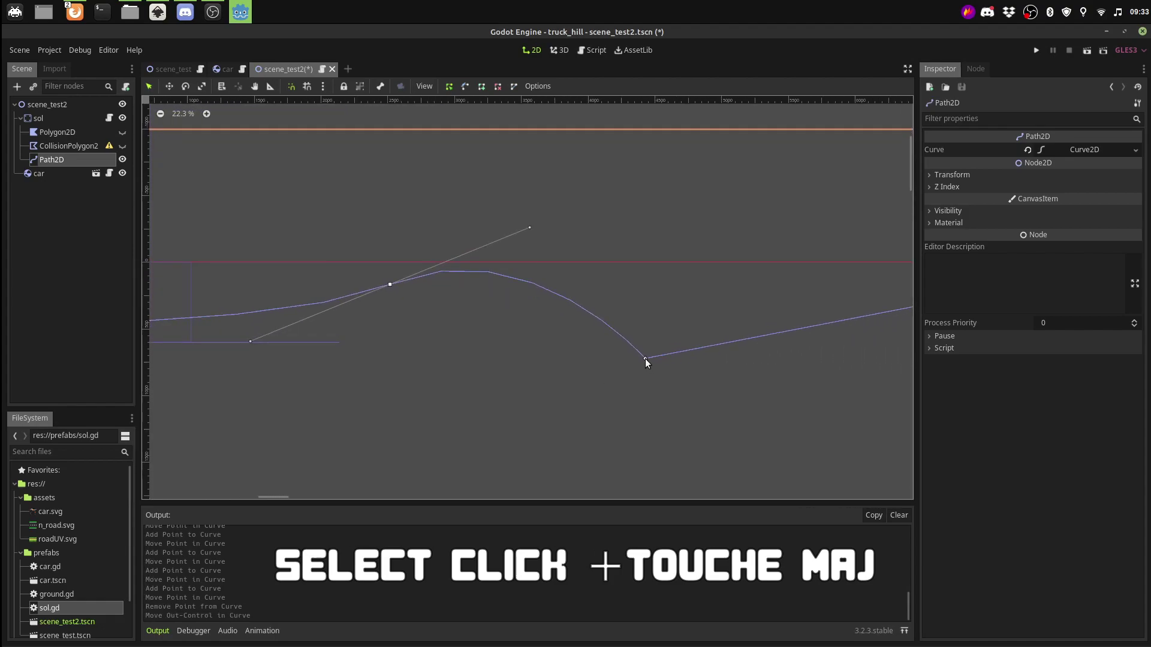
# Curve the valley point and round the next peak into a smooth hill
pyautogui.keyDown('shift'); pyautogui.moveTo(645, 358); pyautogui.dragTo(751, 381); pyautogui.keyUp('shift')
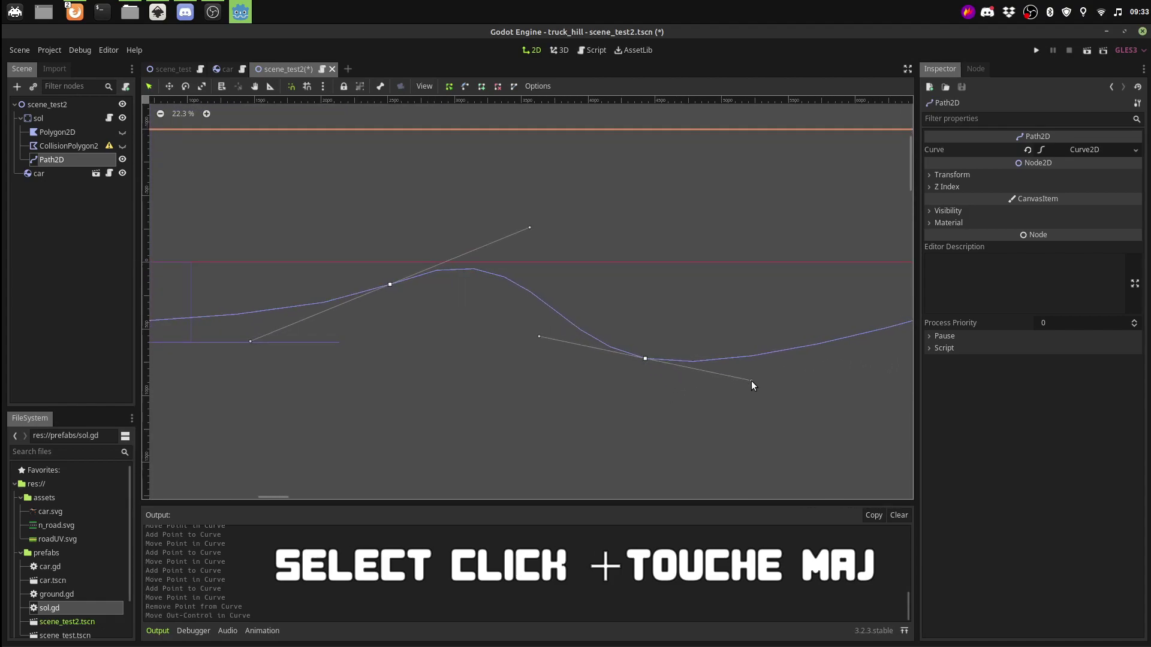
pyautogui.moveTo(799, 368); pyautogui.dragTo(496, 378, button='middle')
pyautogui.moveTo(755, 317); pyautogui.dragTo(615, 316, button='middle')
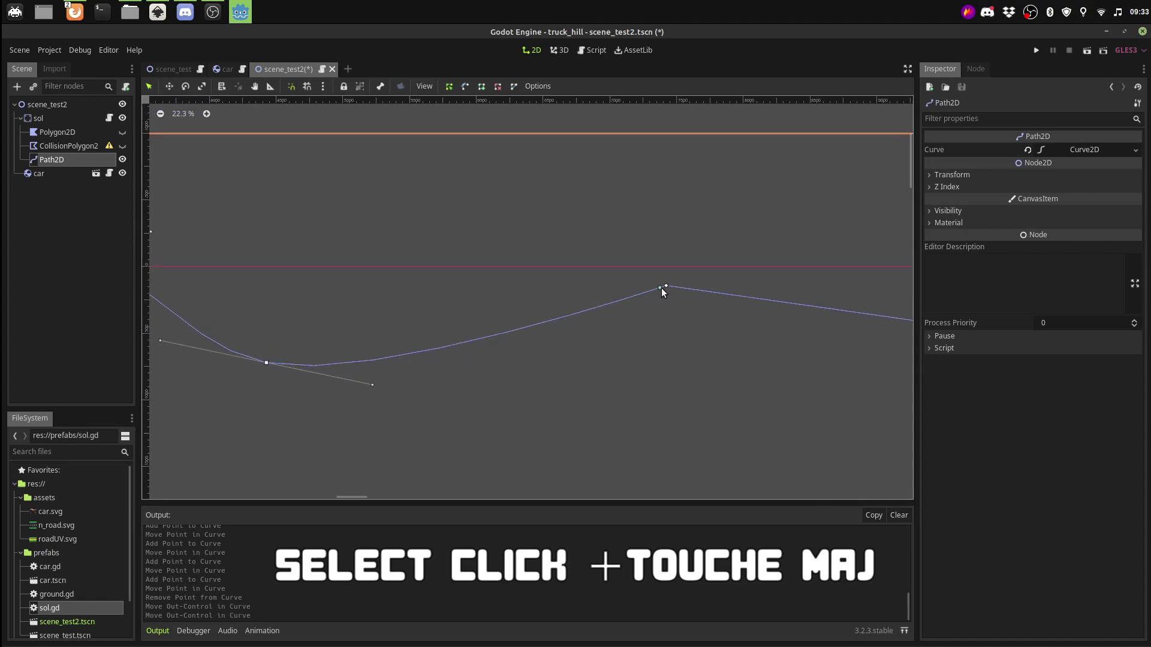
pyautogui.moveTo(666, 286)
pyautogui.keyDown('shift'); pyautogui.mouseDown()
pyautogui.moveTo(700, 197)
pyautogui.moveTo(703, 347)
pyautogui.moveTo(729, 189)
pyautogui.moveTo(823, 443)
pyautogui.moveTo(785, 215)
pyautogui.mouseUp(); pyautogui.keyUp('shift')
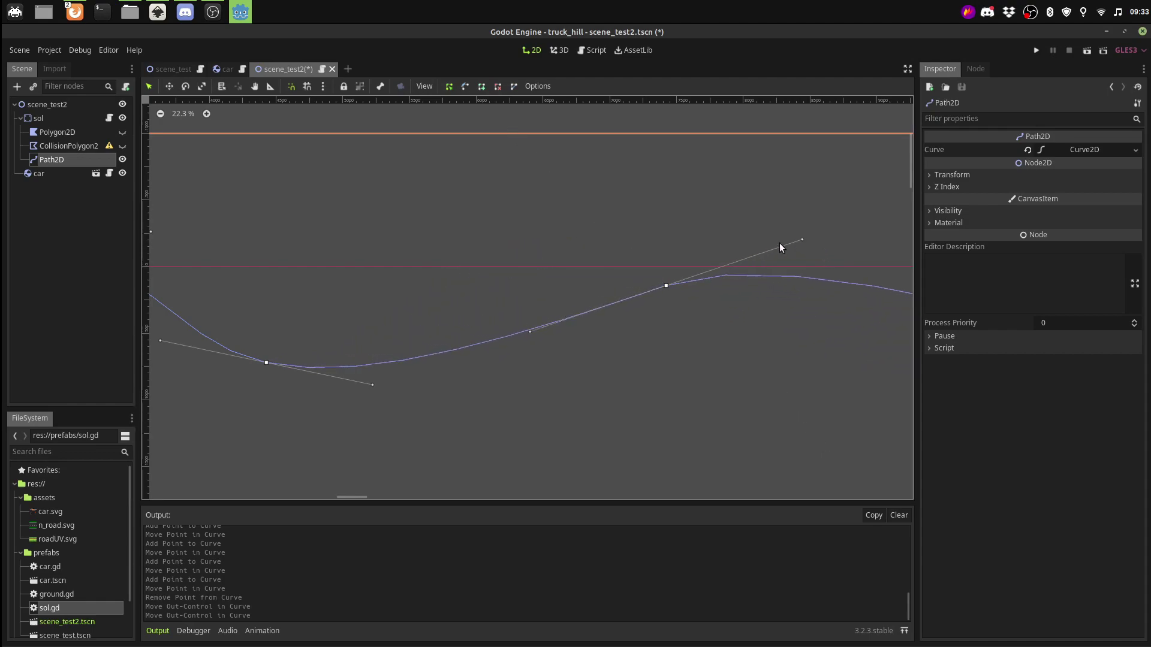
pyautogui.scroll(-5, 745, 318)
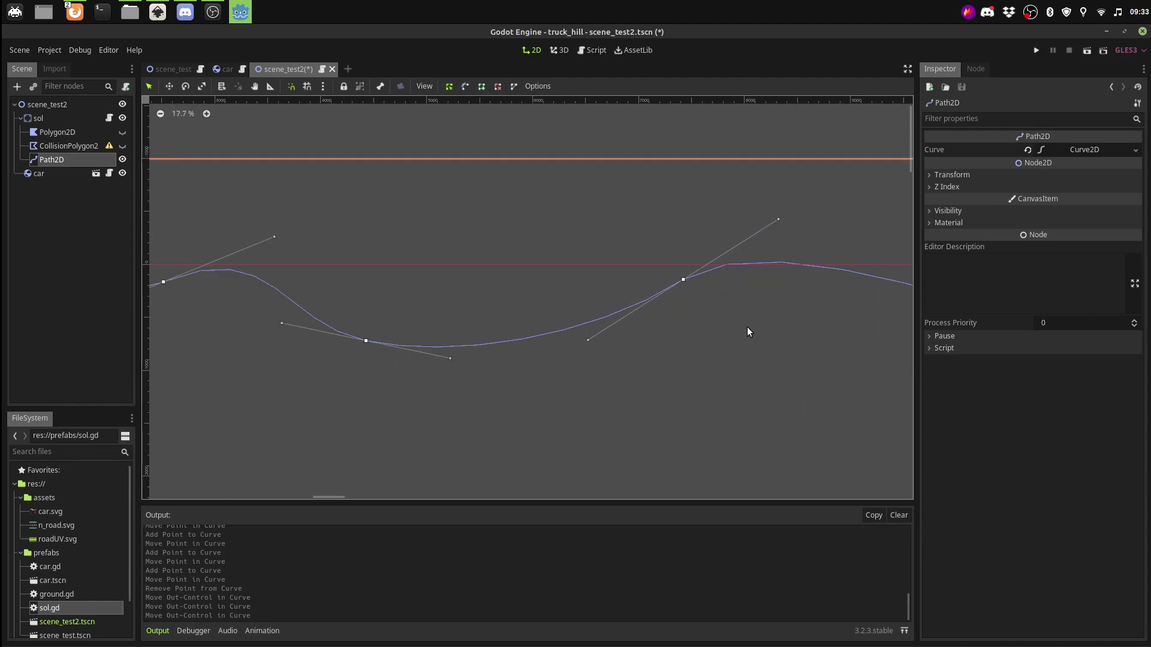
pyautogui.scroll(-4, 606, 323)
pyautogui.scroll(-2, 662, 308)
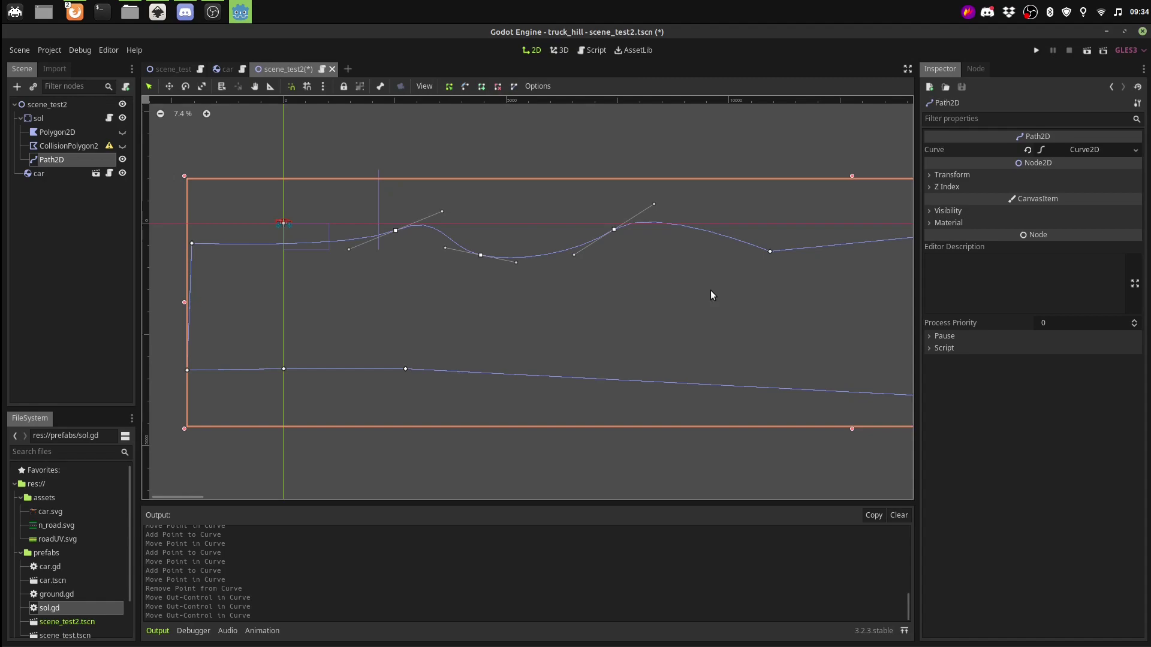
# Add Bezier handles to the post-valley point, next hump, and point before the steep right rise
pyautogui.keyDown('shift'); pyautogui.moveTo(770, 252); pyautogui.dragTo(832, 271); pyautogui.keyUp('shift')
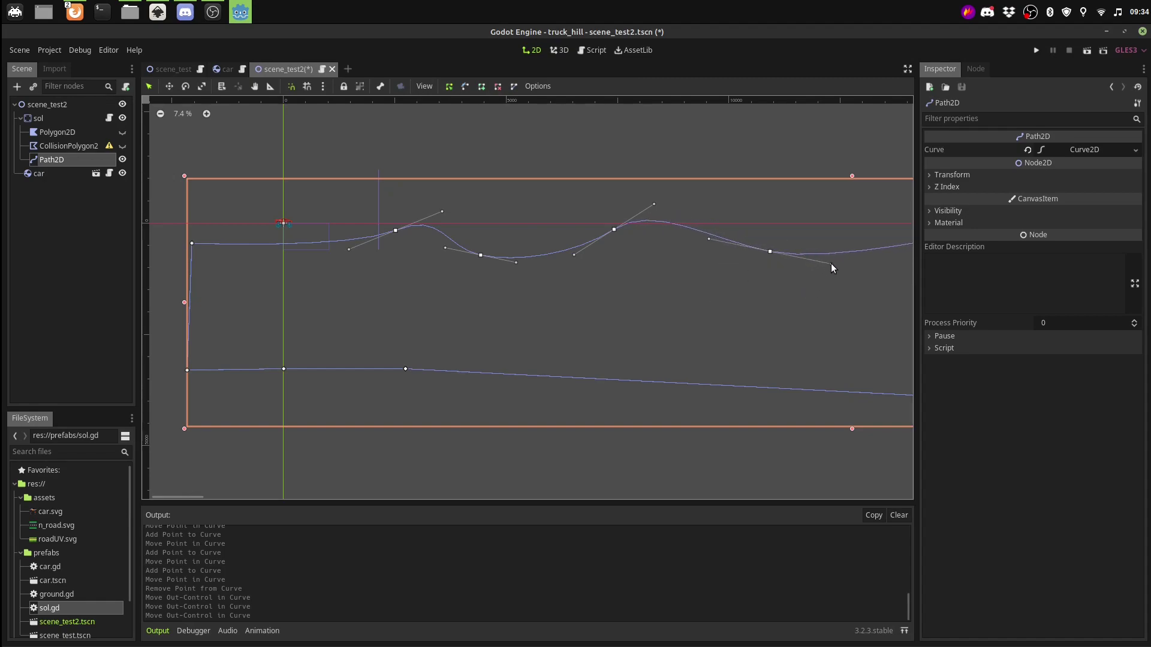
pyautogui.moveTo(833, 274)
pyautogui.keyDown('shift'); pyautogui.mouseDown()
pyautogui.moveTo(791, 302)
pyautogui.moveTo(840, 279)
pyautogui.mouseUp(); pyautogui.keyUp('shift')
pyautogui.scroll(-2, 687, 315)
pyautogui.scroll(-1, 706, 304)
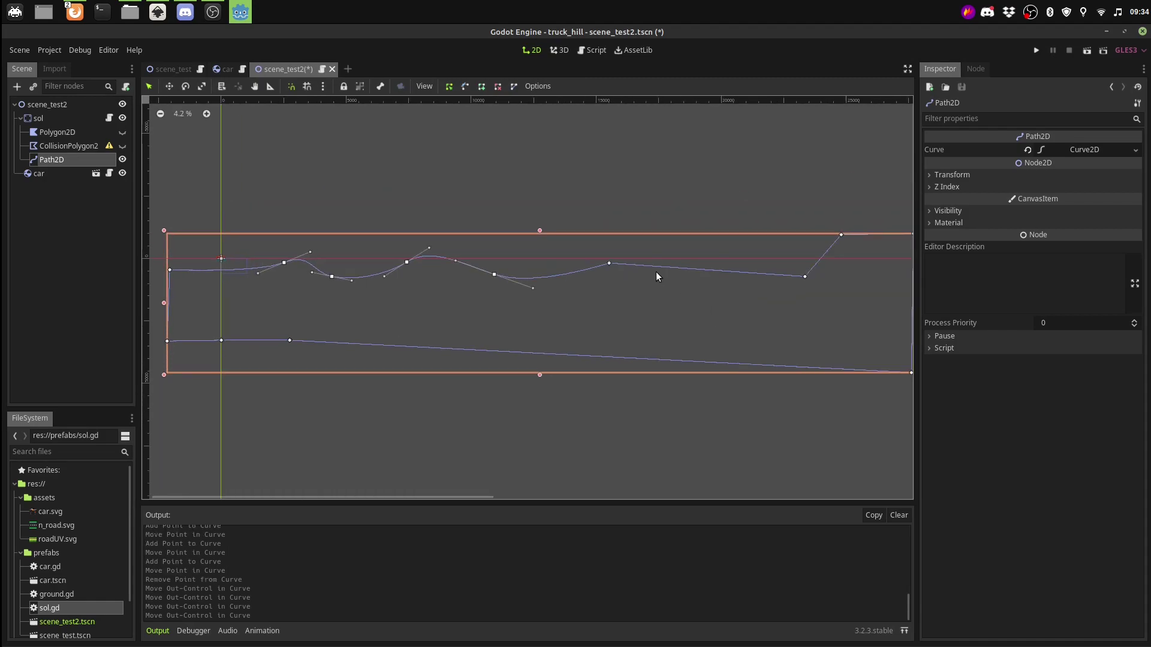
pyautogui.scroll(3, 628, 290)
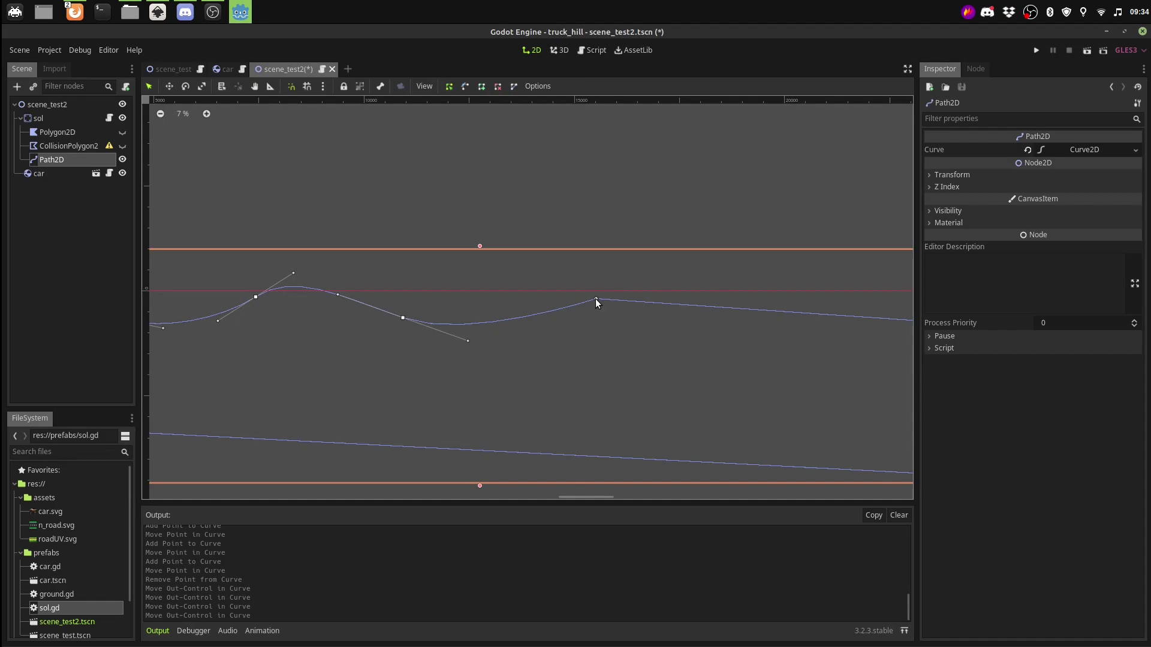
pyautogui.moveTo(596, 299)
pyautogui.keyDown('shift'); pyautogui.mouseDown()
pyautogui.moveTo(652, 341)
pyautogui.moveTo(641, 330)
pyautogui.mouseUp(); pyautogui.keyUp('shift')
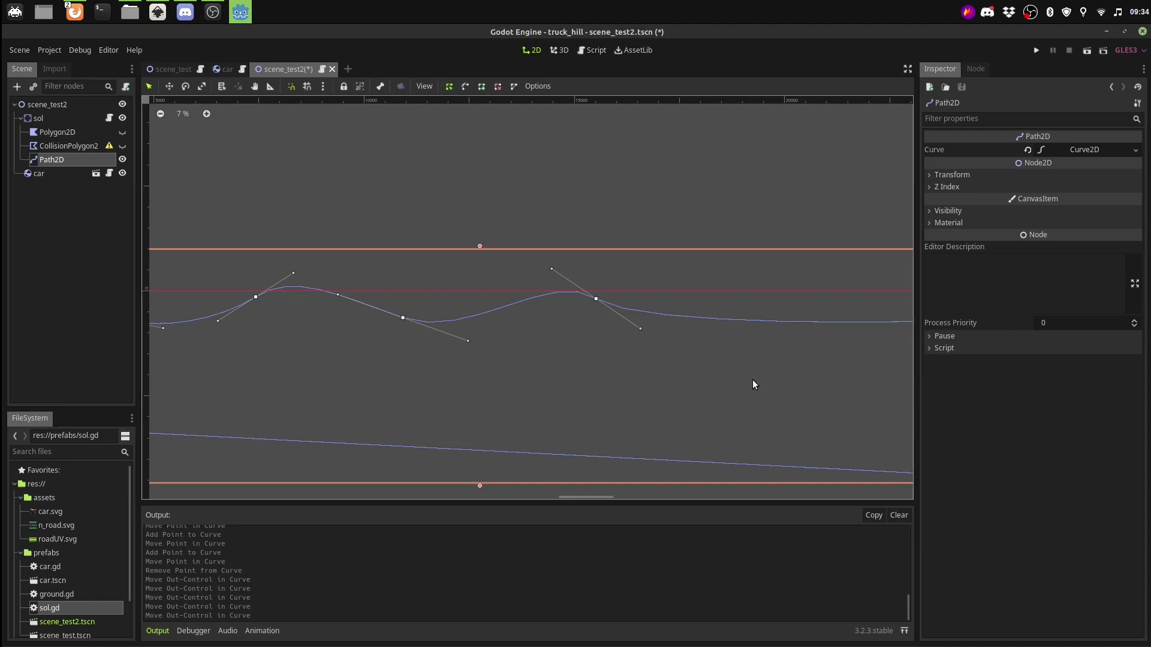
pyautogui.scroll(-3, 779, 368)
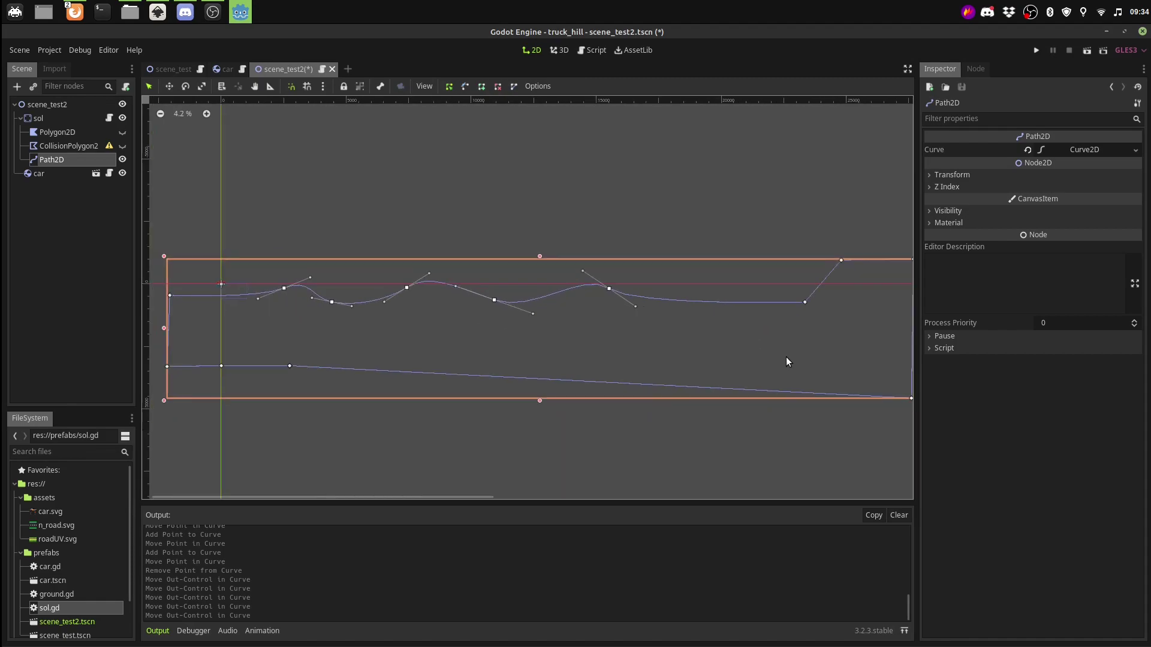
pyautogui.moveTo(804, 302)
pyautogui.keyDown('shift'); pyautogui.mouseDown()
pyautogui.moveTo(861, 316)
pyautogui.moveTo(842, 301)
pyautogui.mouseUp(); pyautogui.keyUp('shift')
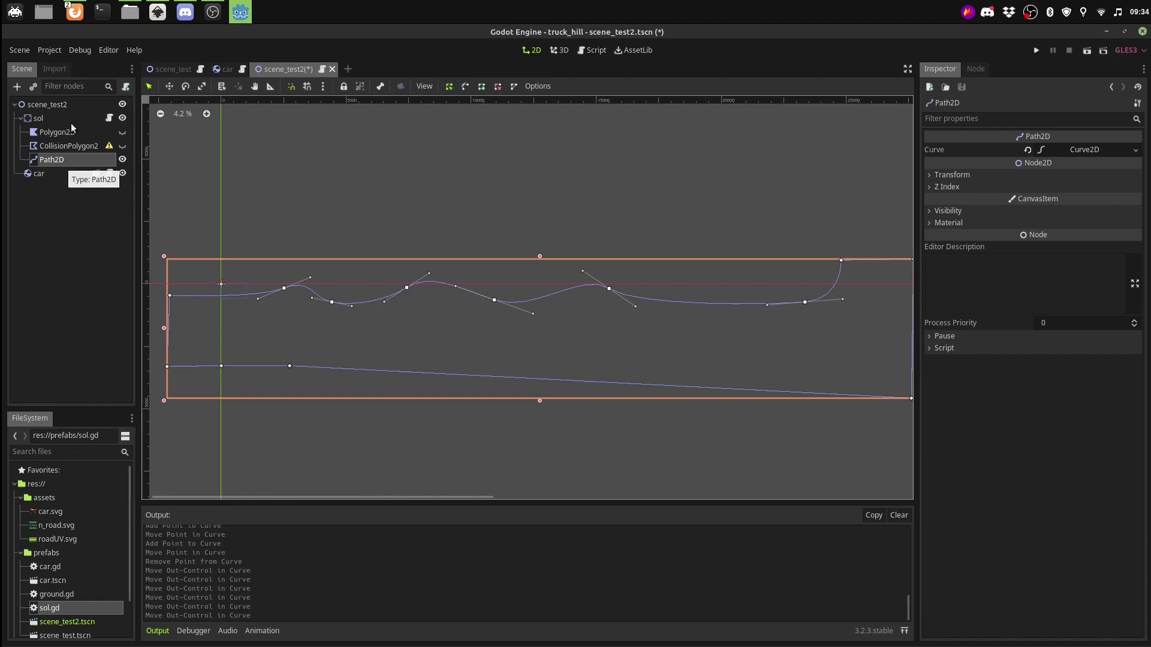
# Comment out the collision-polygon assignment on line 6 of sol.gd
pyautogui.click(108, 118)
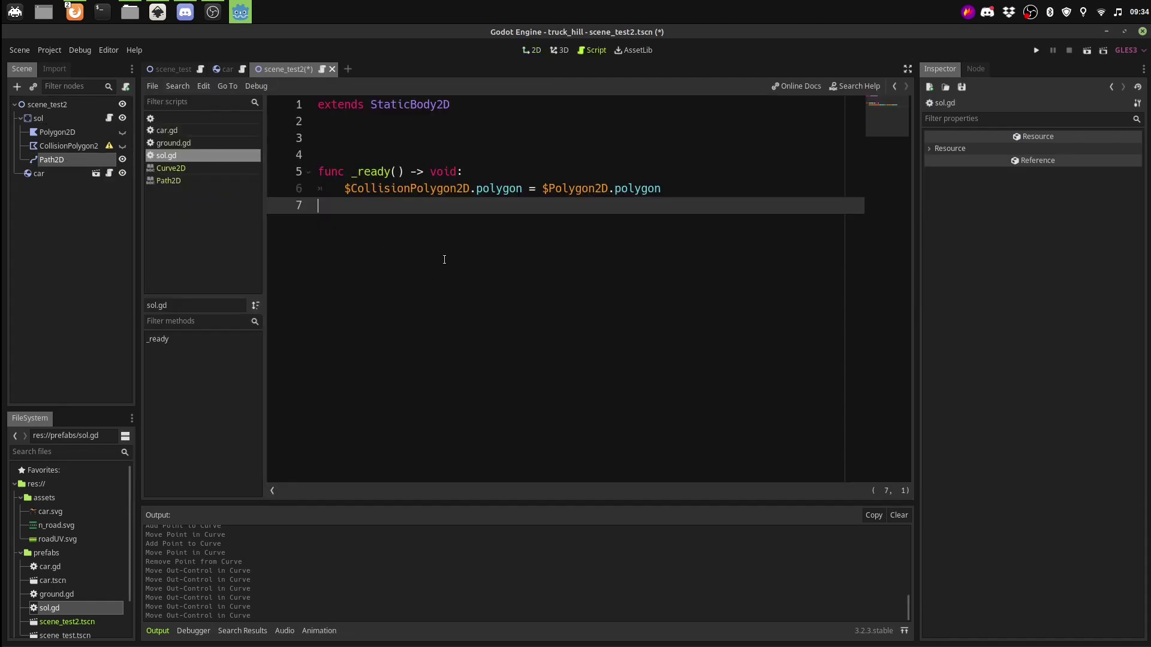
pyautogui.press('Up')
pyautogui.press('Up')
pyautogui.press('End')
pyautogui.click(680, 189)
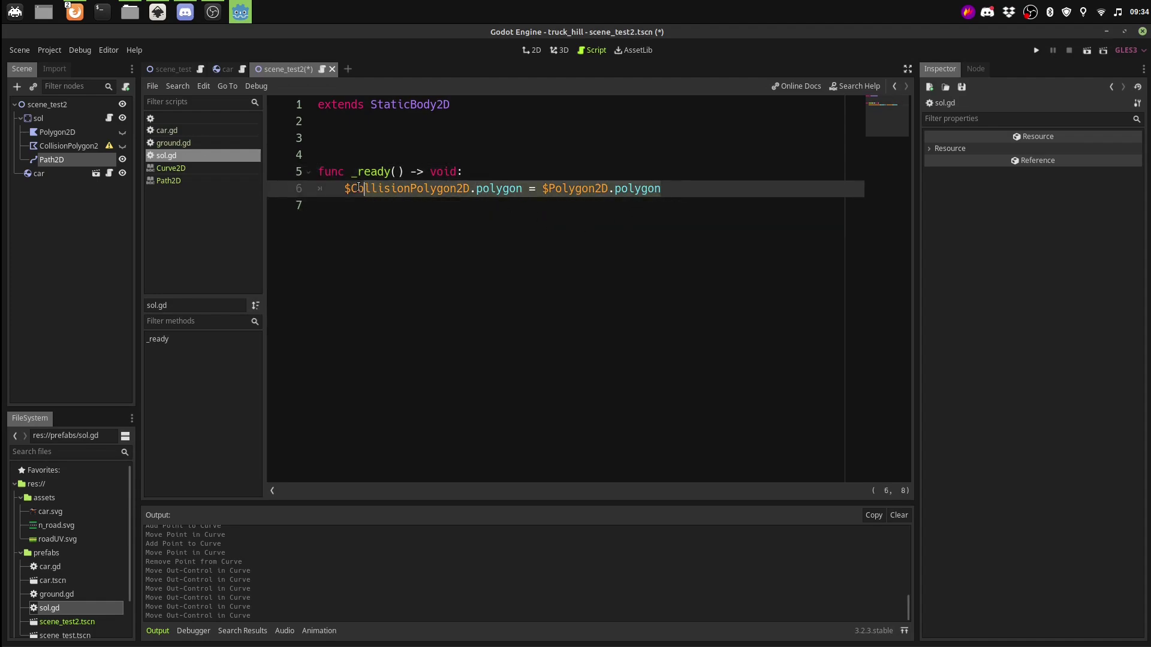
pyautogui.click(346, 190)
pyautogui.hotkey('ctrl', 'k')
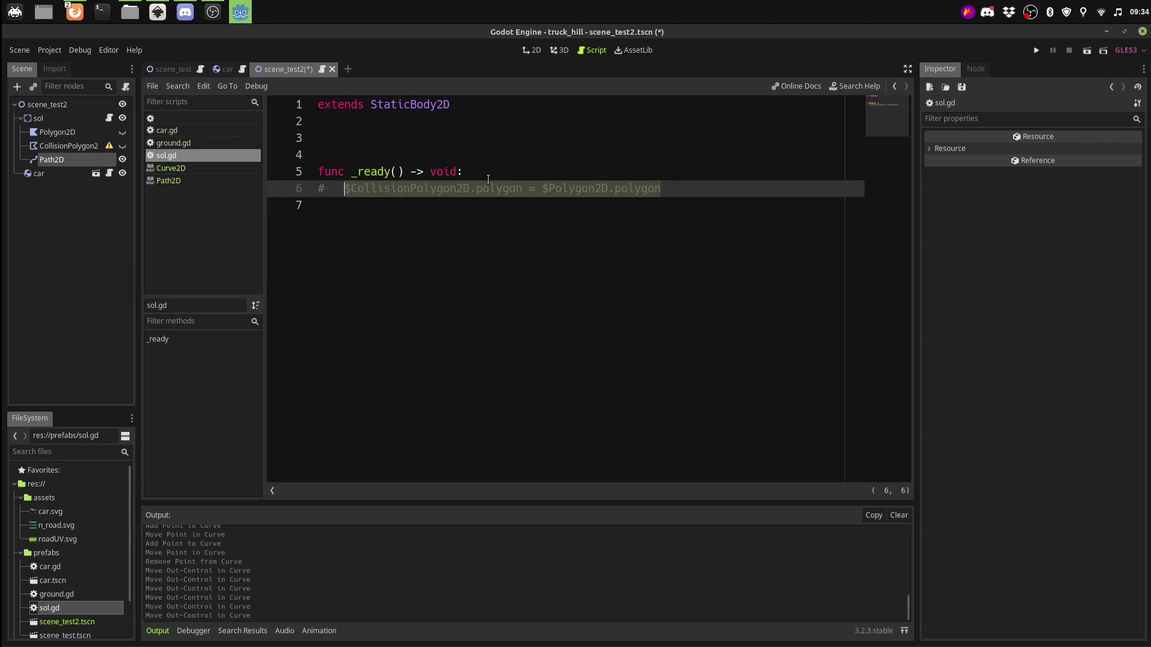
# Add 'var curve = $Path2D.curve' on a new line inside _ready
pyautogui.press('Up')
pyautogui.press('End')
pyautogui.press('Return')
pyautogui.write('v')
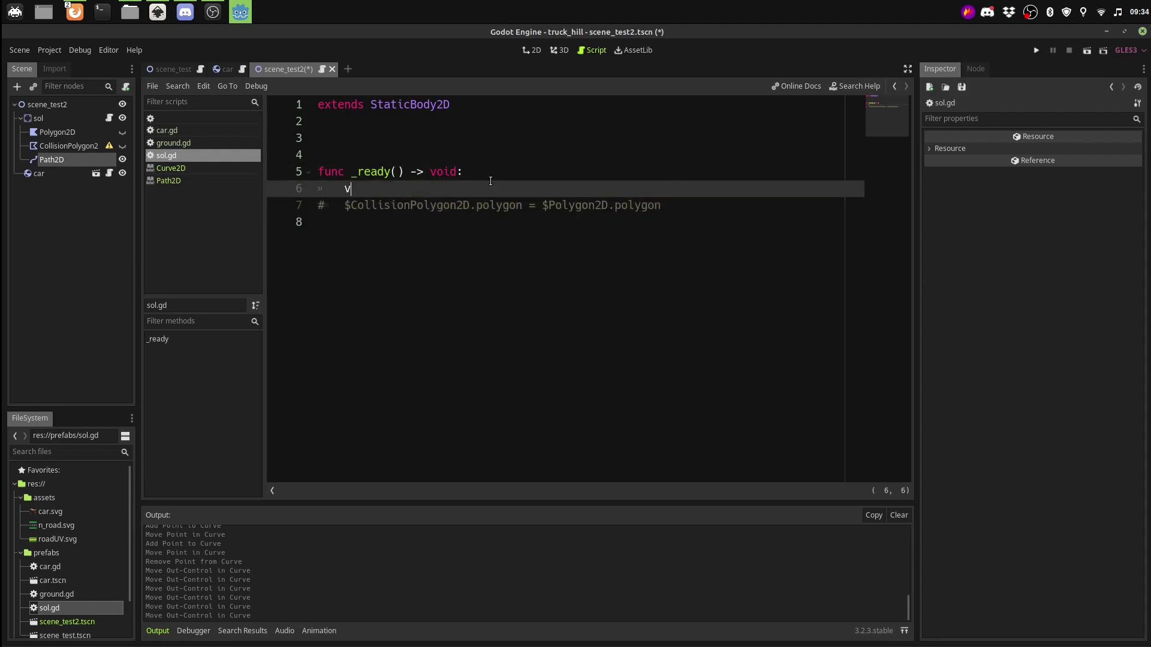
pyautogui.write('ar curve ')
pyautogui.write('= $')
pyautogui.write('Pa')
pyautogui.press('Return')
pyautogui.write('.')
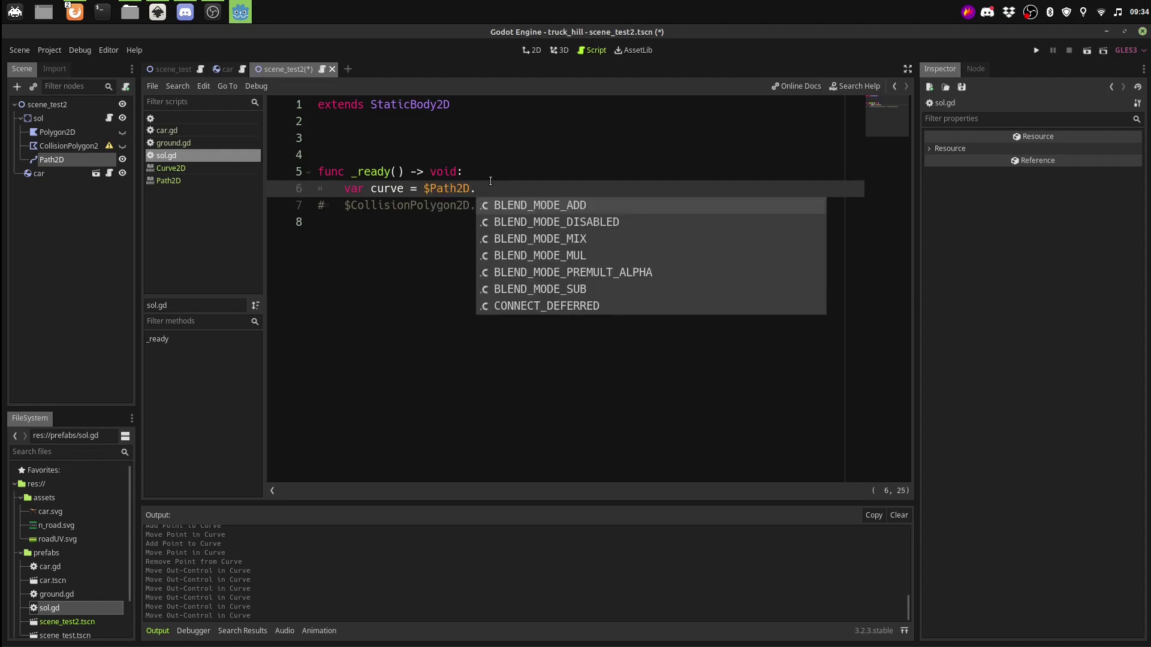
pyautogui.write('cu')
pyautogui.press('Return')
pyautogui.press('Return')
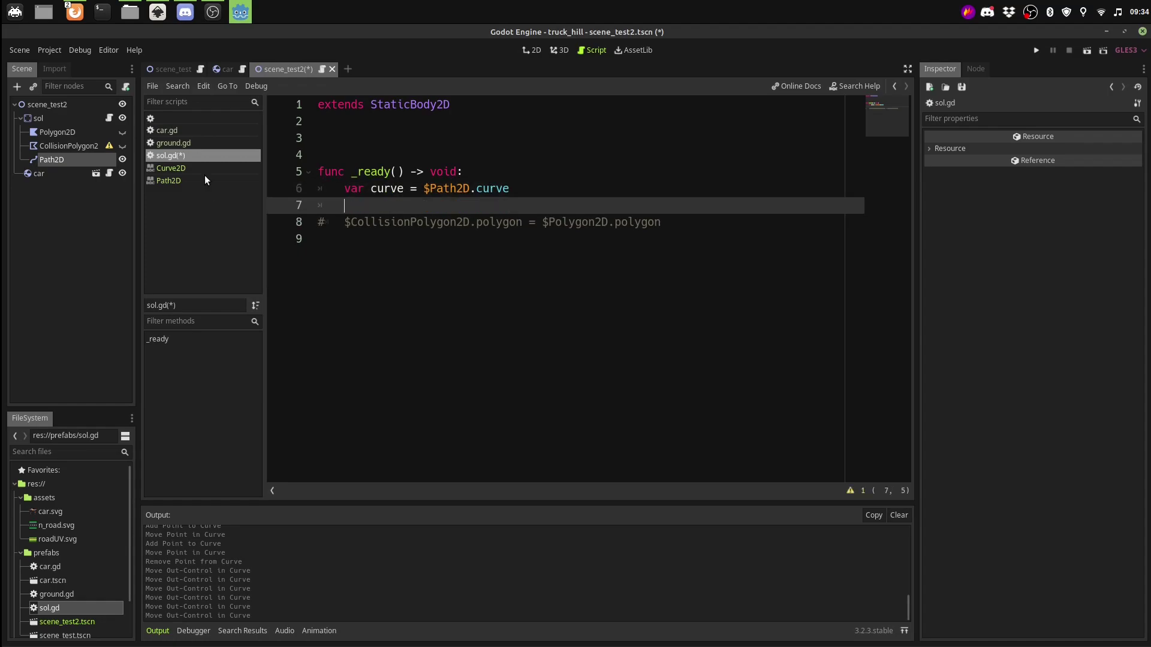
pyautogui.click(171, 180)
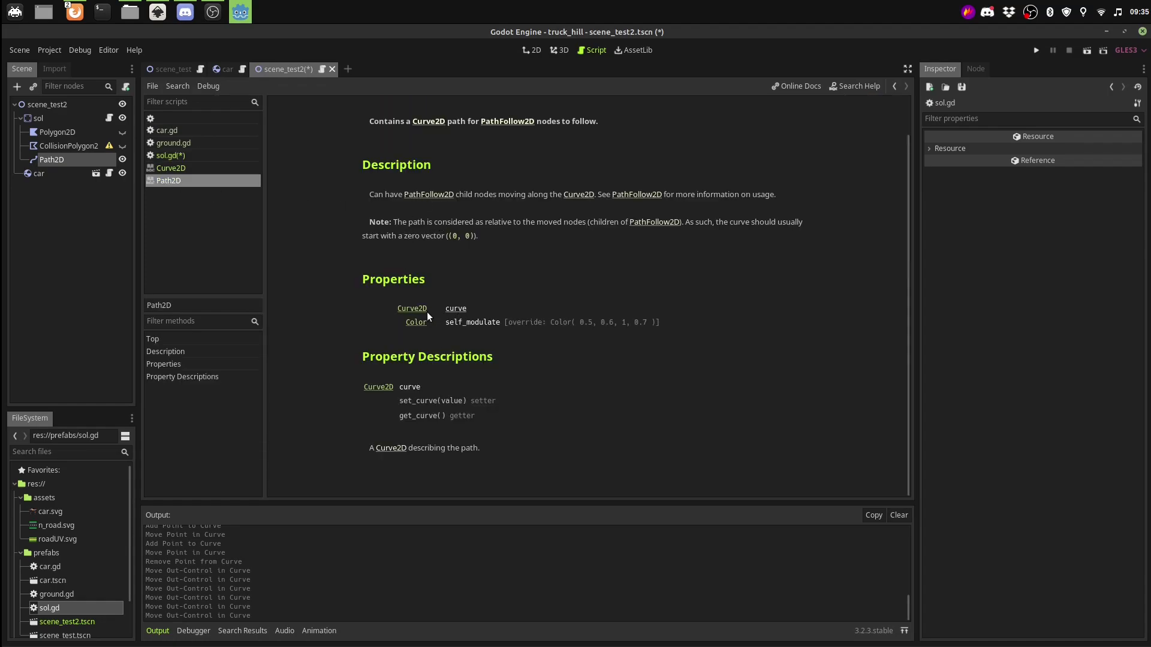
pyautogui.click(411, 309)
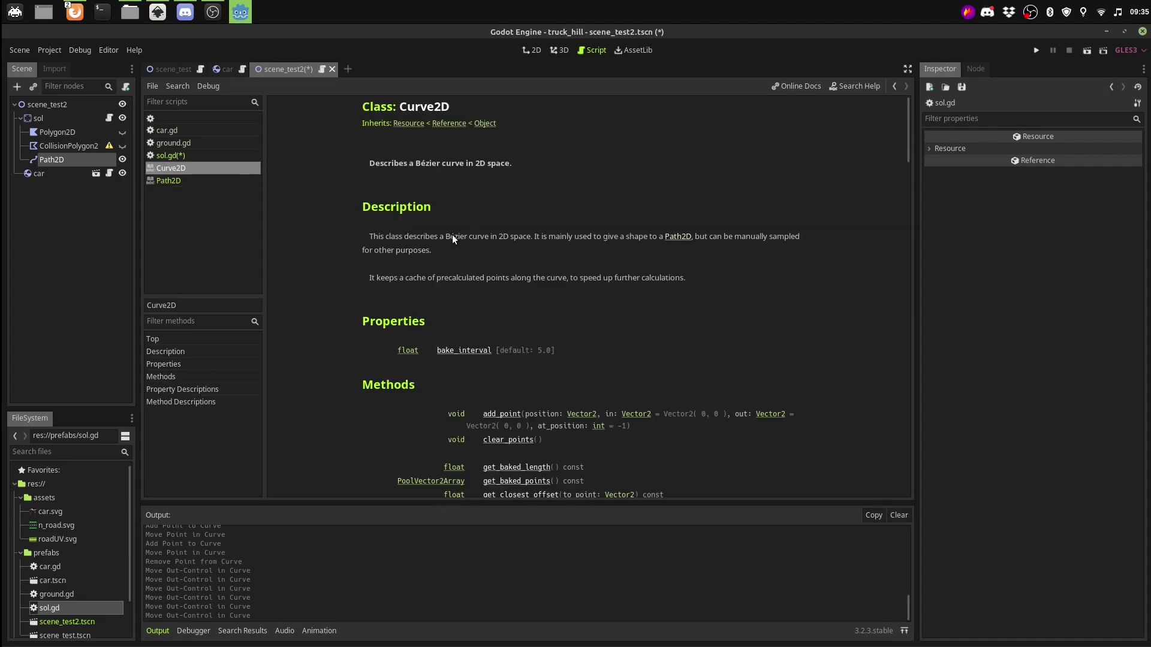
pyautogui.scroll(-3, 513, 353)
pyautogui.scroll(-3, 514, 354)
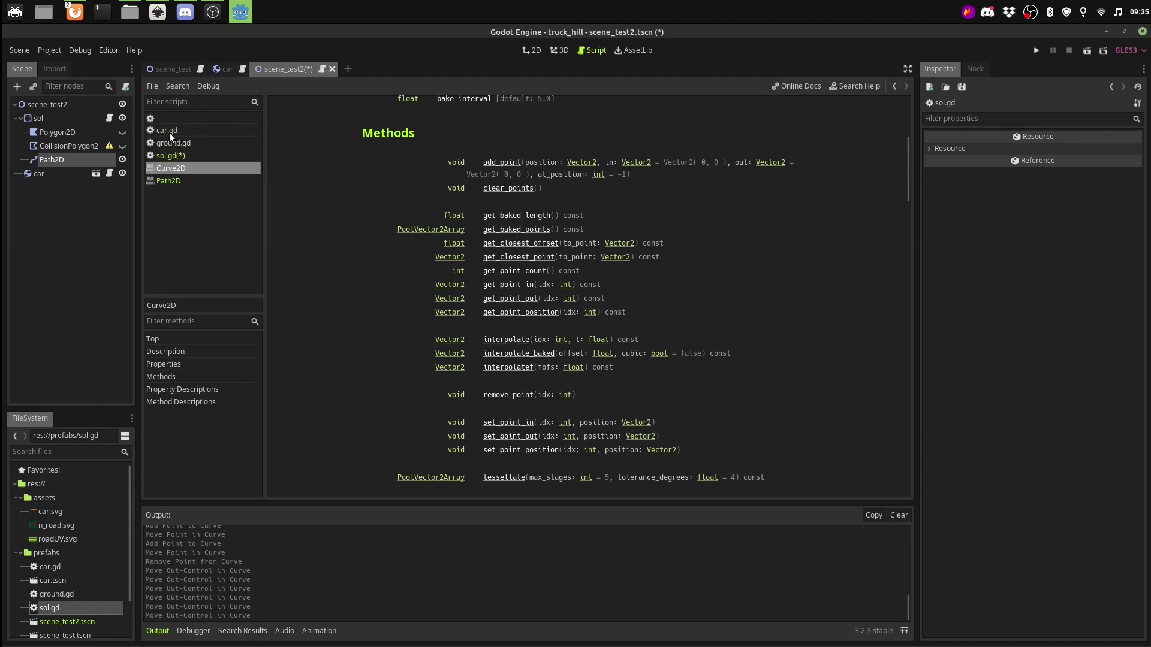
pyautogui.click(174, 154)
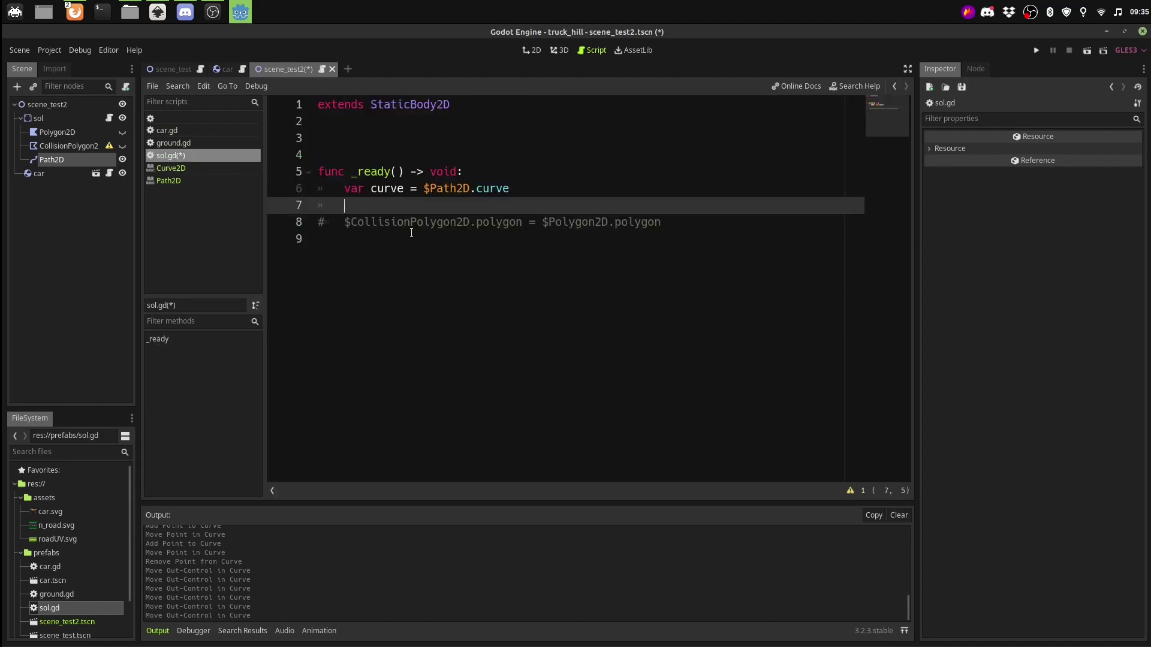
# Add 'var polygon = curve.get_baked_points()' in _ready
pyautogui.write('var')
pyautogui.press('BackSpace')
pyautogui.press('BackSpace')
pyautogui.write('ar ')
pyautogui.write('poly')
pyautogui.press('BackSpace')
pyautogui.write('ygon ')
pyautogui.write('= ')
pyautogui.write('curve.?')
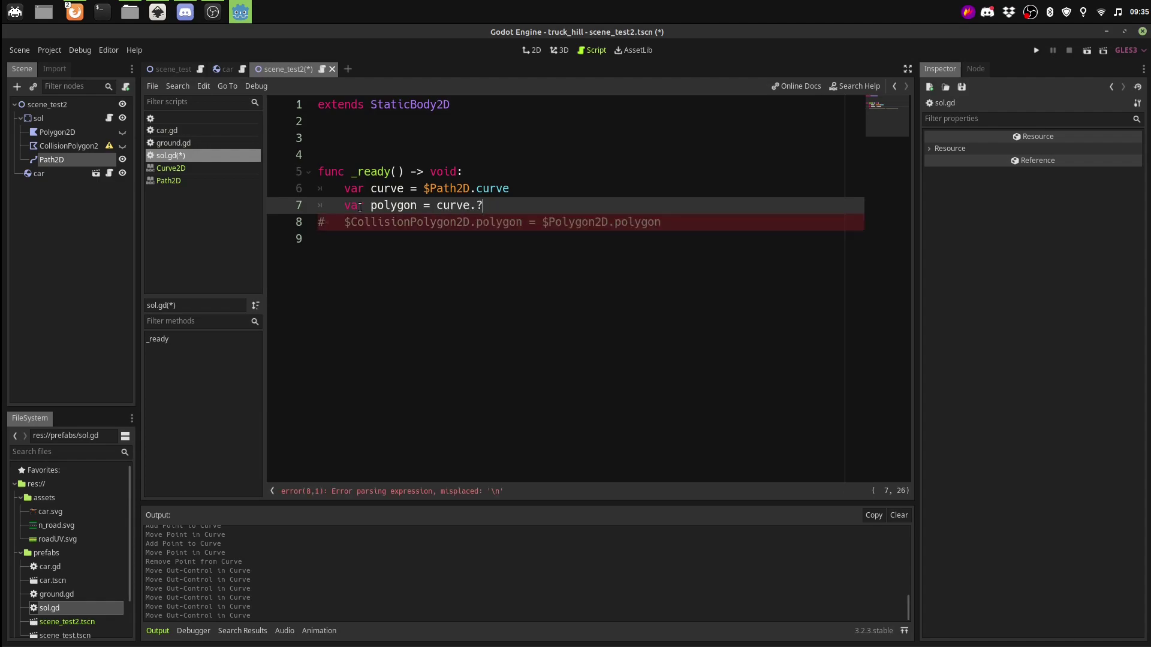
pyautogui.press('BackSpace')
pyautogui.write('get_p')
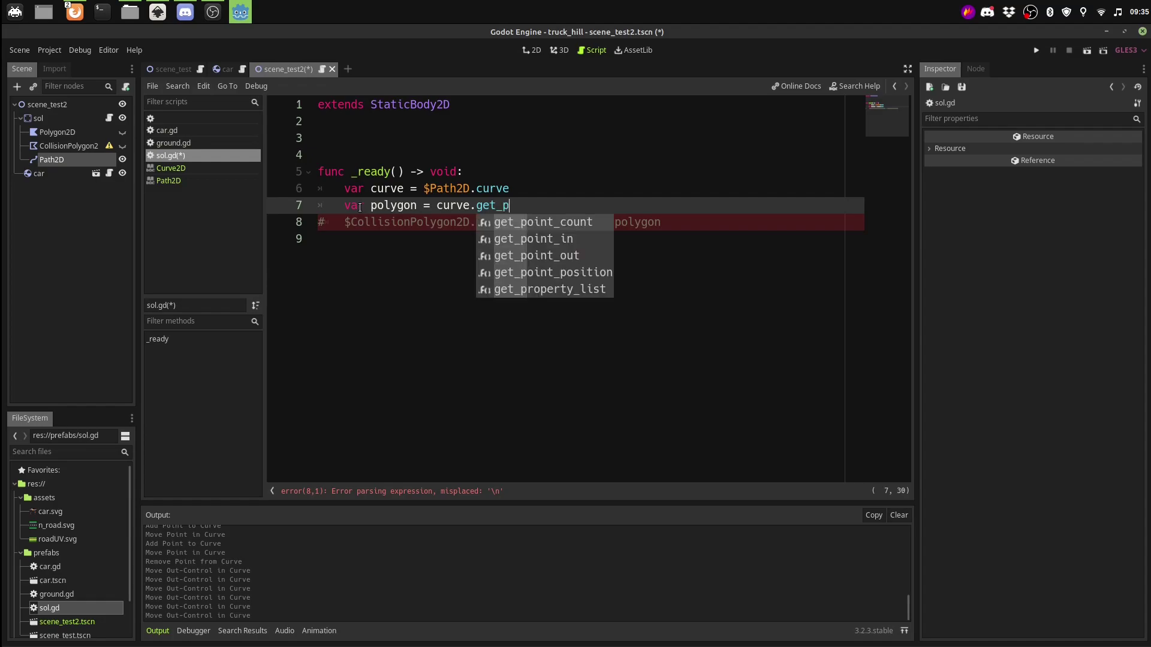
pyautogui.press('BackSpace')
pyautogui.write('b')
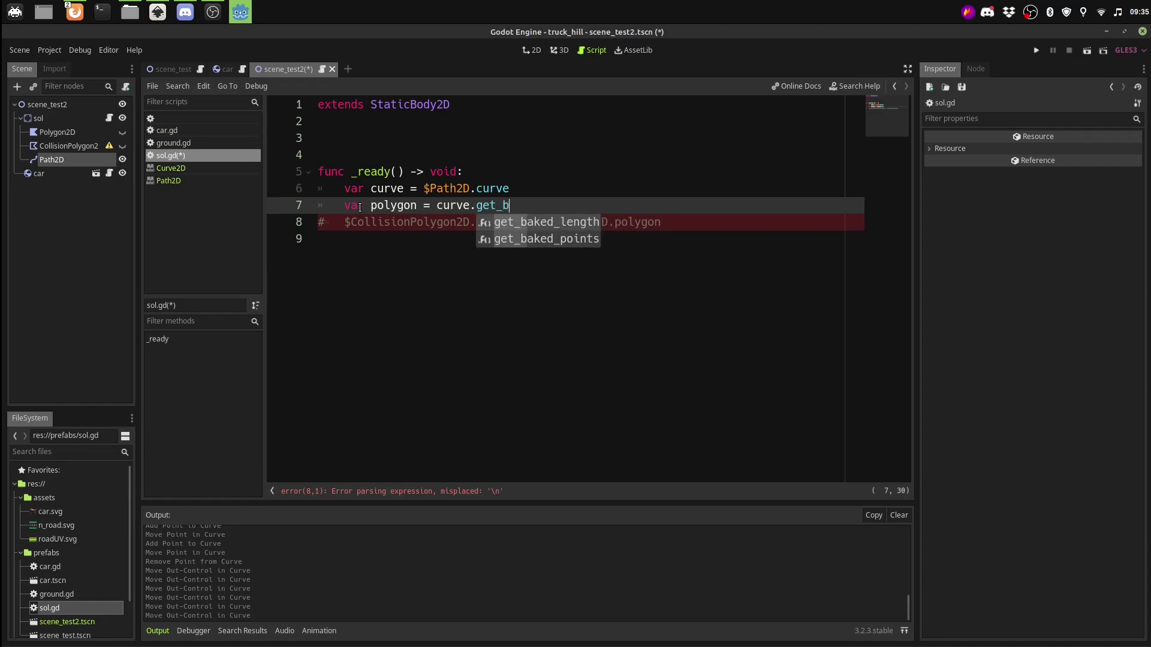
pyautogui.press('Down')
pyautogui.press('Return')
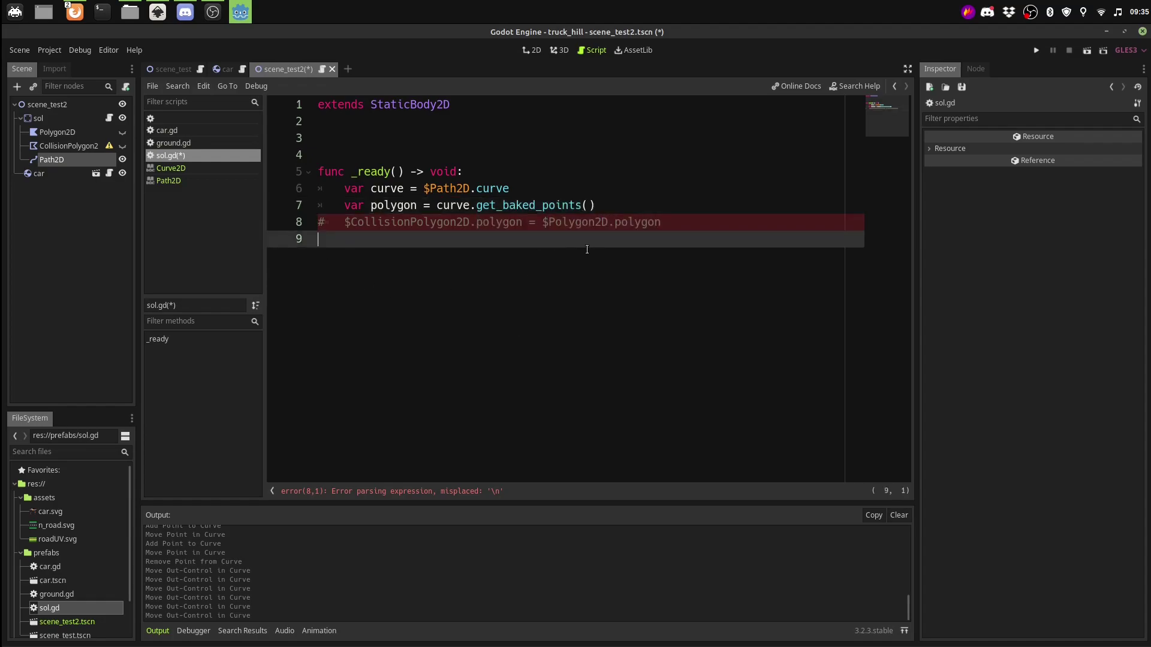
# Add 'print(polygon.size())' on the following line
pyautogui.press('Return')
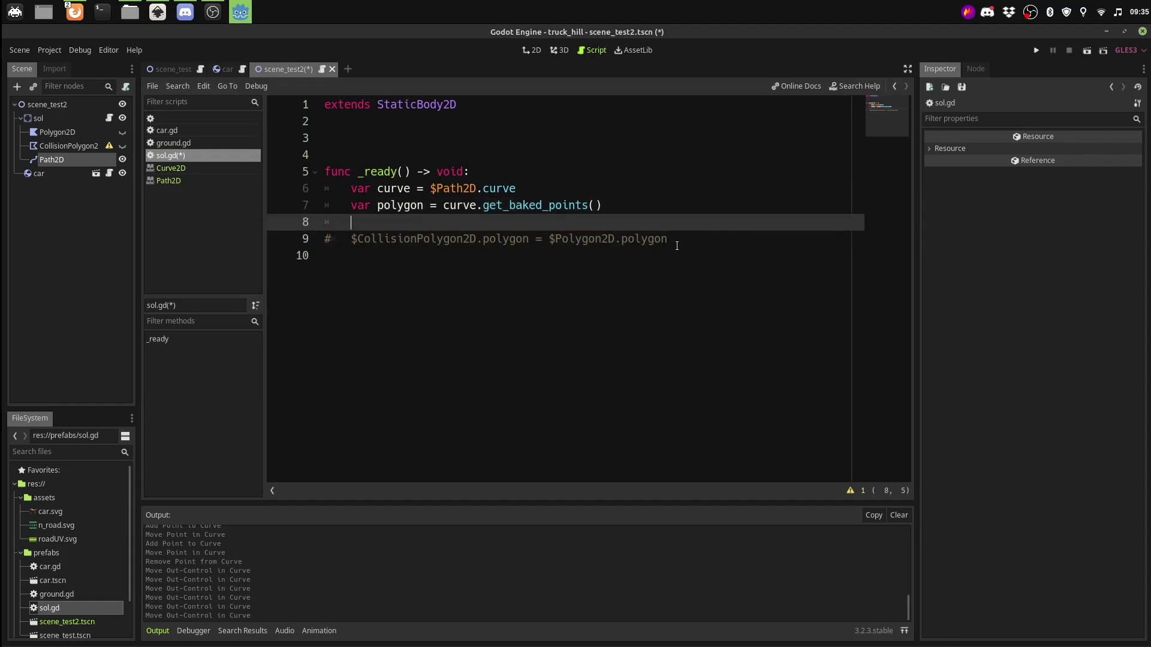
pyautogui.write('print(')
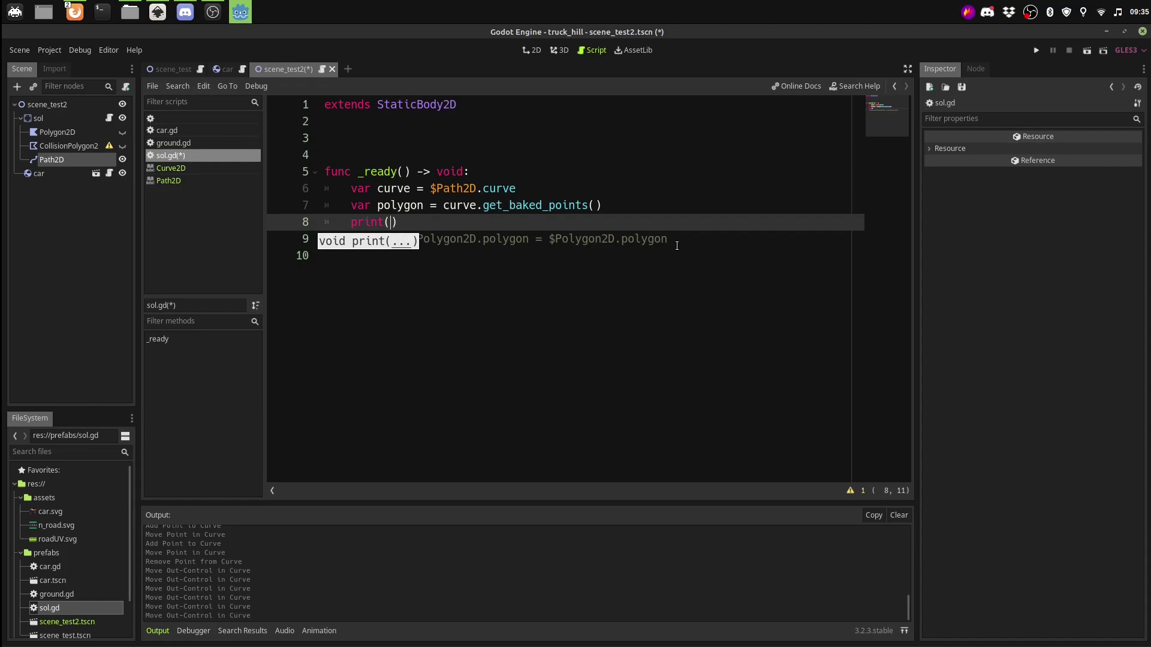
pyautogui.write('pol')
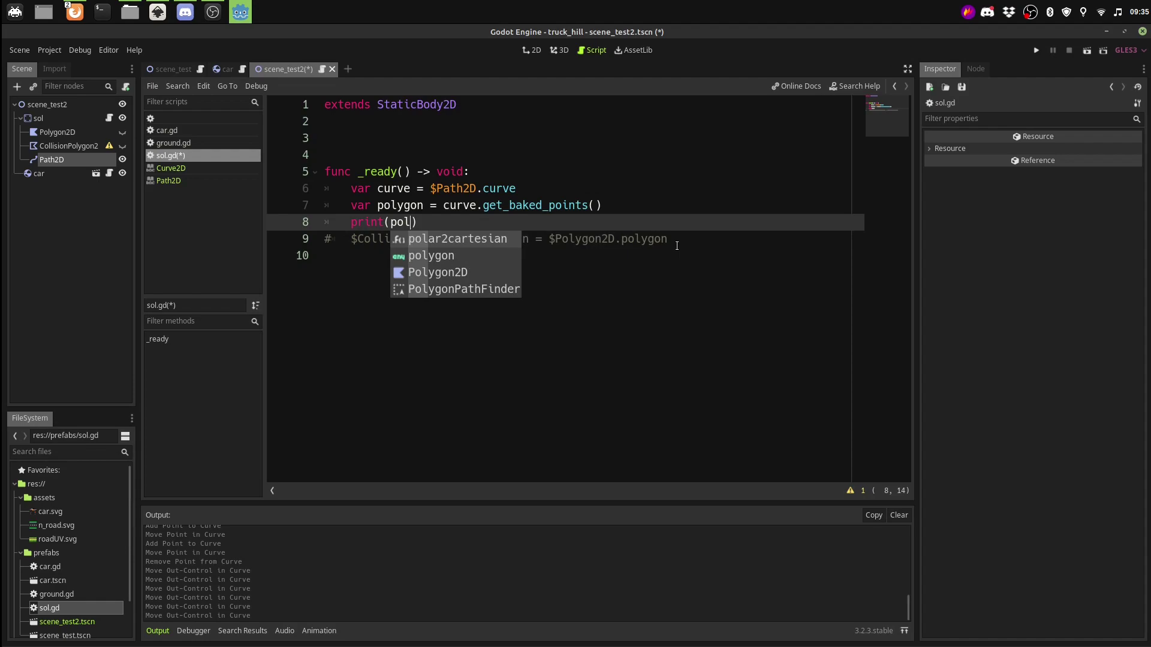
pyautogui.press('Down')
pyautogui.press('Return')
pyautogui.write('.')
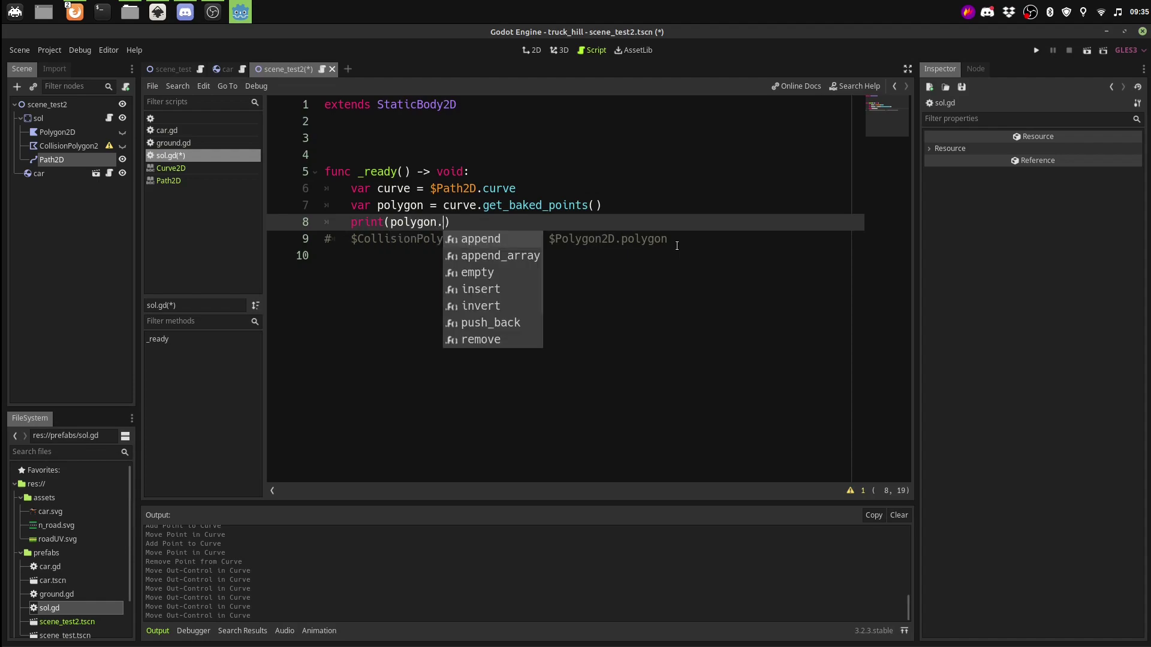
pyautogui.write('s')
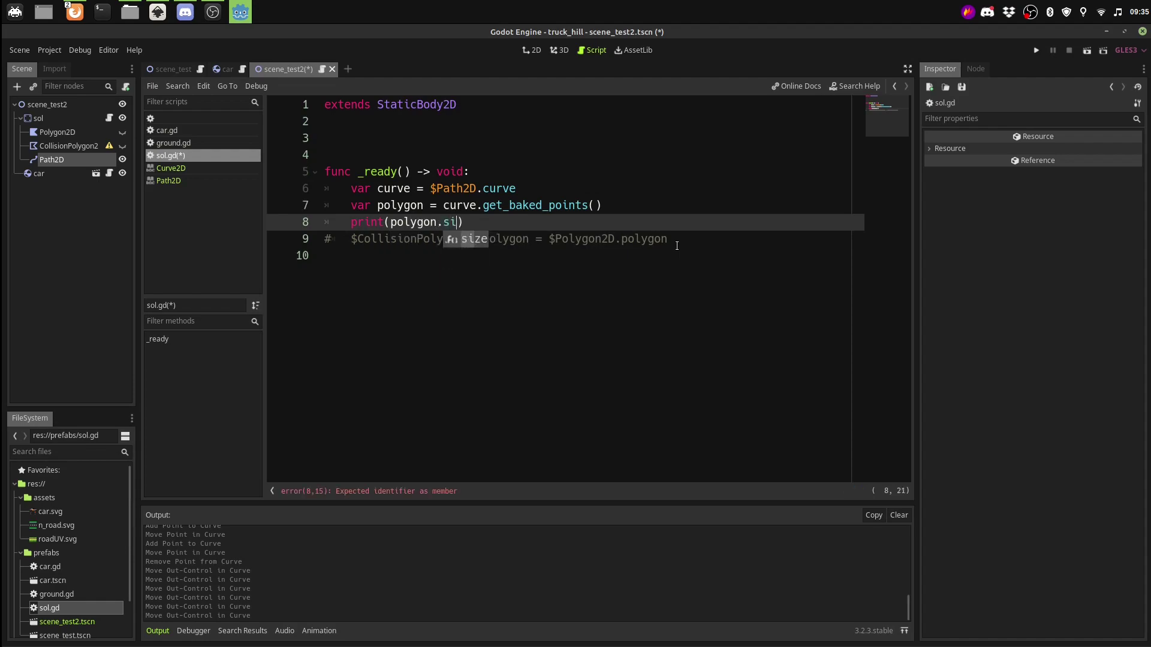
pyautogui.write('ize')
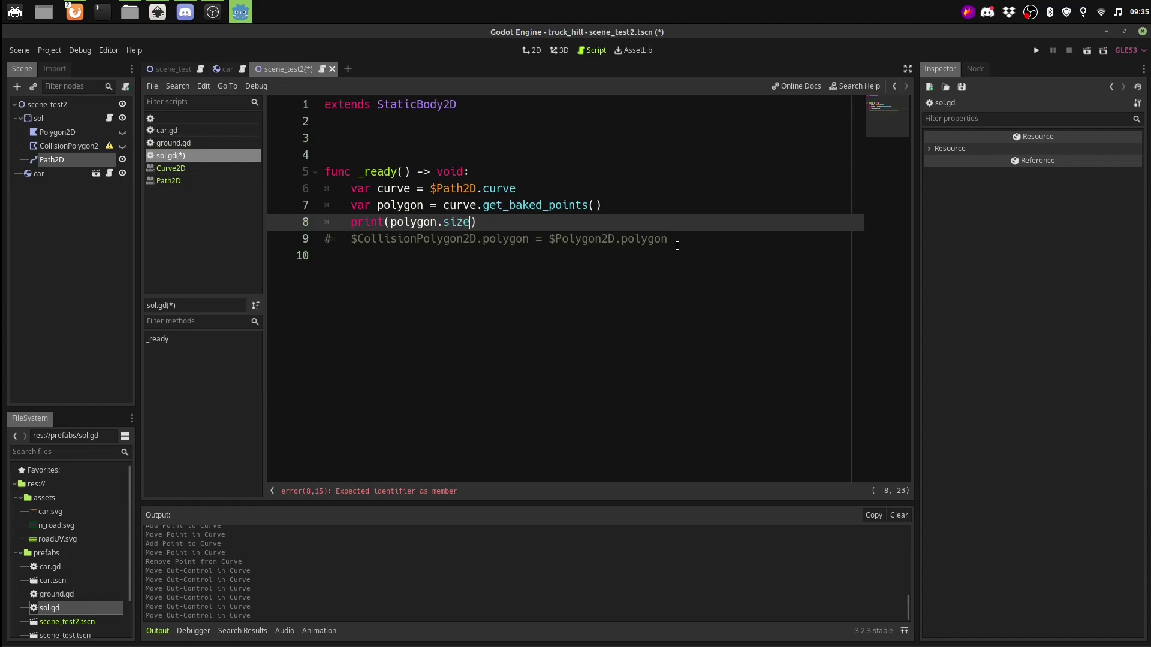
pyautogui.write('(')
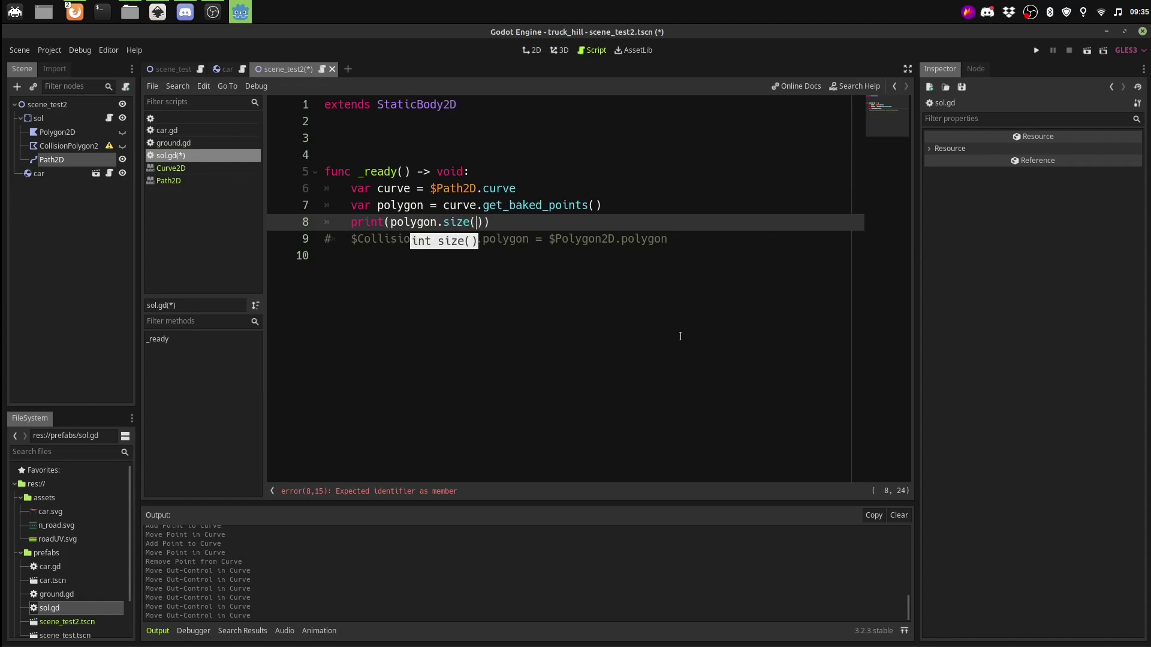
pyautogui.click(626, 305)
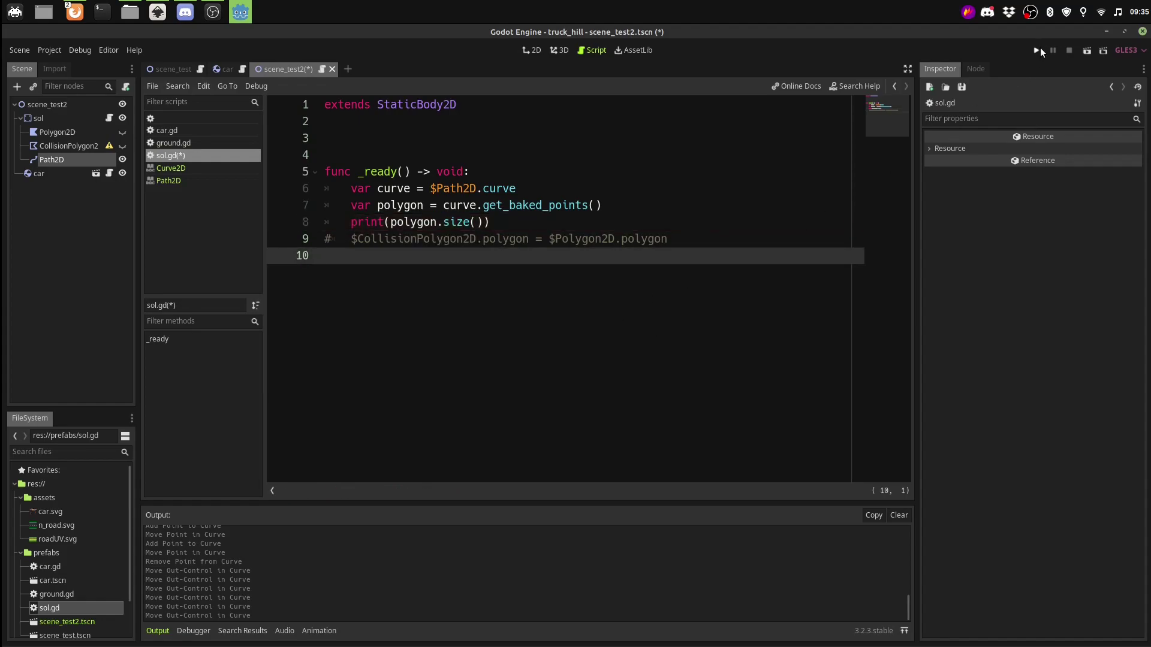
# Run the scene, read 15183 baked points in Output, and stop the game
pyautogui.click(1040, 51)
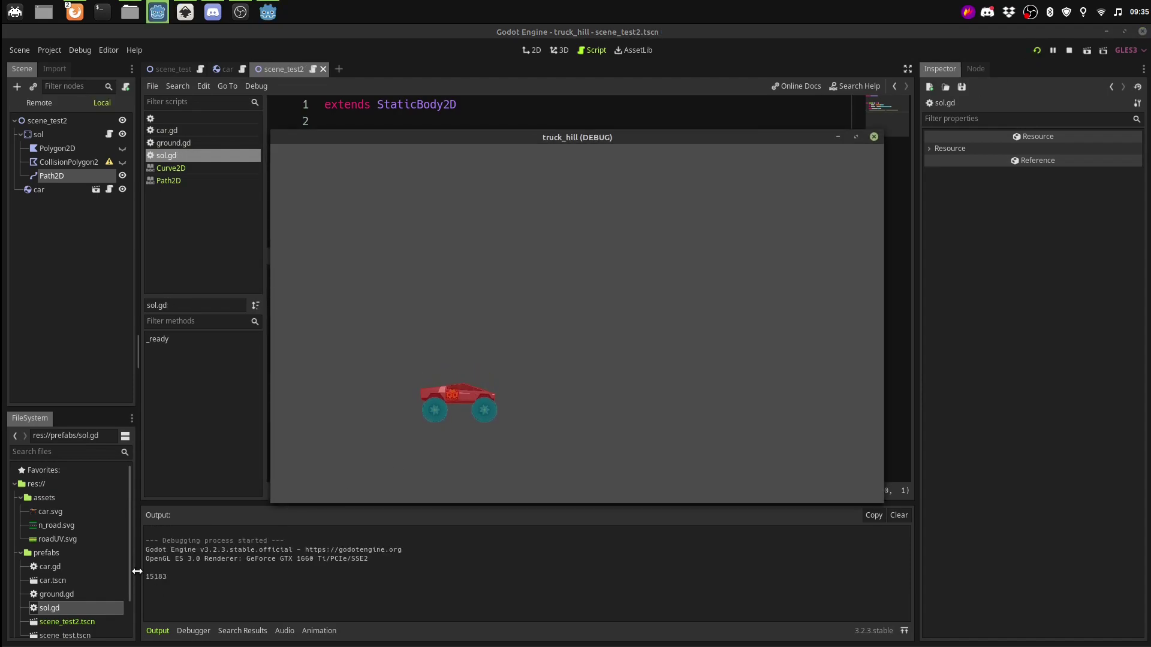
pyautogui.click(873, 137)
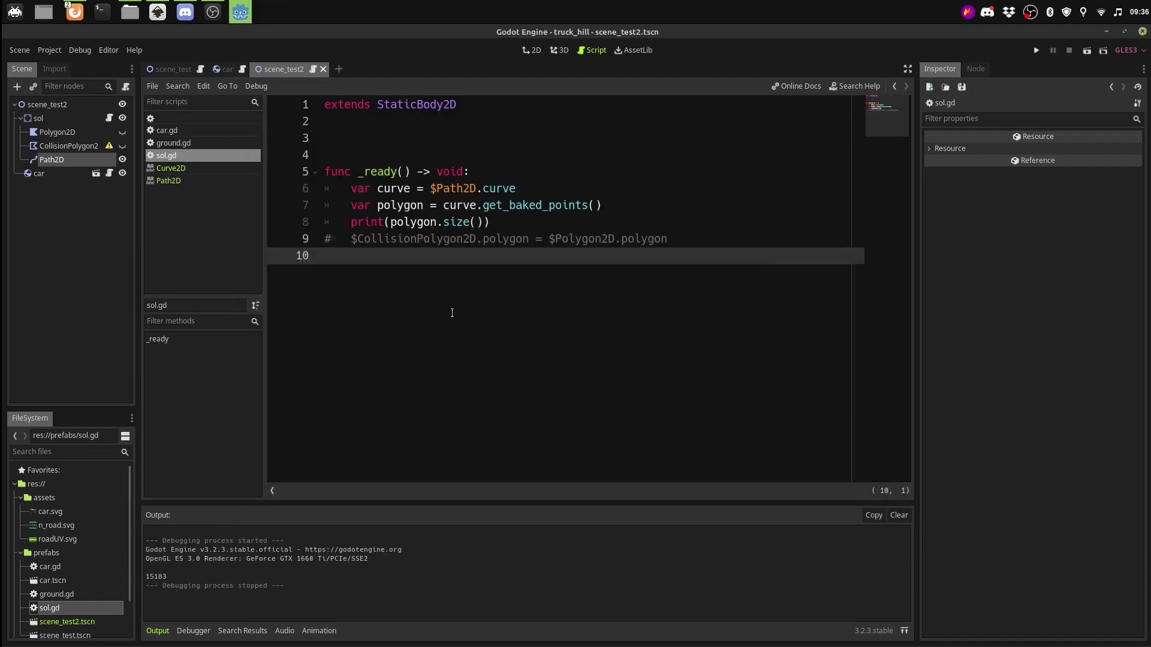
pyautogui.click(498, 223)
pyautogui.press('Return')
# Make the Polygon2D ground visible again in the 2D view and select it
pyautogui.click(52, 146)
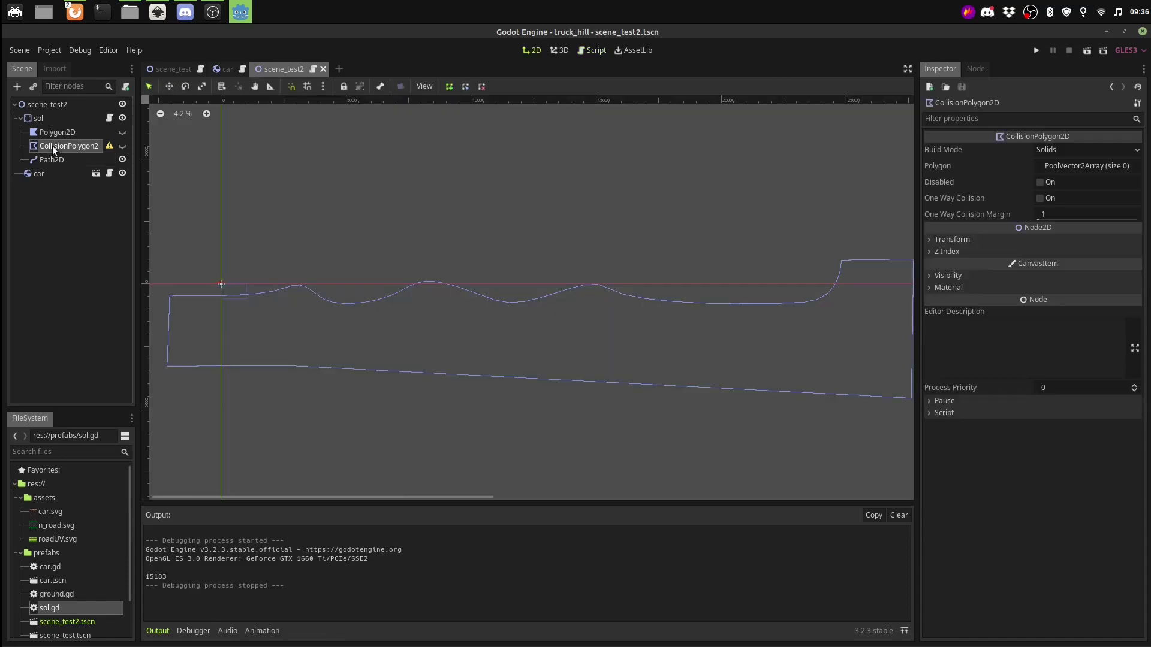
pyautogui.click(122, 132)
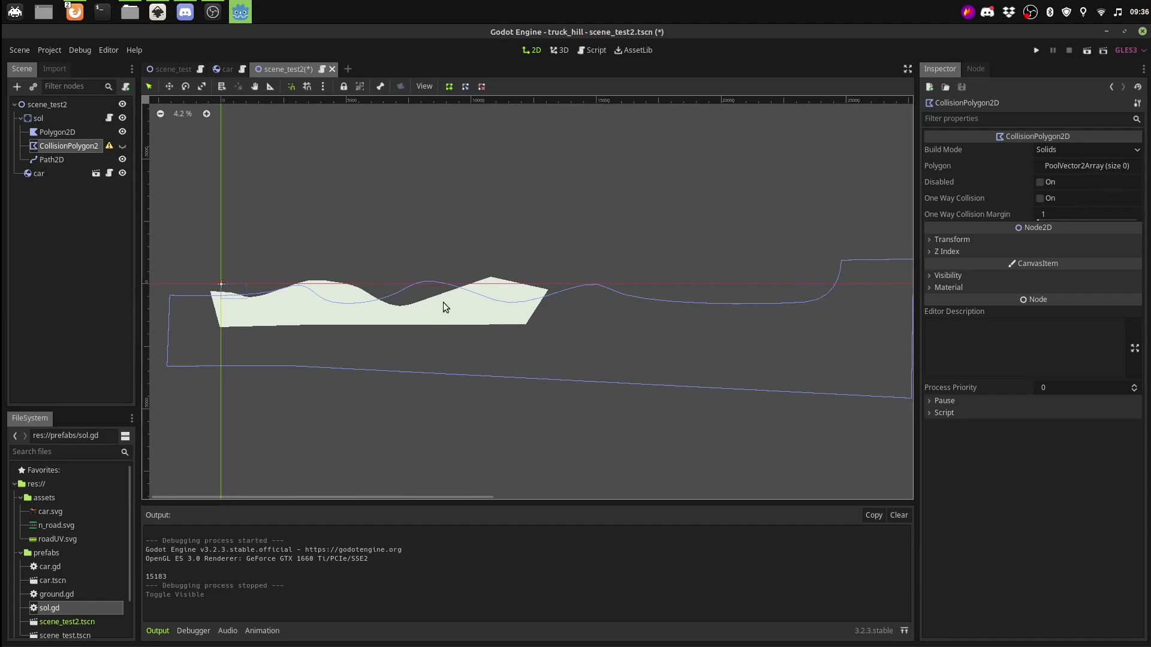
pyautogui.click(490, 312)
pyautogui.click(76, 135)
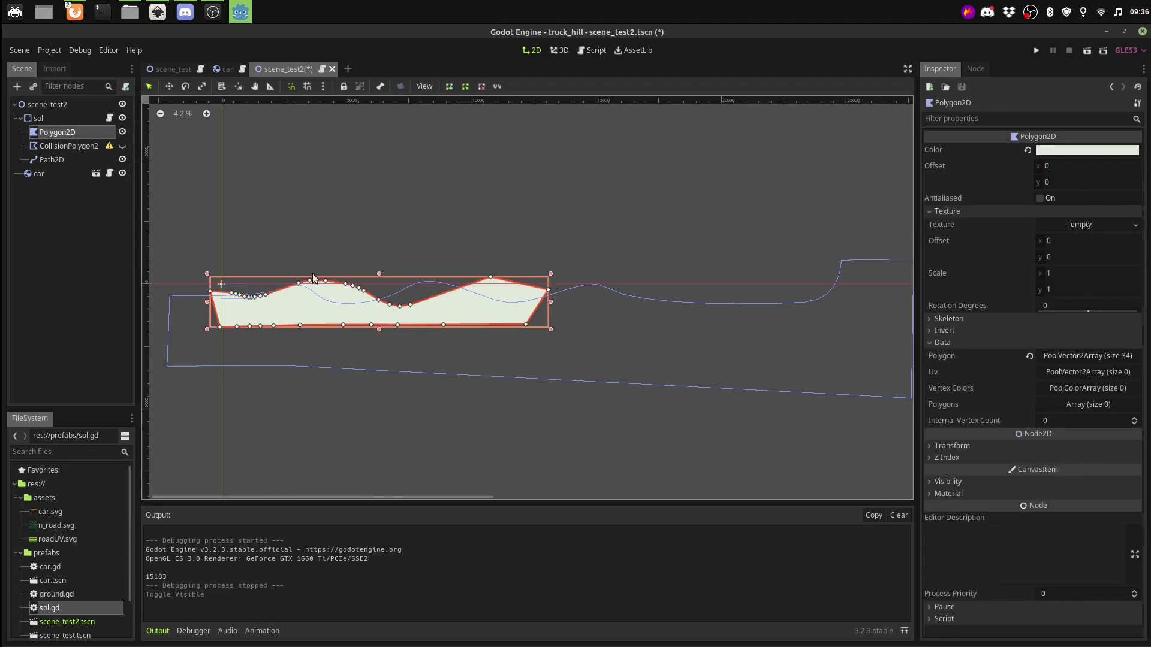
pyautogui.scroll(-1, 857, 311)
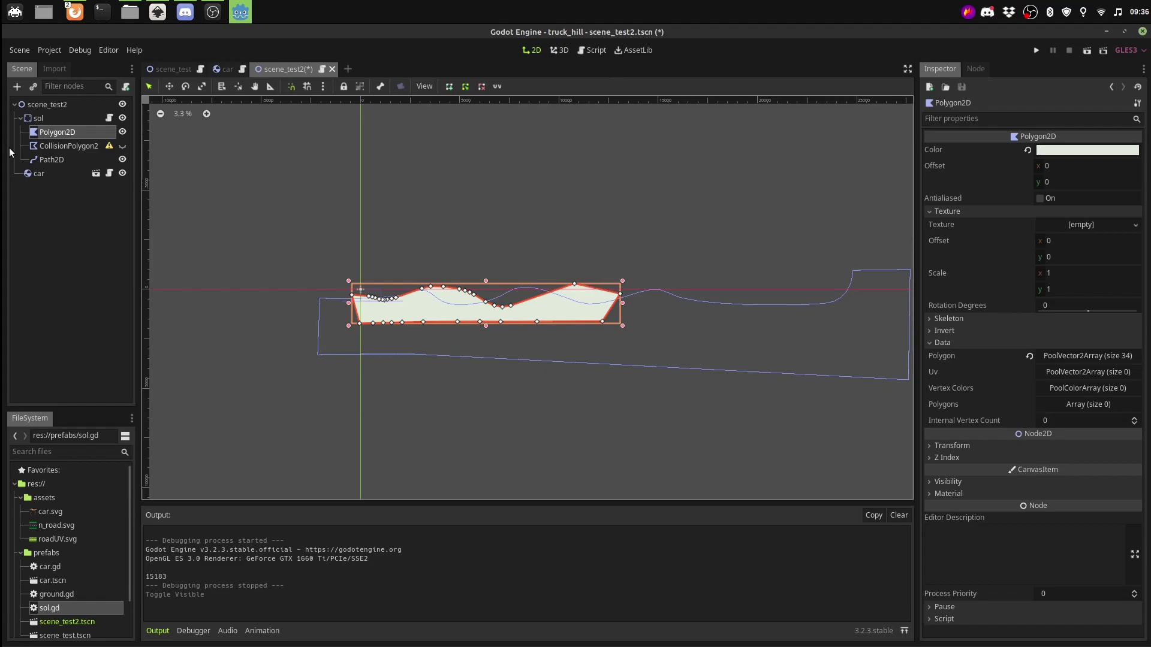
# Select Path2D and expand its Curve settings to reveal Bake Interval
pyautogui.click(48, 159)
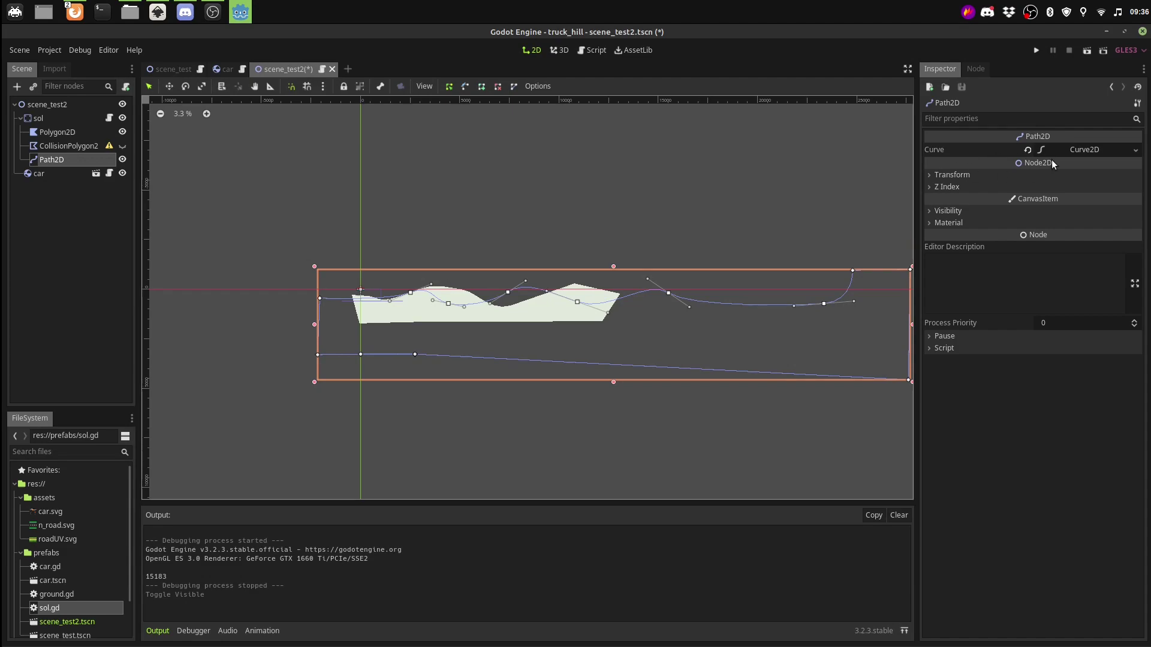
pyautogui.click(1088, 151)
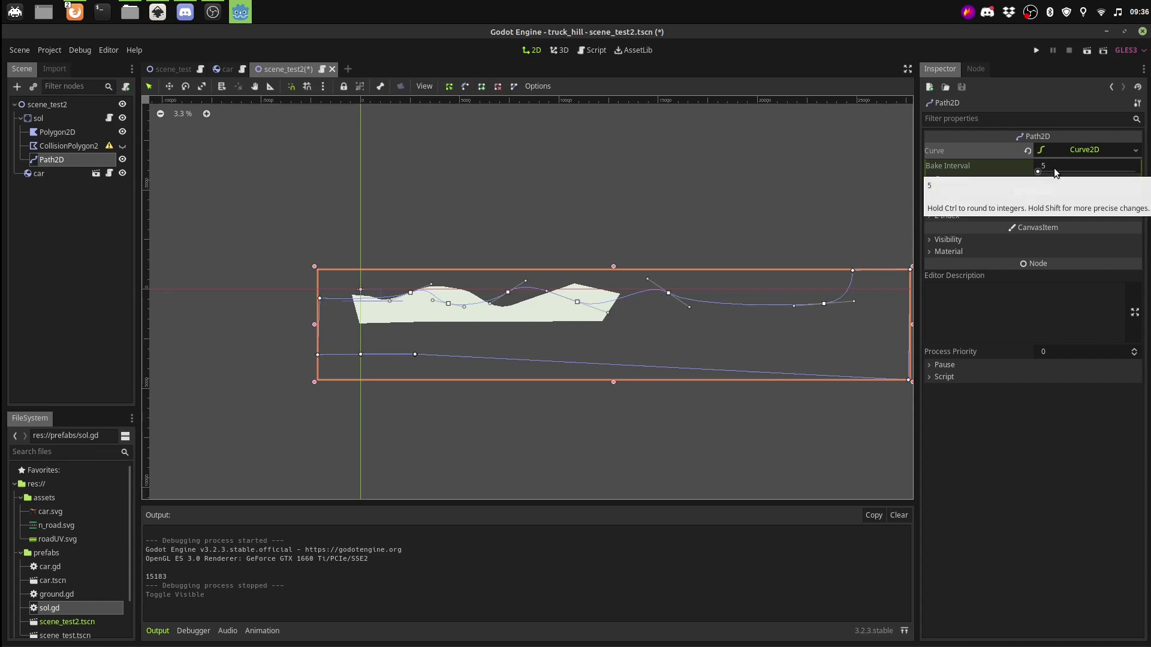
pyautogui.scroll(1, 332, 293)
pyautogui.scroll(2, 408, 318)
pyautogui.scroll(3, 442, 304)
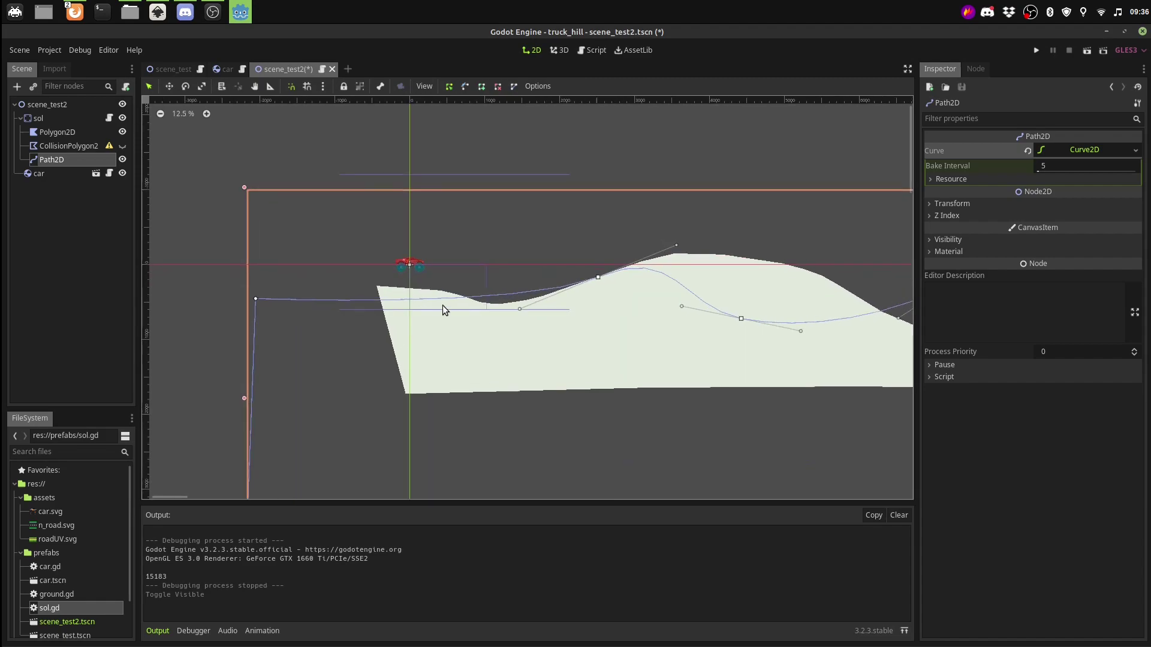
pyautogui.scroll(1, 372, 294)
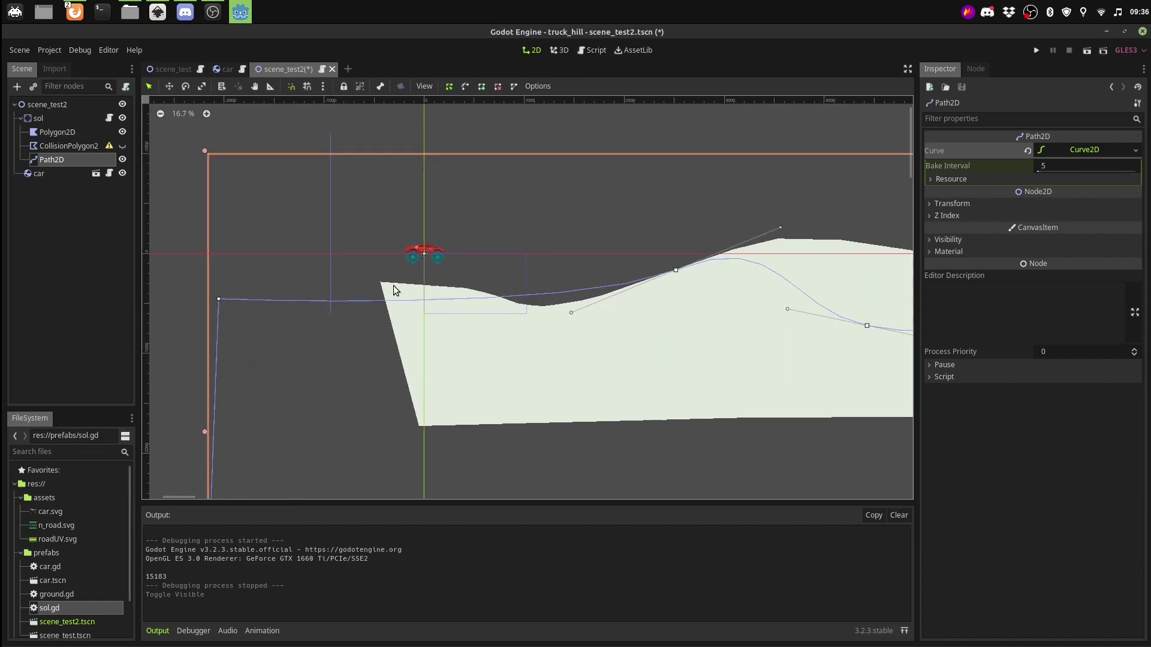
pyautogui.scroll(2, 398, 286)
pyautogui.scroll(1, 409, 279)
pyautogui.scroll(1, 409, 279)
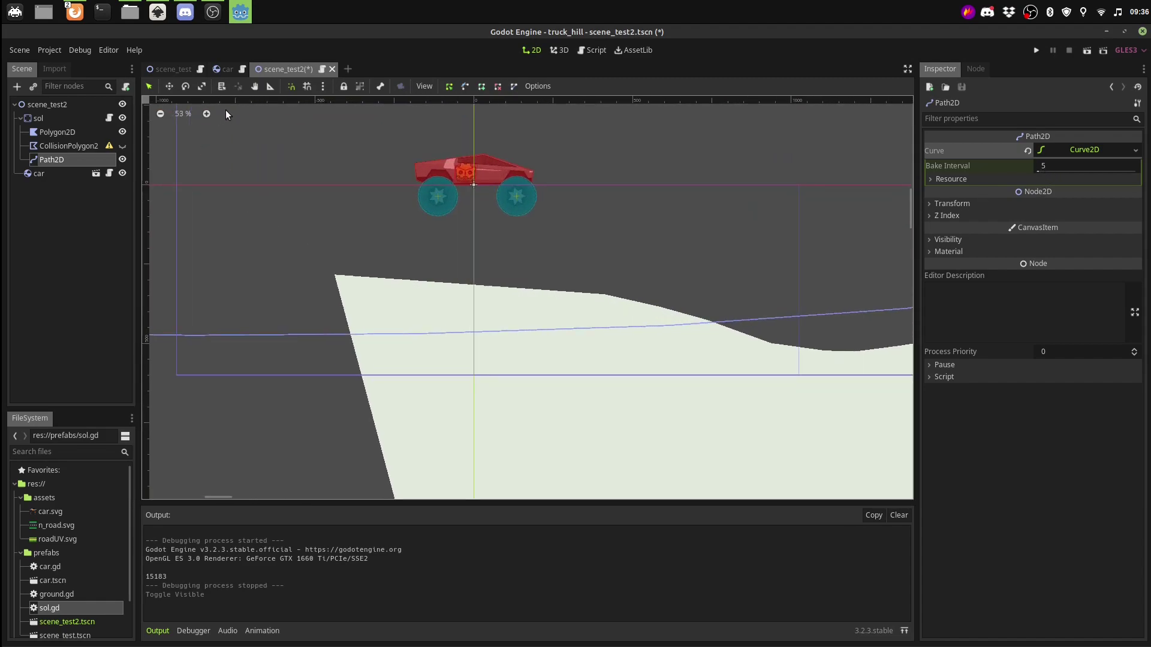
# Measure the short gap at the terrain corner with the Ruler tool
pyautogui.click(269, 86)
pyautogui.scroll(2, 335, 267)
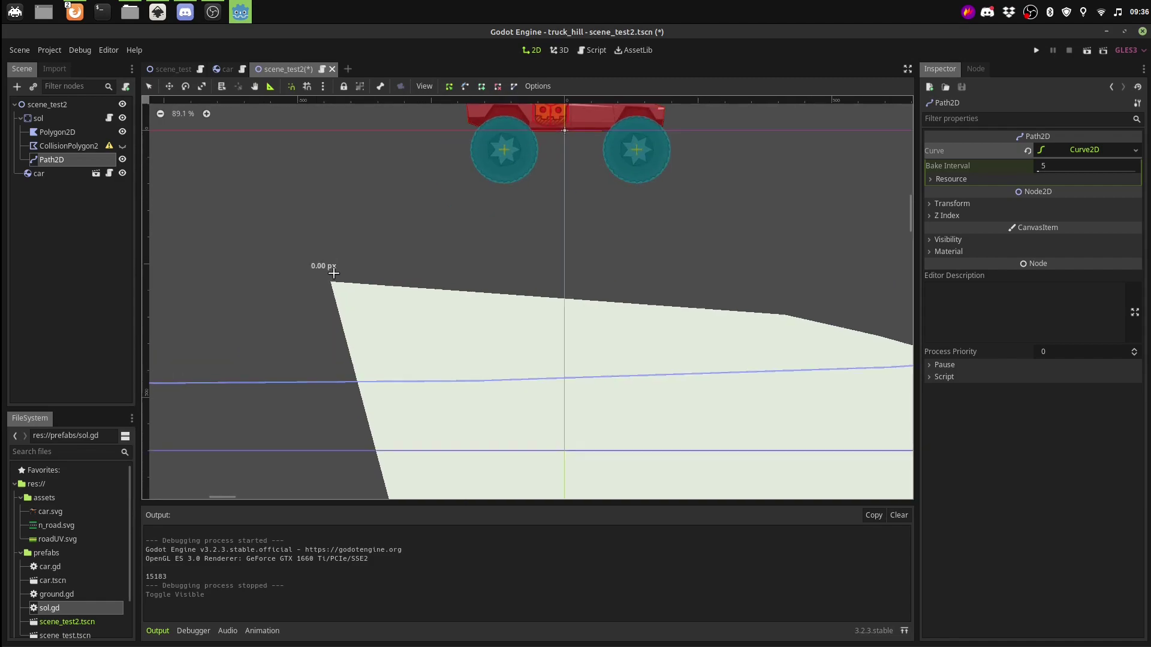
pyautogui.moveTo(334, 273); pyautogui.dragTo(343, 273)
pyautogui.scroll(4, 338, 273)
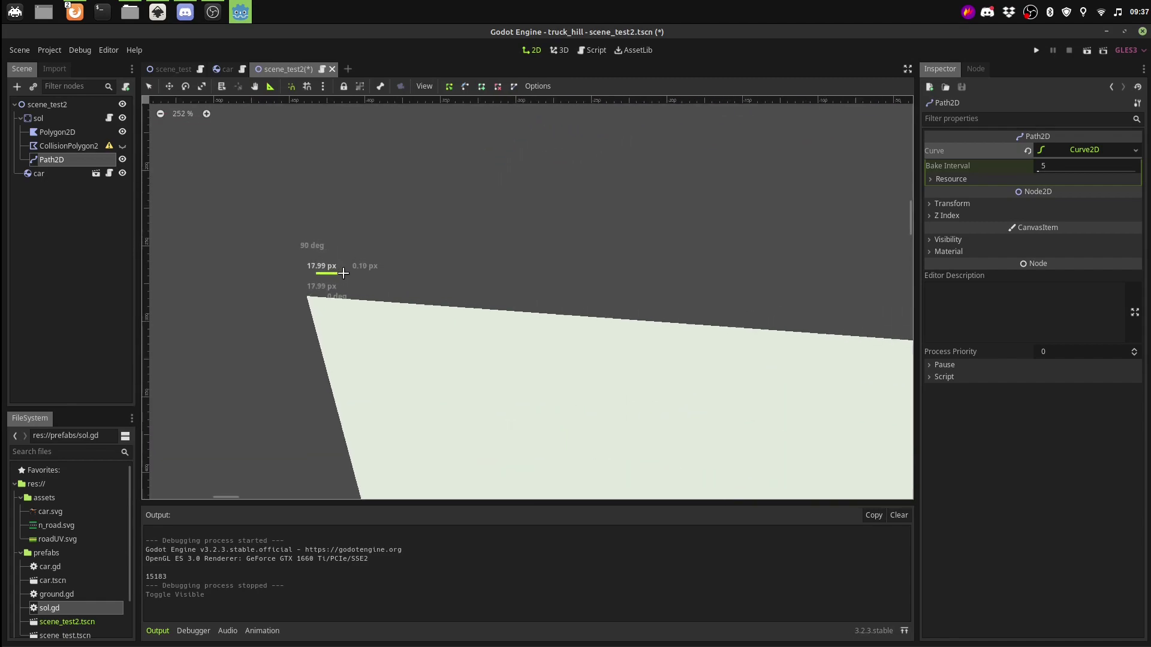
pyautogui.scroll(1, 343, 273)
pyautogui.moveTo(343, 274); pyautogui.dragTo(319, 273)
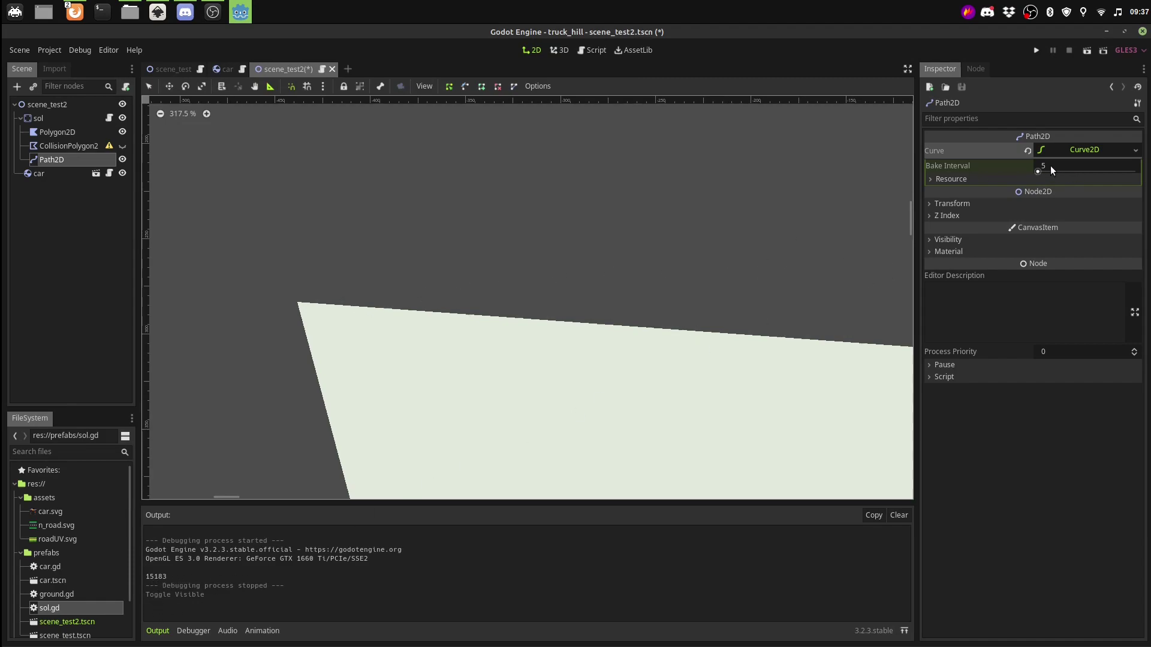
# Set Bake Interval to 100 and measure about 100–200 px along the terrain edge
pyautogui.click(1090, 172)
pyautogui.write('100')
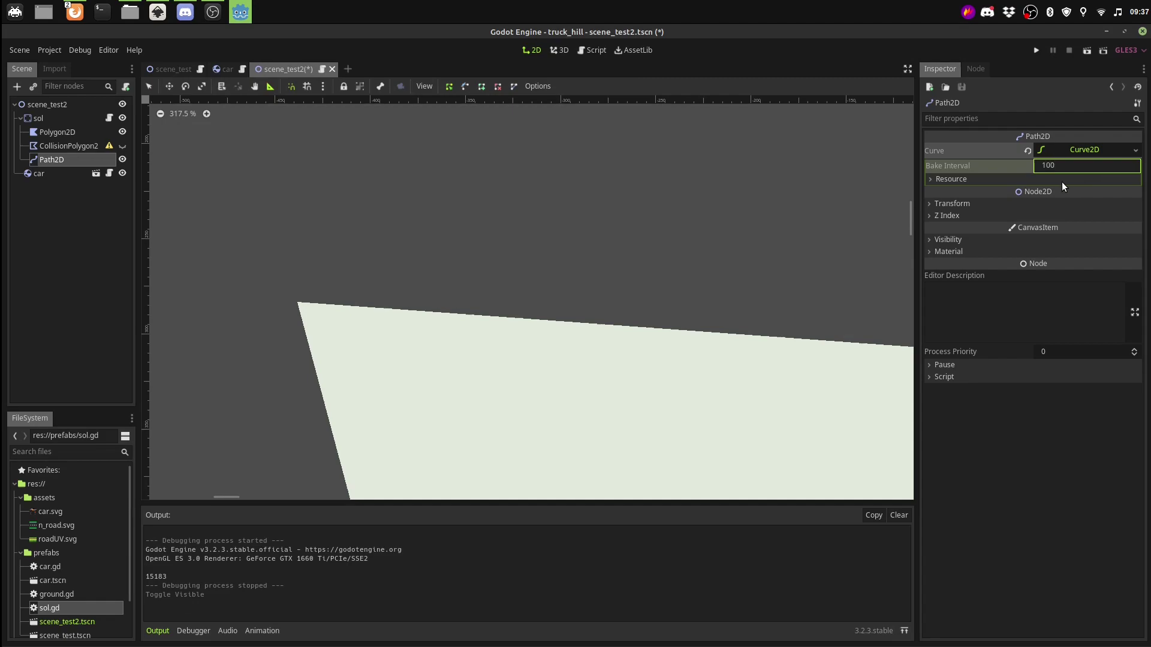
pyautogui.press('Return')
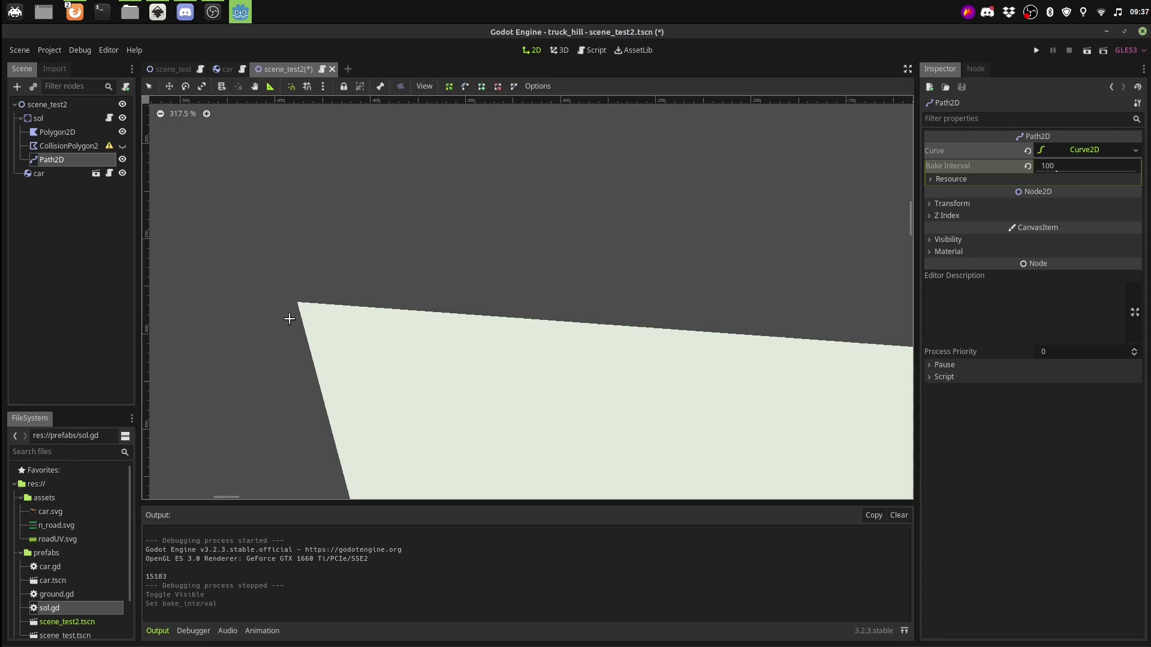
pyautogui.moveTo(312, 290); pyautogui.dragTo(487, 301)
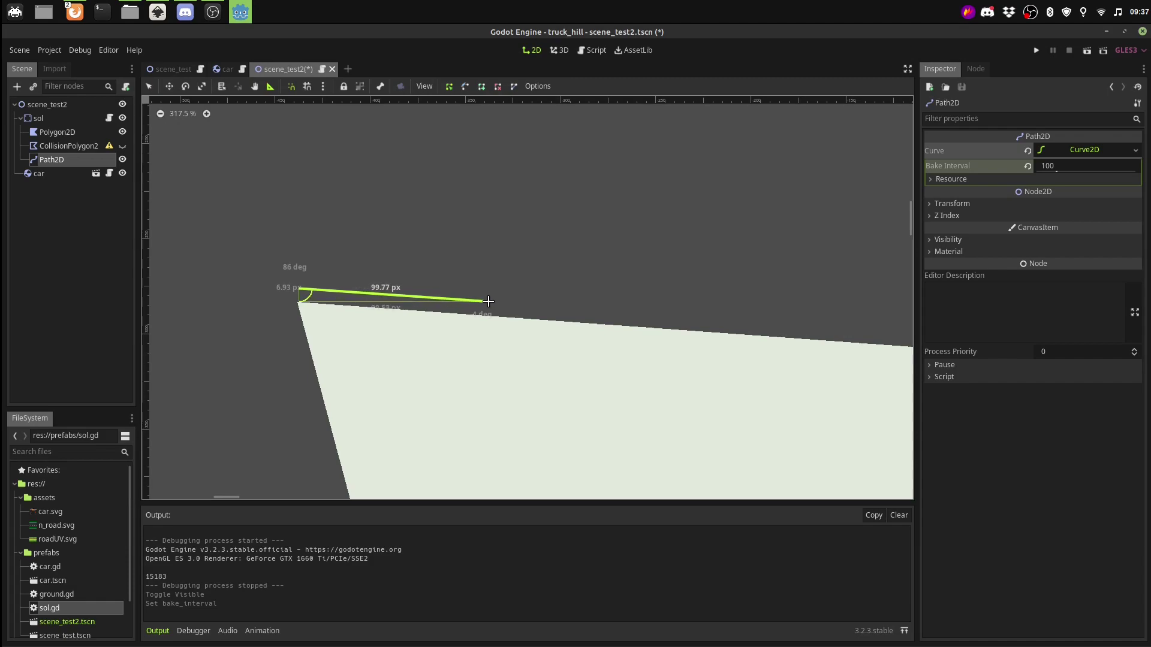
pyautogui.scroll(-4, 488, 301)
pyautogui.scroll(-4, 488, 301)
pyautogui.scroll(-4, 487, 301)
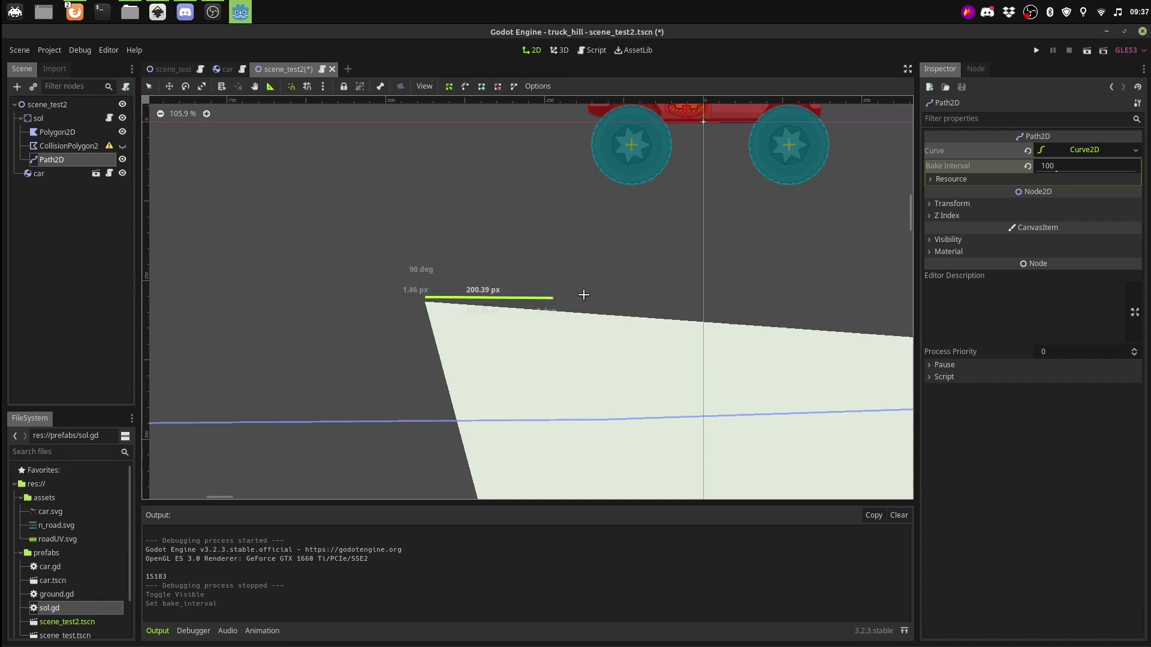
pyautogui.moveTo(489, 301); pyautogui.dragTo(466, 299)
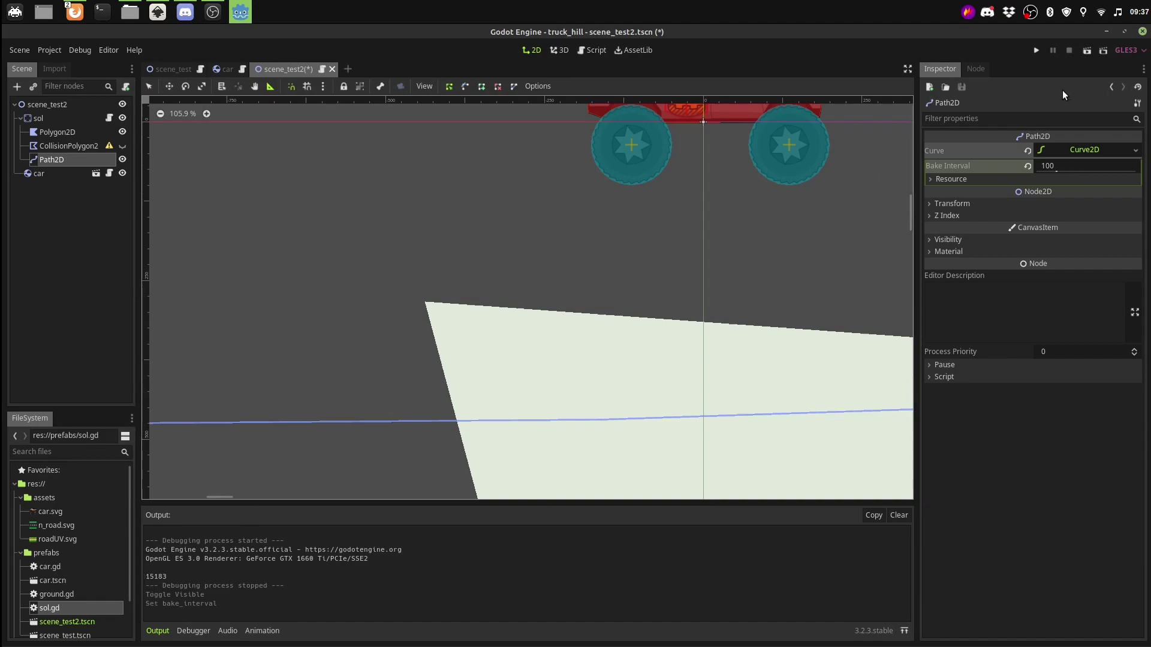
# Test-run the terrain scene and close the game window
pyautogui.click(1035, 50)
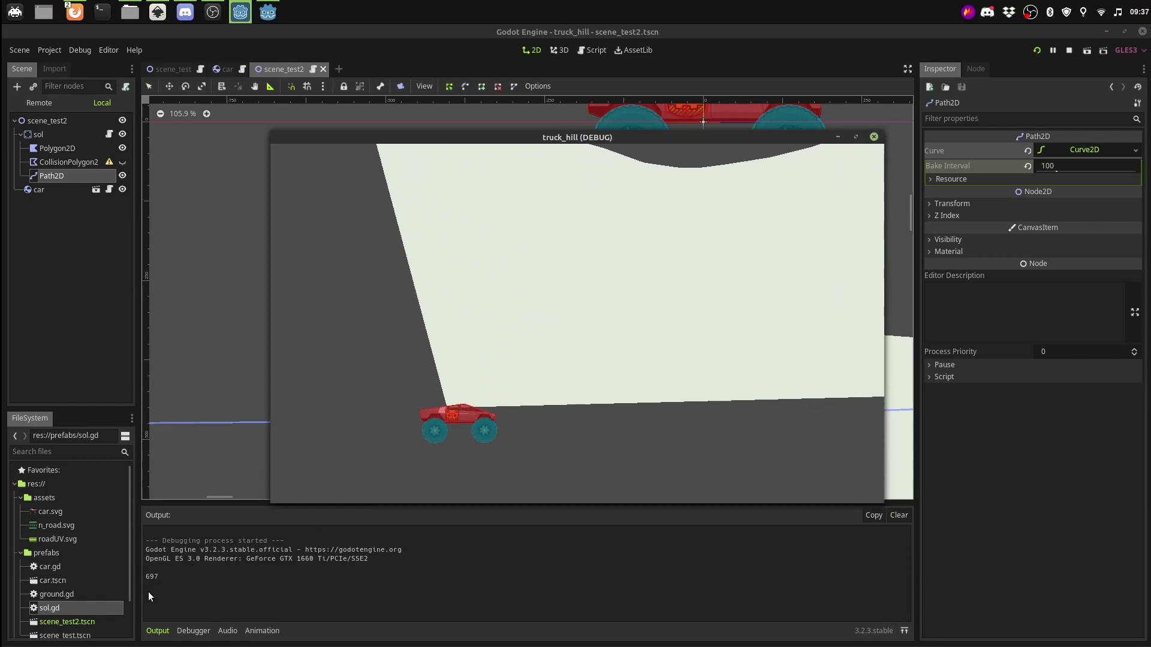
pyautogui.click(856, 137)
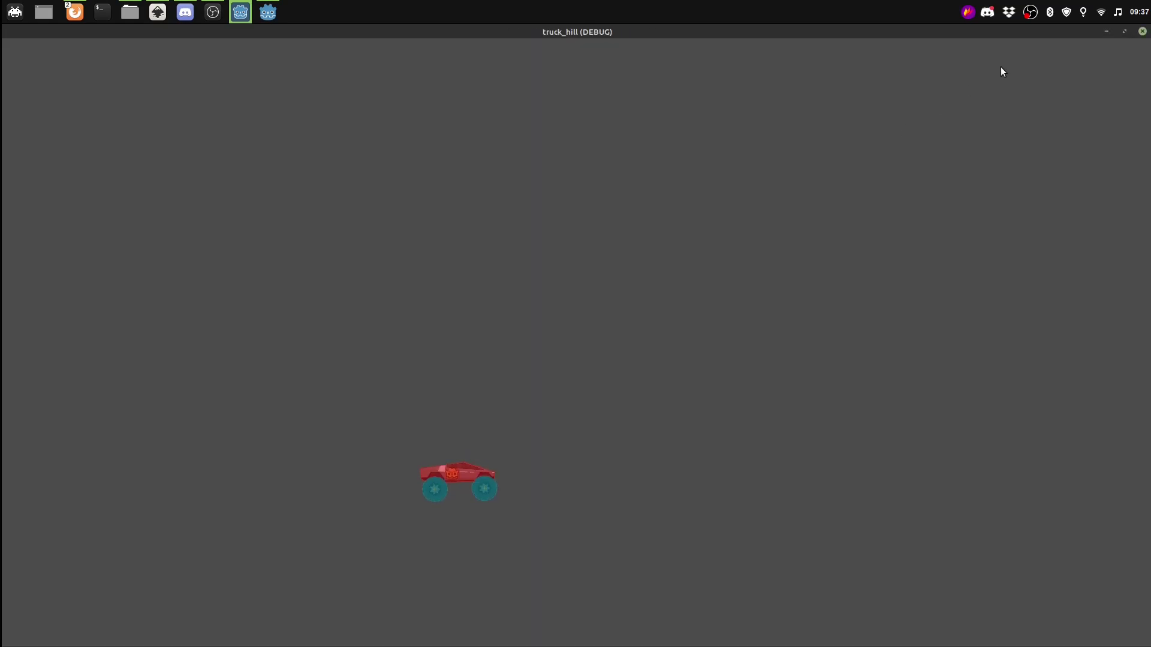
pyautogui.click(1146, 29)
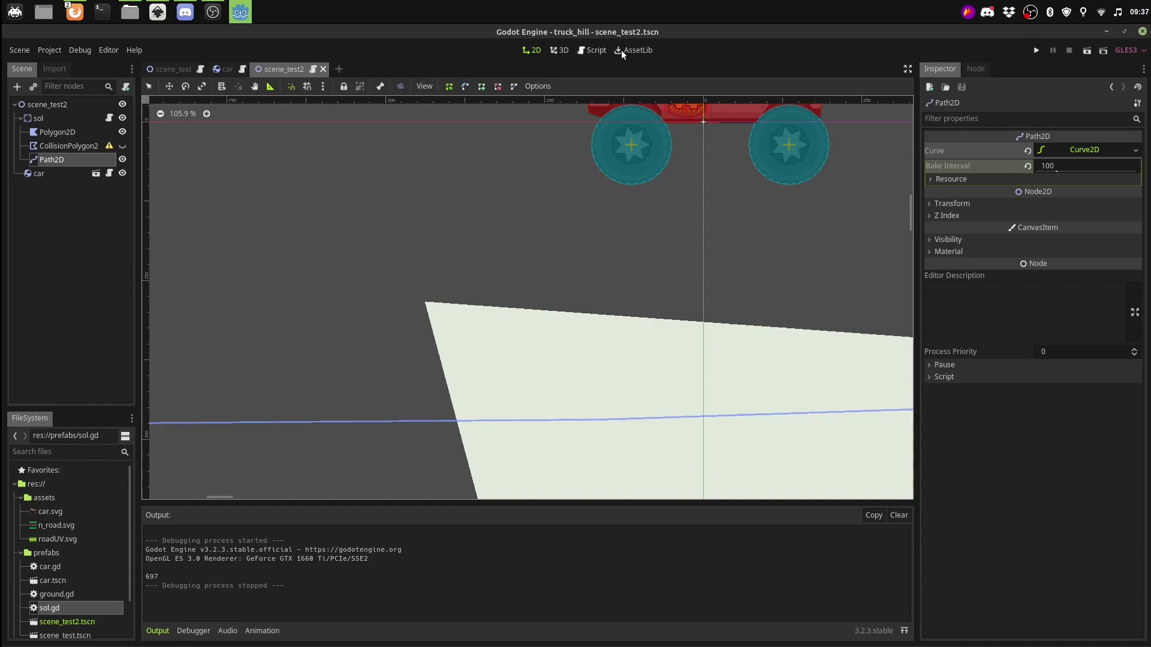
# Change line 13 to '$CollisionPolygon2D.polygon = polygon' and test-run, printing 697 points
pyautogui.click(594, 50)
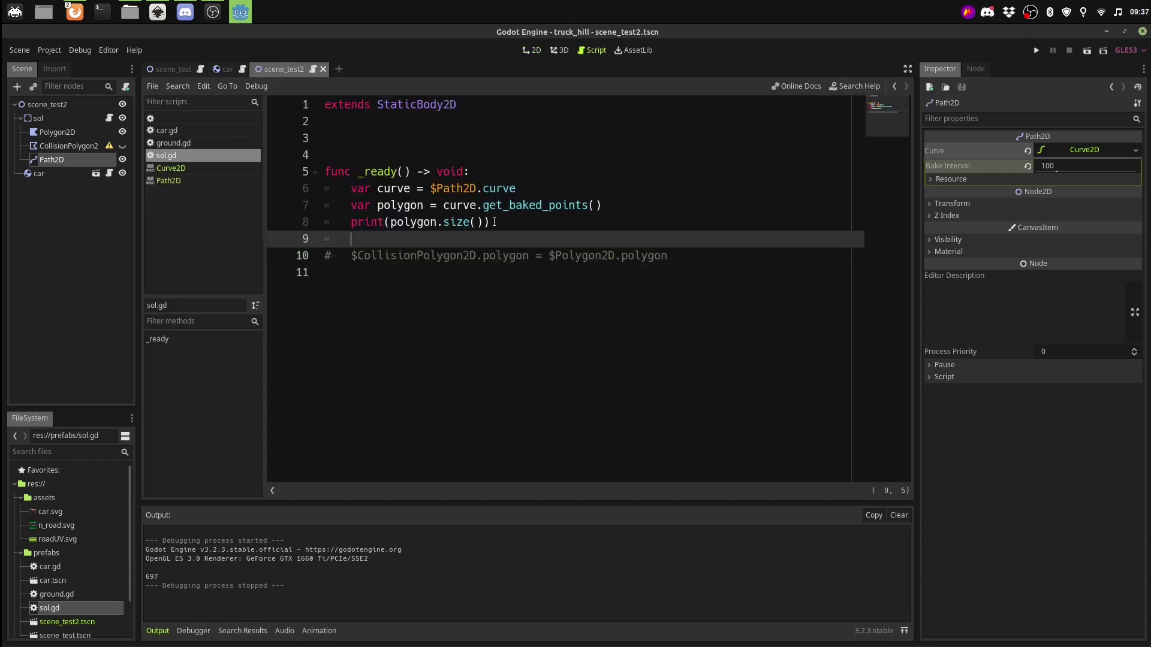
pyautogui.press('Return')
pyautogui.press('Return')
pyautogui.press('Return')
pyautogui.press('Up')
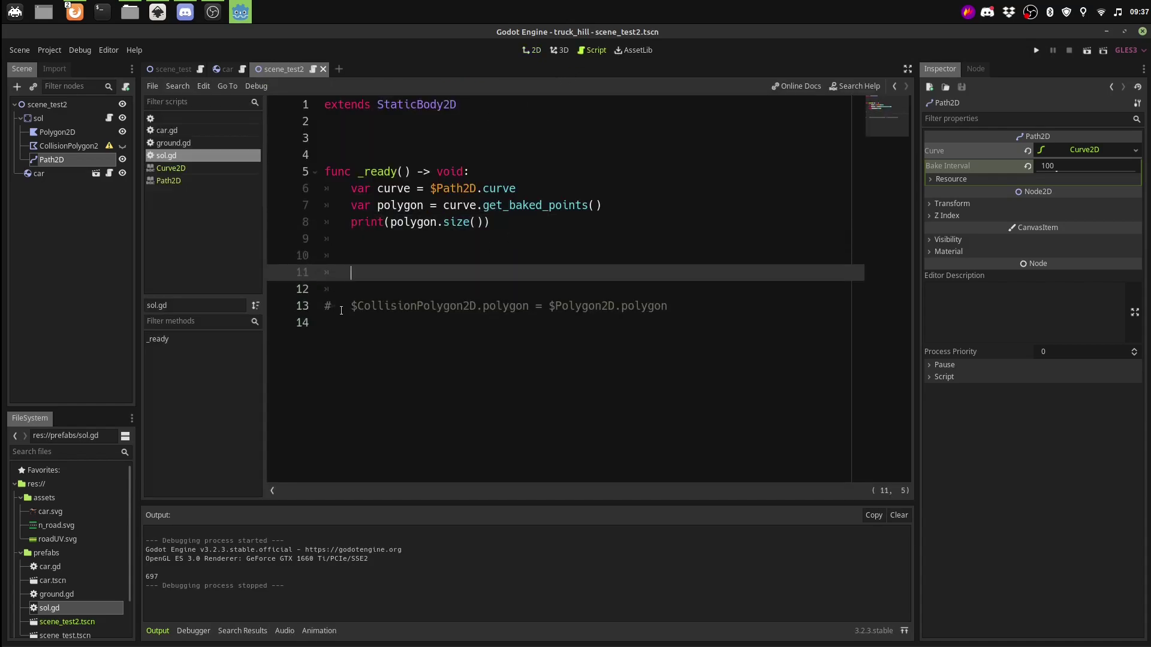
pyautogui.click(341, 311)
pyautogui.hotkey('ctrl', 'k')
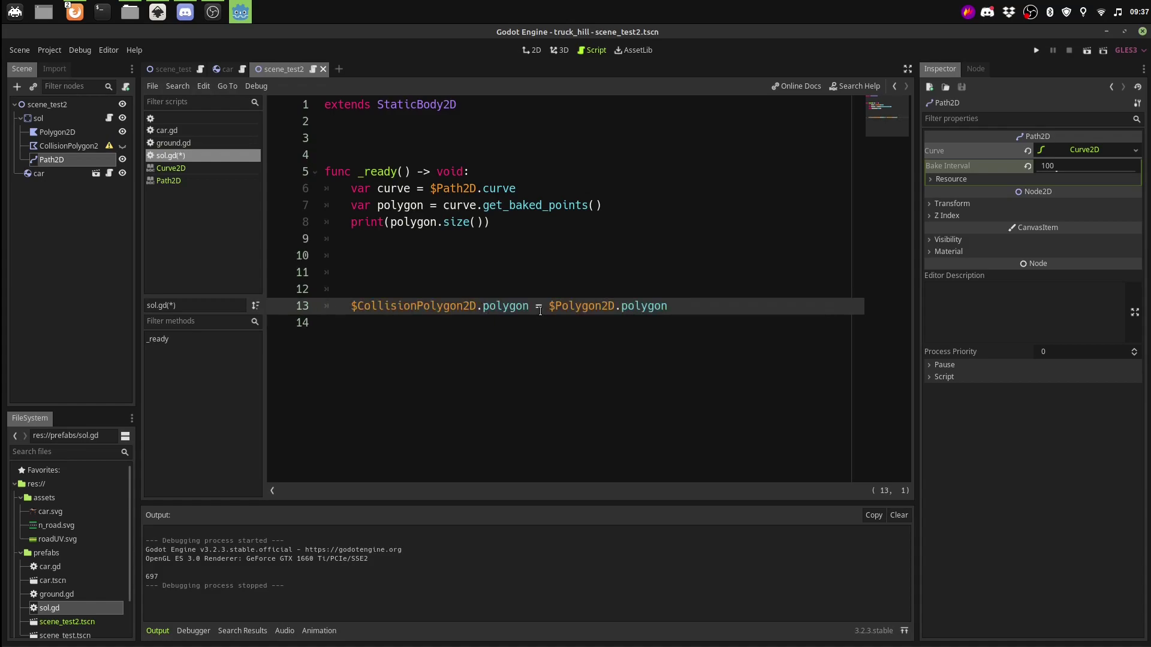
pyautogui.moveTo(549, 307); pyautogui.dragTo(707, 302)
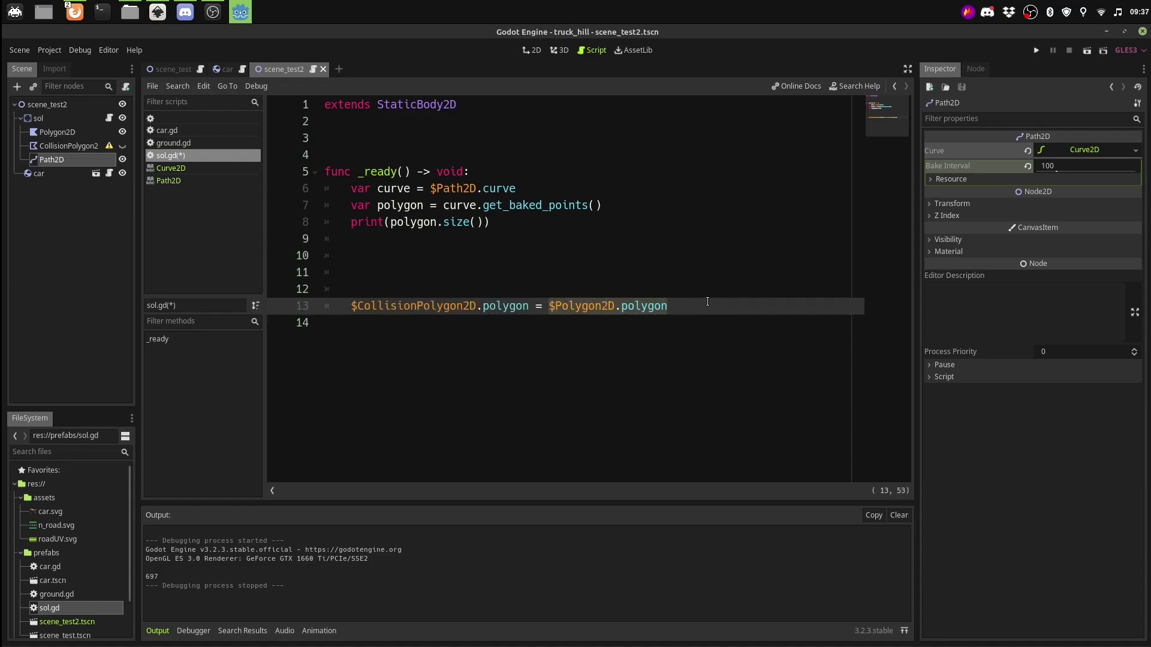
pyautogui.write('p')
pyautogui.press('Down')
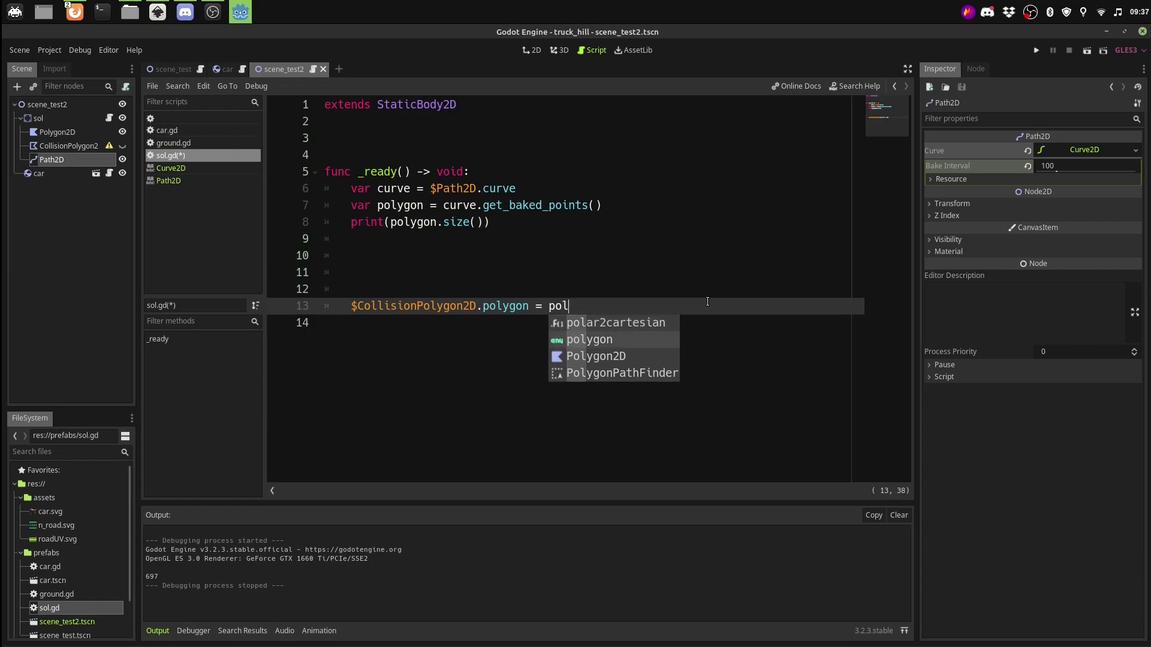
pyautogui.press('Return')
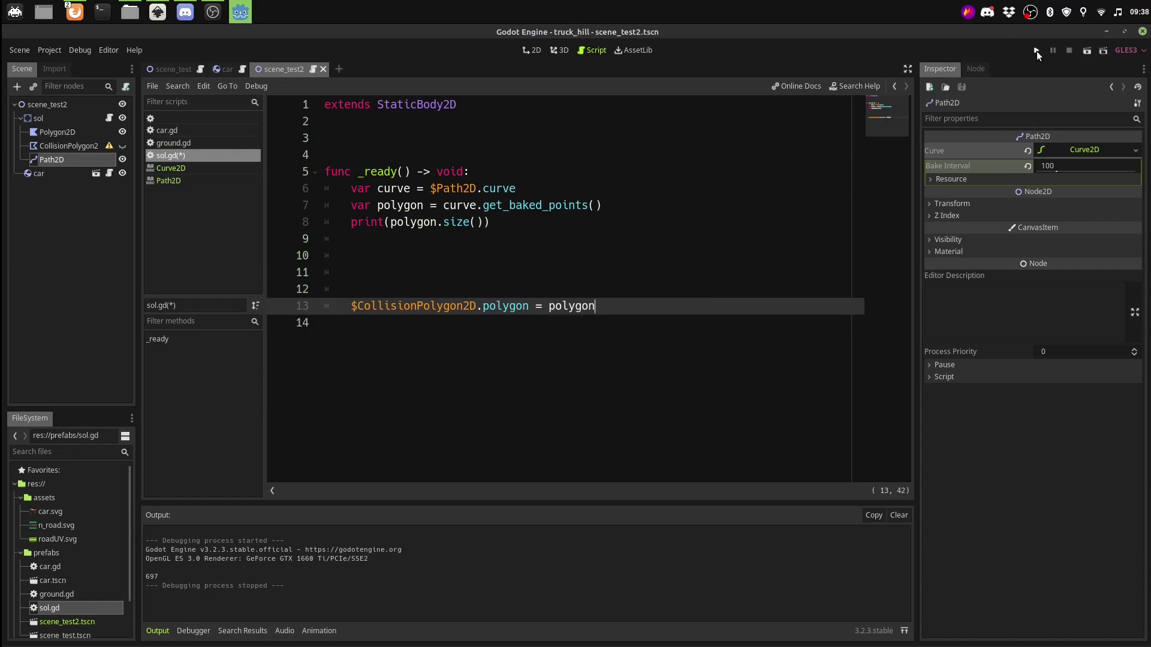
pyautogui.click(1037, 51)
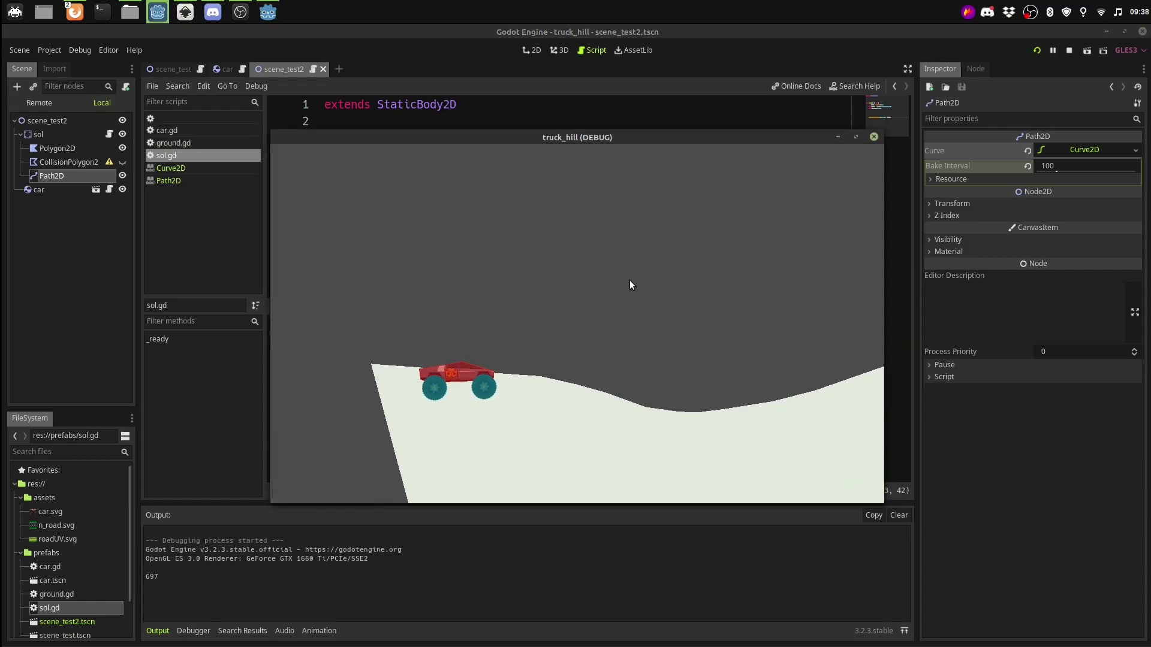
pyautogui.click(873, 137)
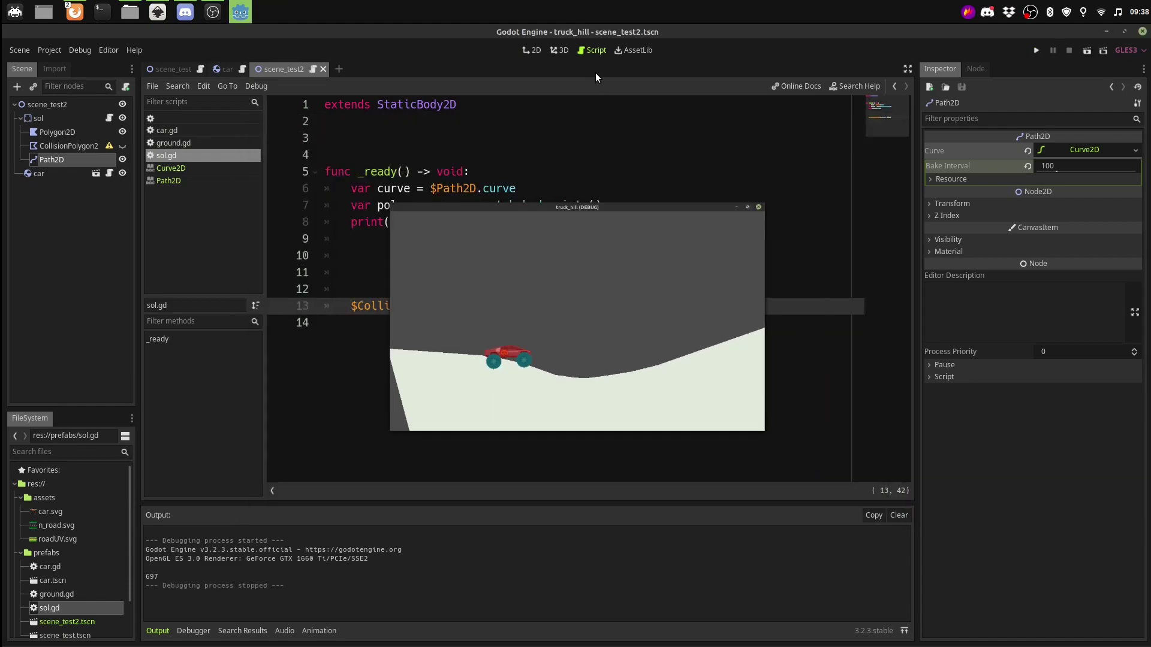
# Add `$Polygon2D.polygon = polygon` on line 14 of sol.gd
pyautogui.press('Return')
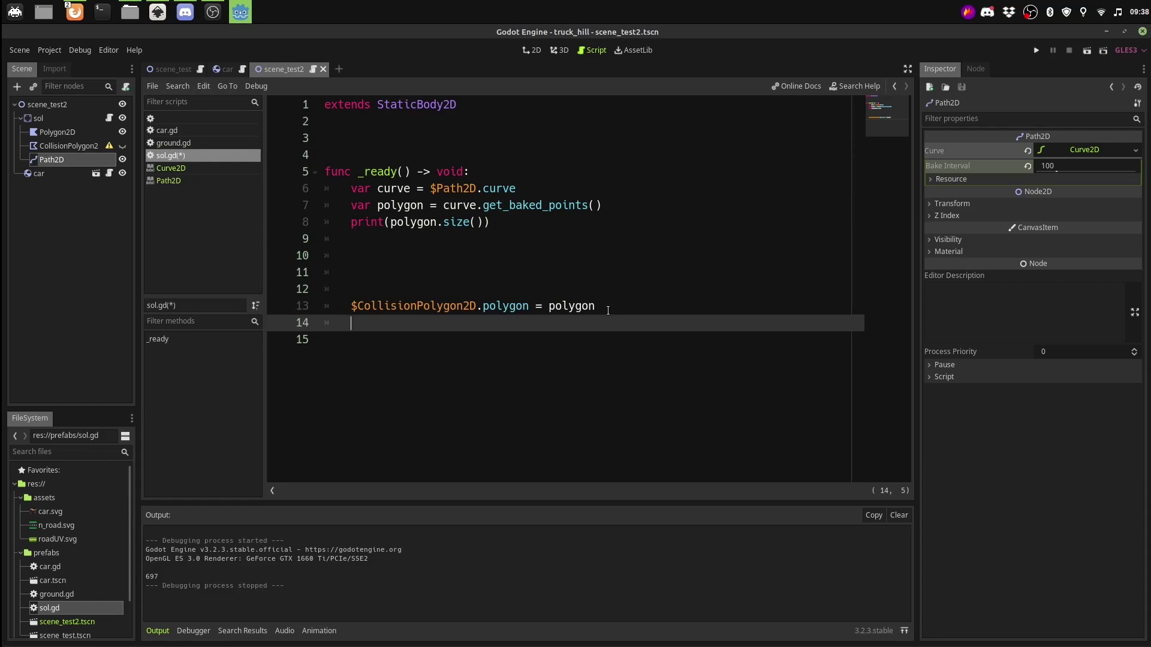
pyautogui.write('ol')
pyautogui.press('BackSpace')
pyautogui.press('BackSpace')
pyautogui.press('Return')
pyautogui.write('.po')
pyautogui.press('Return')
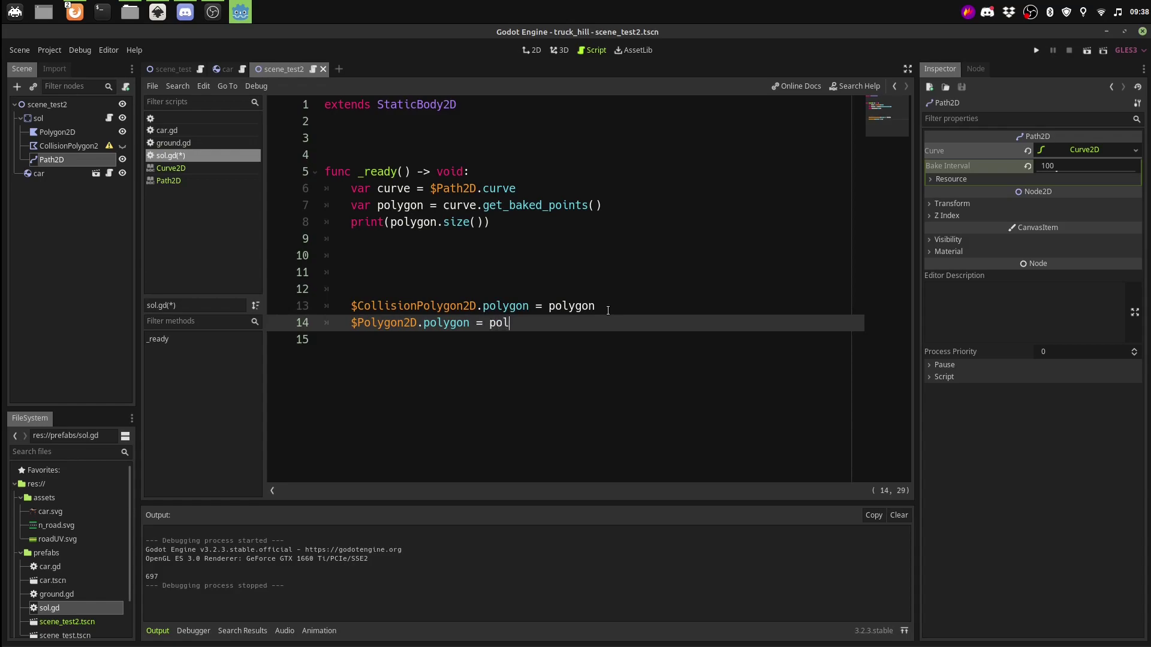
pyautogui.press('Down')
pyautogui.press('Return')
# Test-run the game, then make CollisionPolygon2D visible and run it again
pyautogui.click(1035, 50)
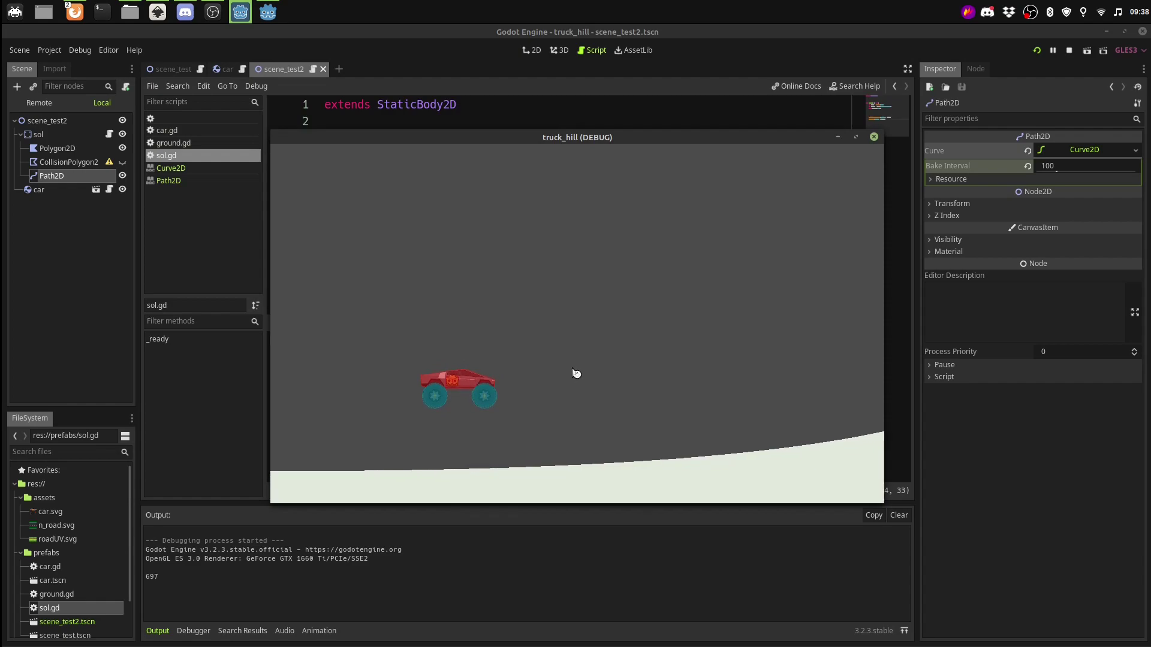
pyautogui.click(874, 137)
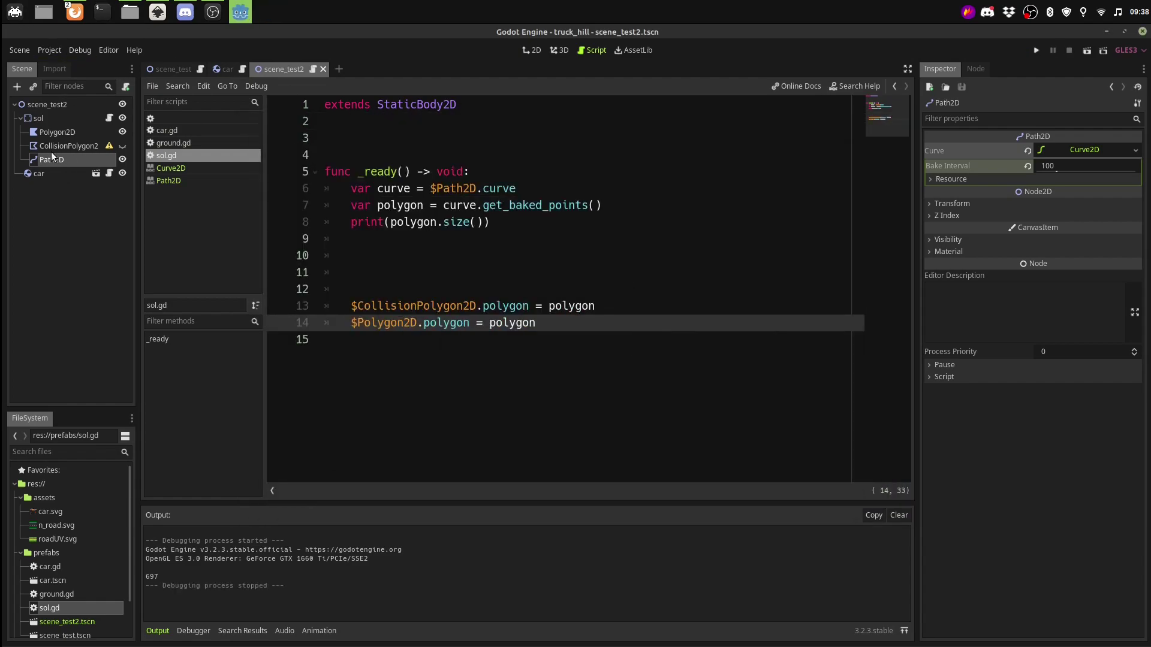
pyautogui.click(122, 147)
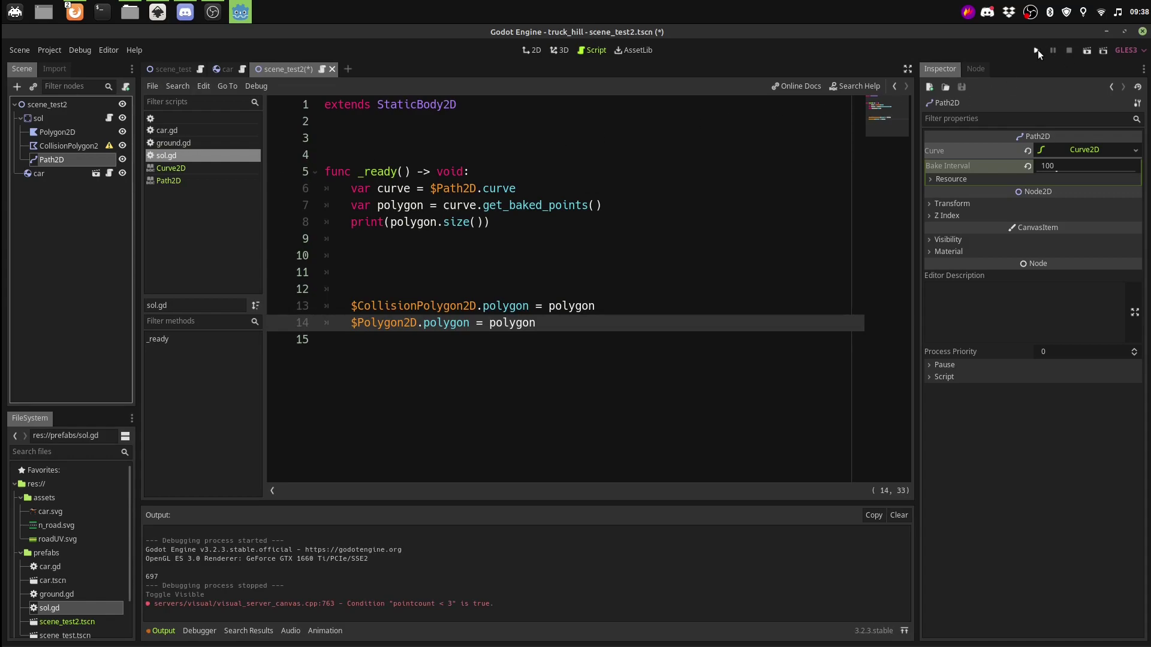
pyautogui.click(1037, 51)
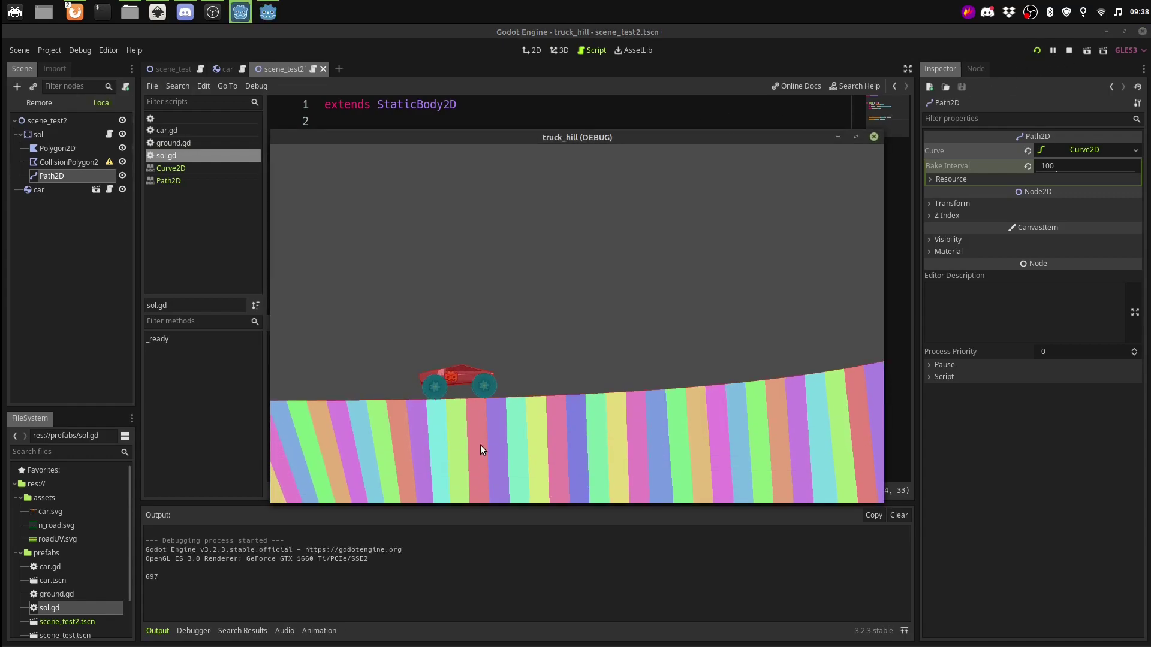
# Maximise the game window and drive the truck right over the curved hills
pyautogui.click(855, 137)
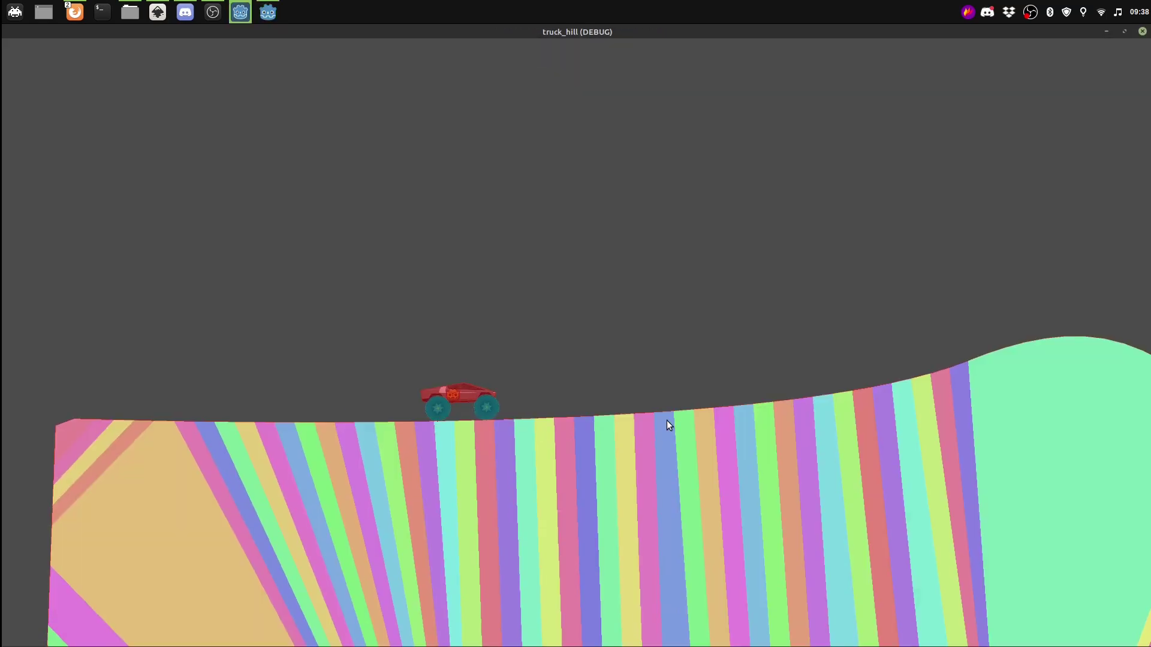
pyautogui.press('Right')
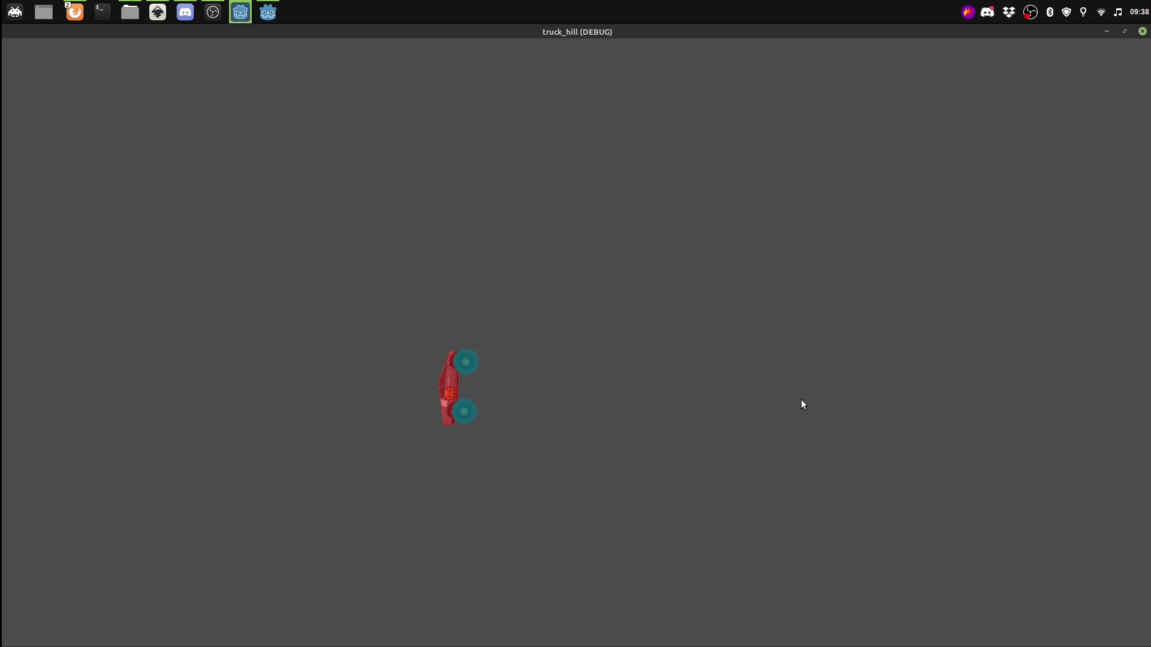
# Close the running game and delete the extra blank lines 9–12 in sol.gd
pyautogui.click(1142, 31)
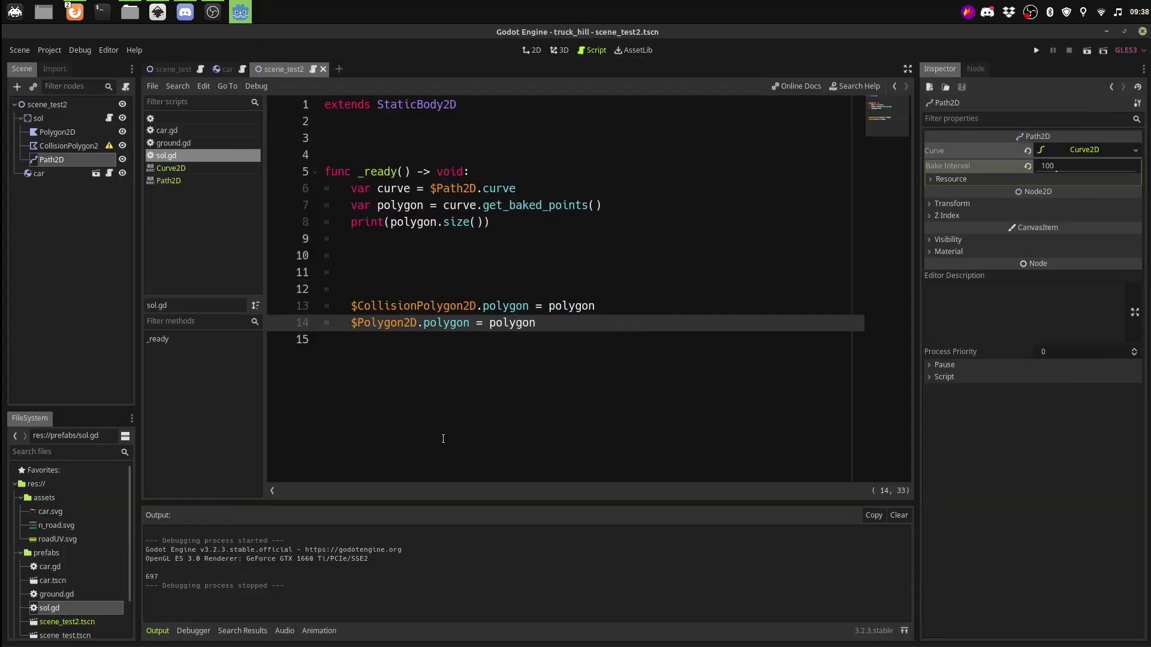
pyautogui.moveTo(361, 292); pyautogui.dragTo(308, 245)
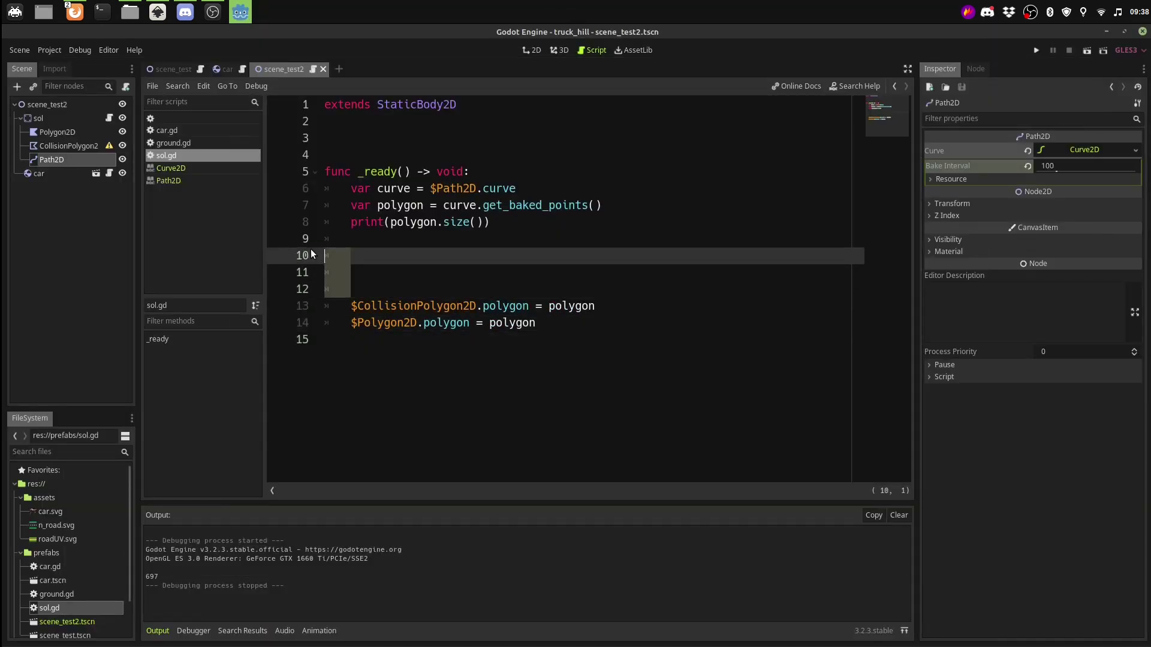
pyautogui.press('BackSpace')
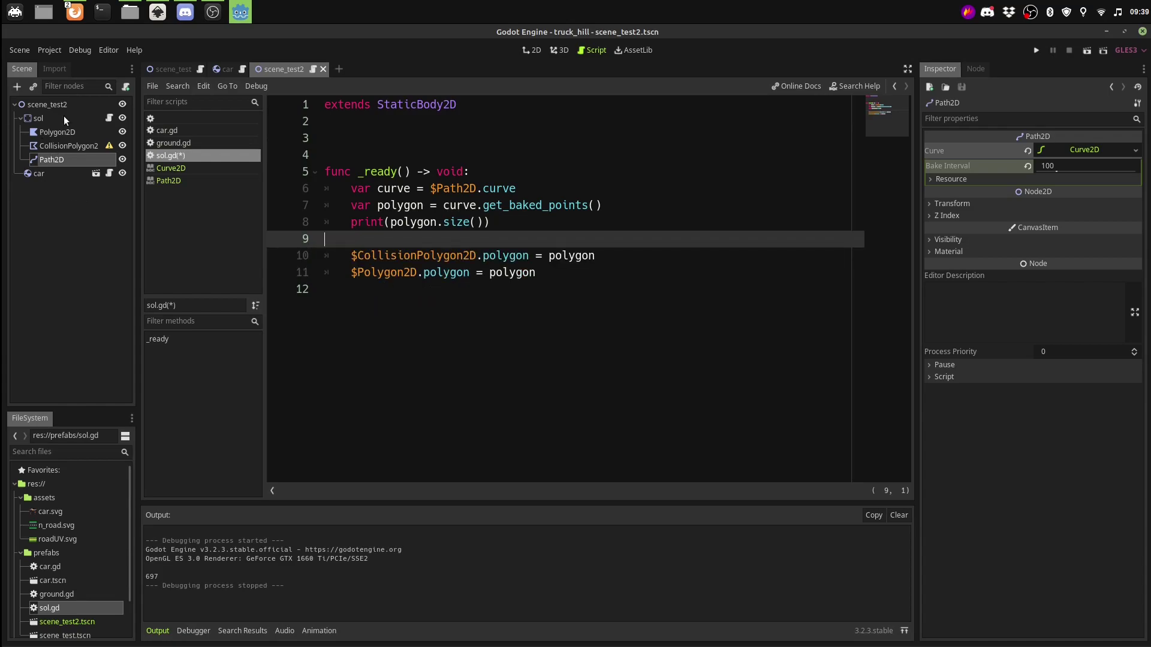
# Return to the 2D view and zoom out to about 5% to see the whole ground
pyautogui.click(535, 52)
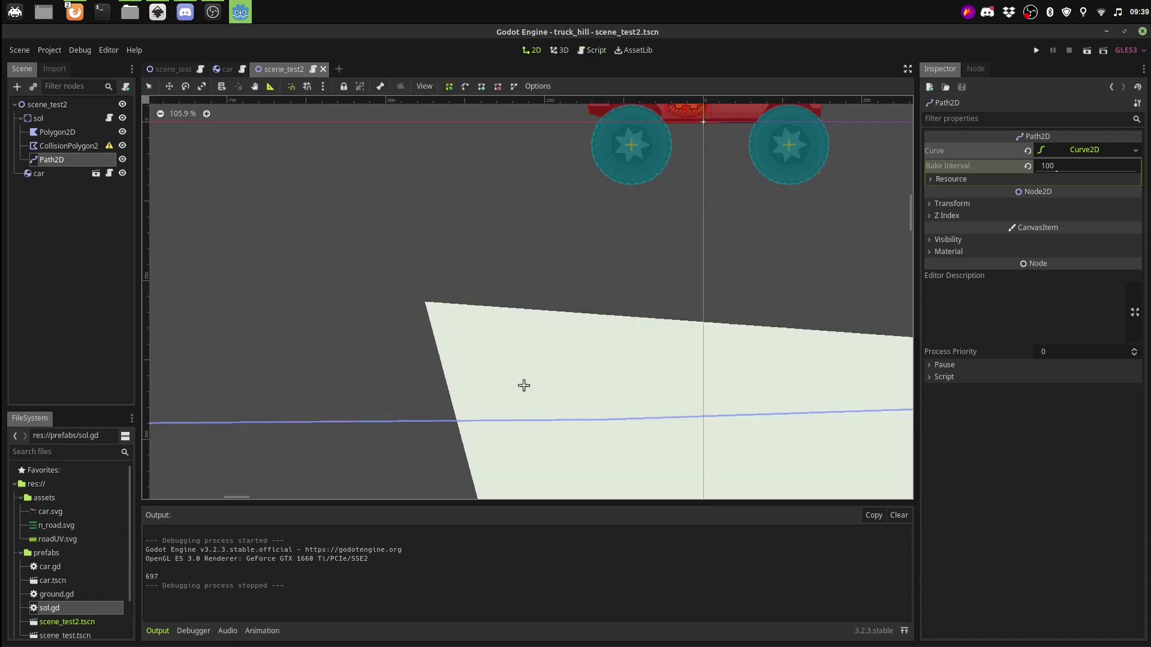
pyautogui.scroll(-2, 667, 348)
pyautogui.scroll(-2, 696, 342)
pyautogui.scroll(-3, 716, 349)
pyautogui.scroll(-2, 717, 349)
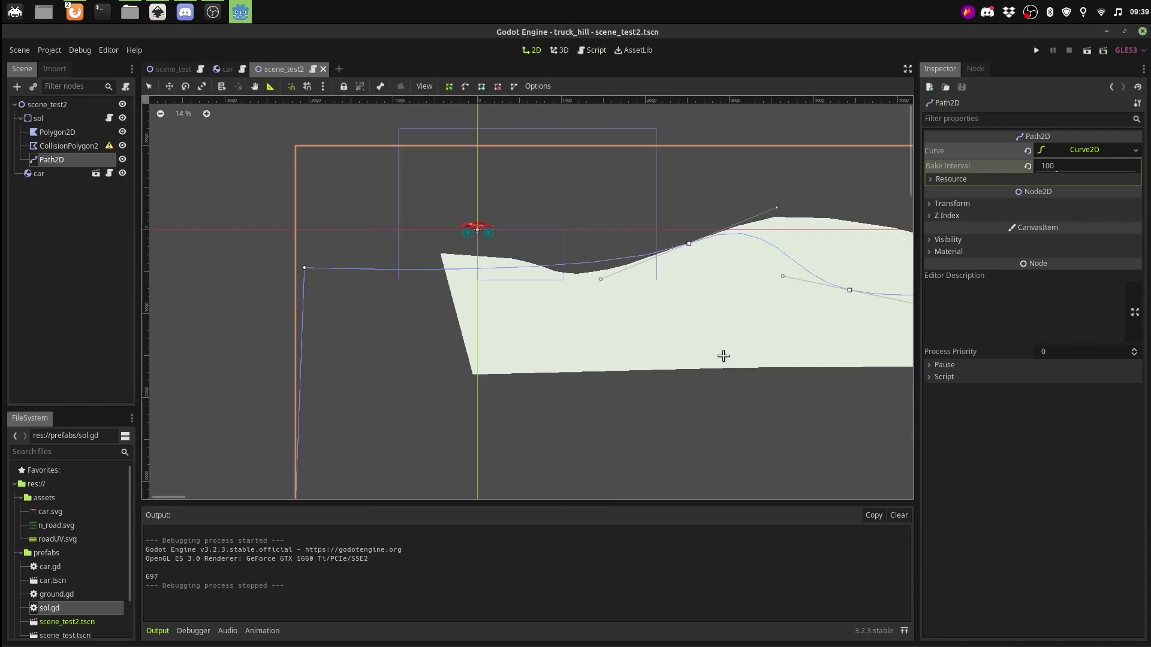
pyautogui.scroll(-1, 437, 416)
pyautogui.scroll(-1, 458, 401)
pyautogui.scroll(-1, 521, 360)
pyautogui.scroll(-1, 589, 327)
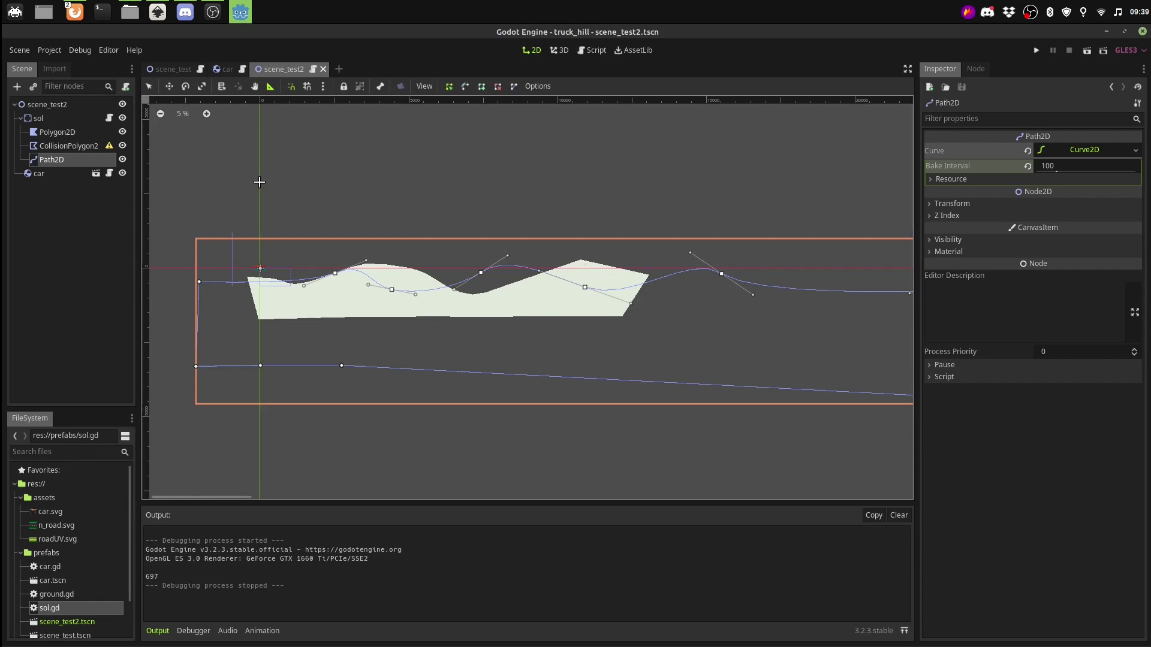
# Duplicate sol as sol2 and assign a new empty Curve2D to sol2's Path2D
pyautogui.rightClick(38, 120)
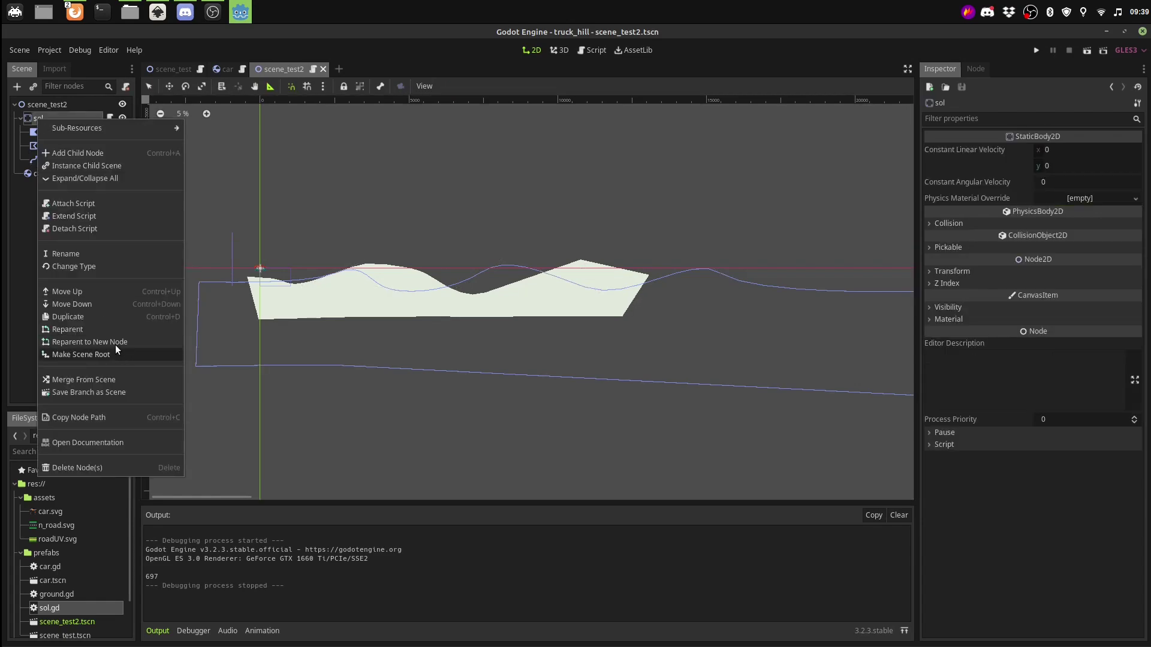
pyautogui.click(58, 318)
pyautogui.click(51, 215)
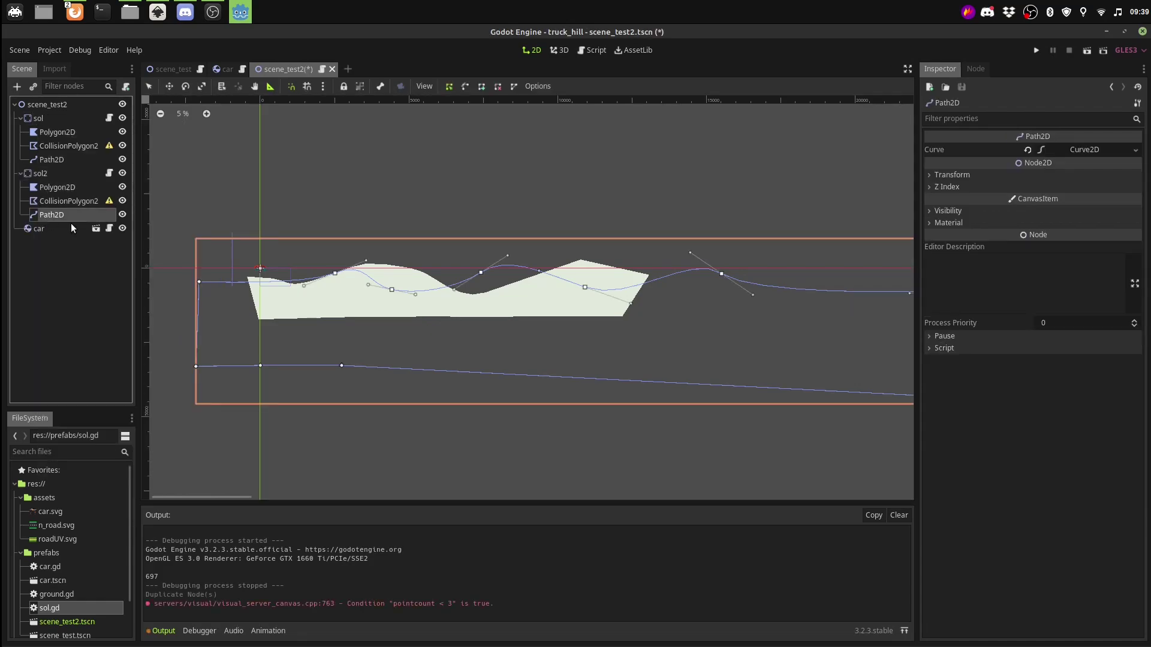
pyautogui.click(1077, 152)
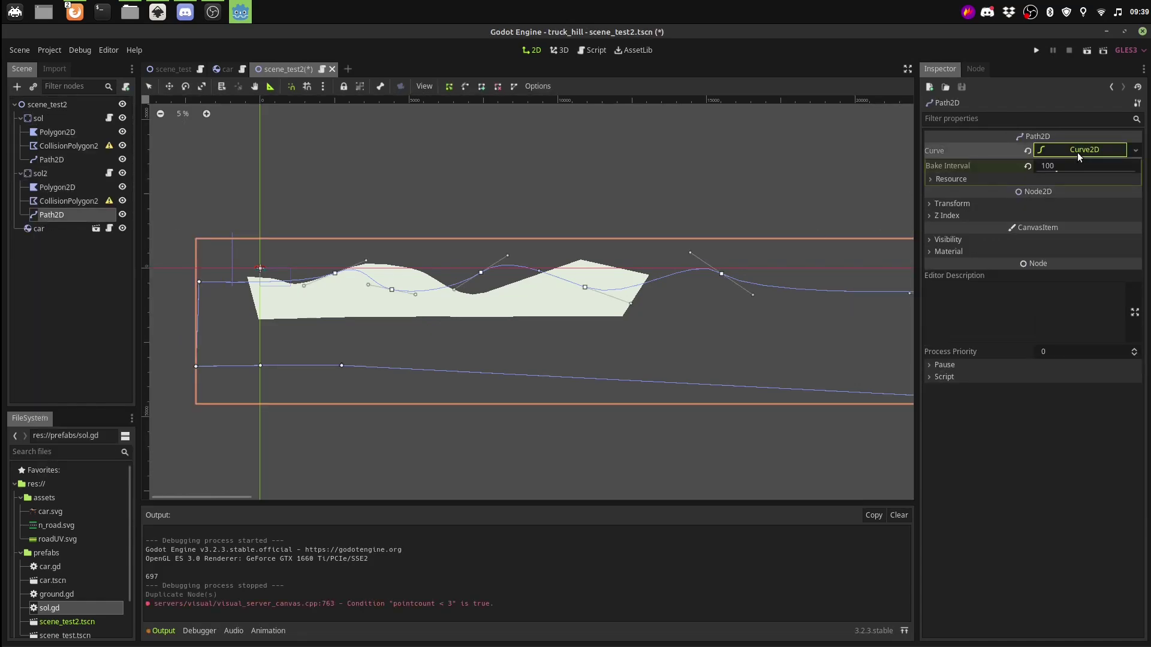
pyautogui.click(1134, 150)
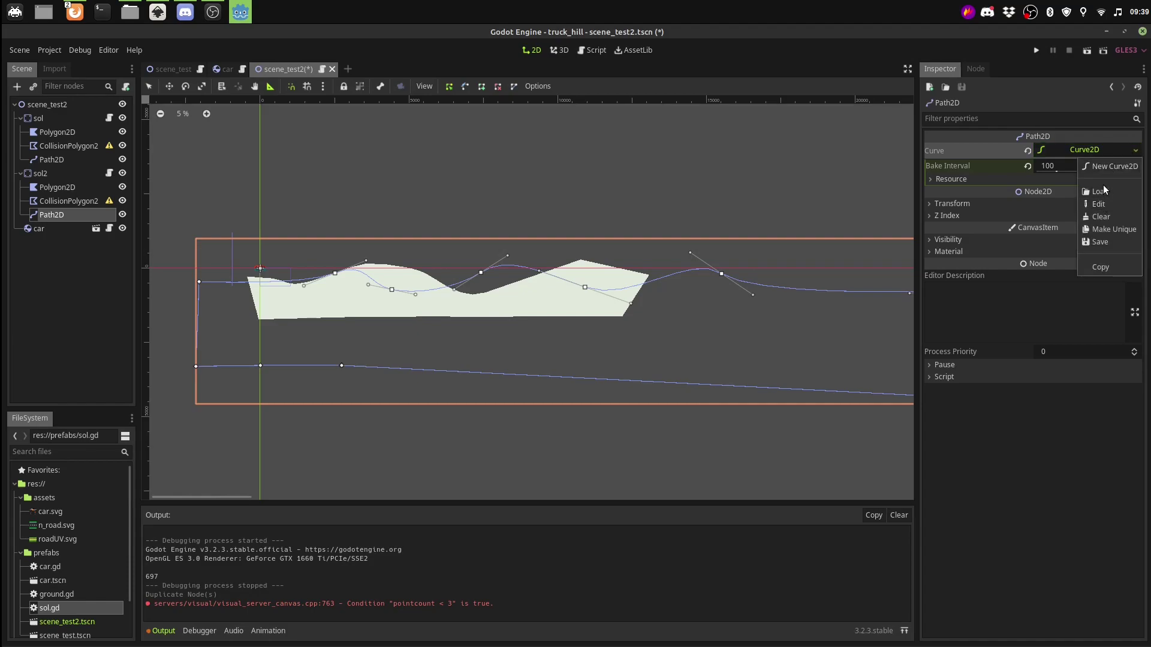
pyautogui.click(1108, 167)
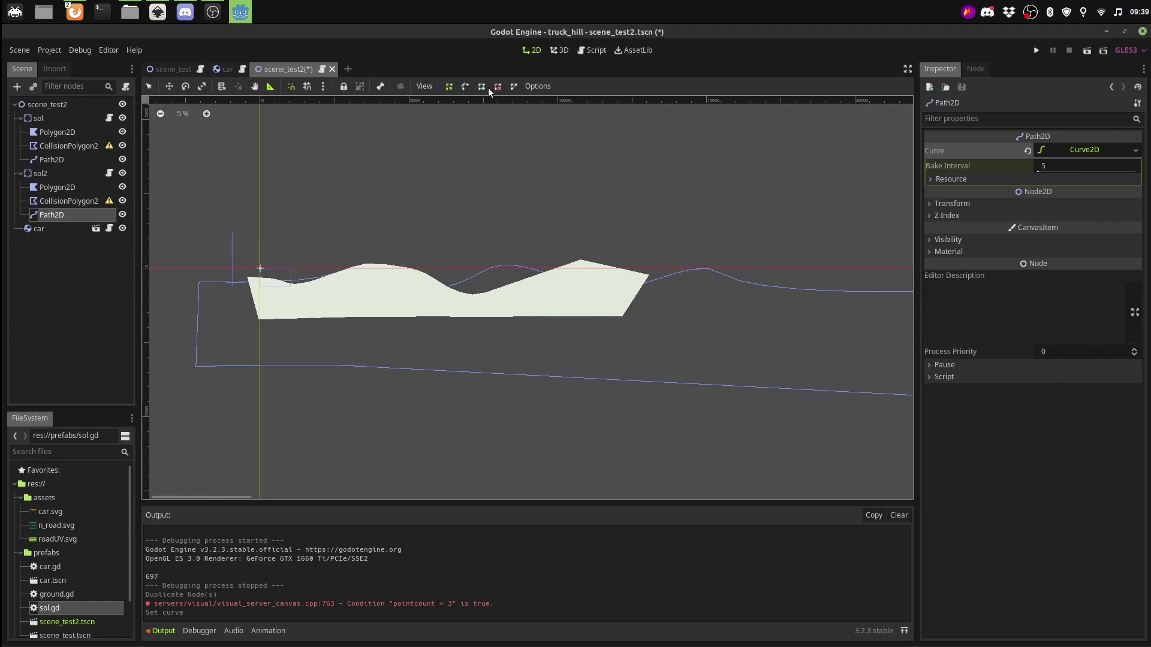
# Sketch a first four-point curve right of the terrain, undo it, and reset with a new Curve2D
pyautogui.click(675, 308)
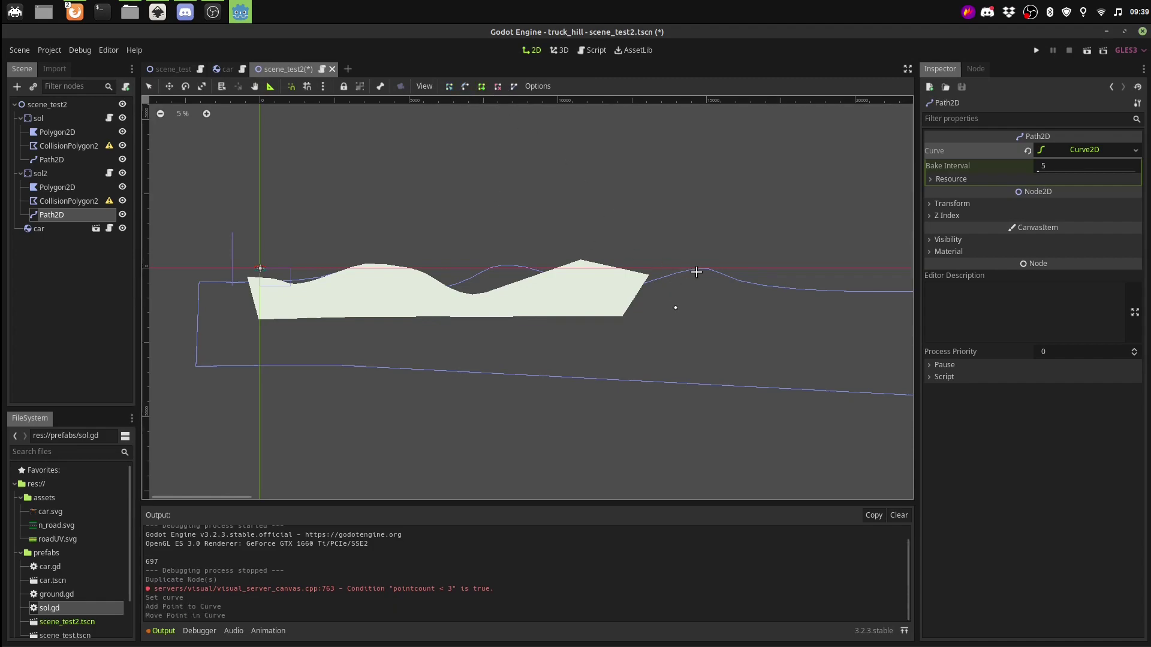
pyautogui.click(696, 271)
pyautogui.click(776, 256)
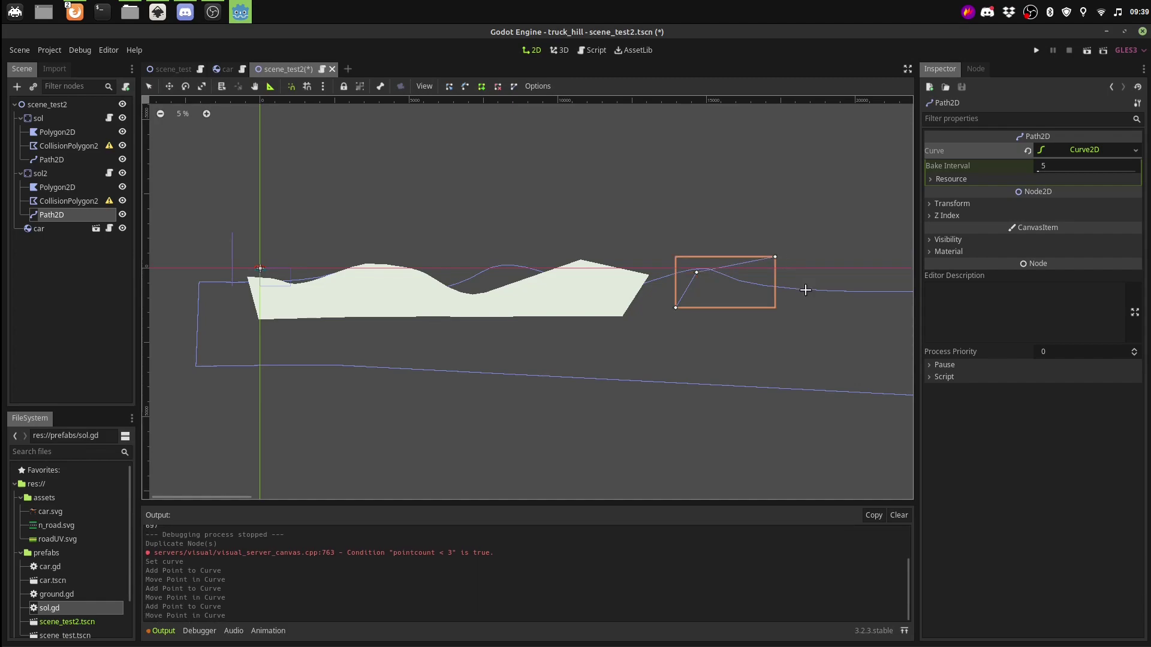
pyautogui.click(846, 251)
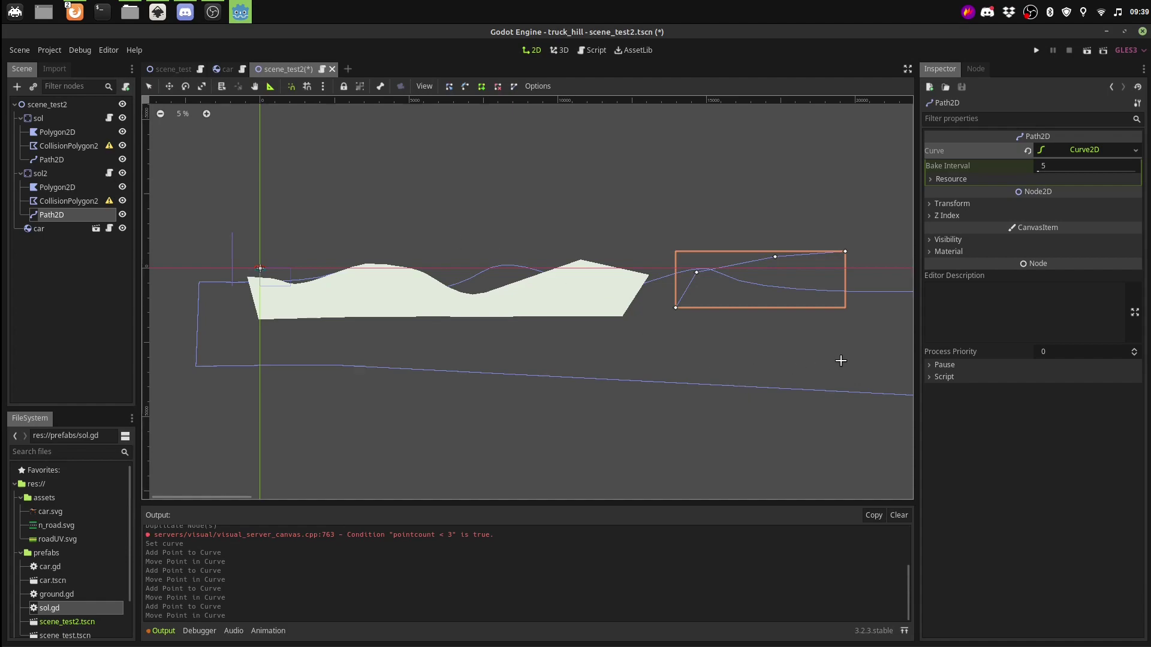
pyautogui.scroll(-1, 851, 355)
pyautogui.scroll(-1, 809, 352)
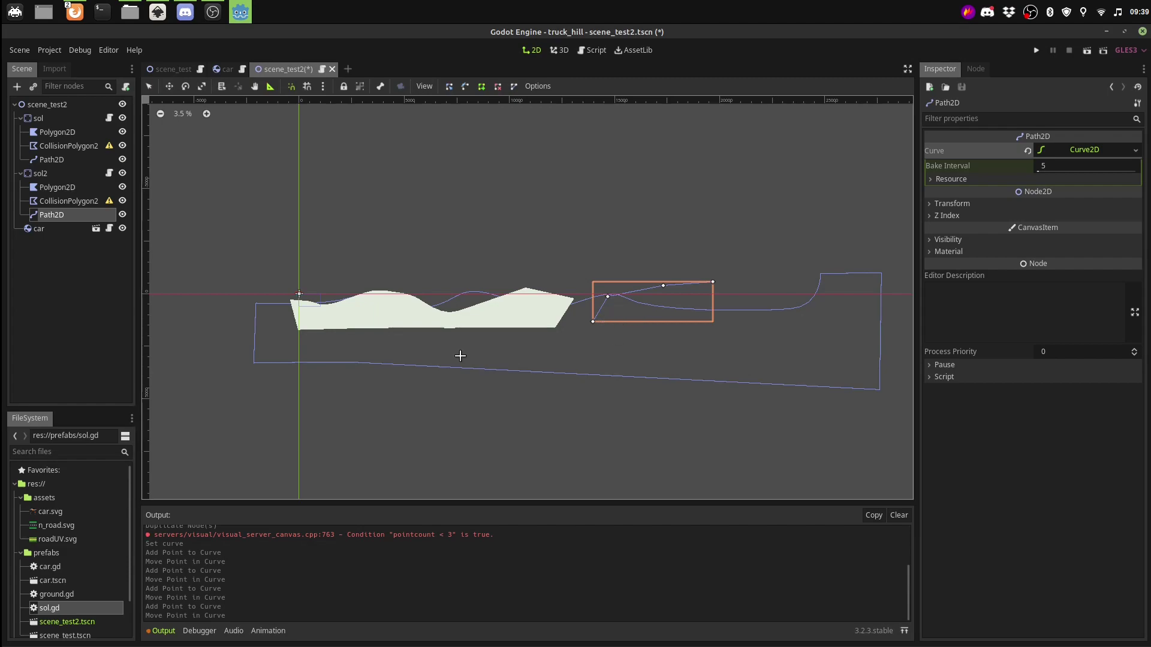
pyautogui.hotkey('ctrl', 'z')
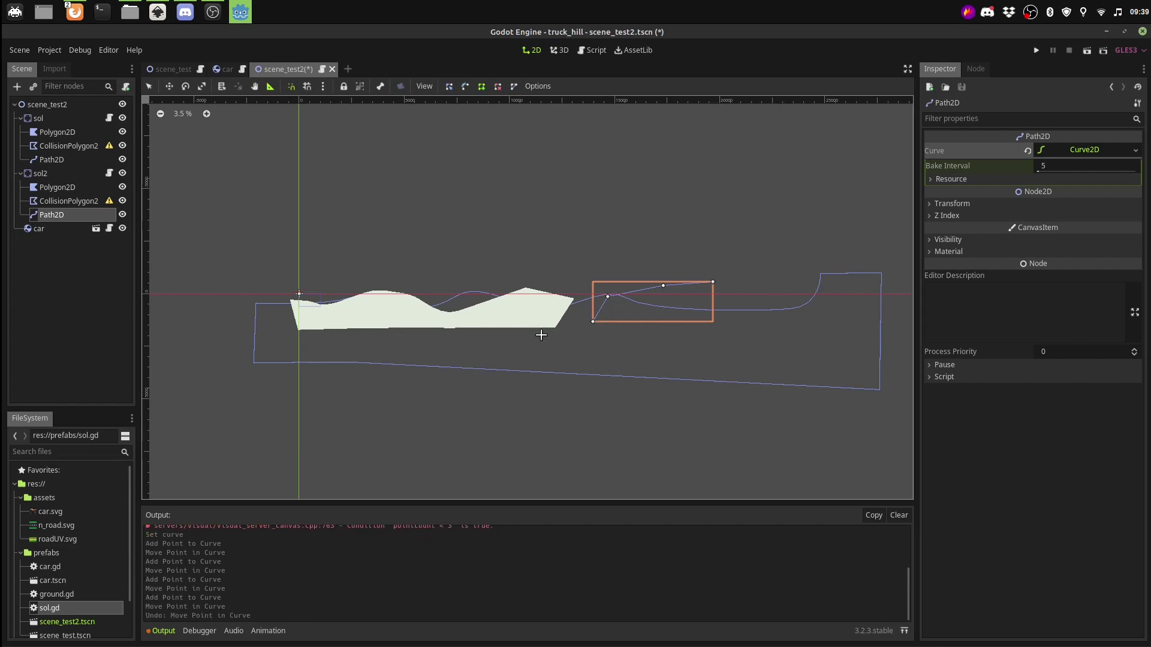
pyautogui.hotkey('ctrl', 'z')
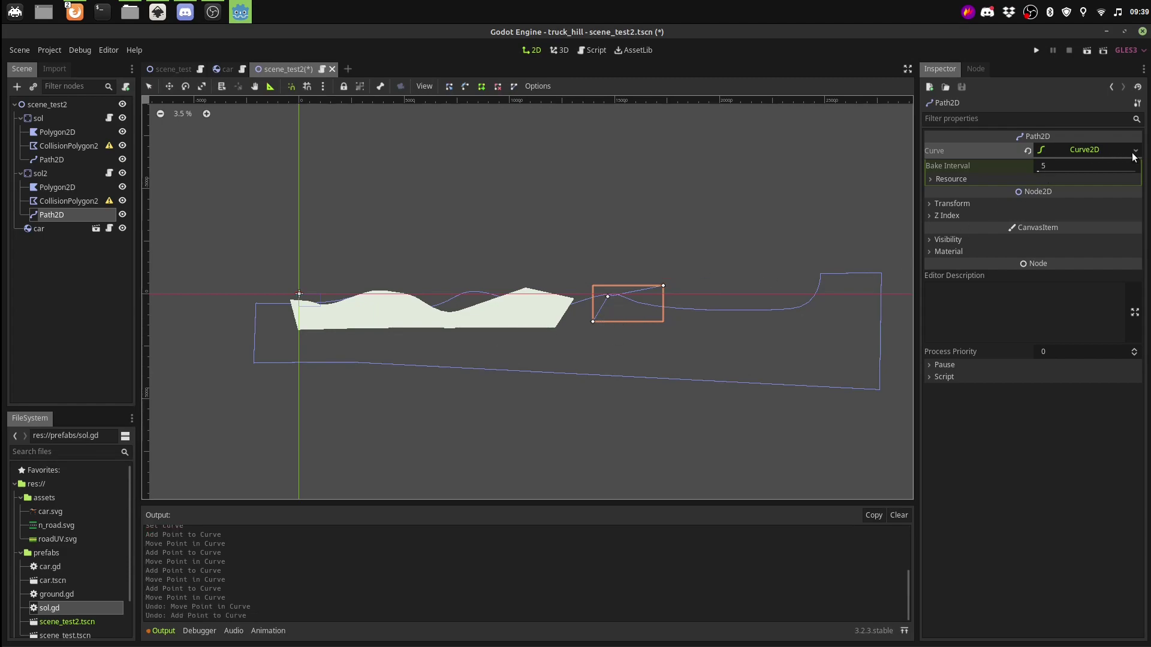
pyautogui.click(1133, 153)
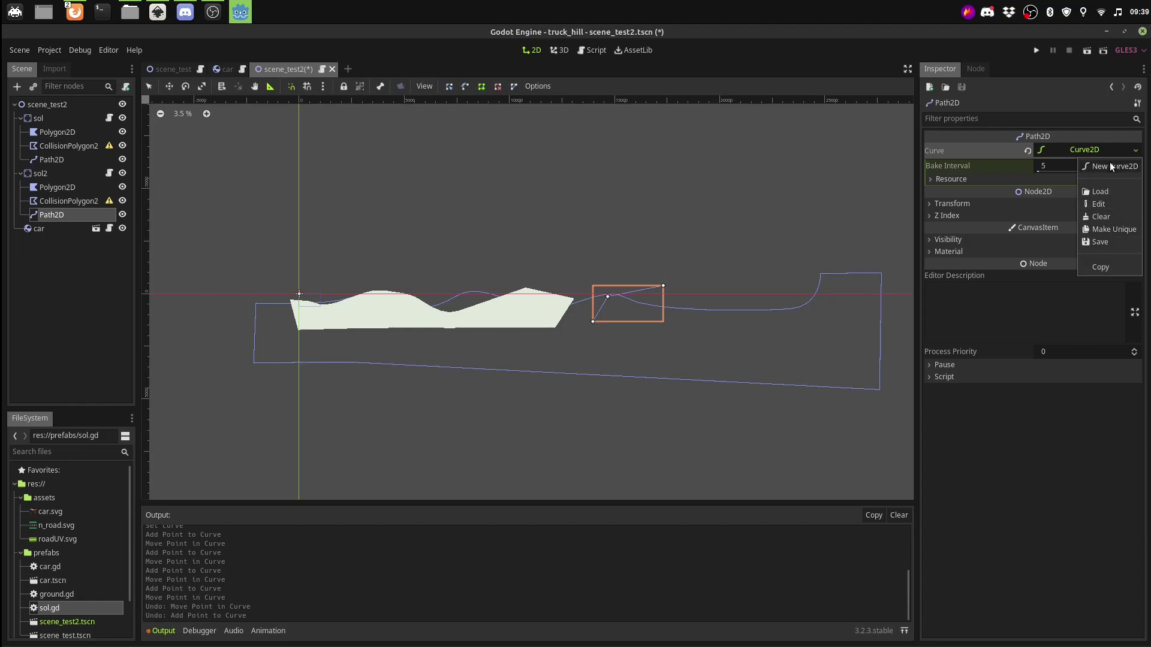
pyautogui.click(1110, 166)
# Draw sol2's closed terrain outline right of the existing ground, remove a stray point, and test-run it
pyautogui.scroll(-3, 833, 342)
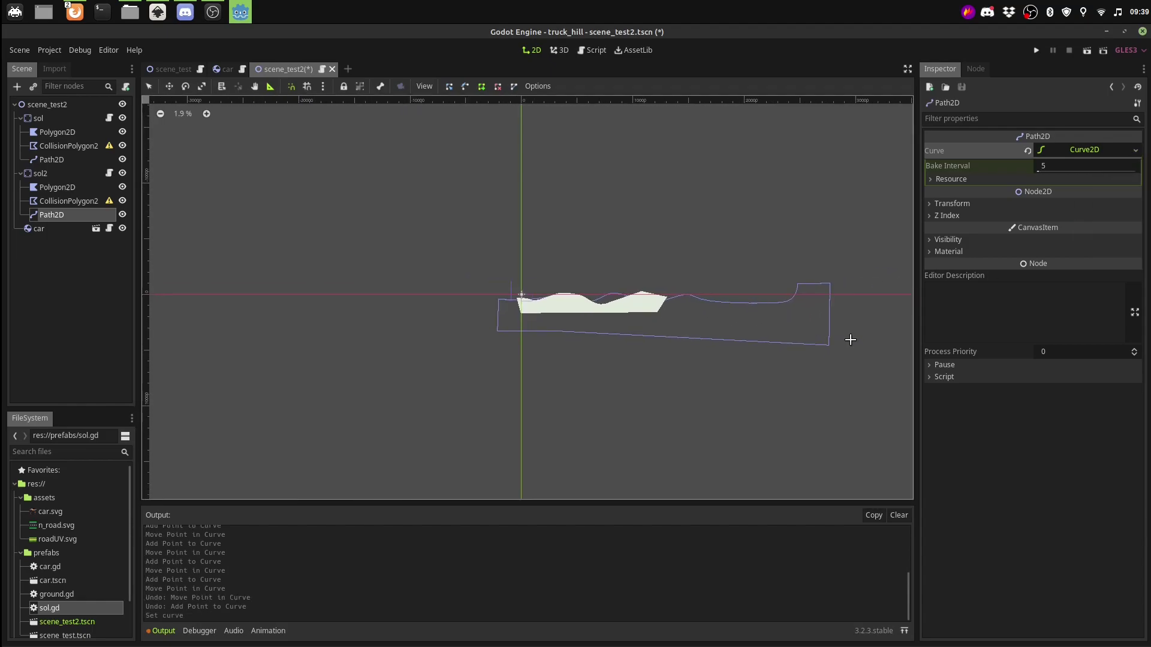
pyautogui.click(845, 337)
pyautogui.click(846, 288)
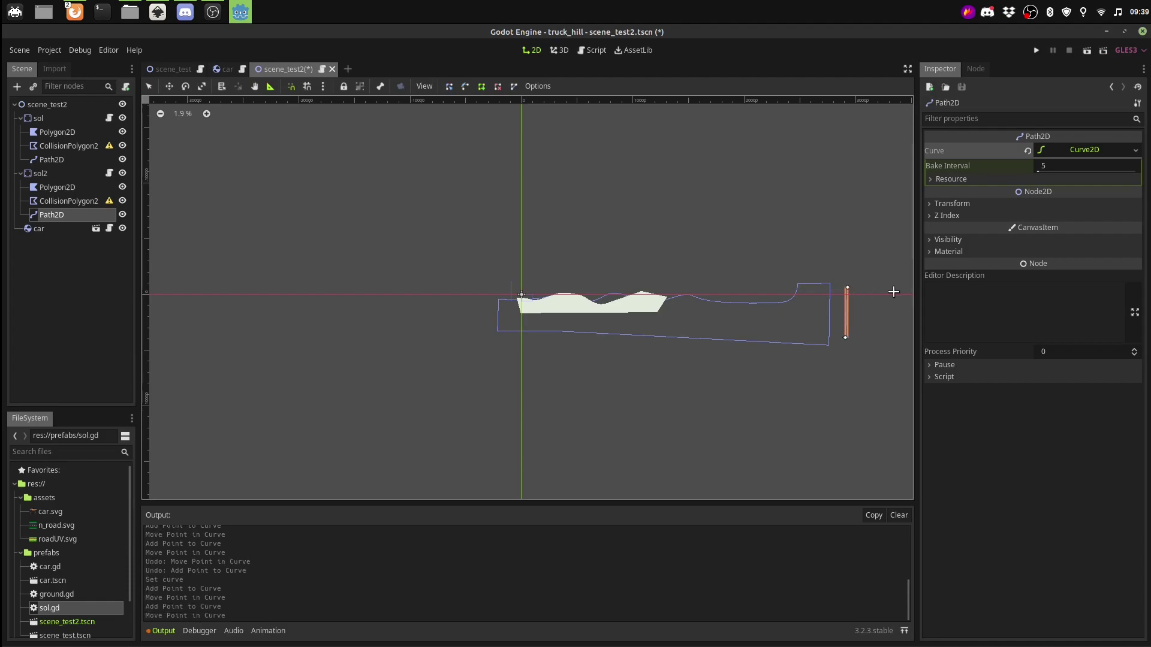
pyautogui.hotkey('ctrl', '-')
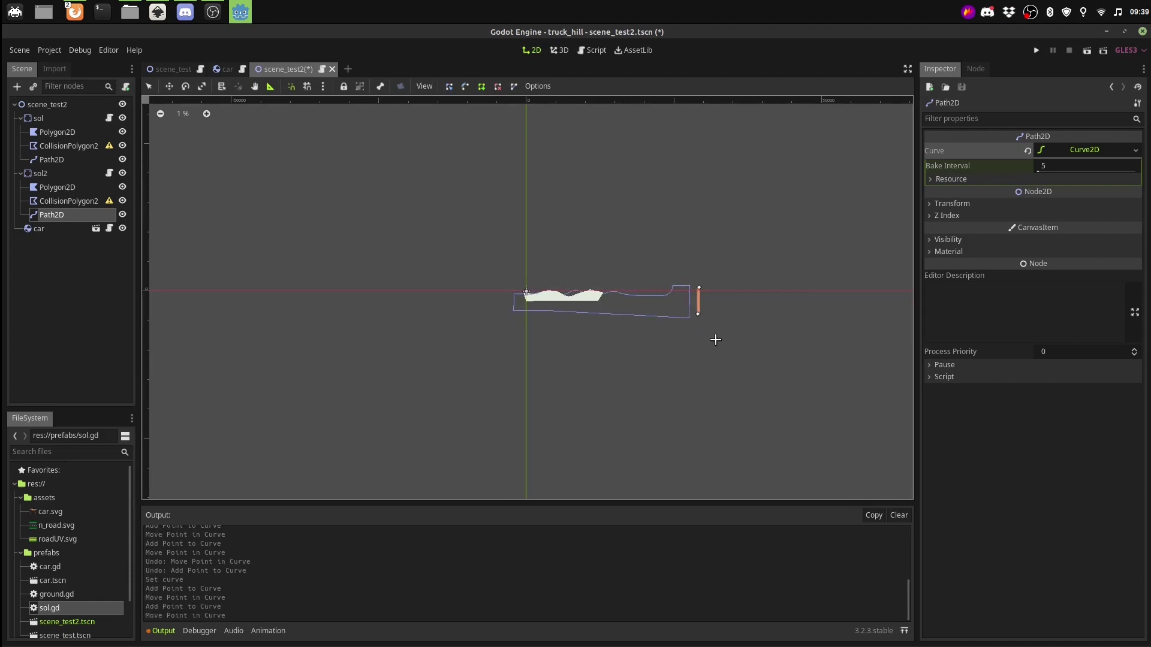
pyautogui.click(788, 286)
pyautogui.click(843, 289)
pyautogui.click(880, 301)
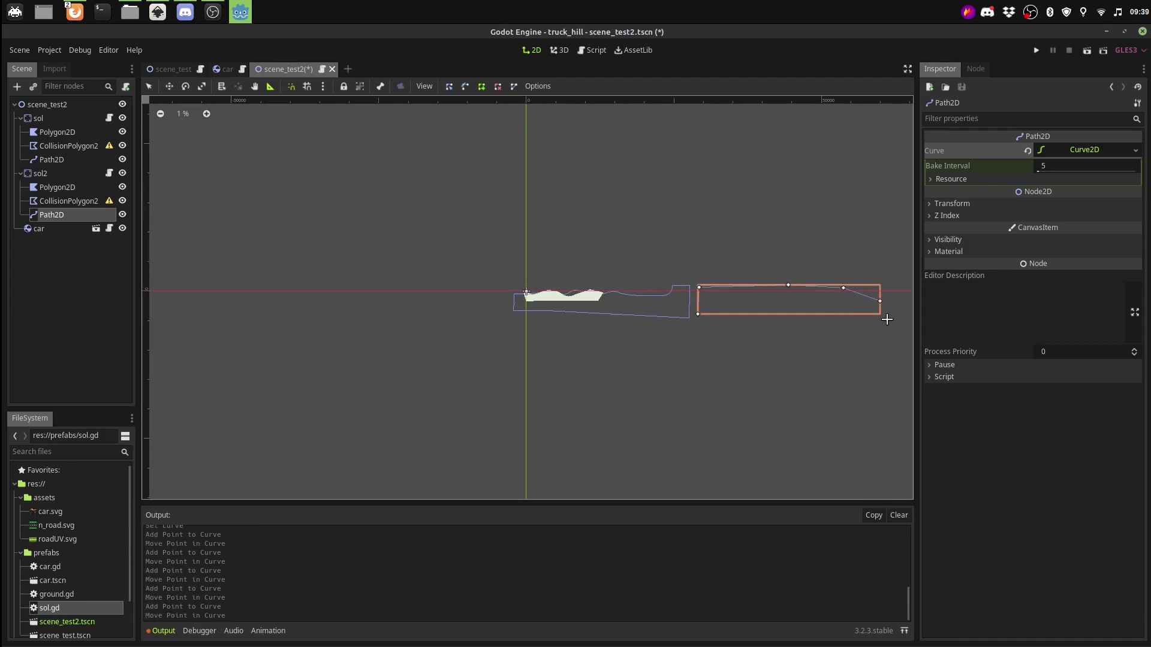
pyautogui.click(891, 313)
pyautogui.click(784, 337)
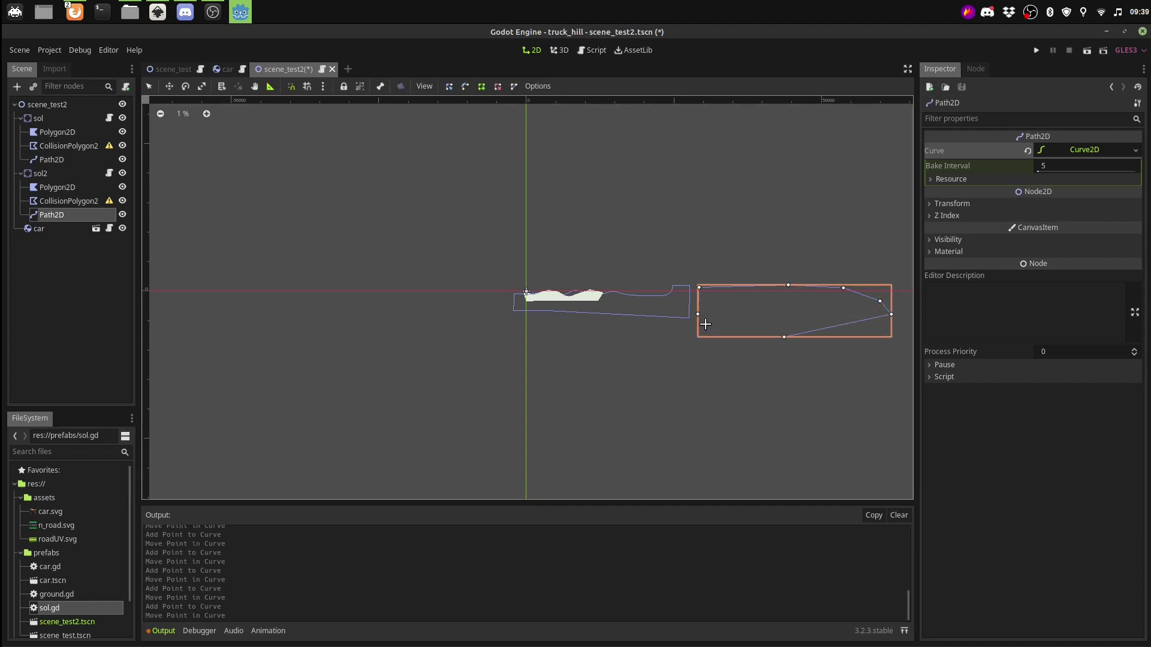
pyautogui.click(705, 324)
pyautogui.rightClick(519, 97)
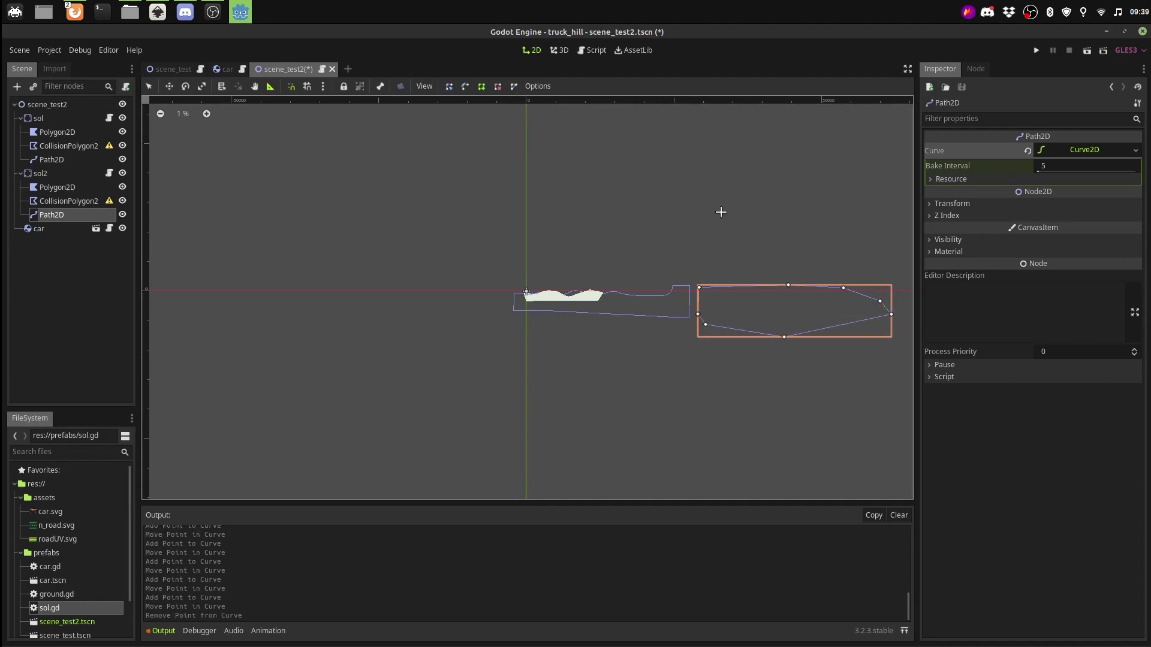
pyautogui.click(1036, 51)
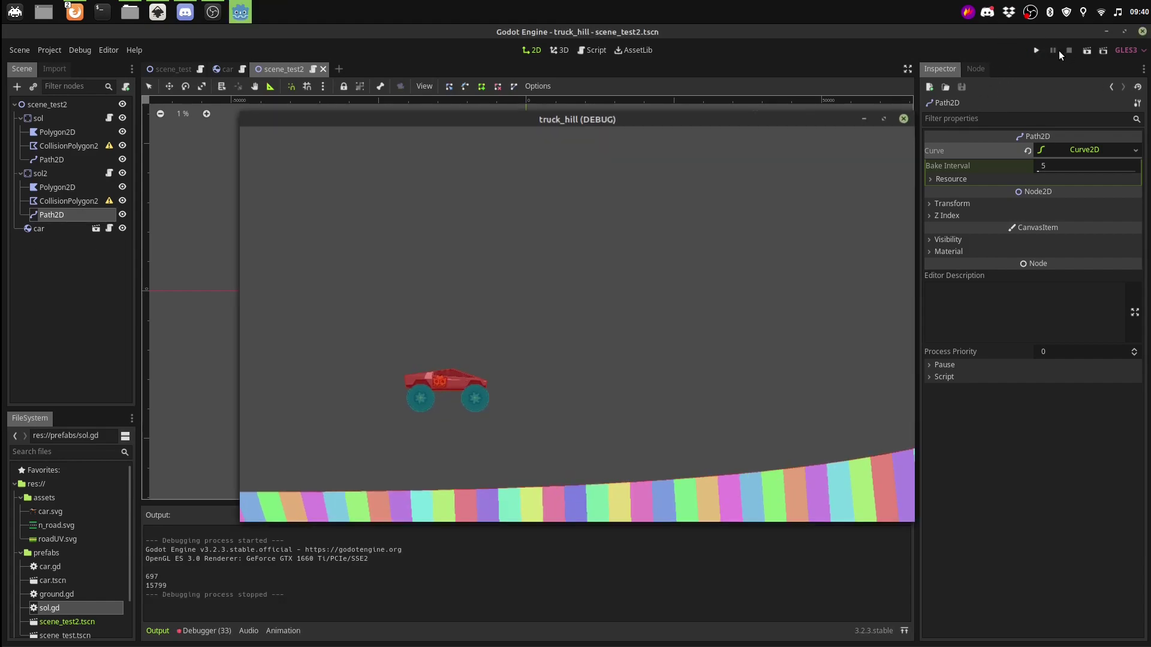
# Set sol2's curve Bake Interval to 100 and rerun the game, which prints 697 and 730 points
pyautogui.click(1065, 50)
pyautogui.click(1059, 166)
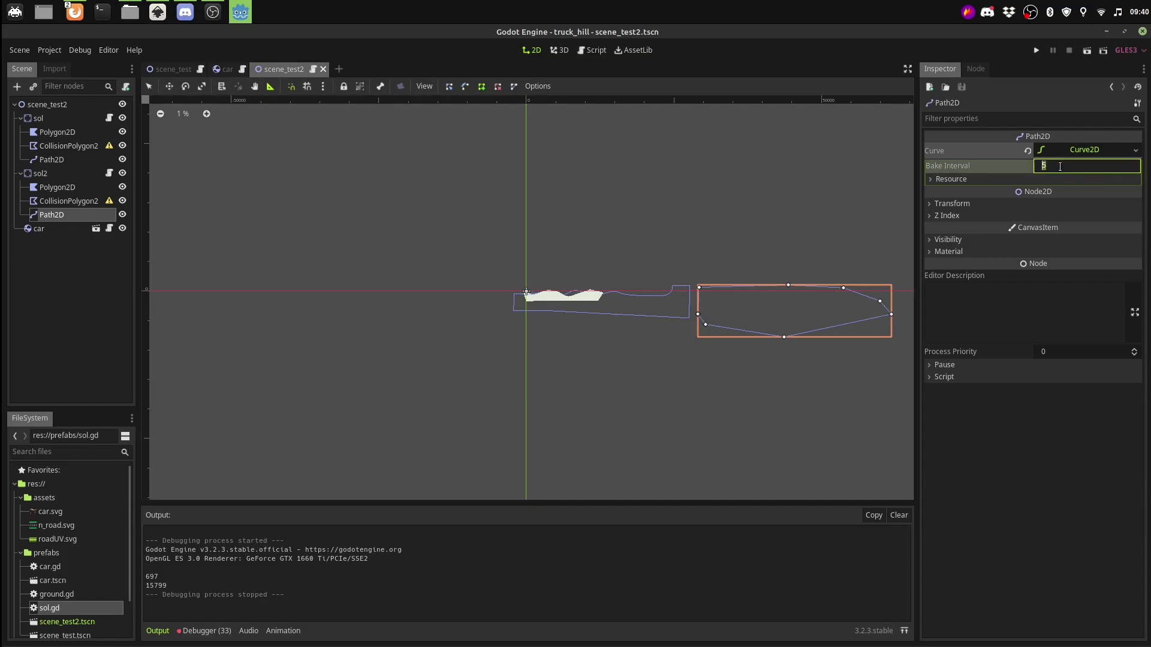
pyautogui.write('100')
pyautogui.press('Return')
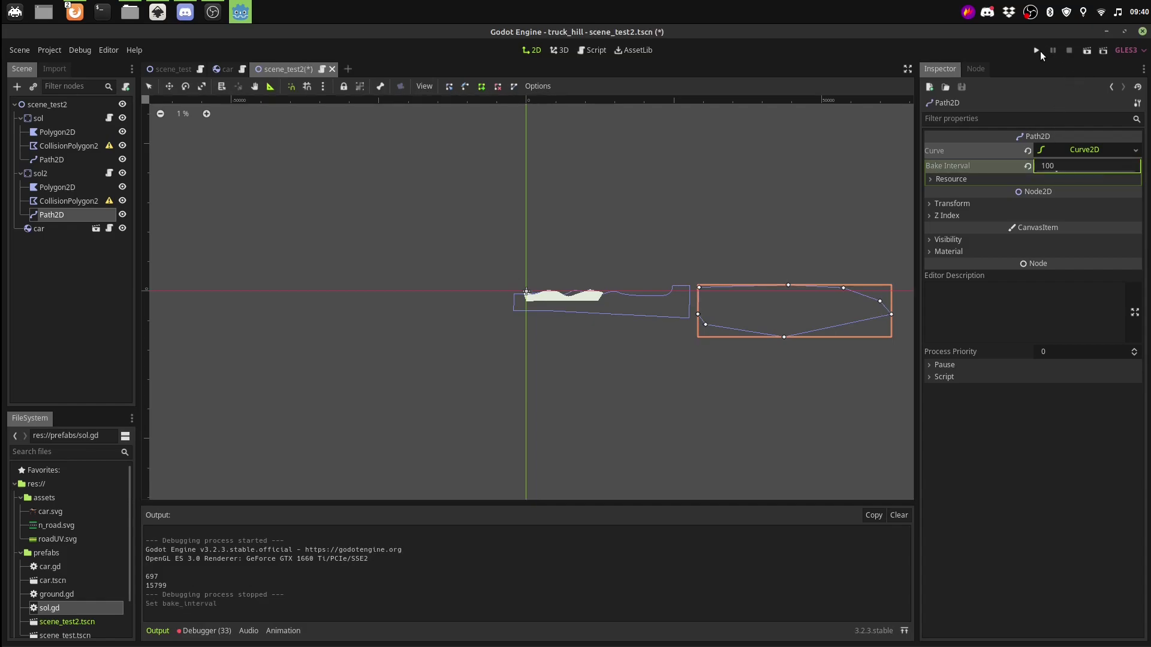
pyautogui.click(1040, 52)
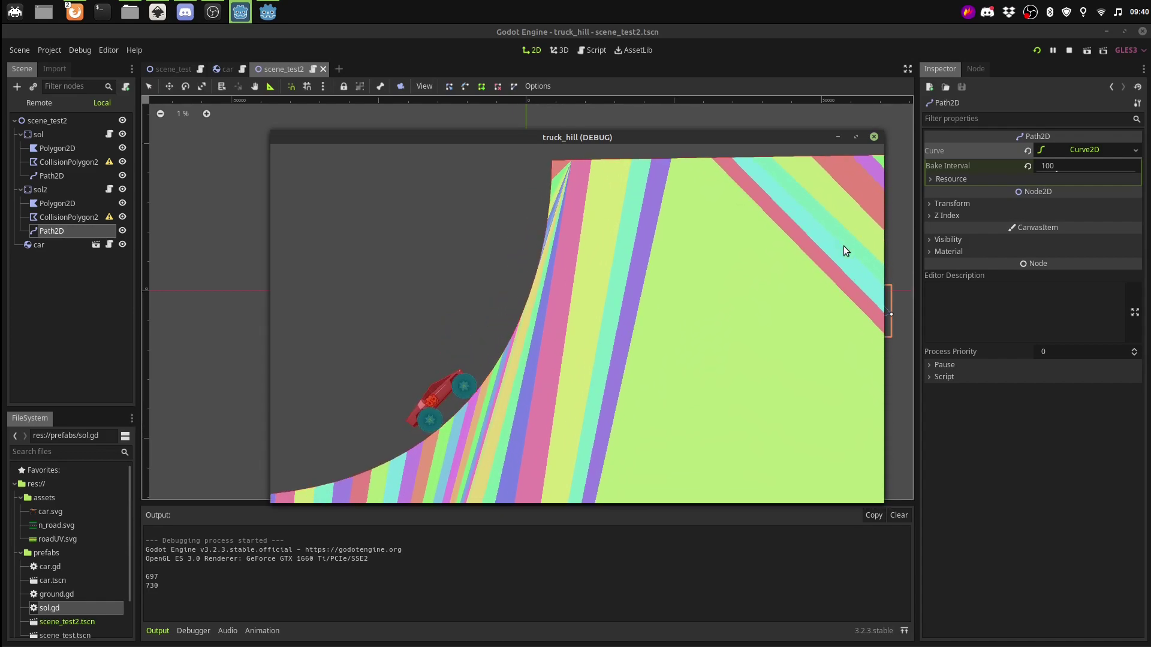
pyautogui.click(874, 137)
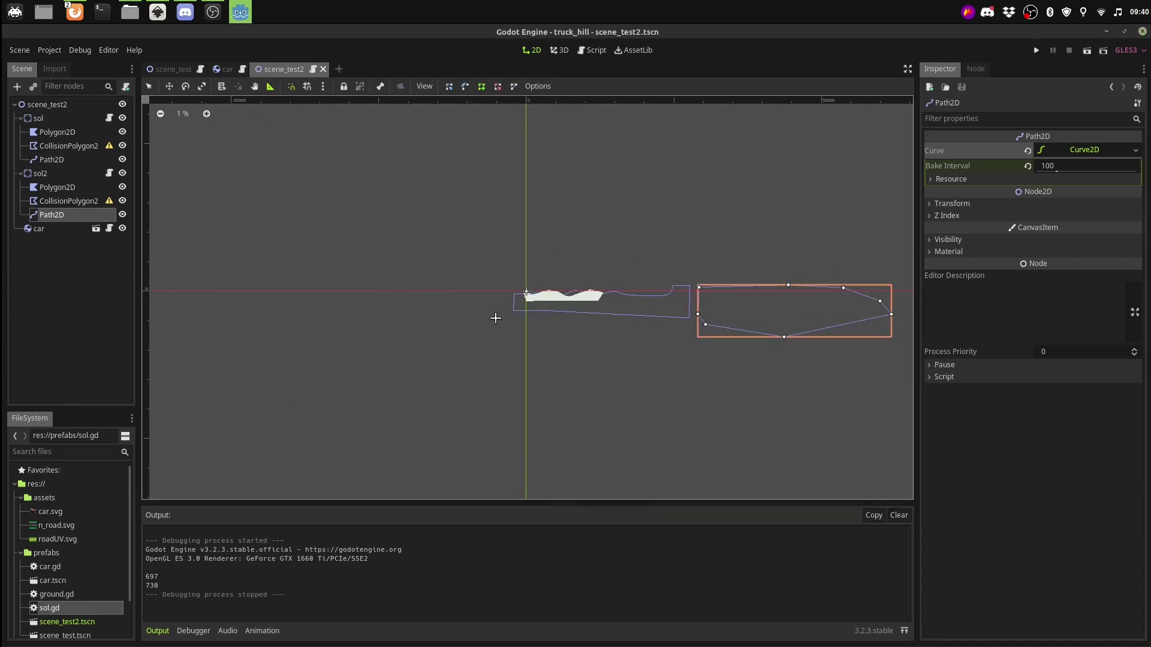
# Centre the terrain view, remove sol2 and its children via Delete Node(s), then select sol
pyautogui.scroll(1, 637, 338)
pyautogui.scroll(1, 638, 339)
pyautogui.scroll(1, 638, 341)
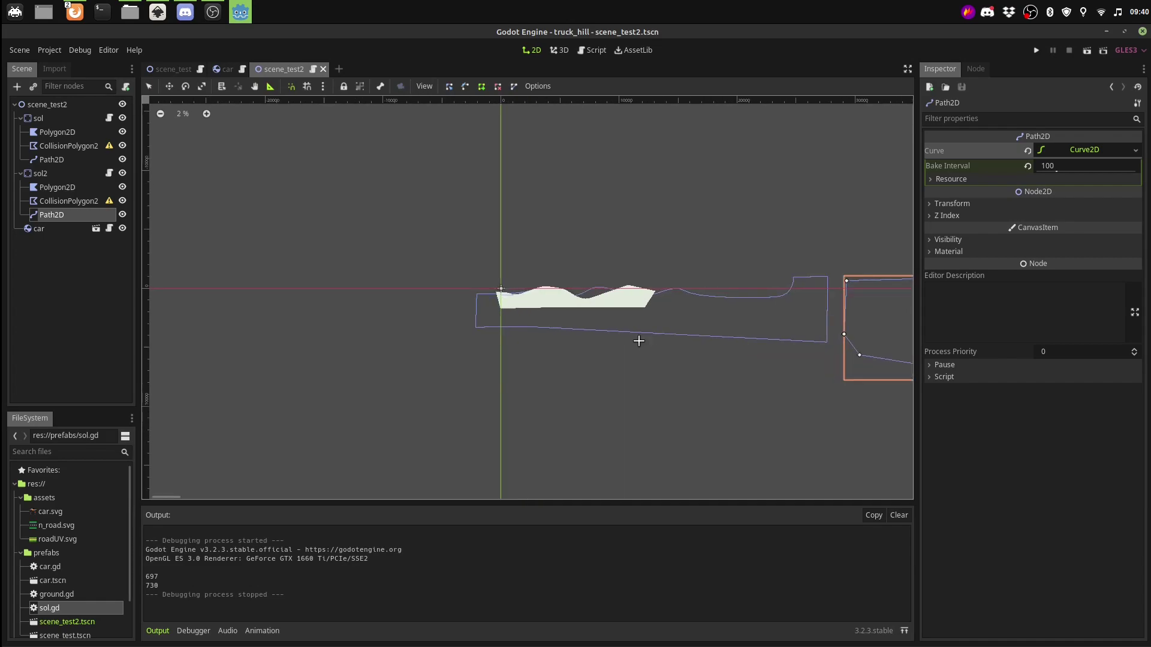
pyautogui.scroll(1, 600, 342)
pyautogui.moveTo(617, 339); pyautogui.dragTo(417, 301, button='middle')
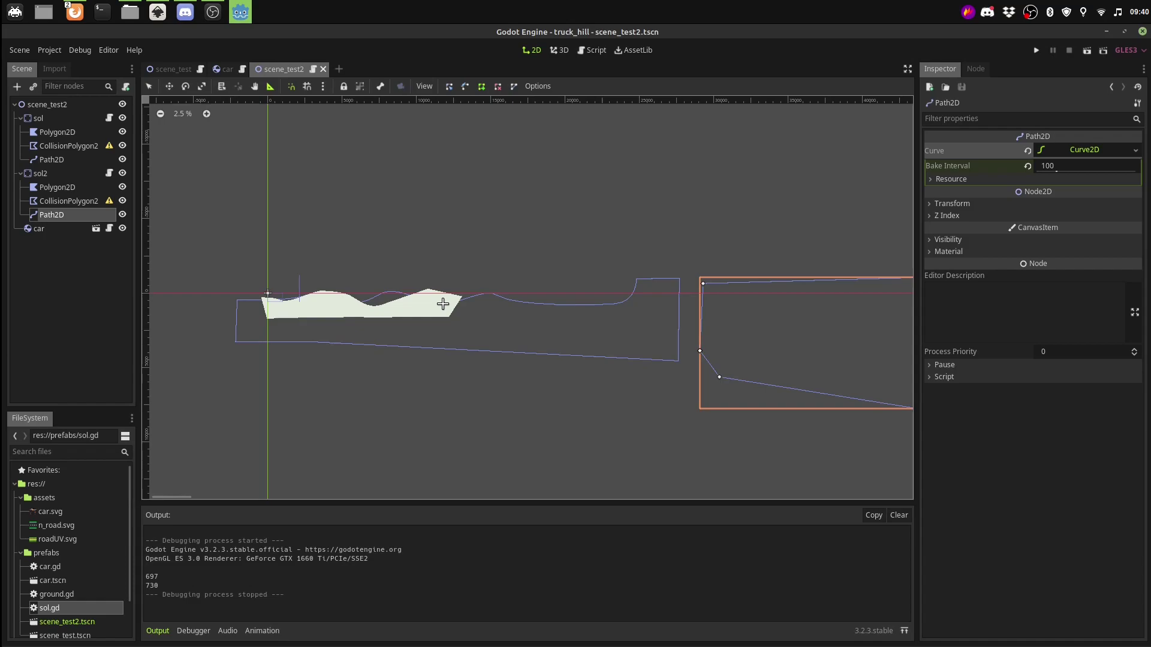
pyautogui.scroll(1, 442, 304)
pyautogui.scroll(1, 438, 320)
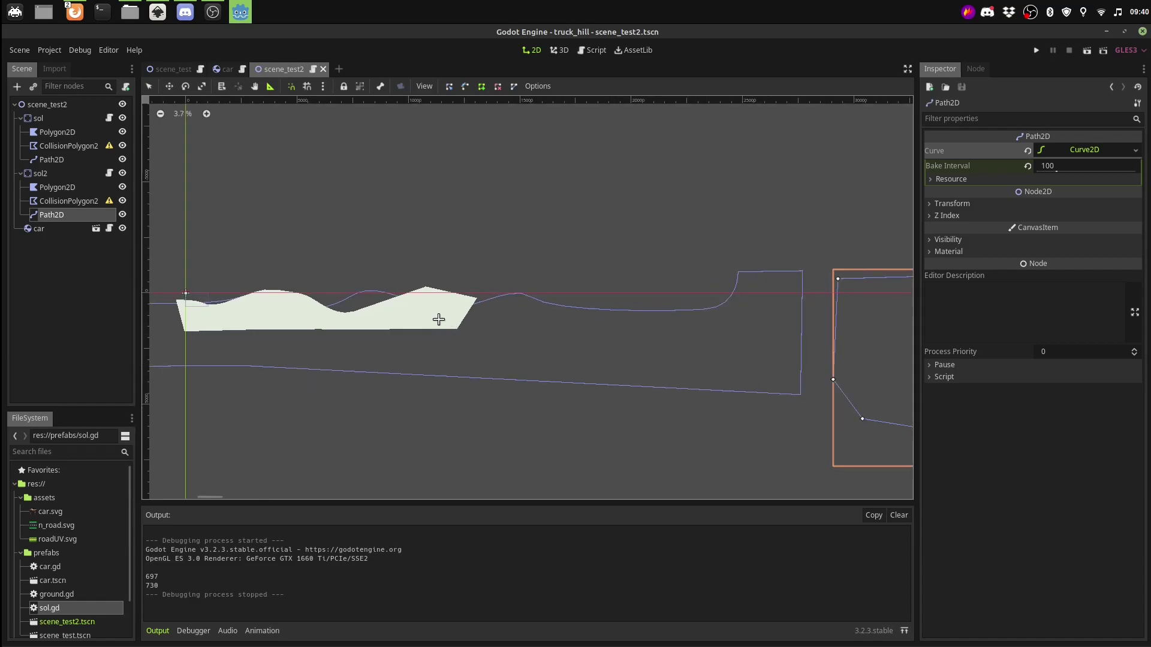
pyautogui.rightClick(36, 174)
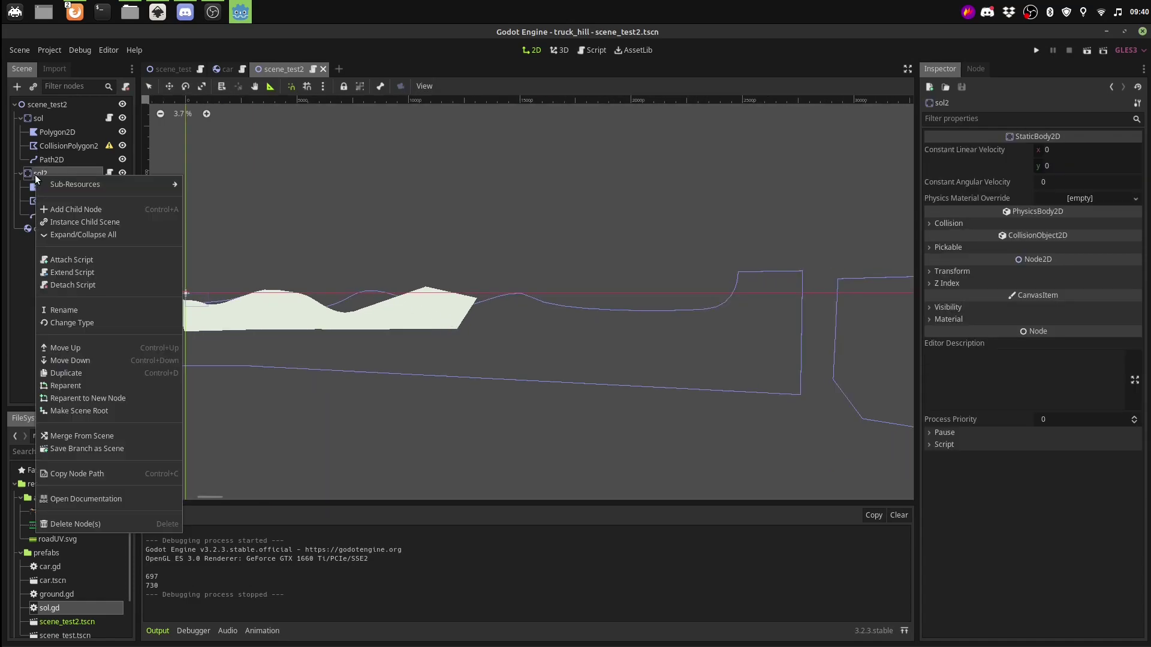
pyautogui.click(60, 527)
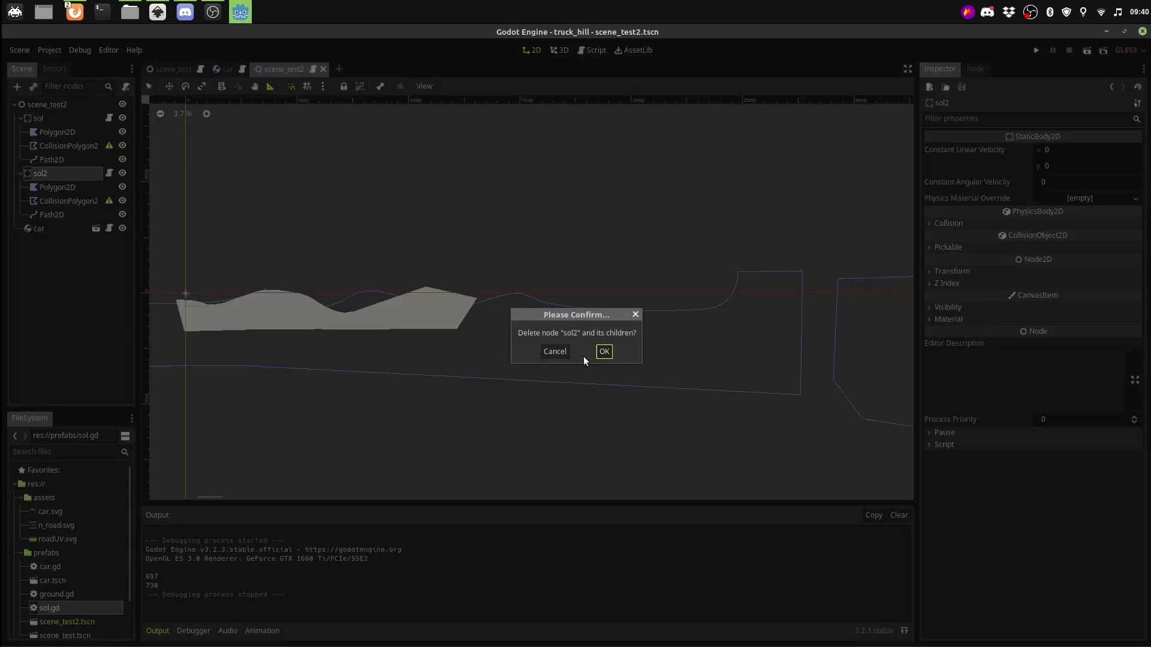
pyautogui.click(604, 352)
pyautogui.click(41, 118)
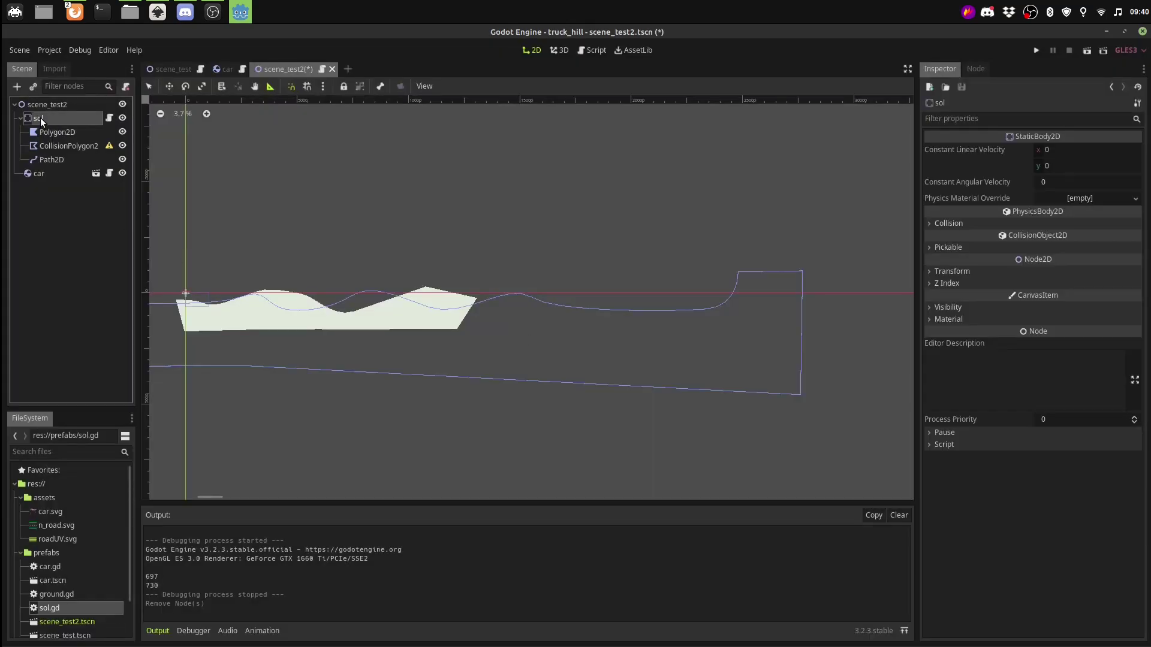
pyautogui.rightClick(41, 118)
# Create a Line2D child under sol by searching 'line', then pan to show the origin and car
pyautogui.click(67, 153)
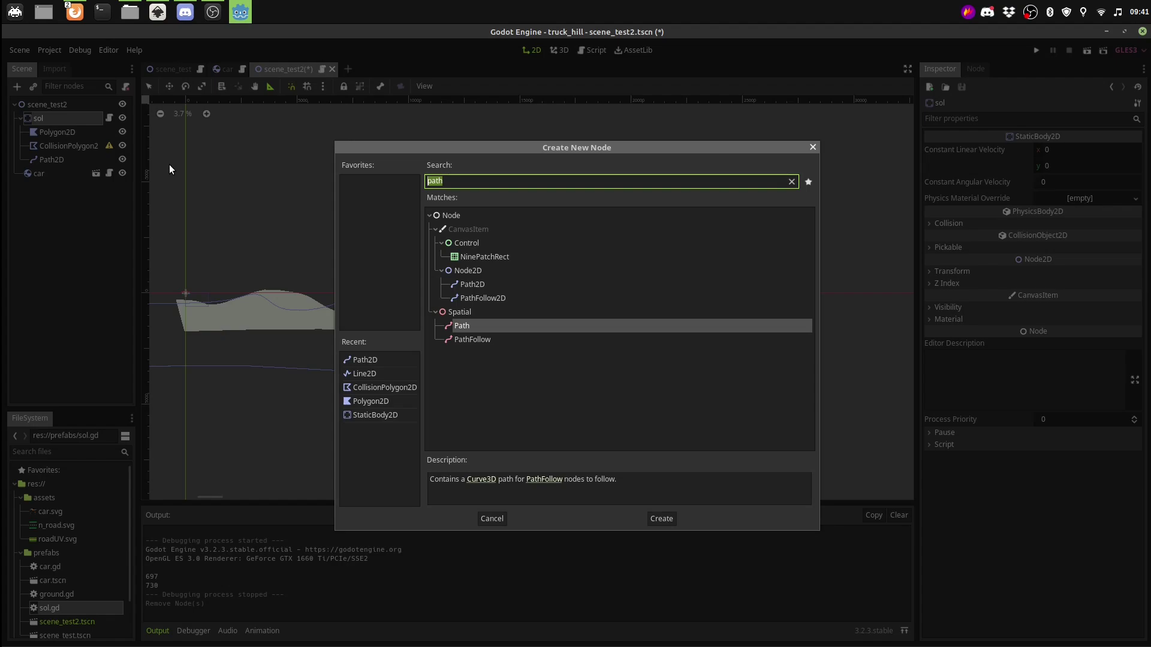
pyautogui.write('line')
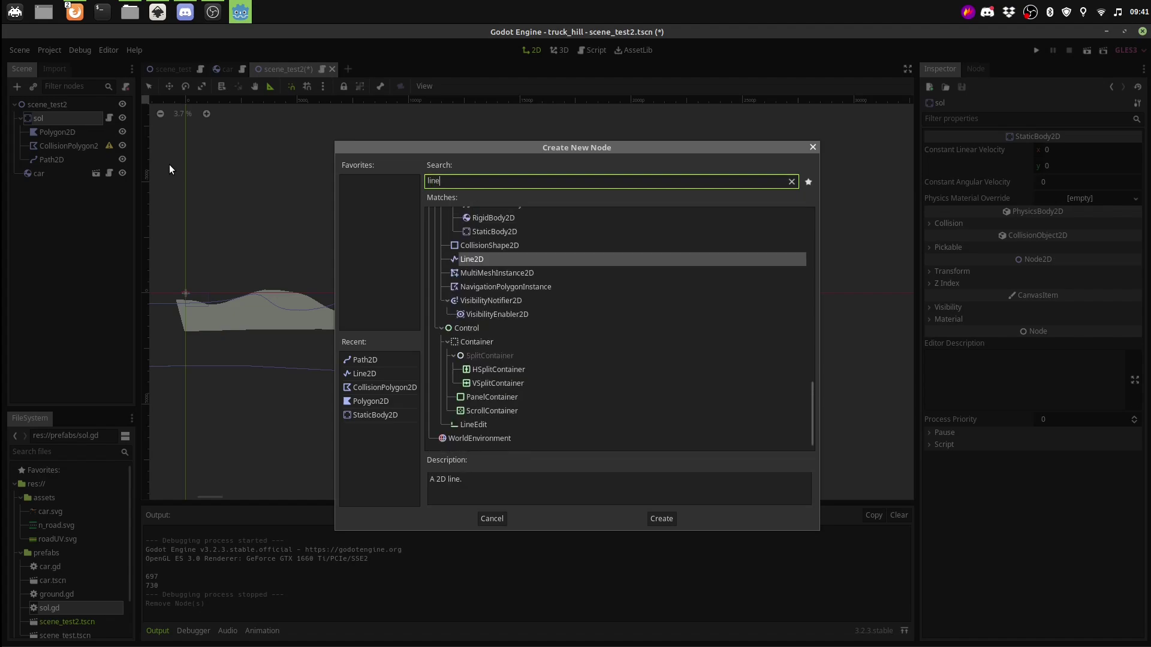
pyautogui.press('Return')
pyautogui.scroll(2, 297, 342)
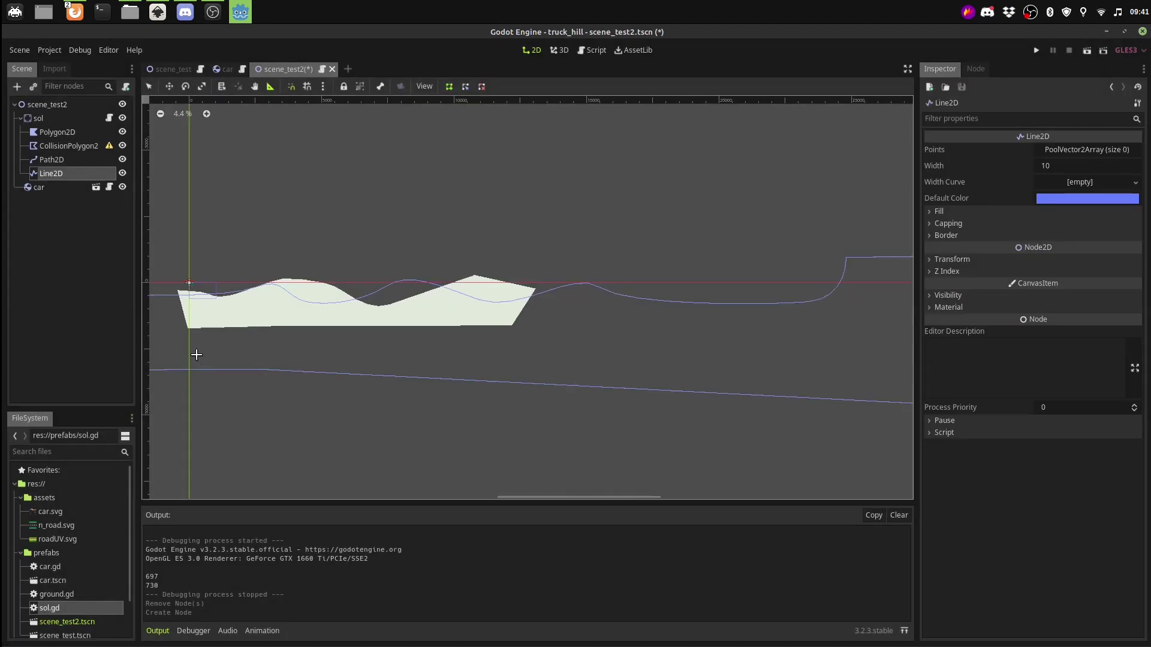
pyautogui.scroll(2, 297, 342)
pyautogui.scroll(1, 264, 357)
pyautogui.moveTo(265, 357); pyautogui.dragTo(501, 255, button='middle')
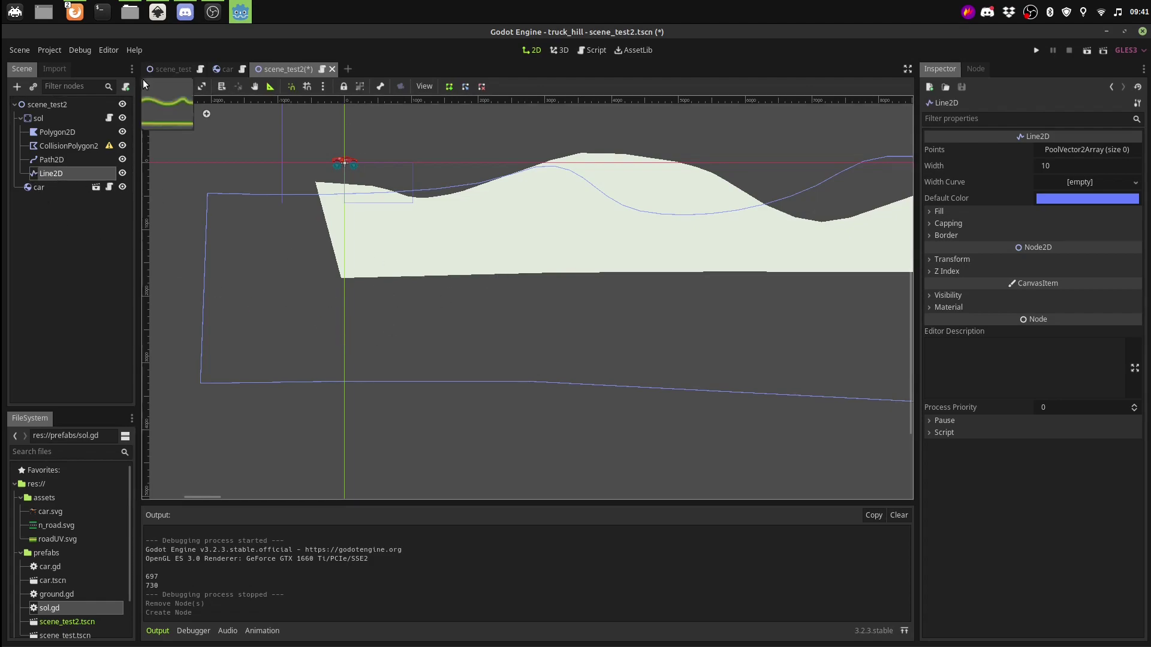
# Place six points for a hilly Line2D running below the ground polygon
pyautogui.click(364, 346)
pyautogui.click(635, 298)
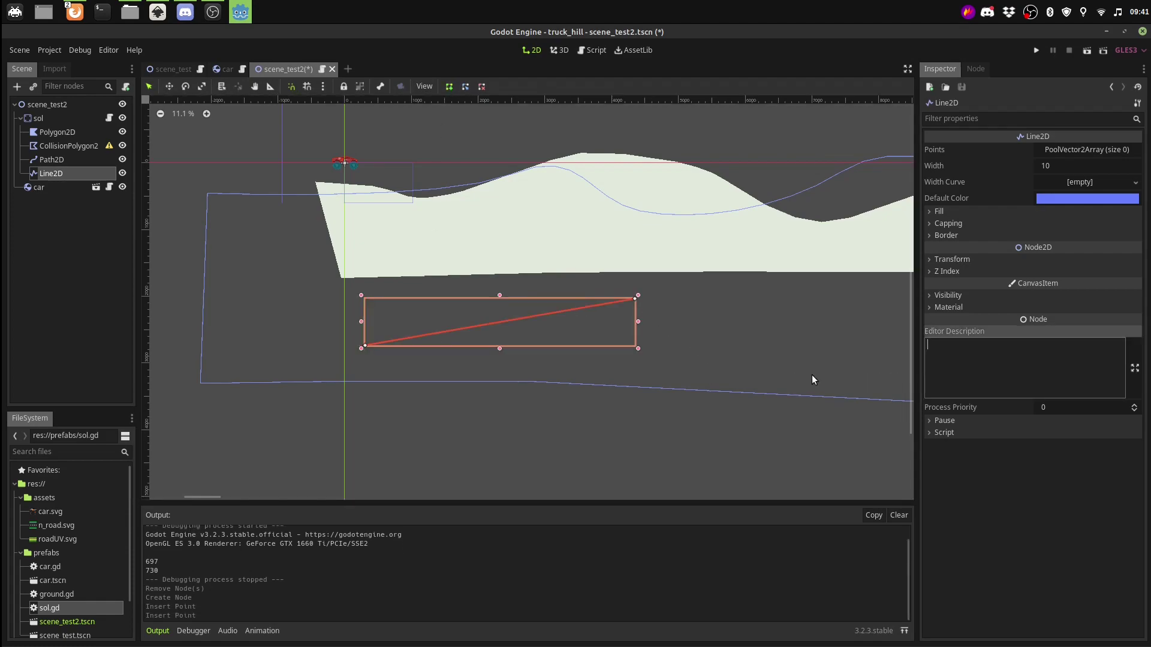
pyautogui.click(829, 365)
pyautogui.scroll(-3, 812, 375)
pyautogui.scroll(-3, 812, 375)
pyautogui.scroll(-1, 681, 405)
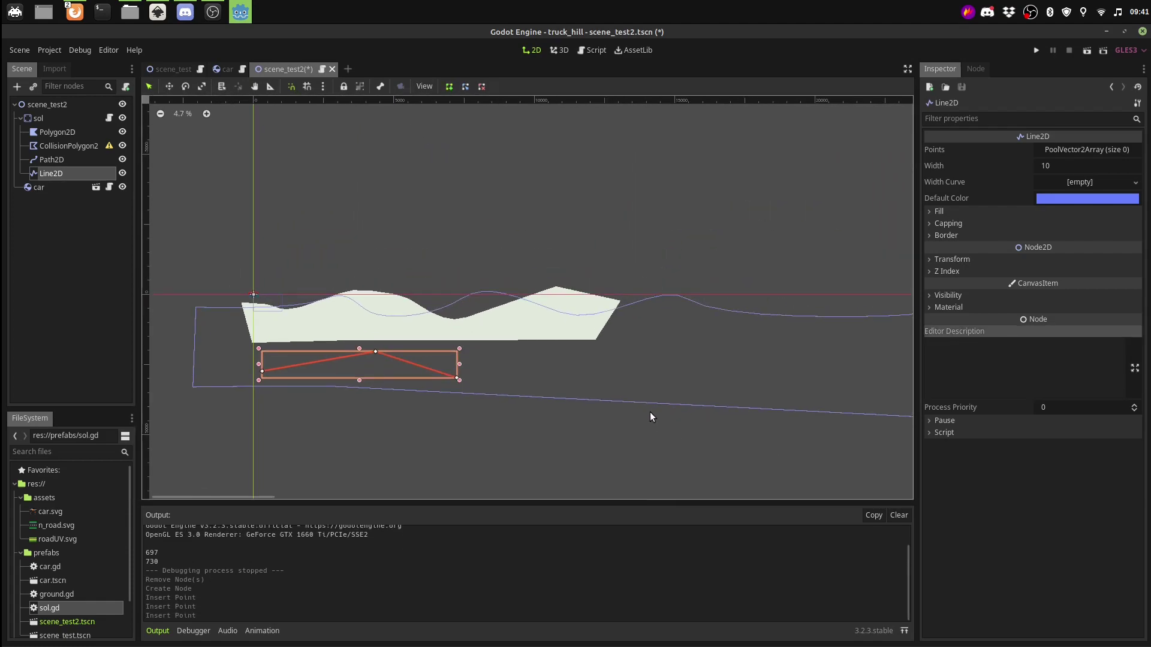
pyautogui.click(651, 412)
pyautogui.click(733, 362)
pyautogui.click(836, 391)
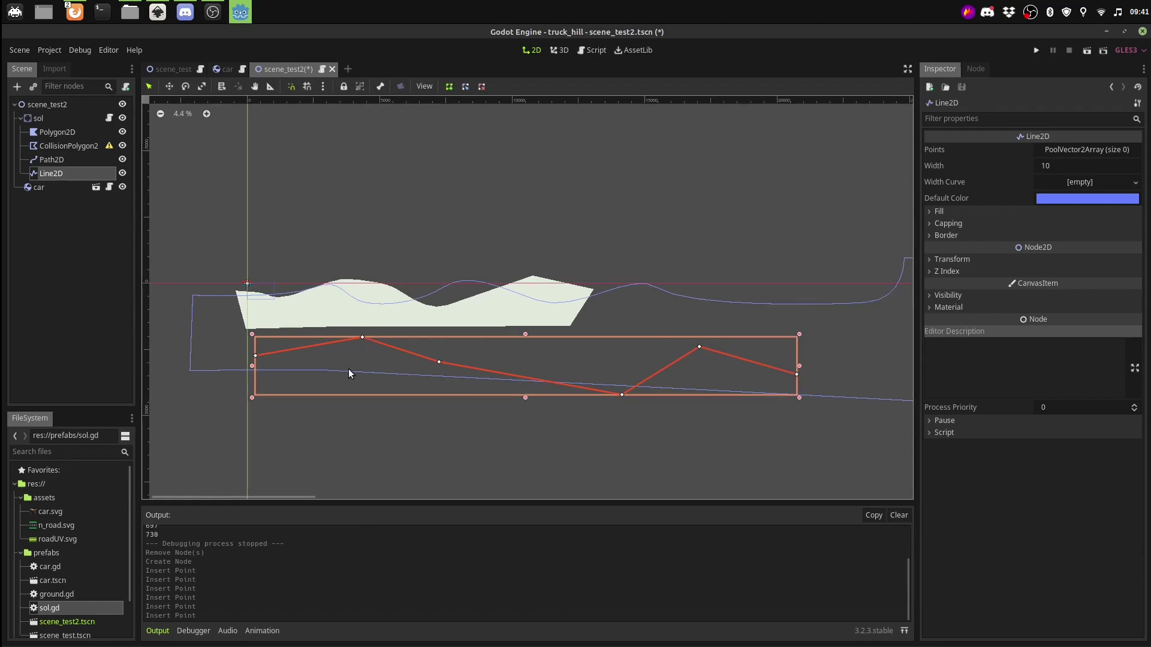
pyautogui.scroll(1, 348, 368)
pyautogui.scroll(1, 360, 380)
pyautogui.scroll(1, 383, 392)
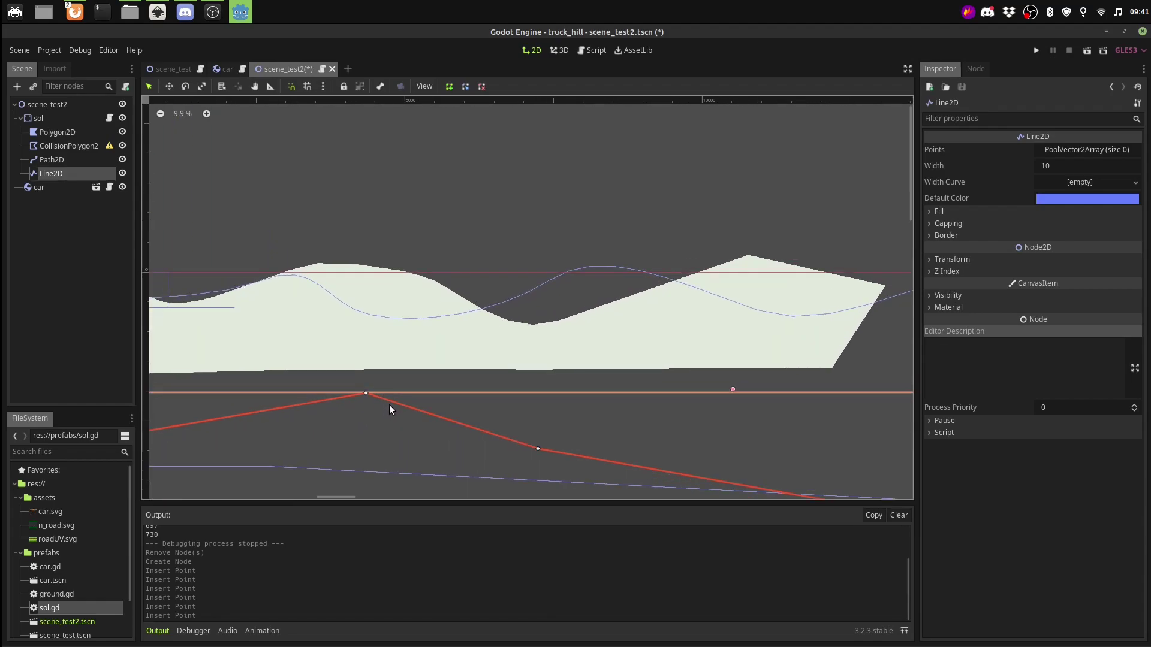
# Insert and adjust extra vertices to round the line's peaks, slopes and valley
pyautogui.moveTo(396, 402); pyautogui.dragTo(401, 398)
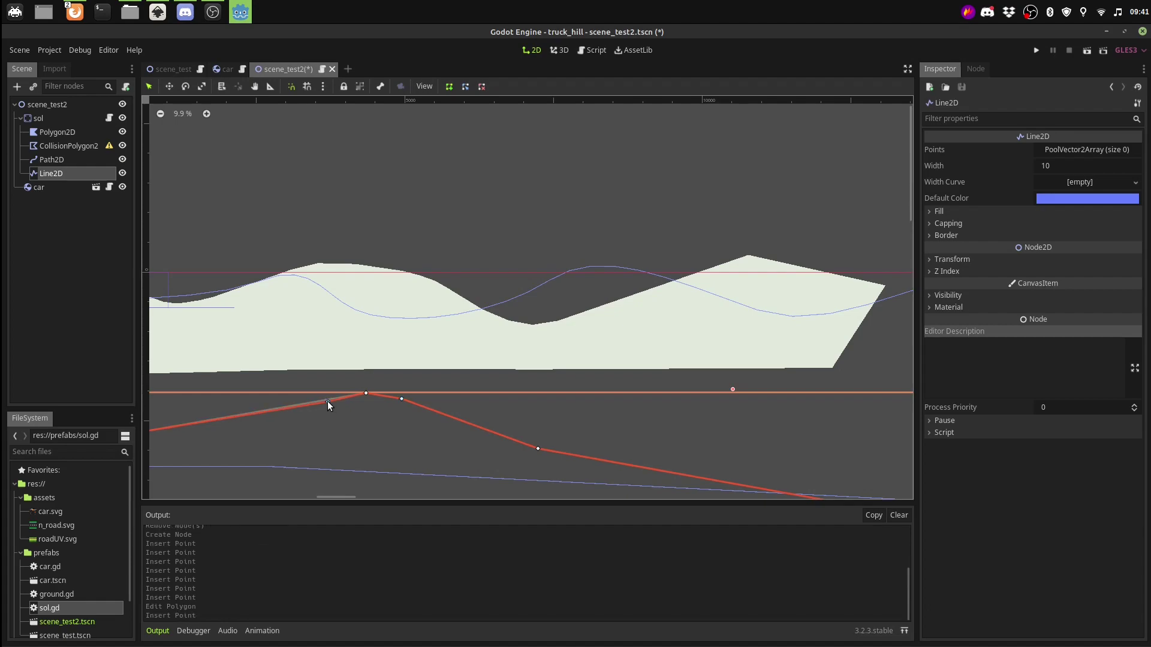
pyautogui.moveTo(327, 401); pyautogui.dragTo(319, 399)
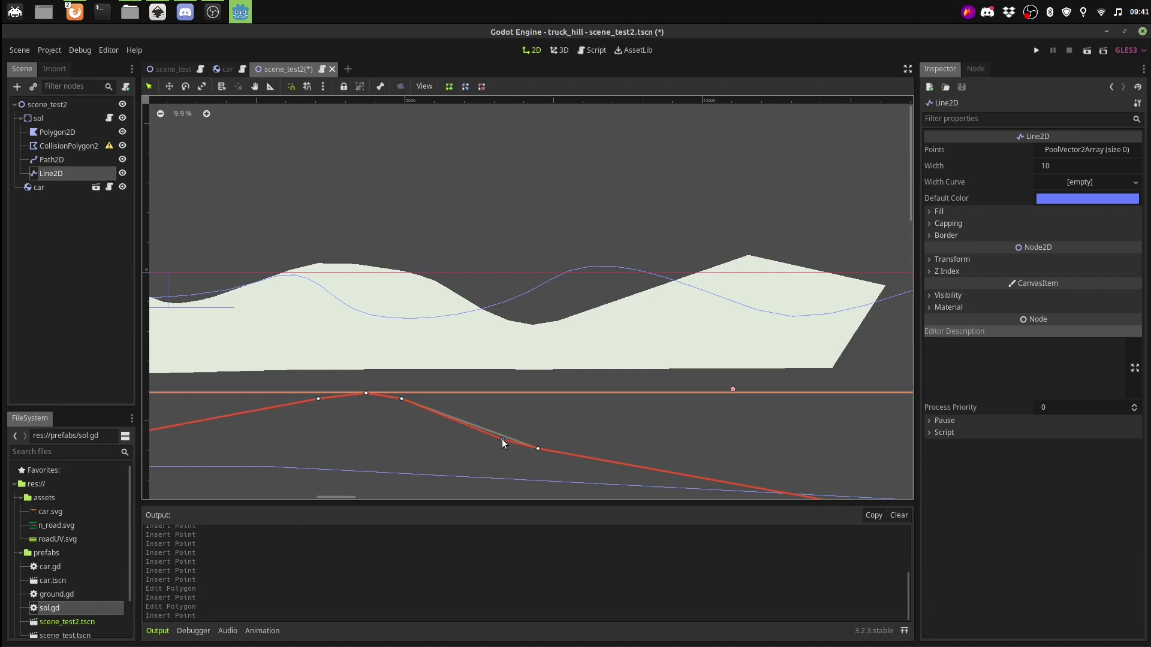
pyautogui.moveTo(502, 439); pyautogui.dragTo(502, 439)
pyautogui.moveTo(621, 465); pyautogui.dragTo(628, 461)
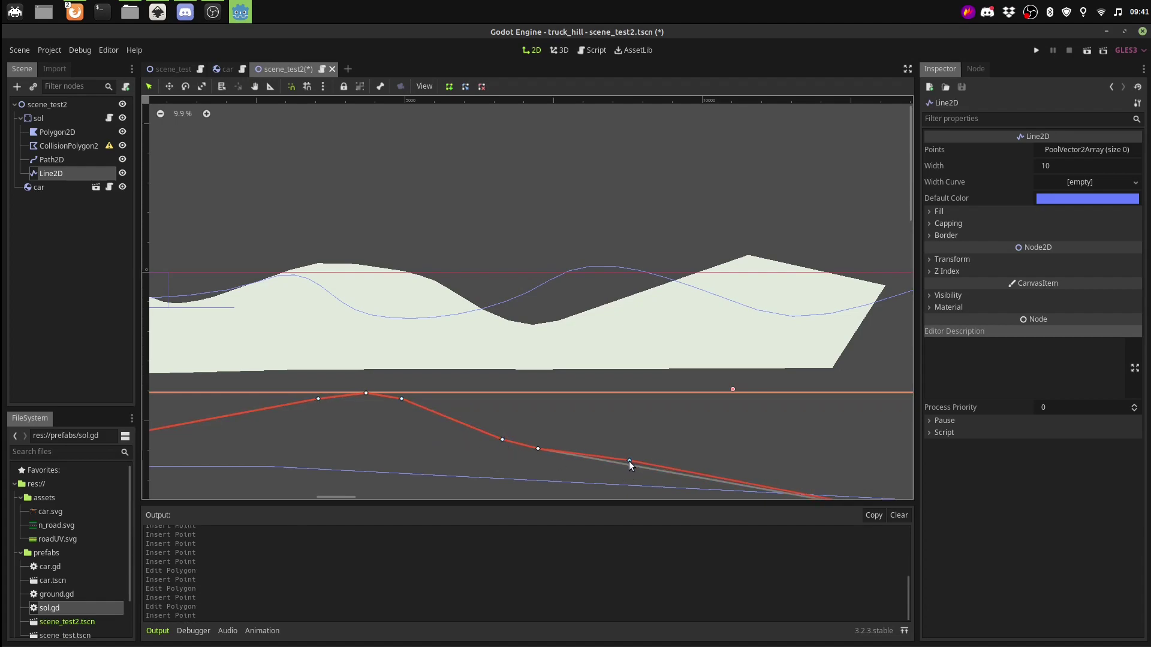
pyautogui.scroll(-10, 737, 400)
pyautogui.moveTo(721, 419); pyautogui.dragTo(610, 417, button='middle')
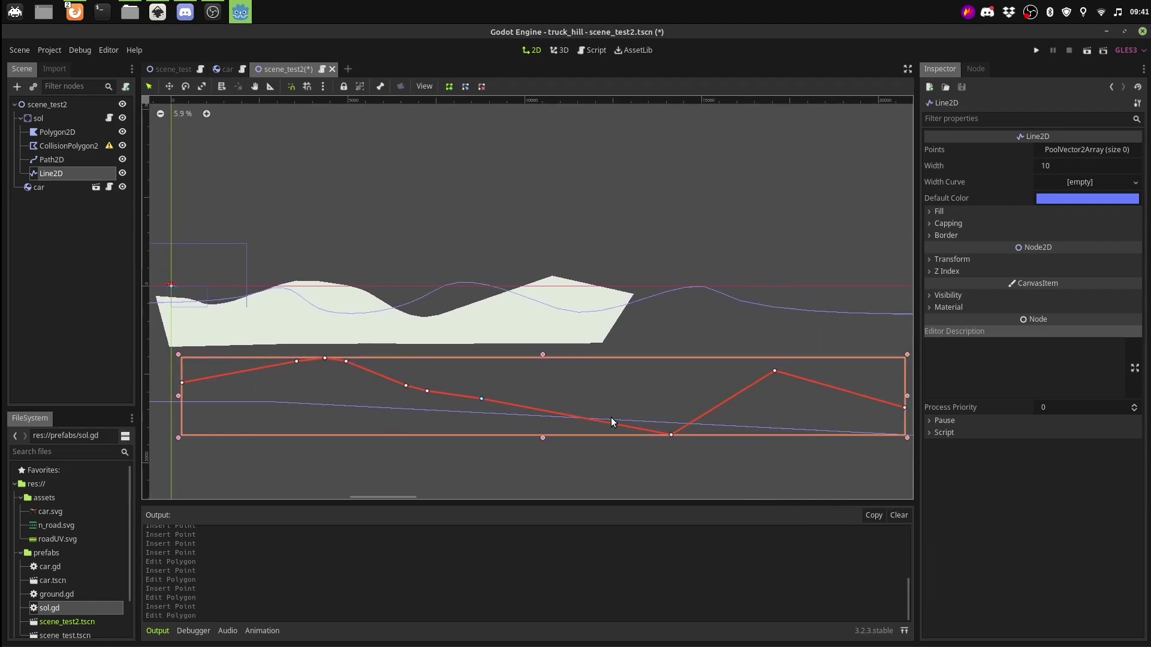
pyautogui.moveTo(630, 427); pyautogui.dragTo(626, 434)
pyautogui.moveTo(702, 418); pyautogui.dragTo(713, 419)
pyautogui.moveTo(775, 371)
pyautogui.mouseDown()
pyautogui.moveTo(795, 382)
pyautogui.moveTo(765, 390)
pyautogui.mouseUp()
pyautogui.moveTo(836, 393); pyautogui.dragTo(841, 390)
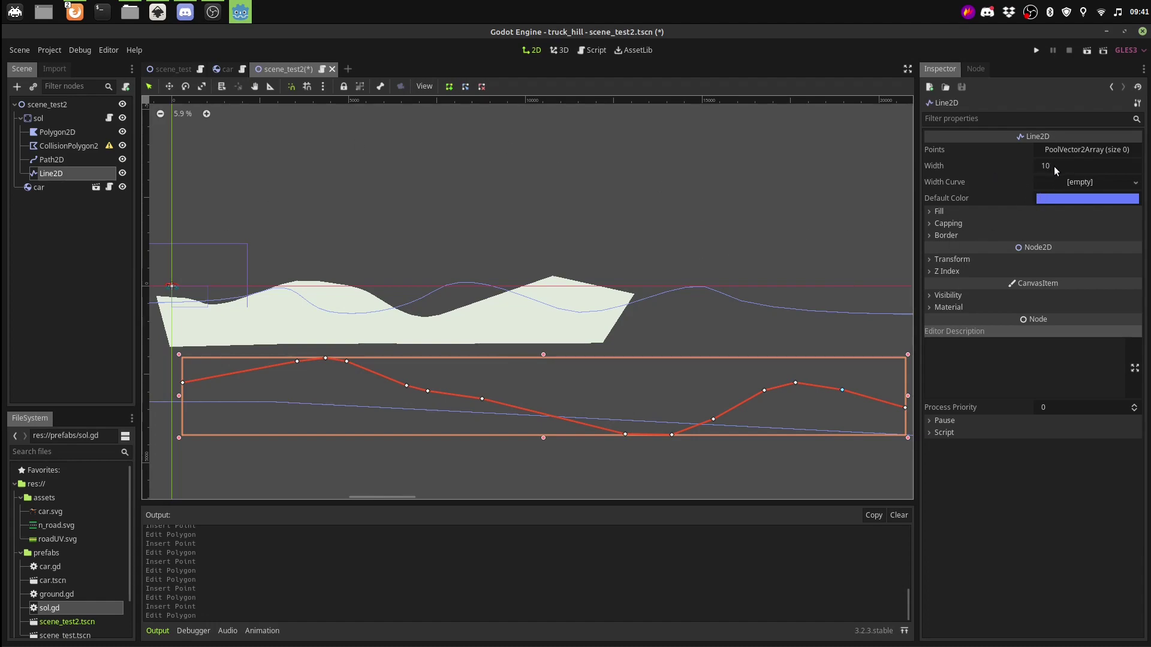
# Set the Line2D width to 50, then pick the roadUV.svg texture file
pyautogui.scroll(3, 612, 341)
pyautogui.scroll(4, 559, 406)
pyautogui.scroll(3, 419, 407)
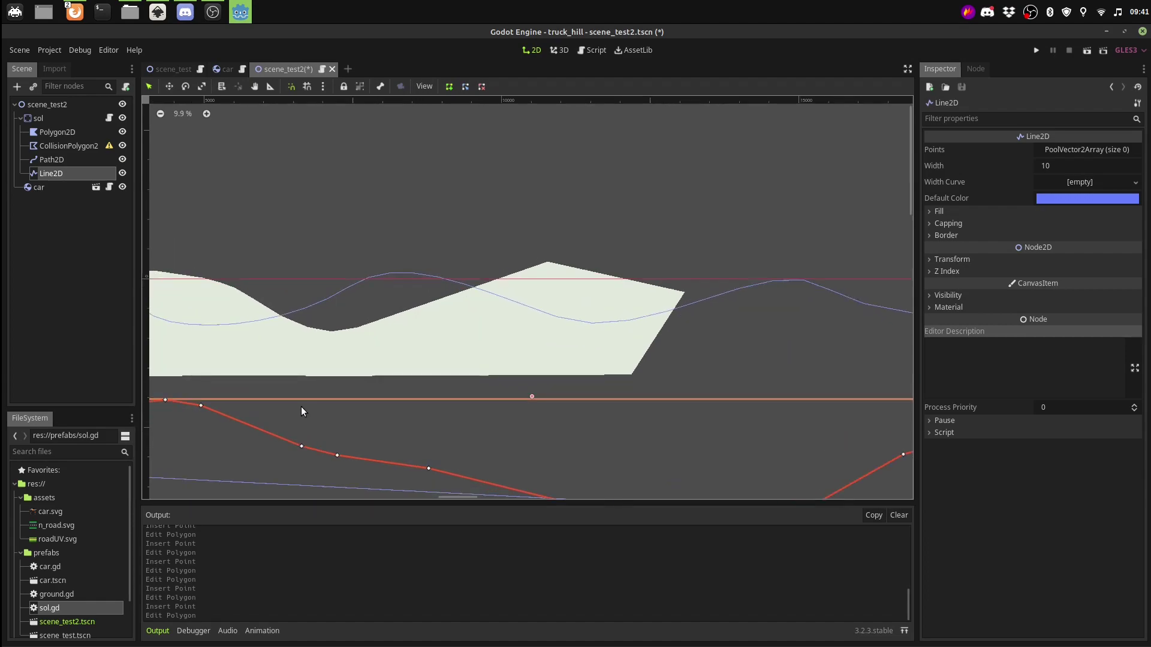
pyautogui.scroll(1, 300, 410)
pyautogui.moveTo(300, 411); pyautogui.dragTo(732, 304, button='middle')
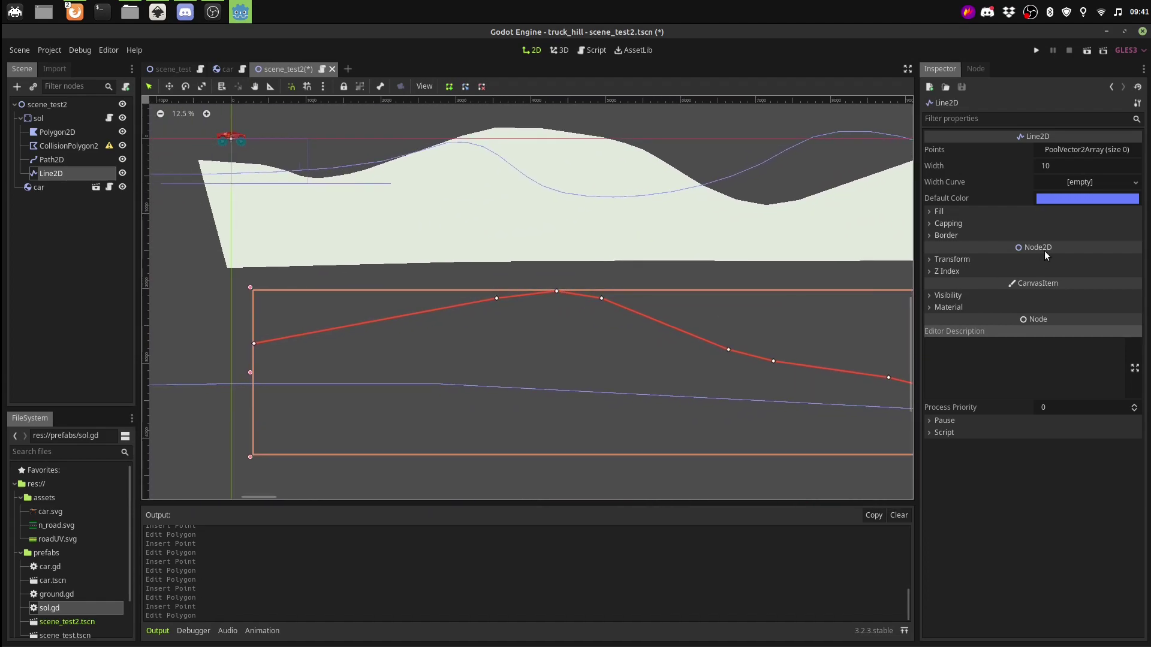
pyautogui.scroll(6, 498, 329)
pyautogui.scroll(5, 519, 276)
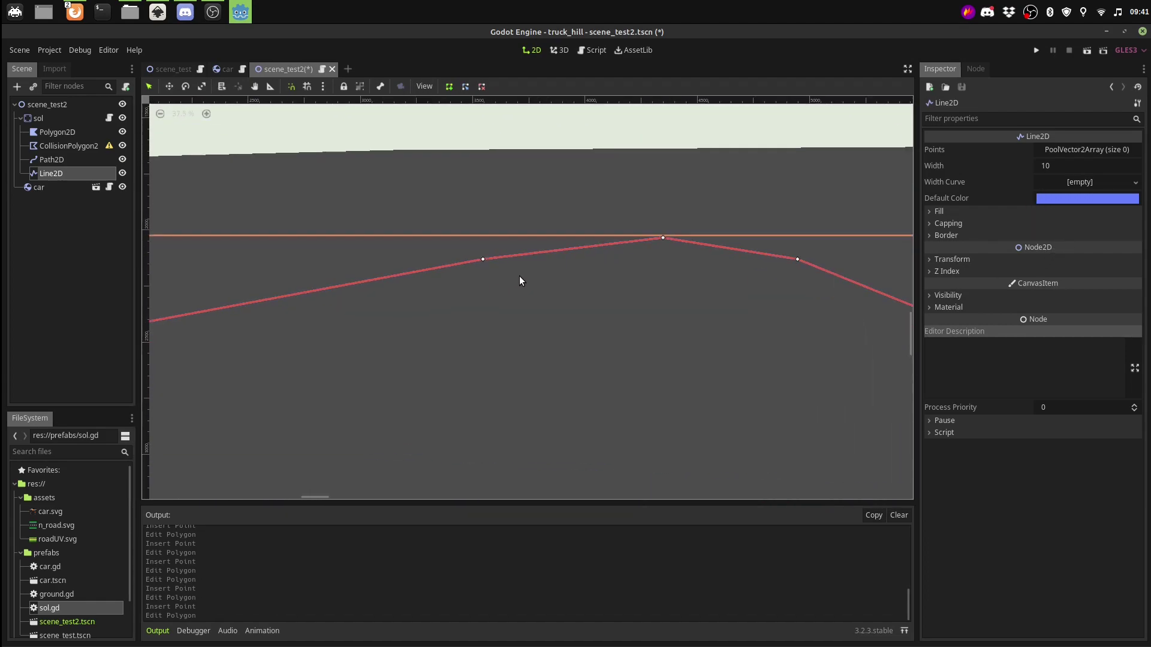
pyautogui.scroll(2, 520, 276)
pyautogui.scroll(3, 519, 275)
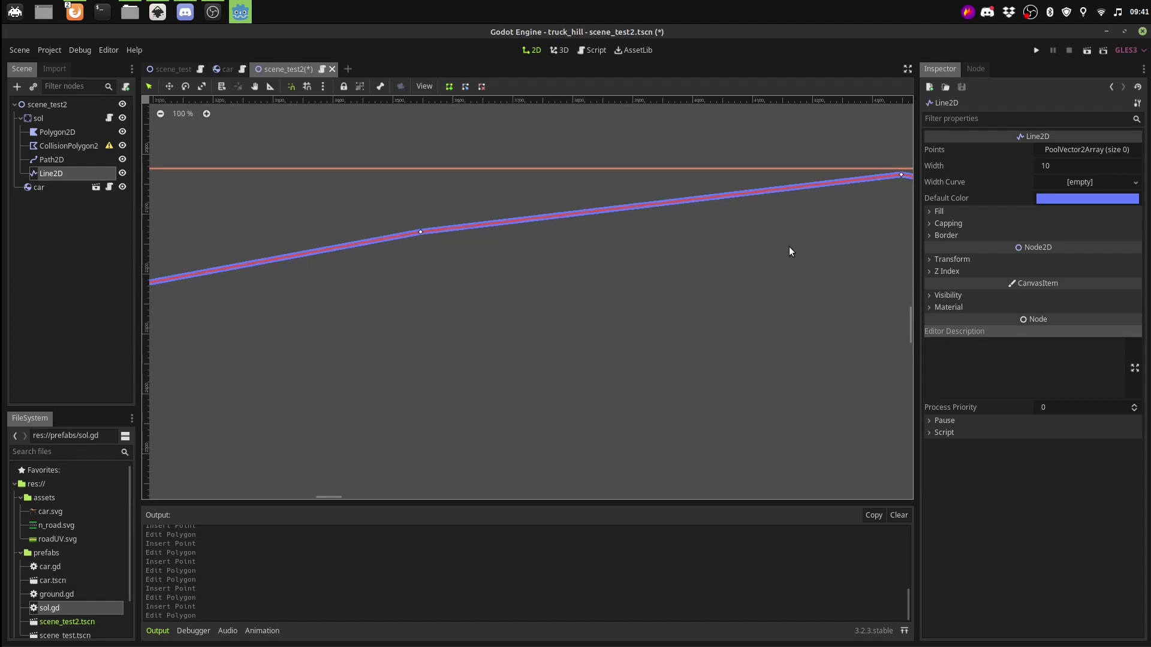
pyautogui.click(1056, 166)
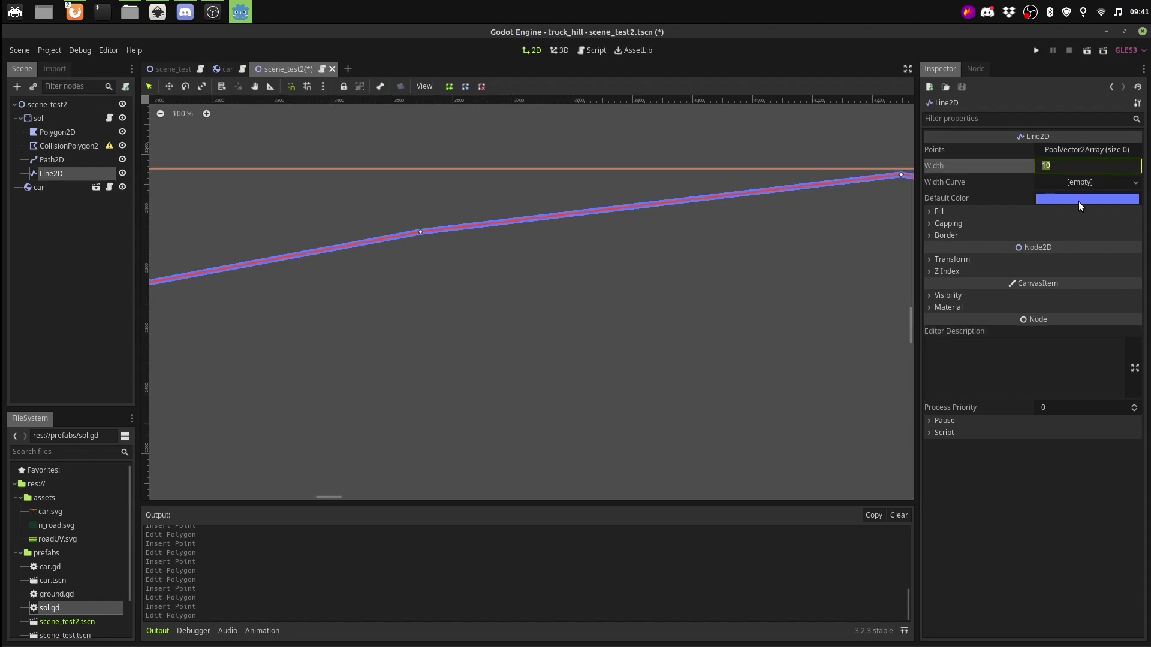
pyautogui.write('50')
pyautogui.press('Return')
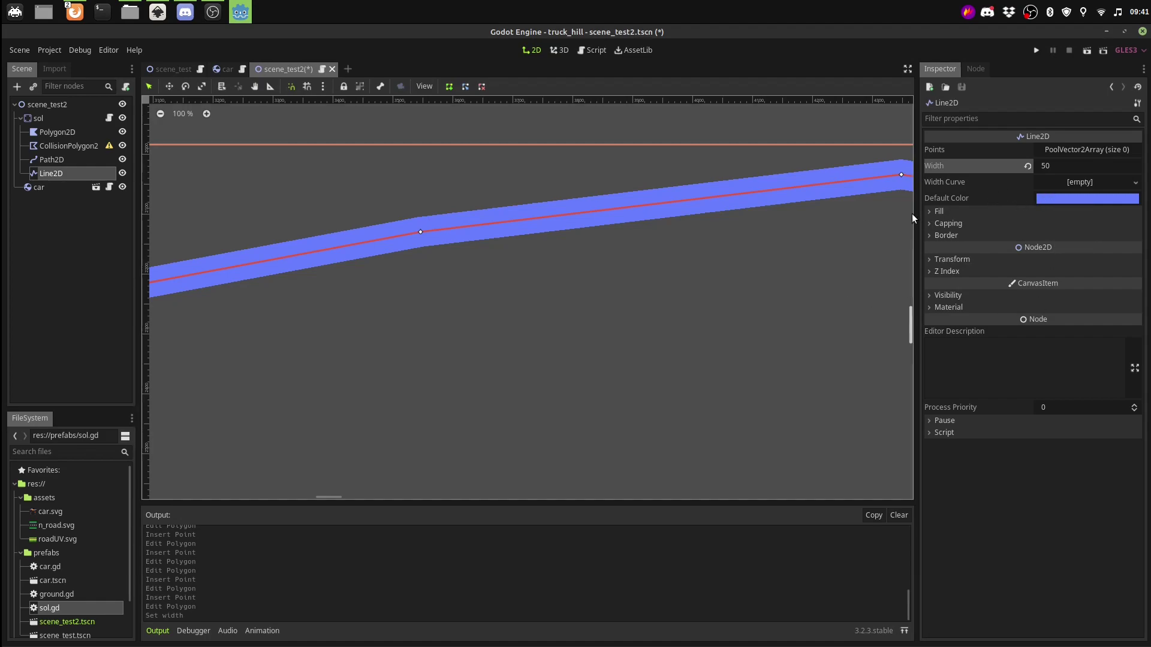
pyautogui.scroll(-10, 451, 279)
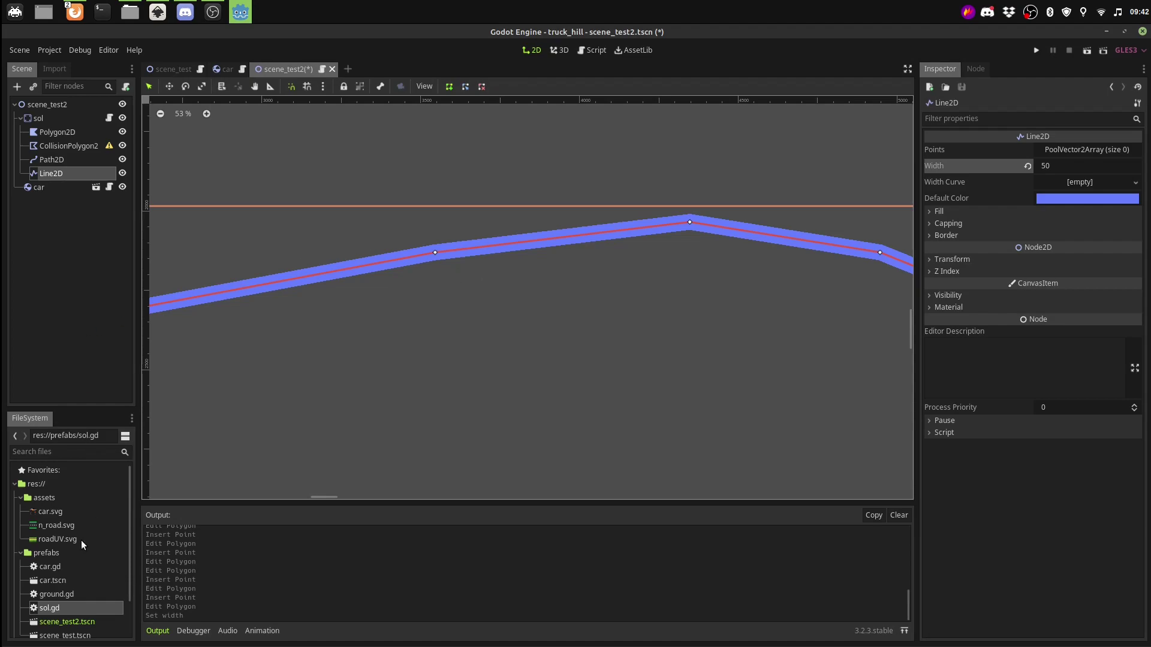
pyautogui.click(55, 541)
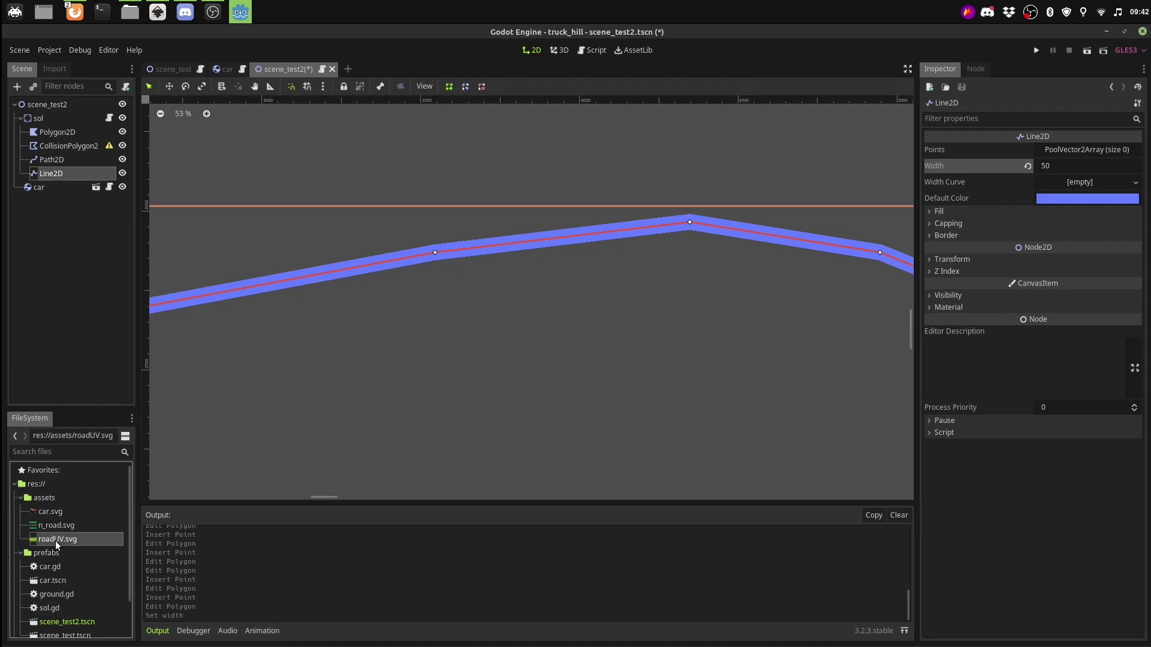
# Switch to Inkscape's roadUV.svg grass-and-dirt texture, set to export at 512 × 256 pixels
pyautogui.click(157, 12)
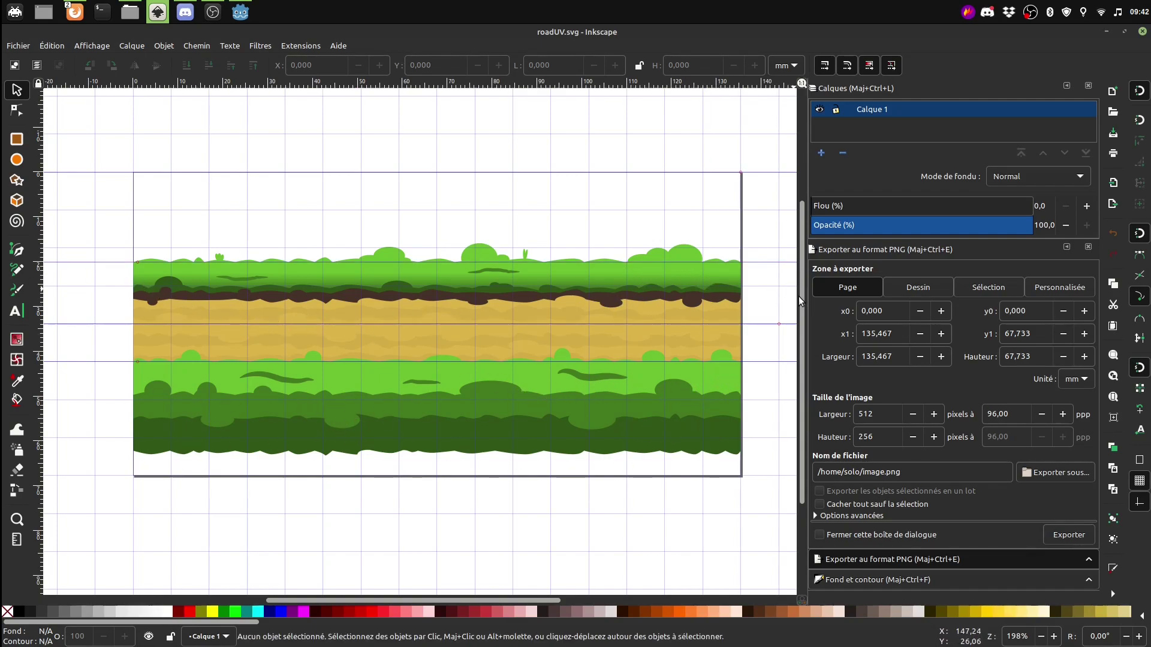
pyautogui.scroll(-5, 732, 301)
pyautogui.scroll(6, 727, 309)
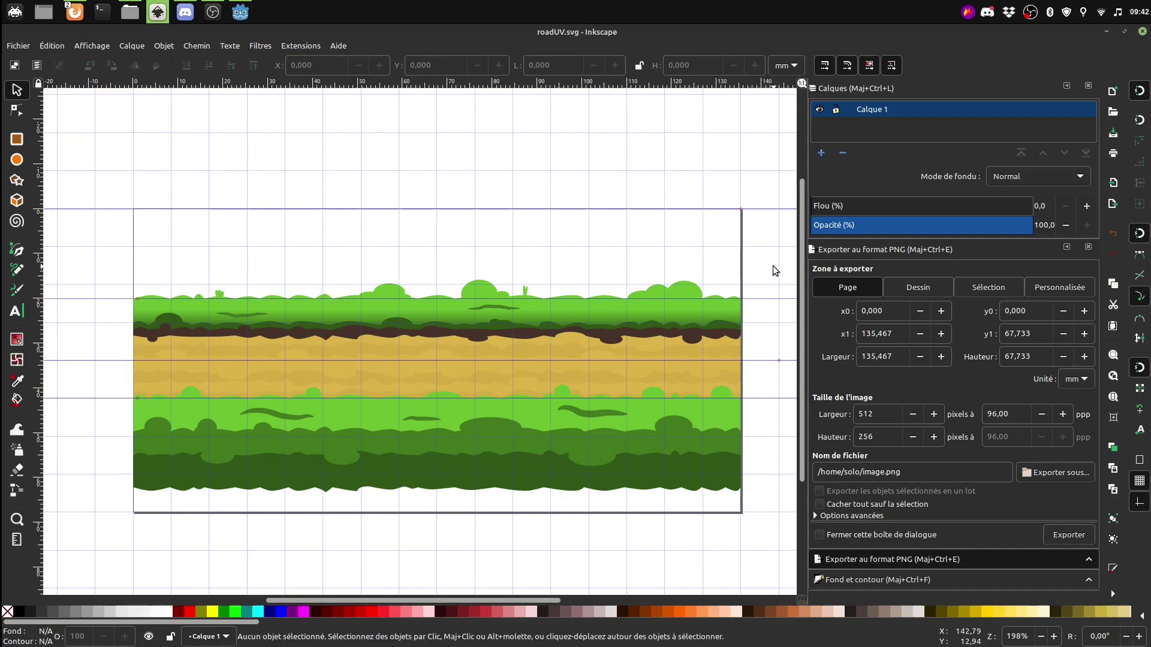
# Back in Godot, assign roadUV.svg as the Line2D's Fill texture
pyautogui.click(1106, 34)
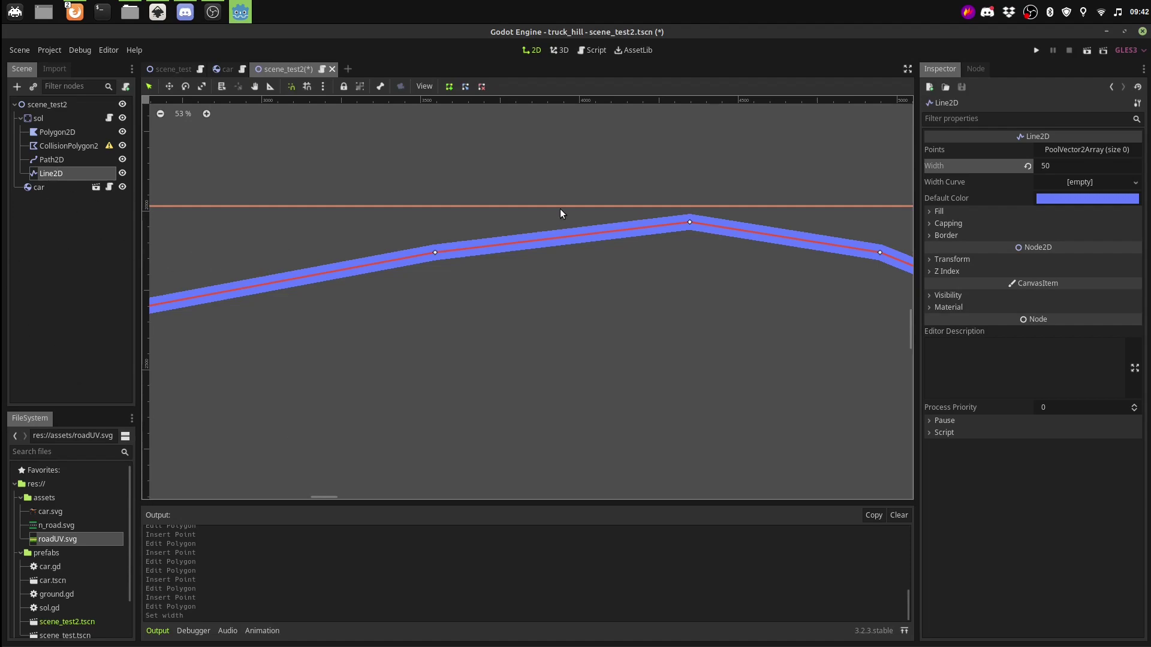
pyautogui.click(937, 212)
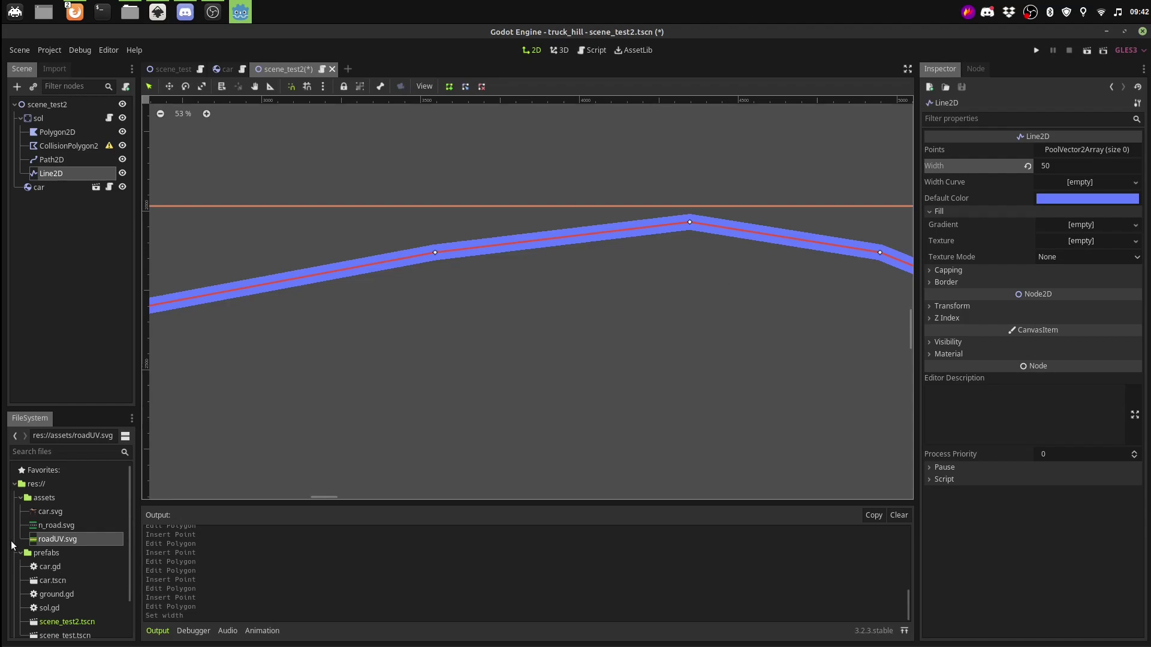
pyautogui.moveTo(57, 538); pyautogui.dragTo(1079, 243)
pyautogui.scroll(-3, 398, 330)
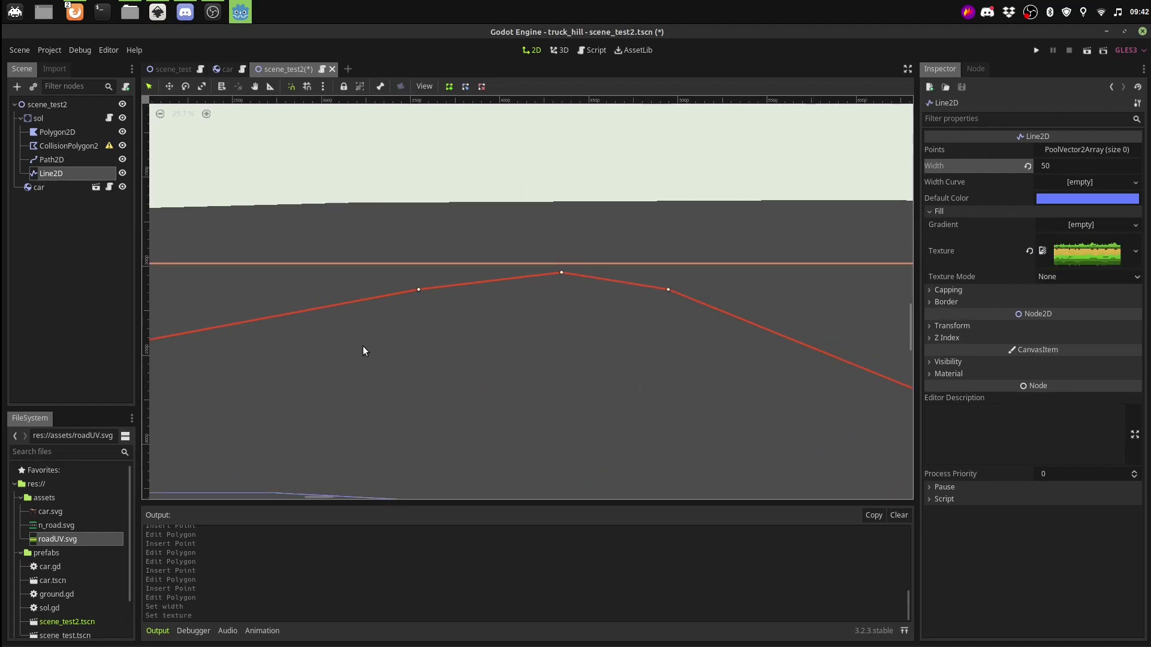
pyautogui.moveTo(362, 347); pyautogui.dragTo(710, 325, button='middle')
pyautogui.scroll(-1, 586, 344)
pyautogui.scroll(-2, 506, 341)
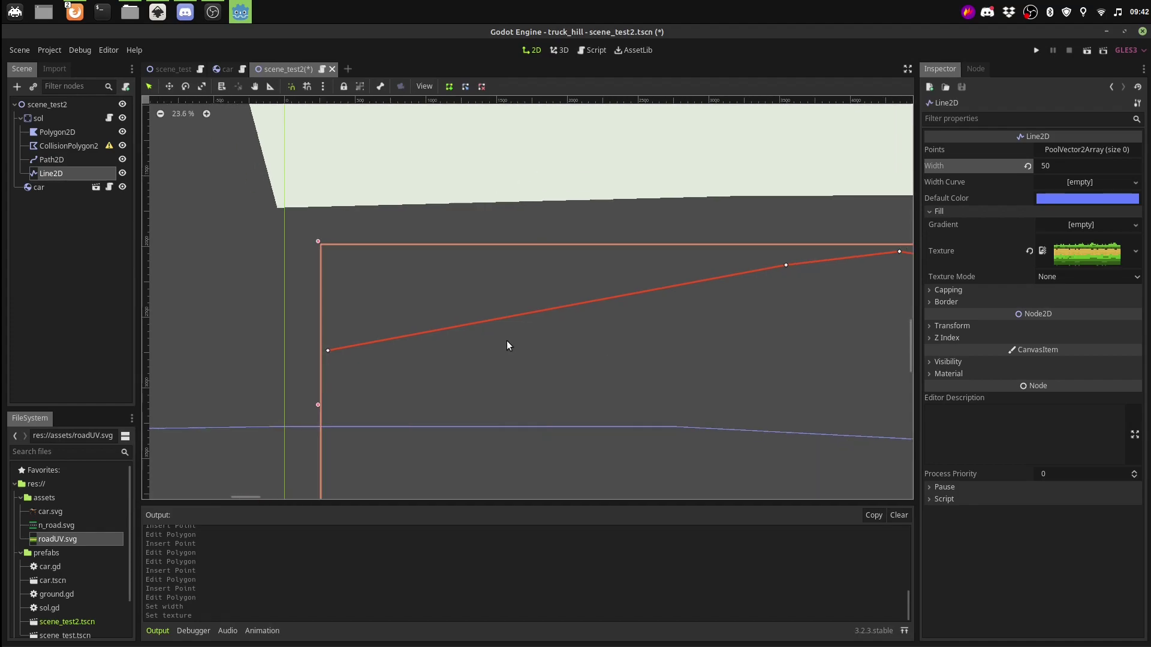
pyautogui.hscroll(5, 520, 336)
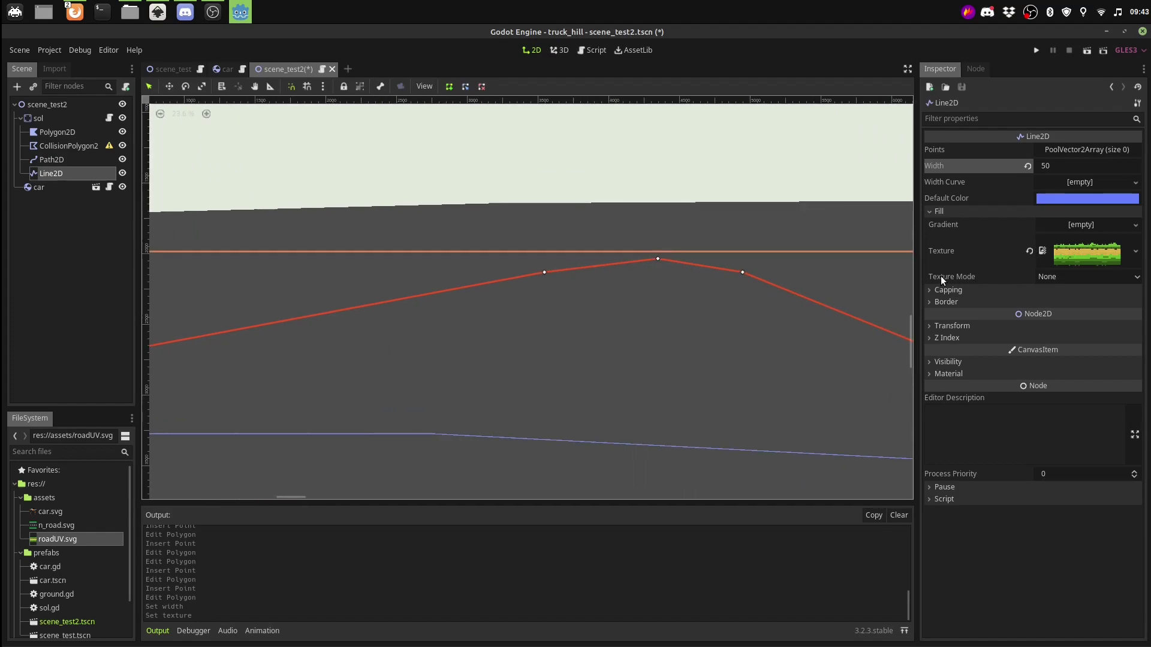
# Set the Line2D Texture Mode to Tile so the texture repeats along the line
pyautogui.click(1059, 275)
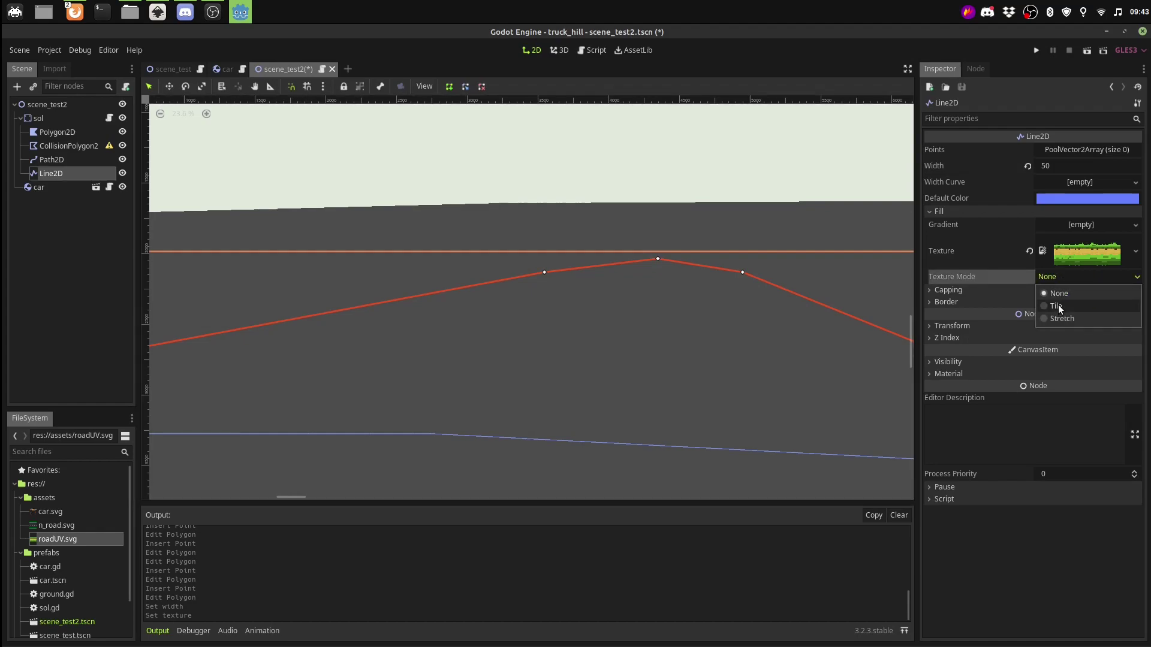
pyautogui.click(1058, 305)
pyautogui.scroll(1, 567, 278)
pyautogui.scroll(2, 570, 275)
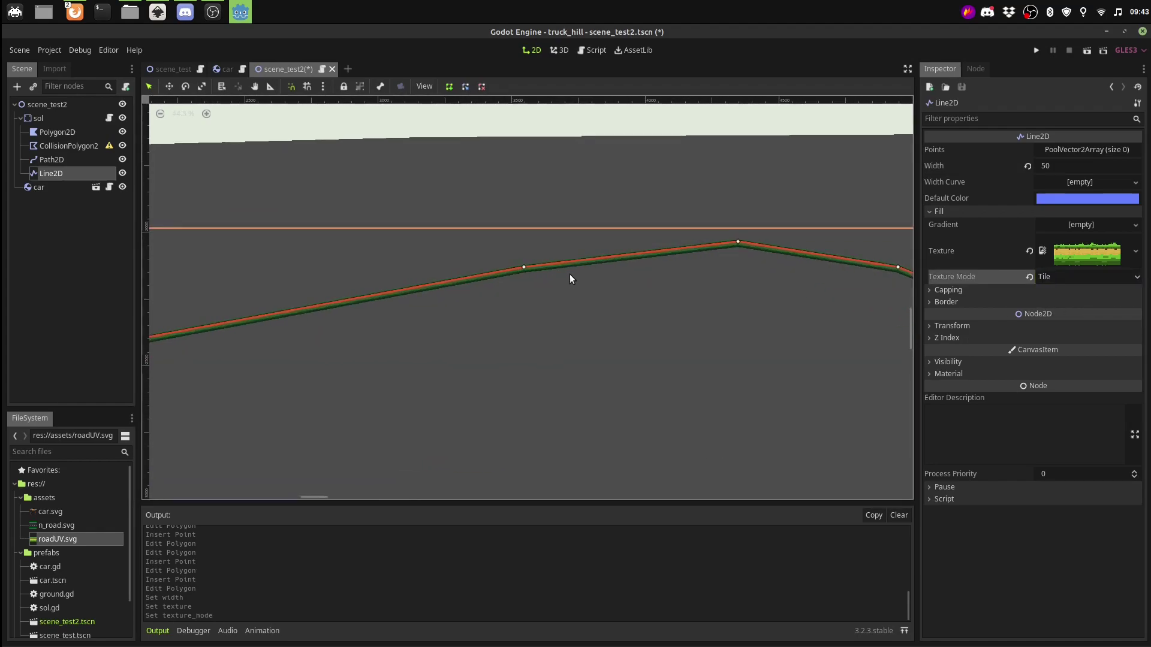
pyautogui.scroll(4, 569, 274)
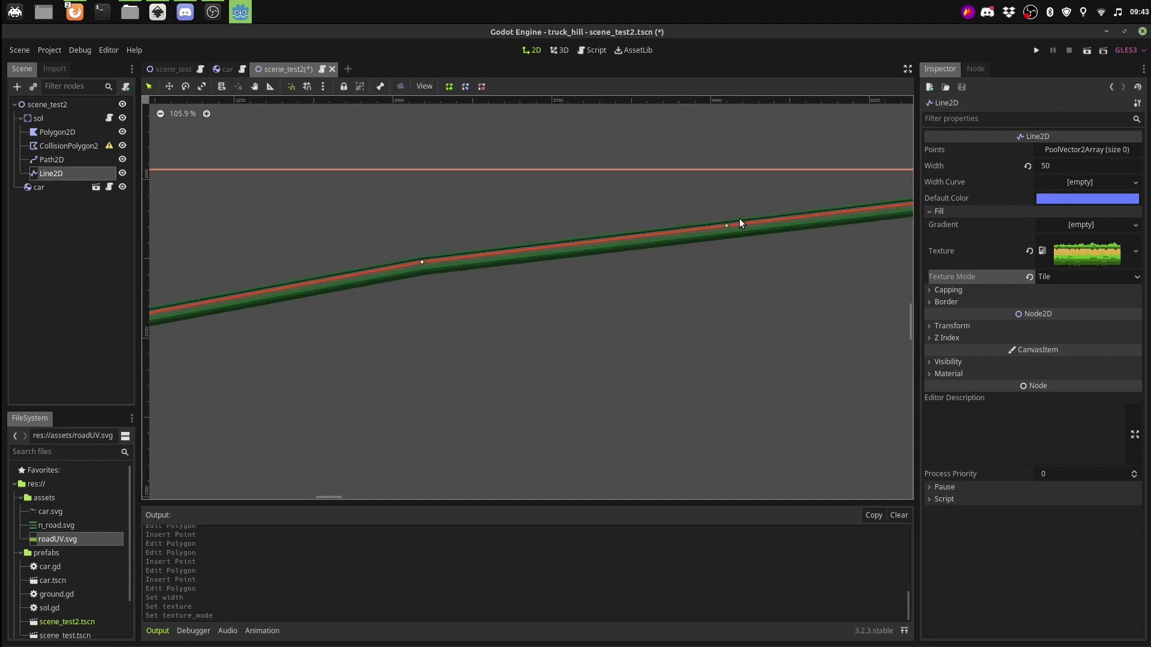
pyautogui.click(1055, 166)
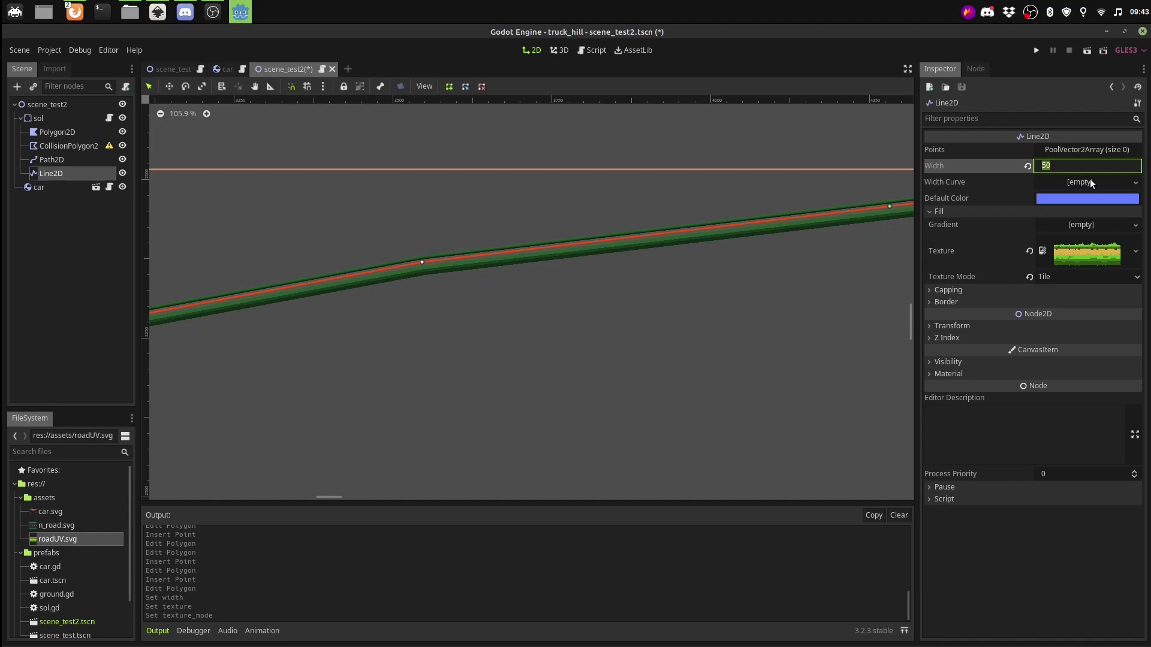
pyautogui.click(1076, 253)
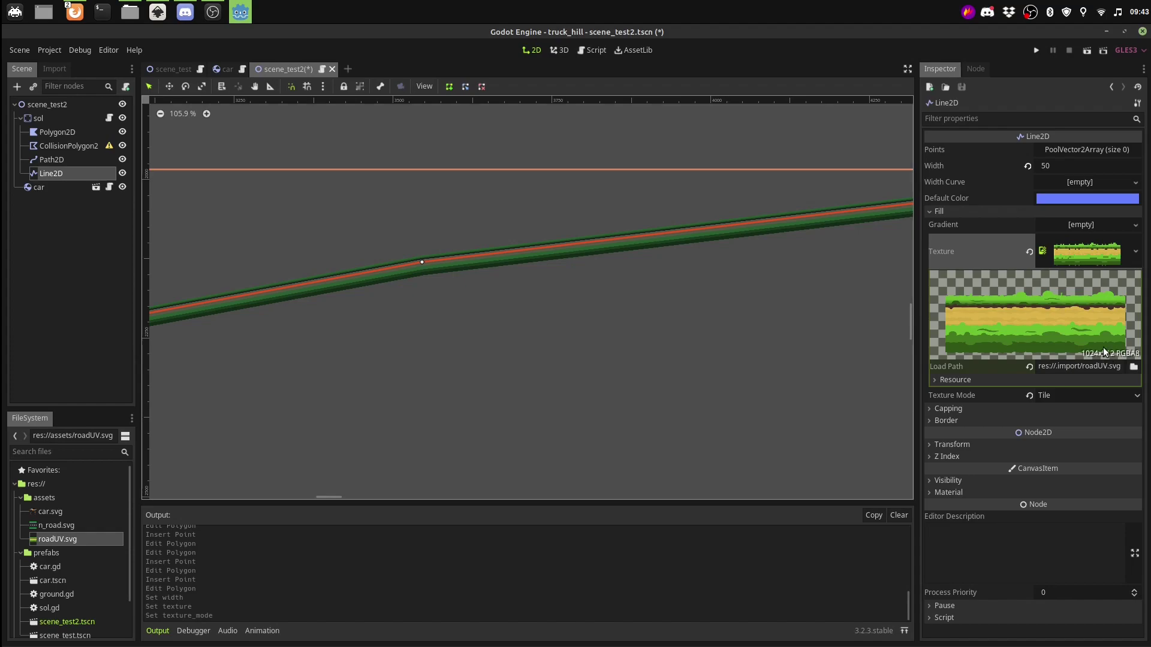
# Change the Line2D Width from 50 to 512 and zoom around to check the road strip
pyautogui.click(1052, 166)
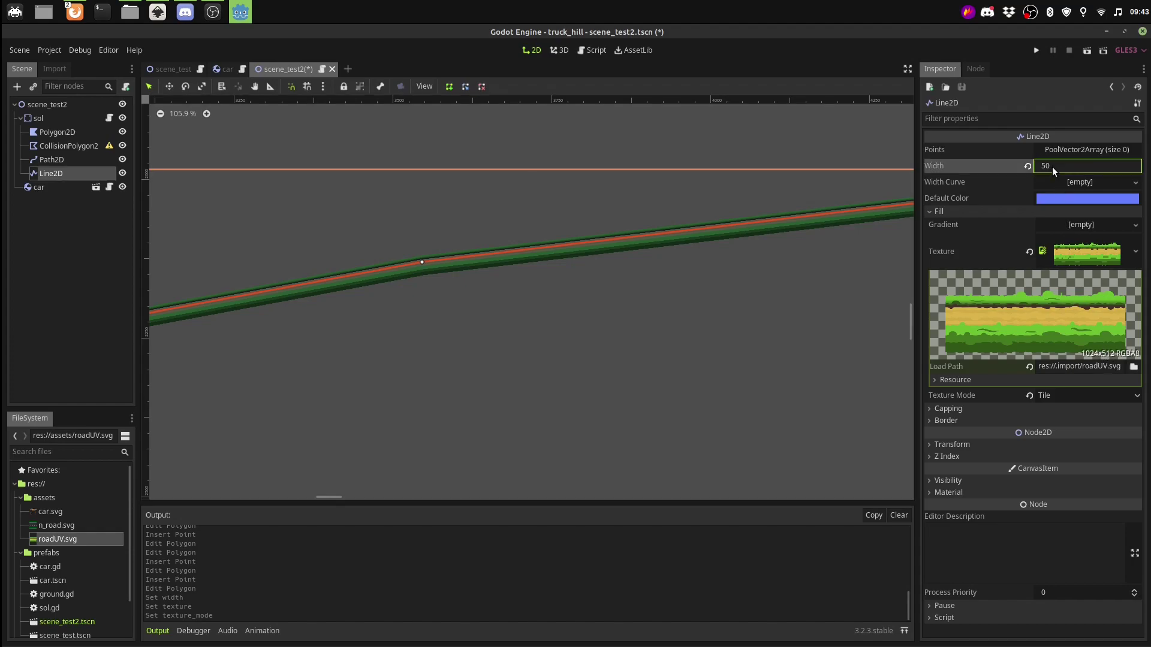
pyautogui.write('512')
pyautogui.press('Return')
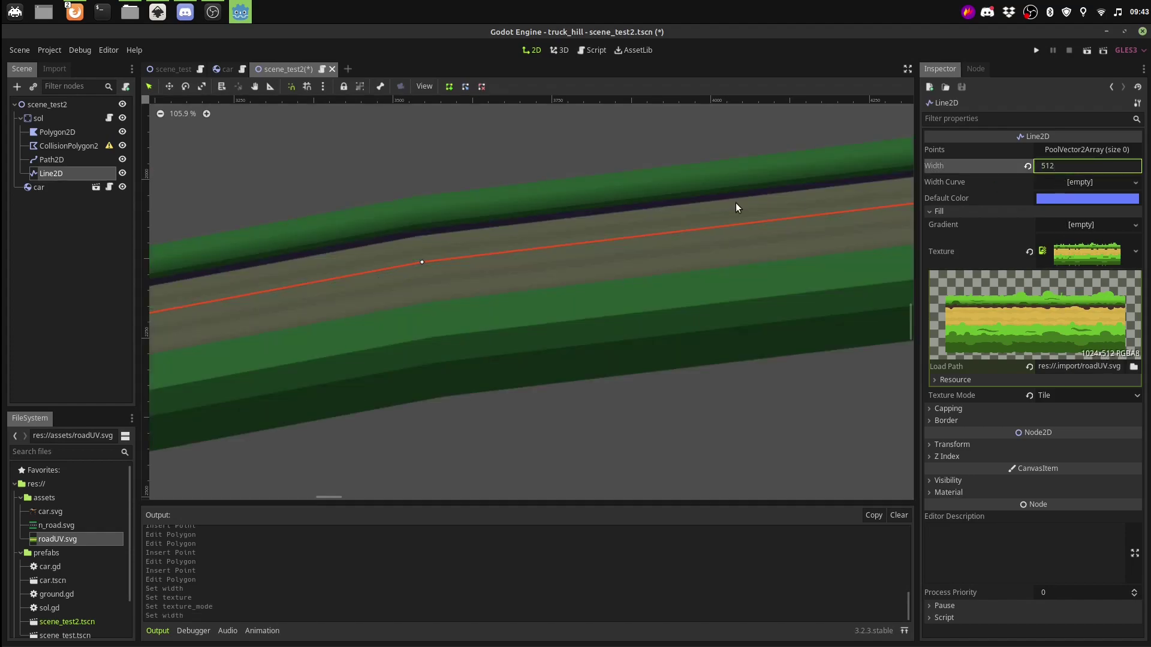
pyautogui.scroll(-4, 497, 256)
pyautogui.scroll(-6, 509, 260)
pyautogui.scroll(-1, 509, 265)
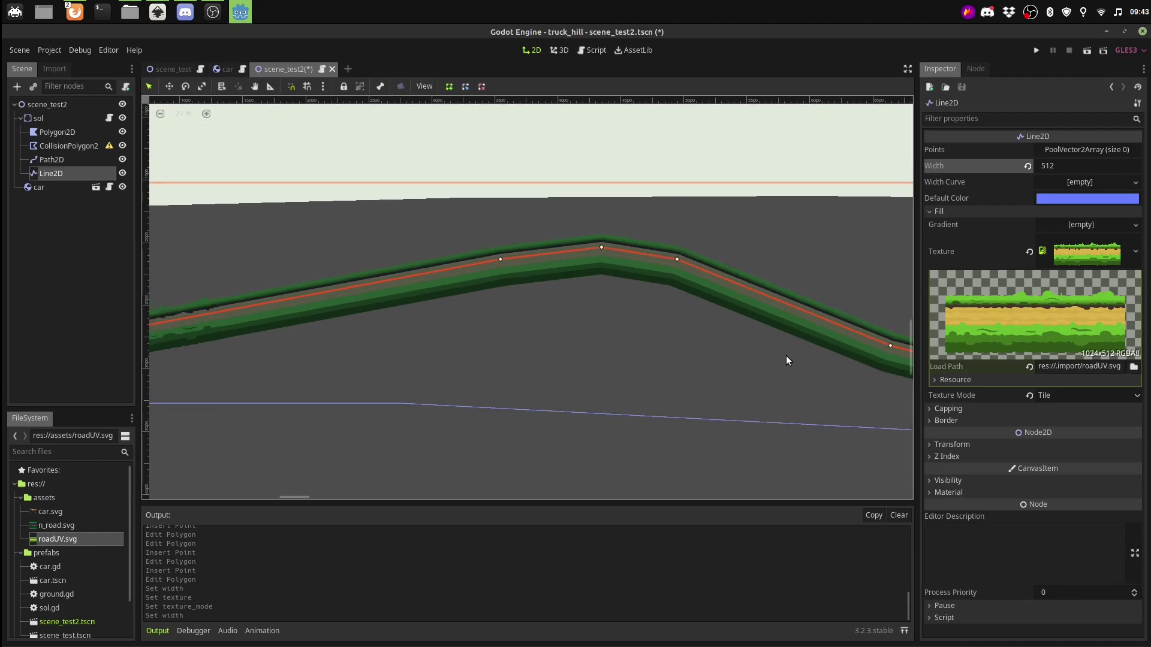
pyautogui.scroll(-3, 786, 353)
pyautogui.scroll(-2, 786, 351)
pyautogui.scroll(1, 710, 357)
pyautogui.scroll(-1, 468, 354)
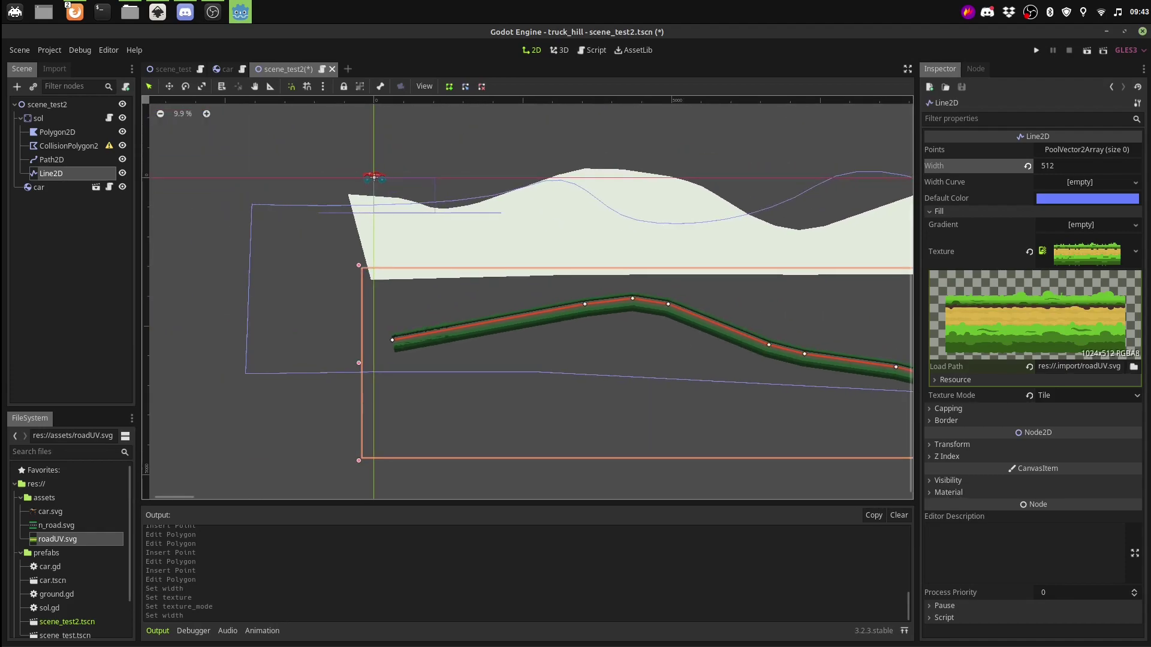
pyautogui.scroll(2, 424, 359)
pyautogui.scroll(2, 455, 342)
pyautogui.scroll(3, 473, 338)
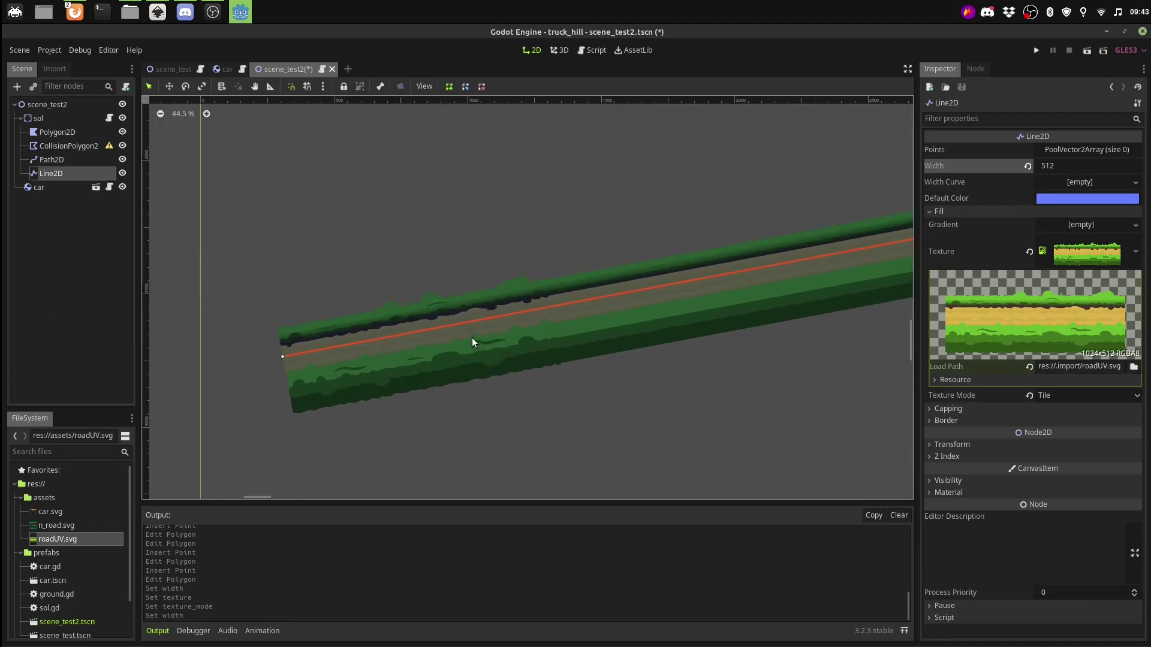
pyautogui.scroll(1, 407, 348)
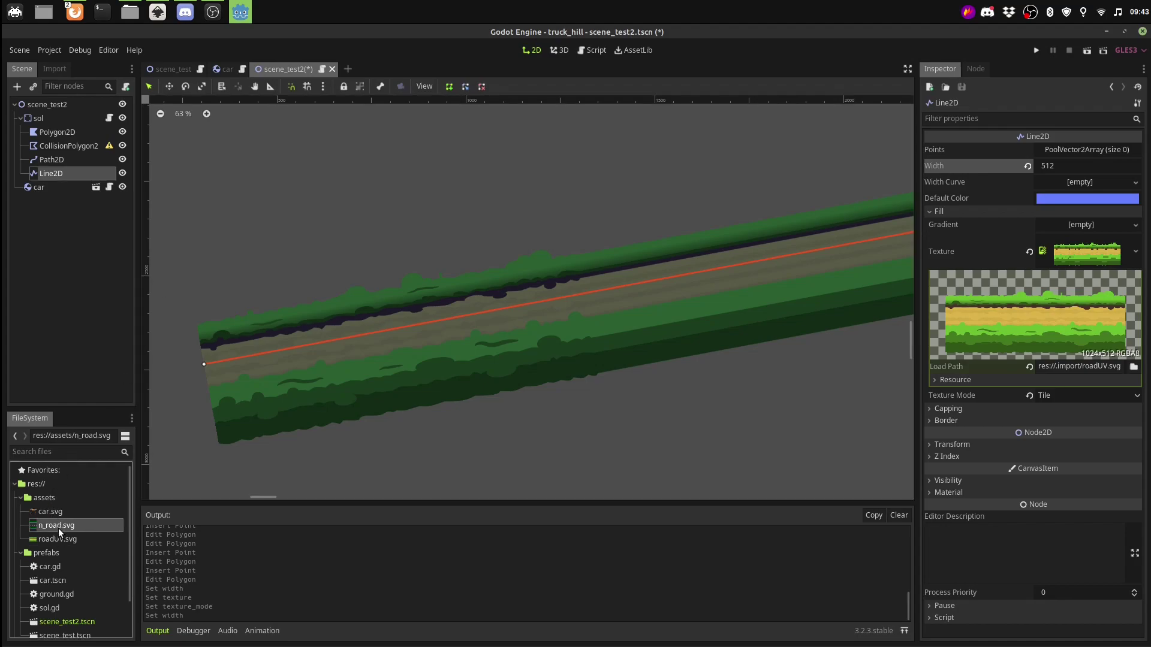
# Set roadUV.svg's import Repeat flag to Enabled and reimport the texture
pyautogui.click(54, 68)
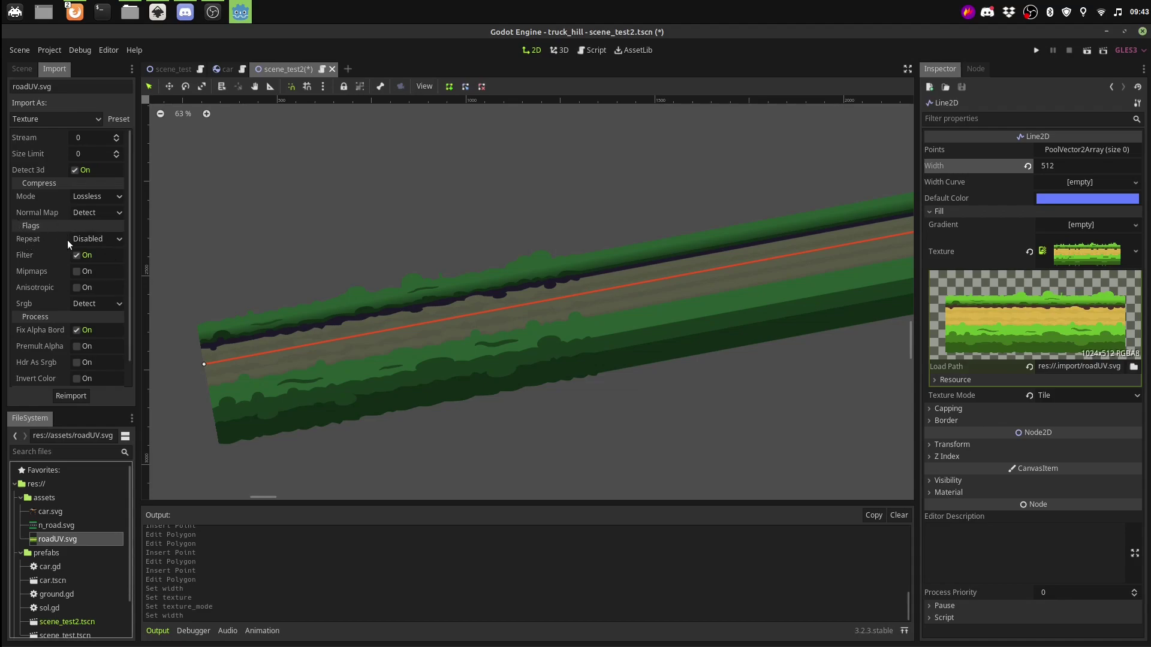
pyautogui.click(88, 240)
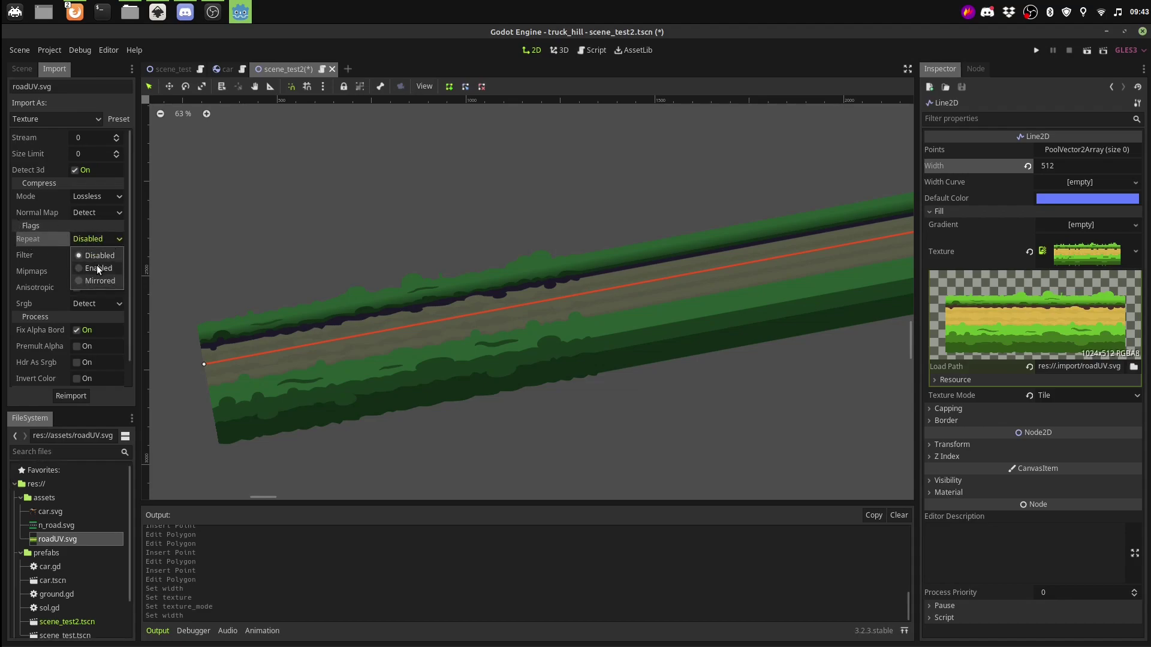
pyautogui.click(75, 398)
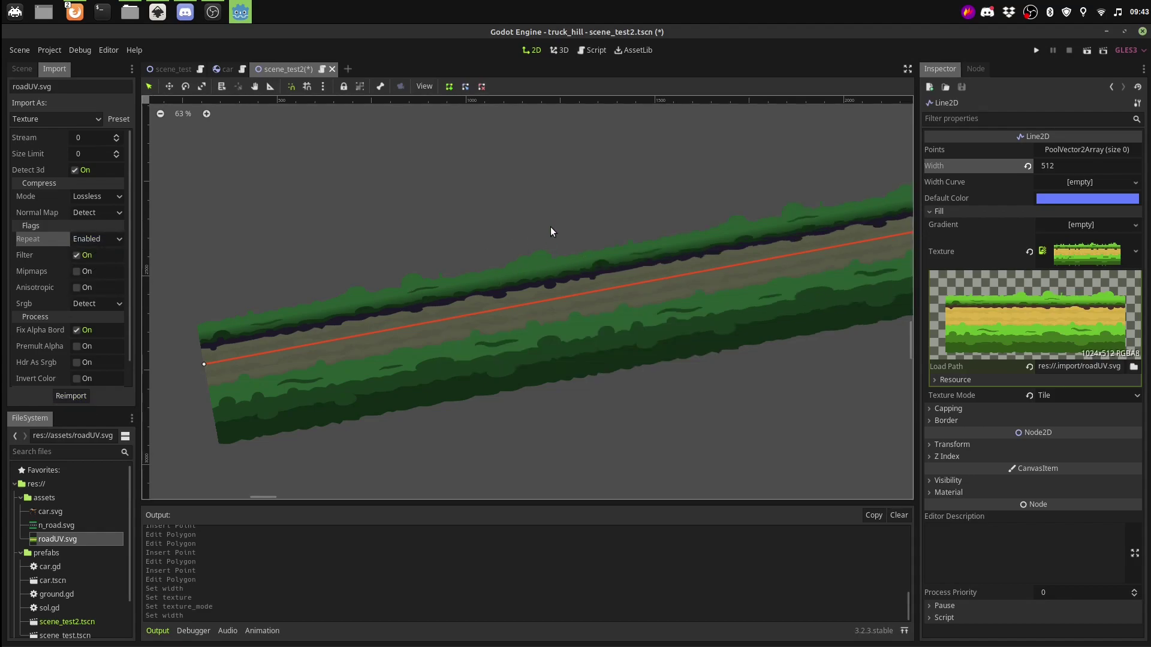
pyautogui.scroll(-3, 652, 306)
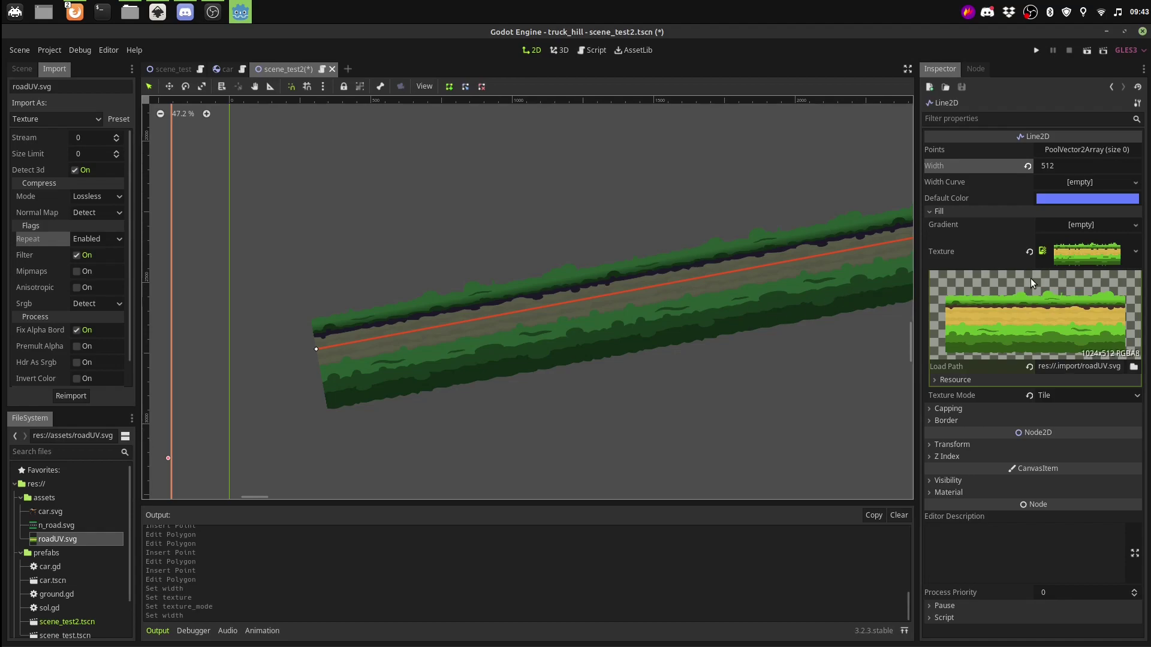
pyautogui.scroll(-2, 782, 293)
pyautogui.scroll(-2, 653, 300)
pyautogui.scroll(-2, 604, 328)
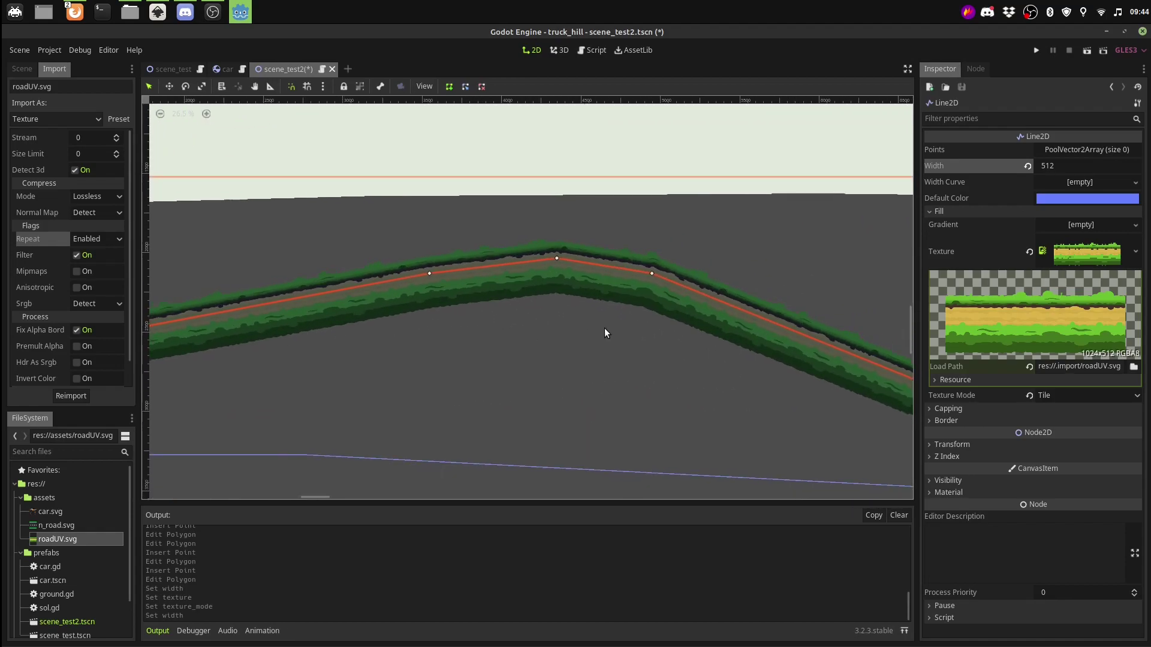
# Add several points along the downhill stretch of the road line
pyautogui.moveTo(604, 333); pyautogui.dragTo(460, 304, button='middle')
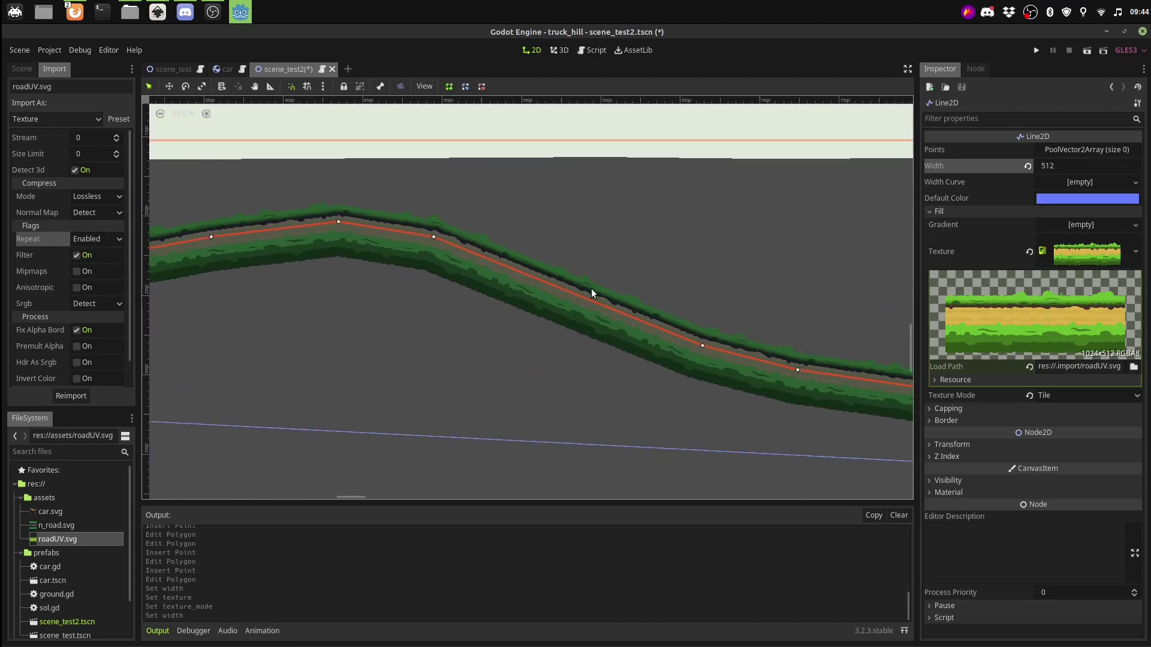
pyautogui.click(577, 300)
pyautogui.moveTo(829, 371)
pyautogui.mouseDown(button='middle')
pyautogui.moveTo(530, 340)
pyautogui.moveTo(373, 256)
pyautogui.mouseUp(button='middle')
pyautogui.click(492, 273)
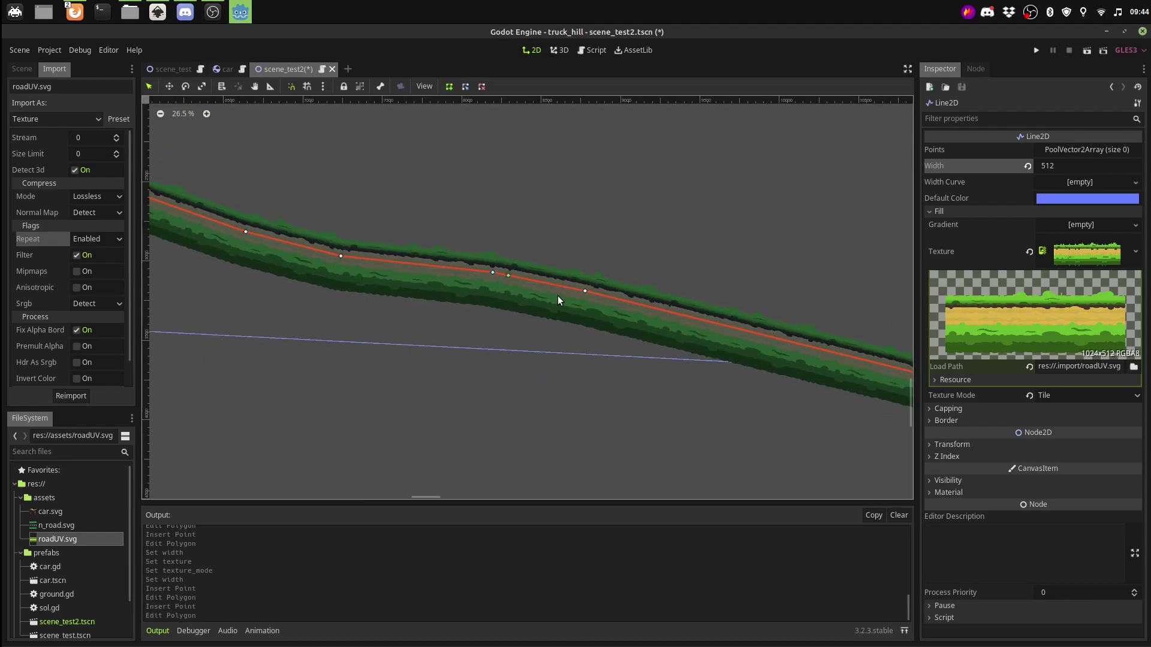
pyautogui.moveTo(643, 305); pyautogui.dragTo(668, 316)
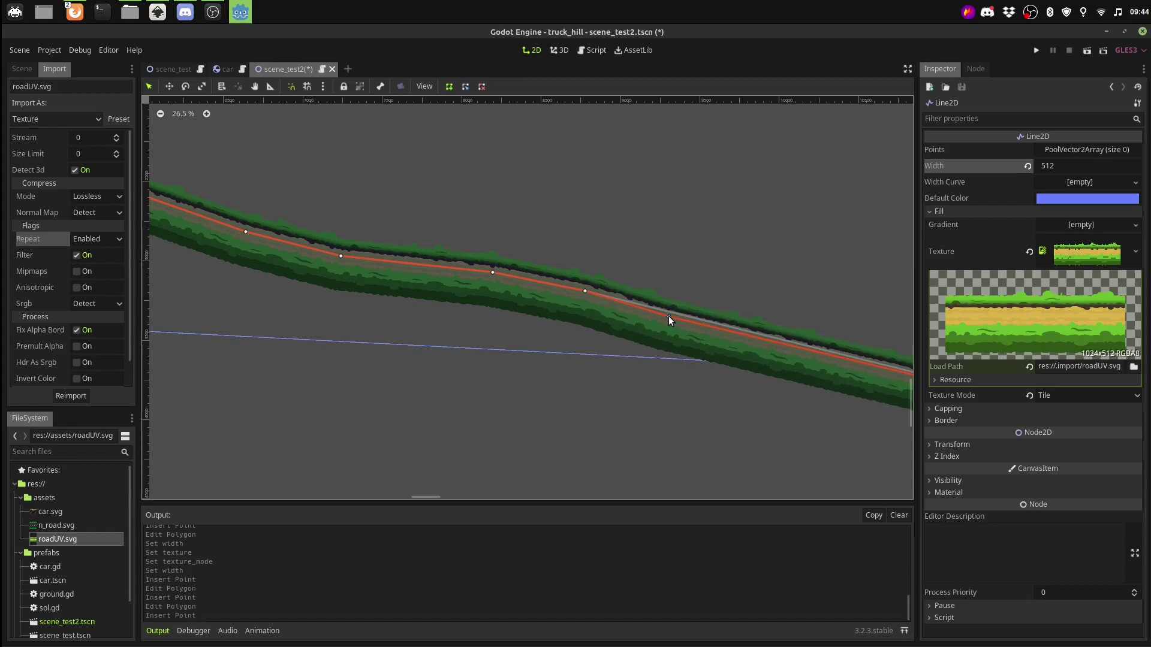
pyautogui.moveTo(744, 334); pyautogui.dragTo(817, 371)
pyautogui.click(804, 359)
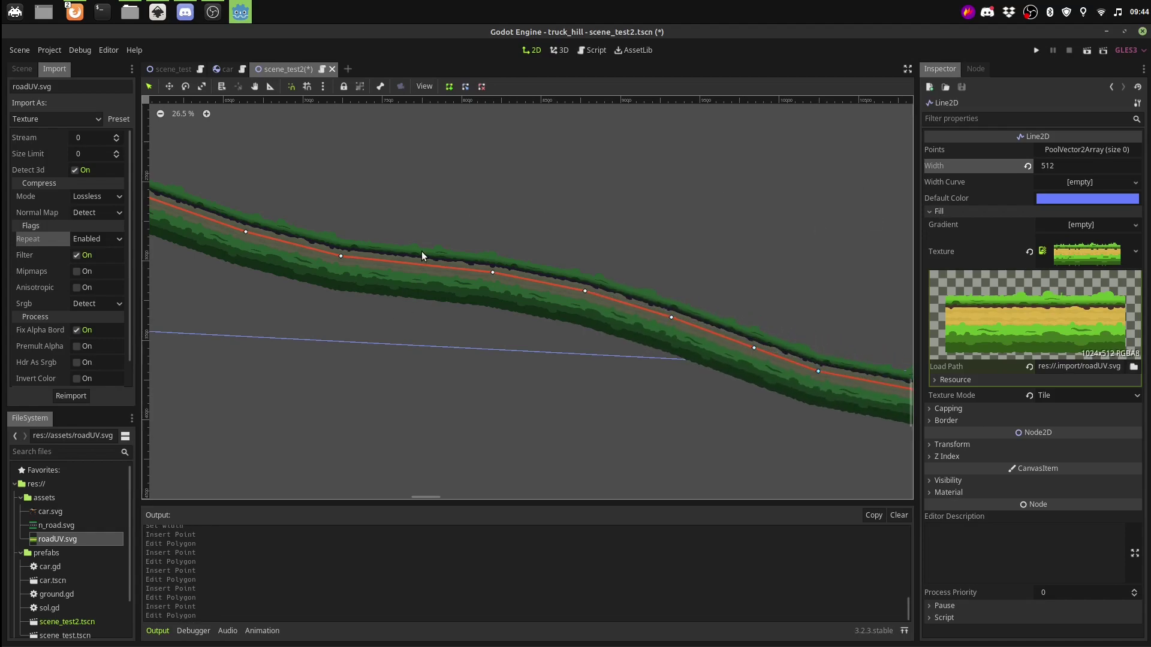
# Set the Line2D's Default Color to white
pyautogui.click(1059, 198)
pyautogui.moveTo(934, 110); pyautogui.dragTo(846, 46)
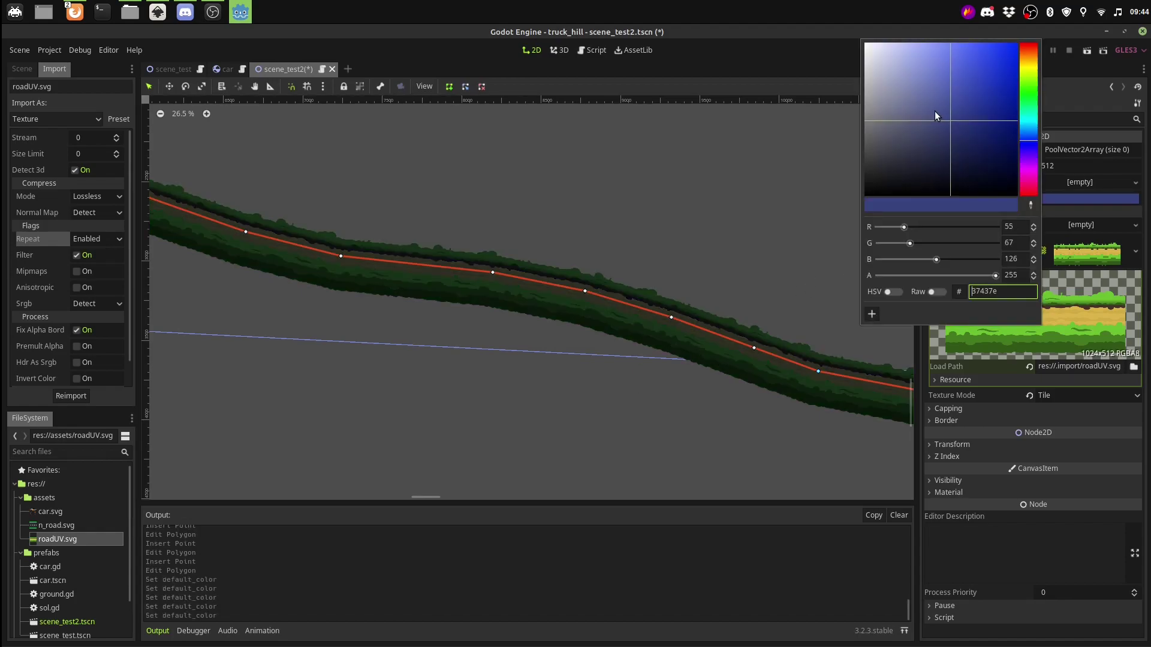
pyautogui.click(765, 56)
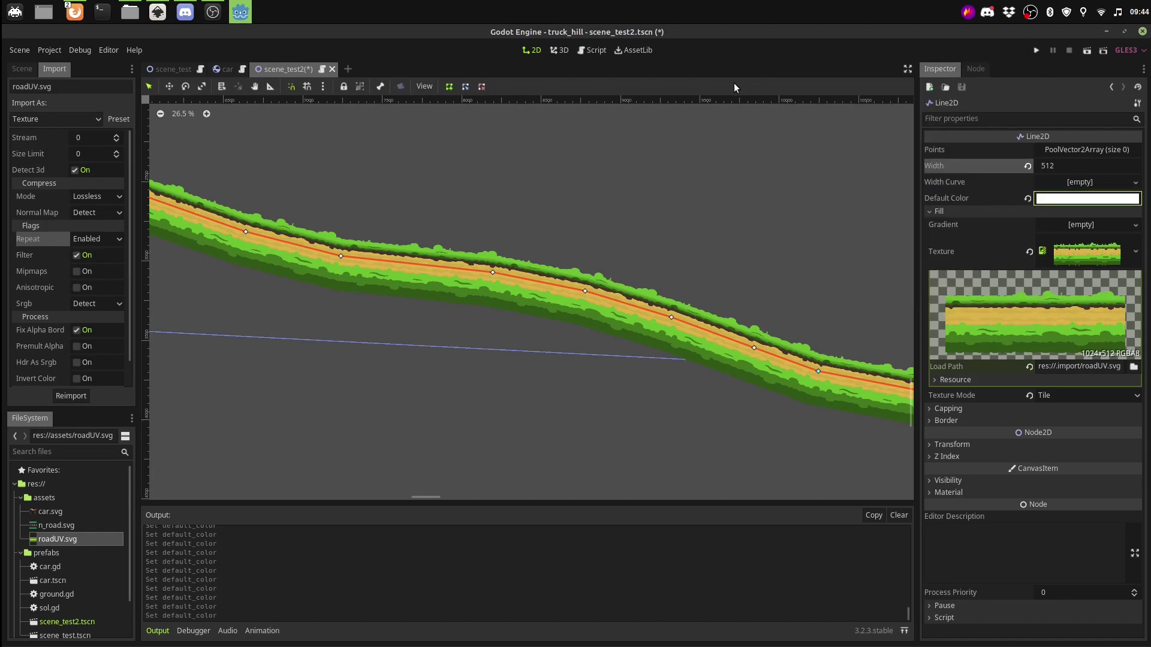
# Add another point on the road line near the hill's peak
pyautogui.moveTo(297, 311); pyautogui.dragTo(588, 311, button='middle')
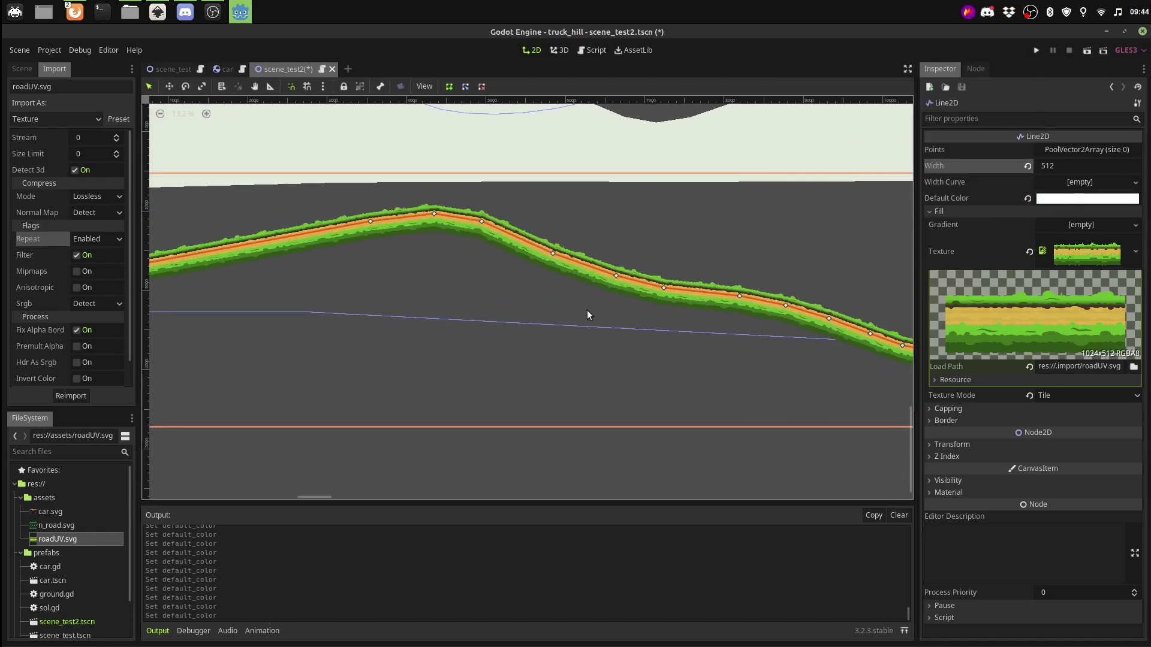
pyautogui.scroll(2, 826, 308)
pyautogui.scroll(2, 602, 243)
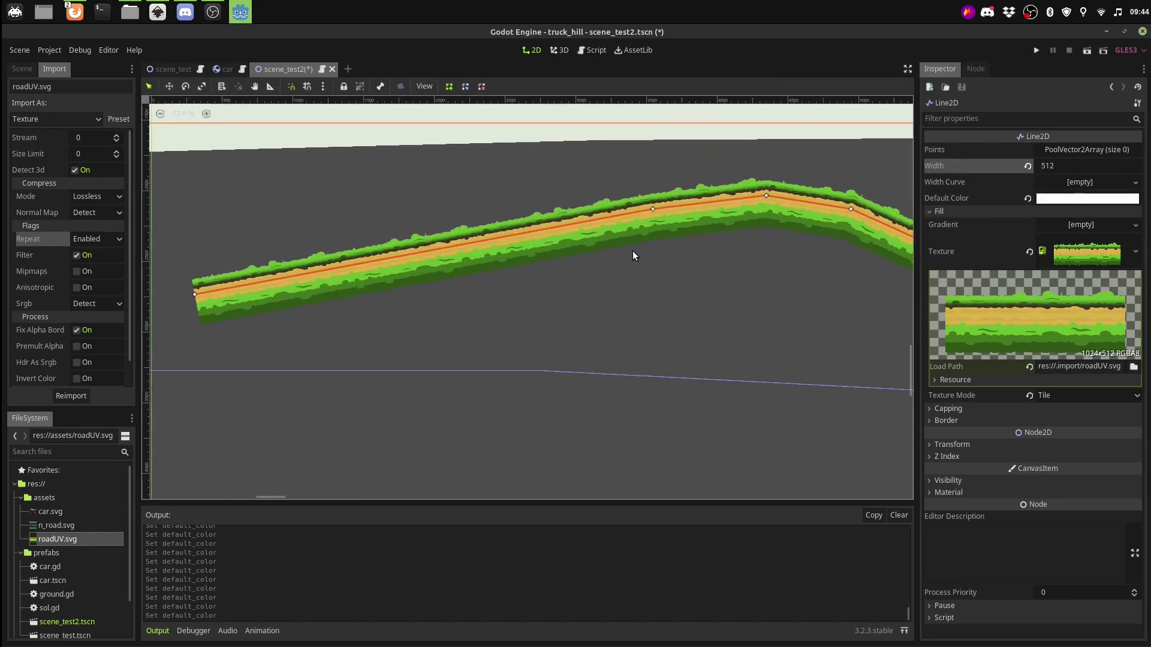
pyautogui.scroll(3, 632, 251)
pyautogui.click(515, 223)
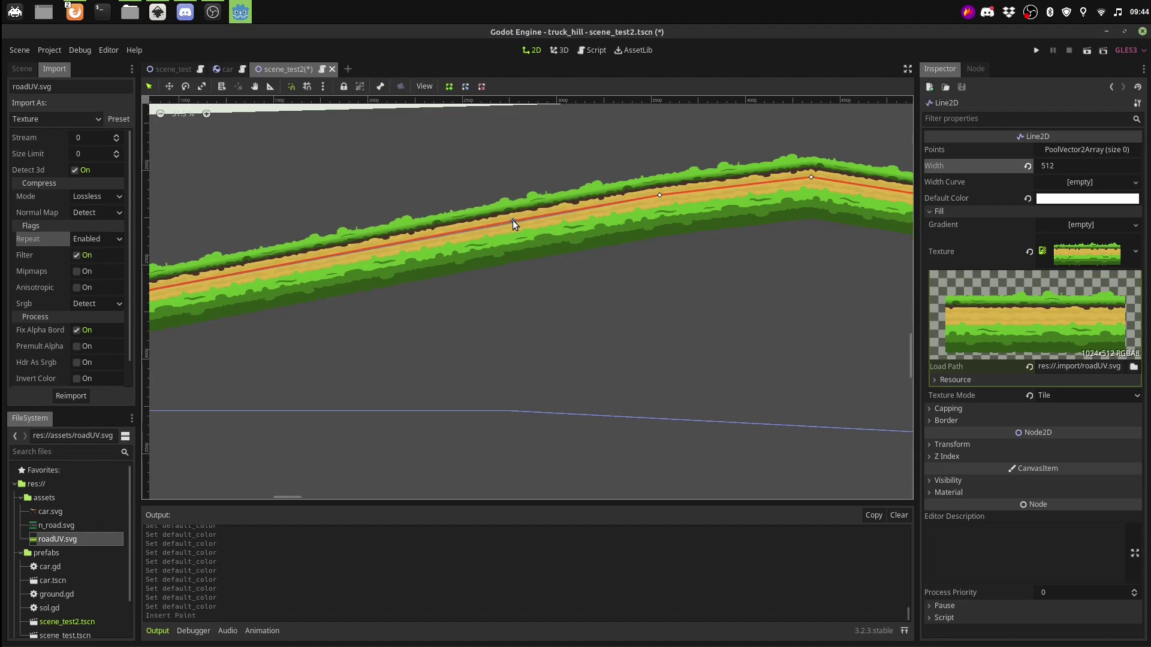
pyautogui.scroll(-2, 752, 203)
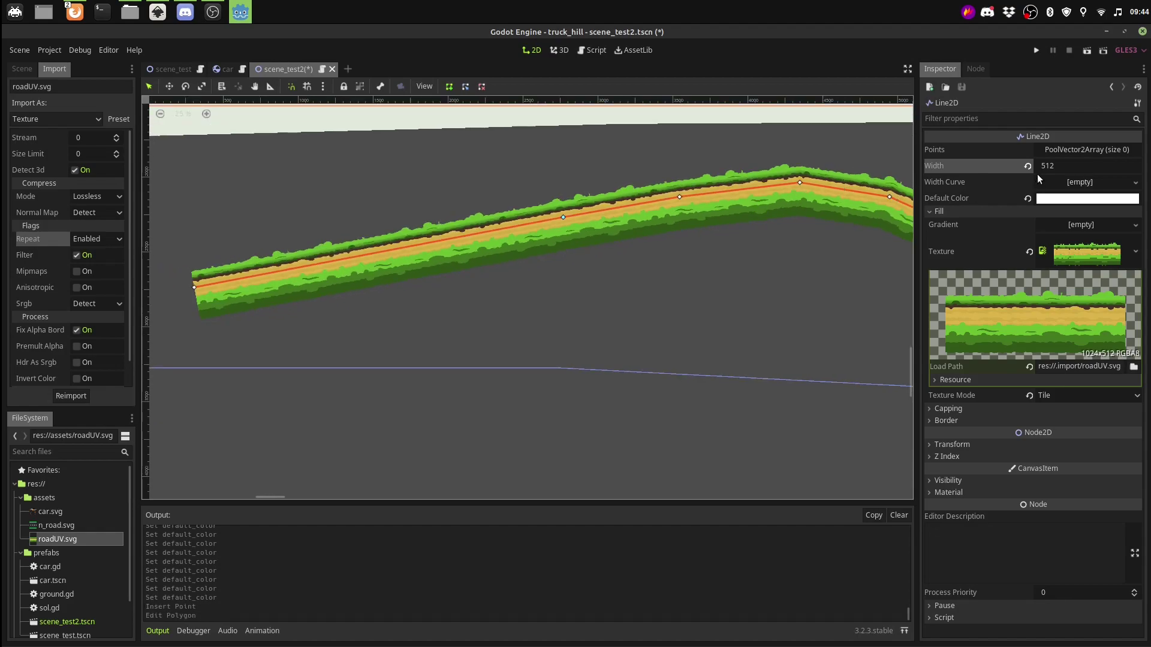
pyautogui.moveTo(448, 190); pyautogui.dragTo(491, 293, button='middle')
pyautogui.scroll(1, 444, 218)
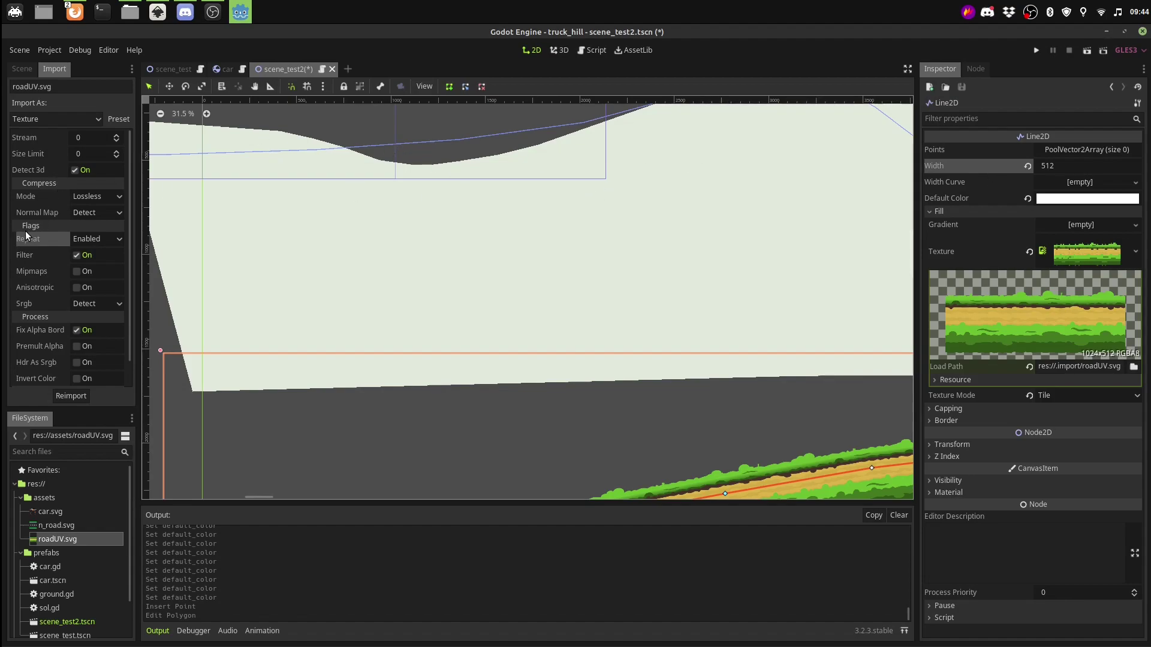
# Open the sol.gd ground script from the Scene tab
pyautogui.click(20, 70)
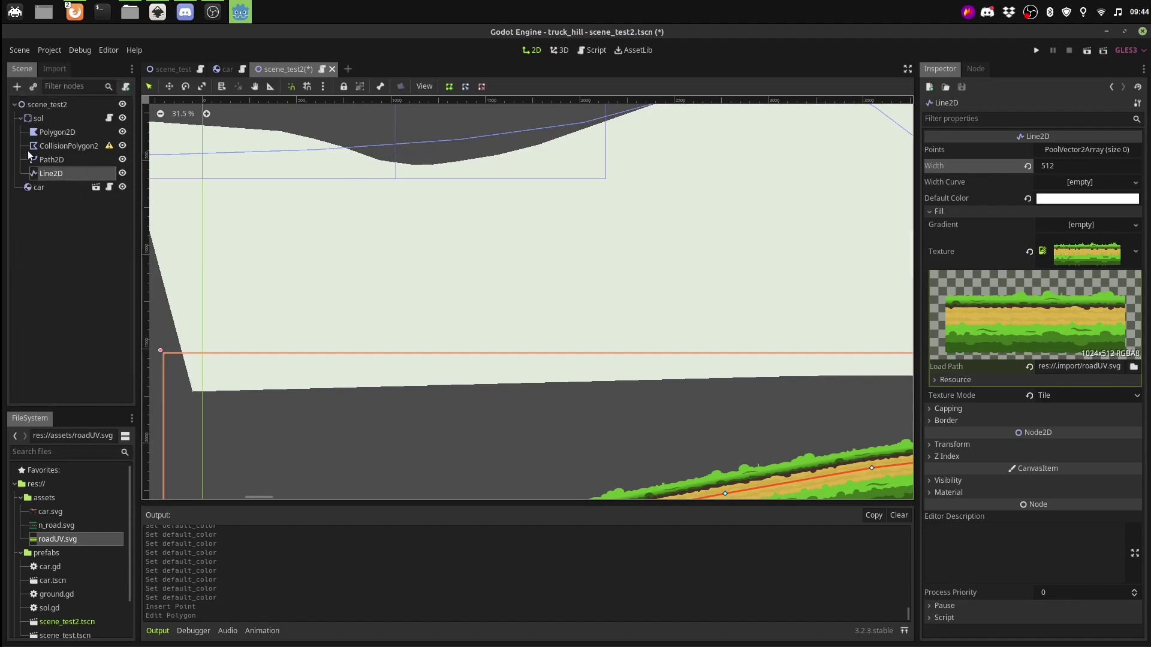
pyautogui.scroll(-2, 337, 277)
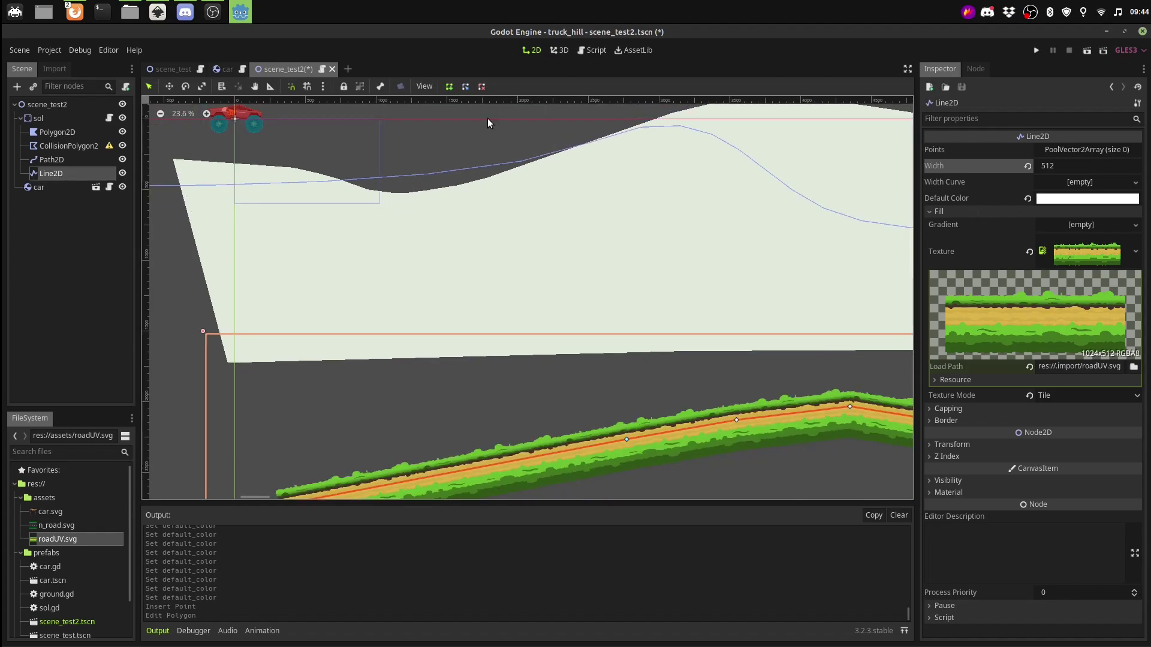
pyautogui.click(599, 51)
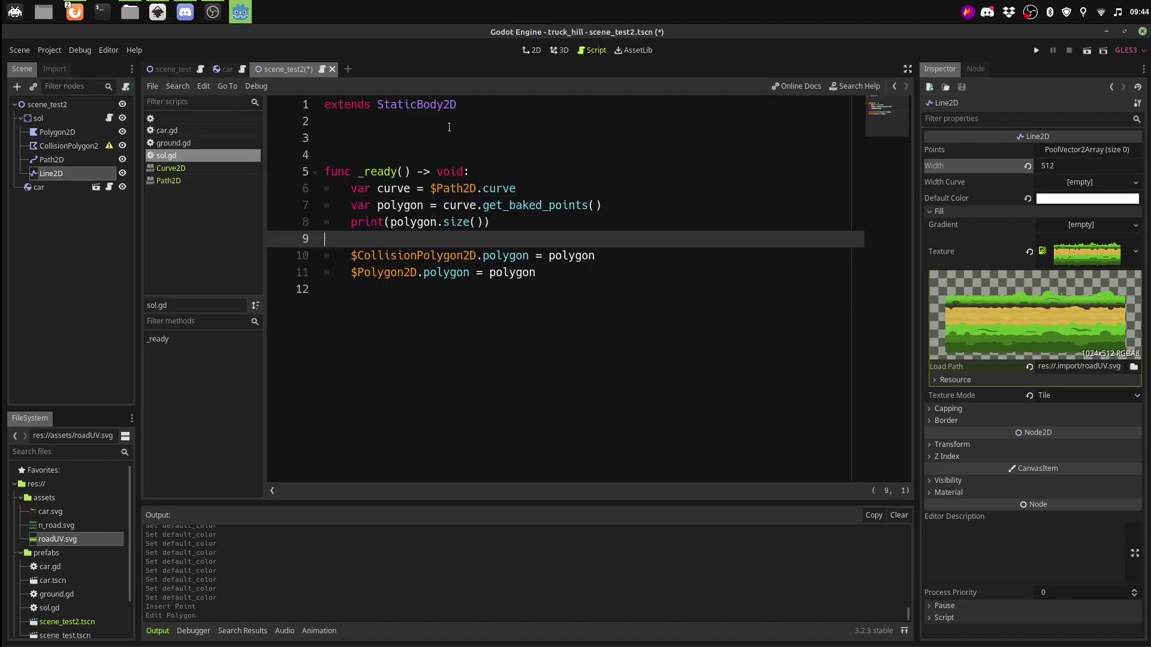
# Add '$Line2D.points = polygon' below the Polygon2D assignment in _ready()
pyautogui.click(551, 274)
pyautogui.press('Return')
pyautogui.write('$')
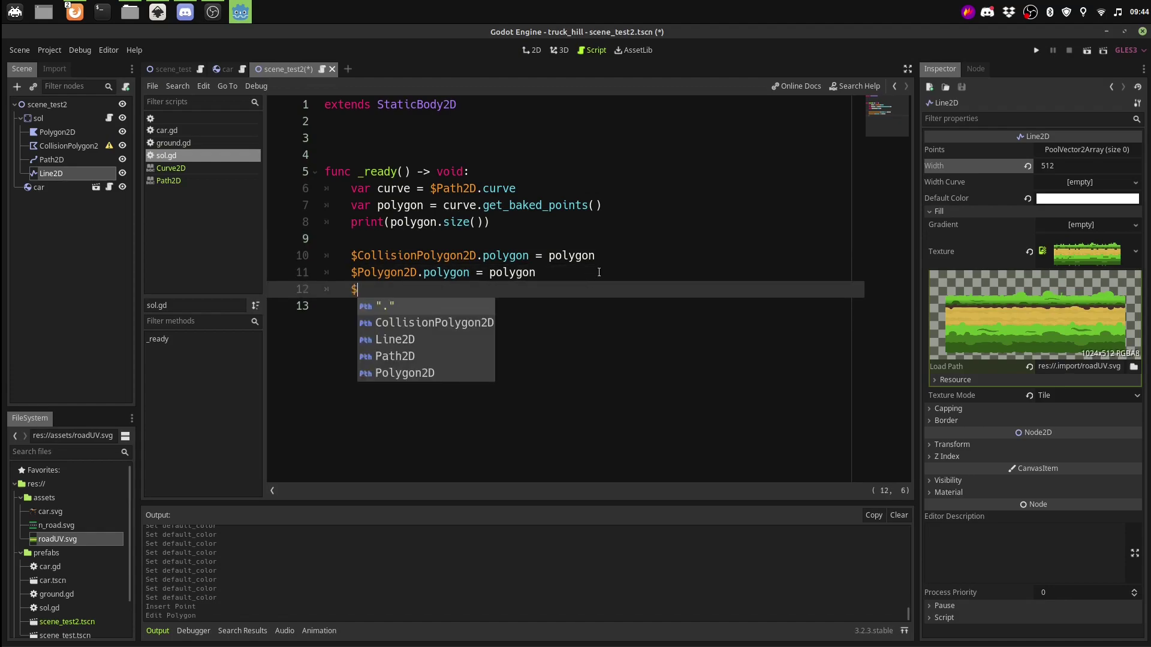
pyautogui.write('li')
pyautogui.press('Return')
pyautogui.write('.p')
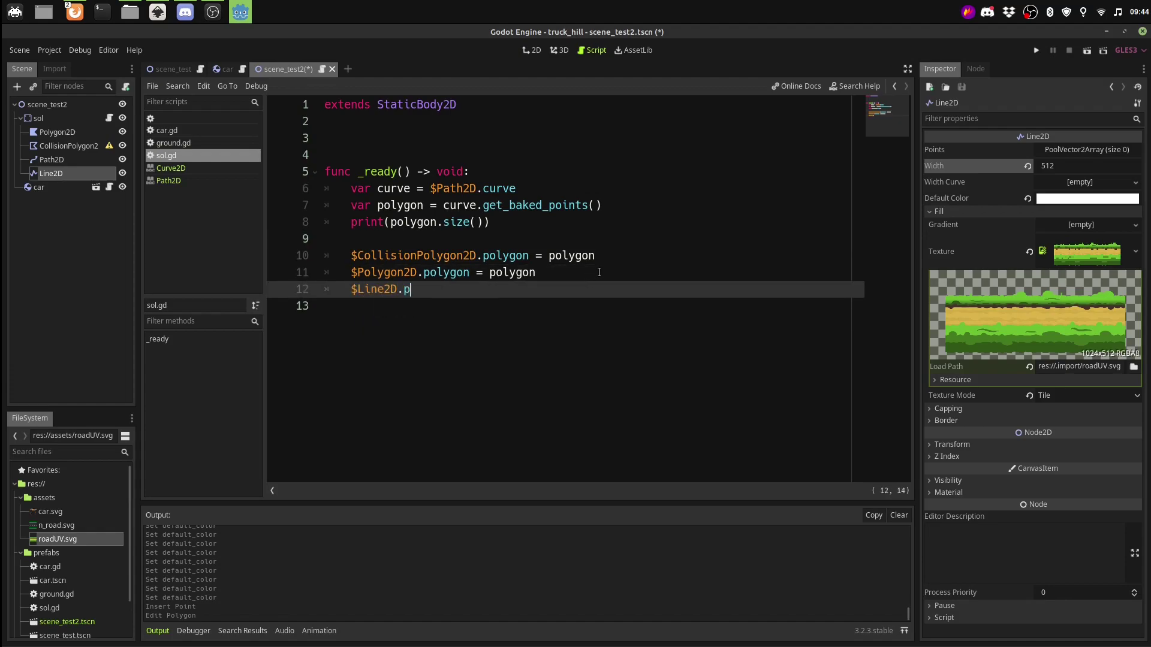
pyautogui.write('o')
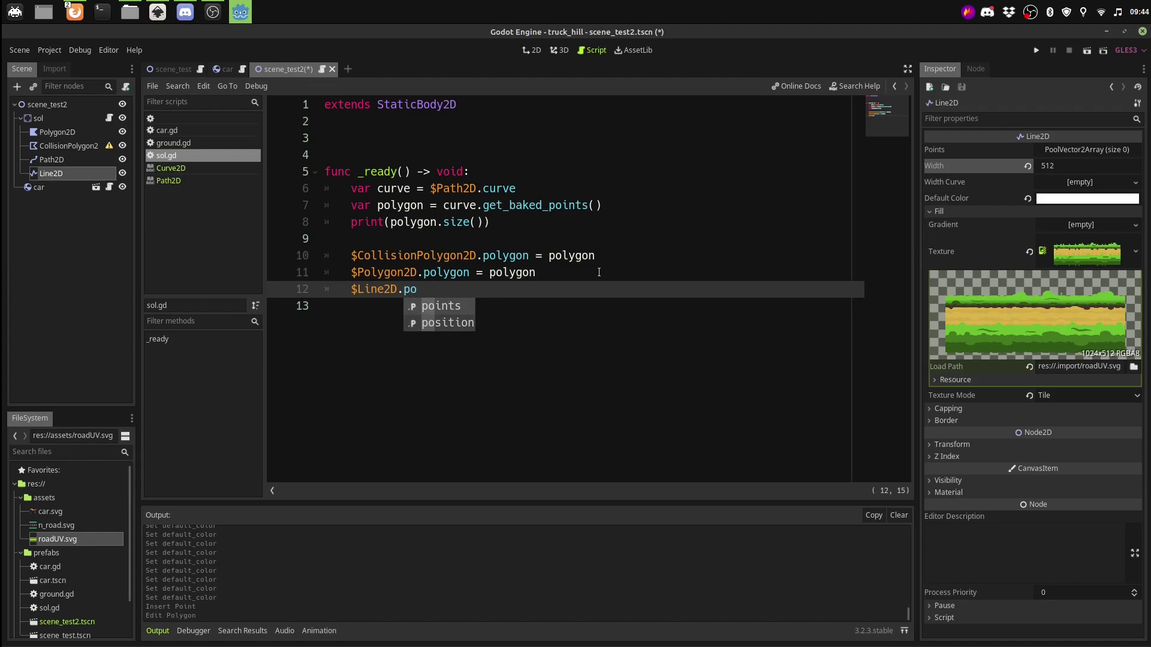
pyautogui.press('Return')
pyautogui.write('= ')
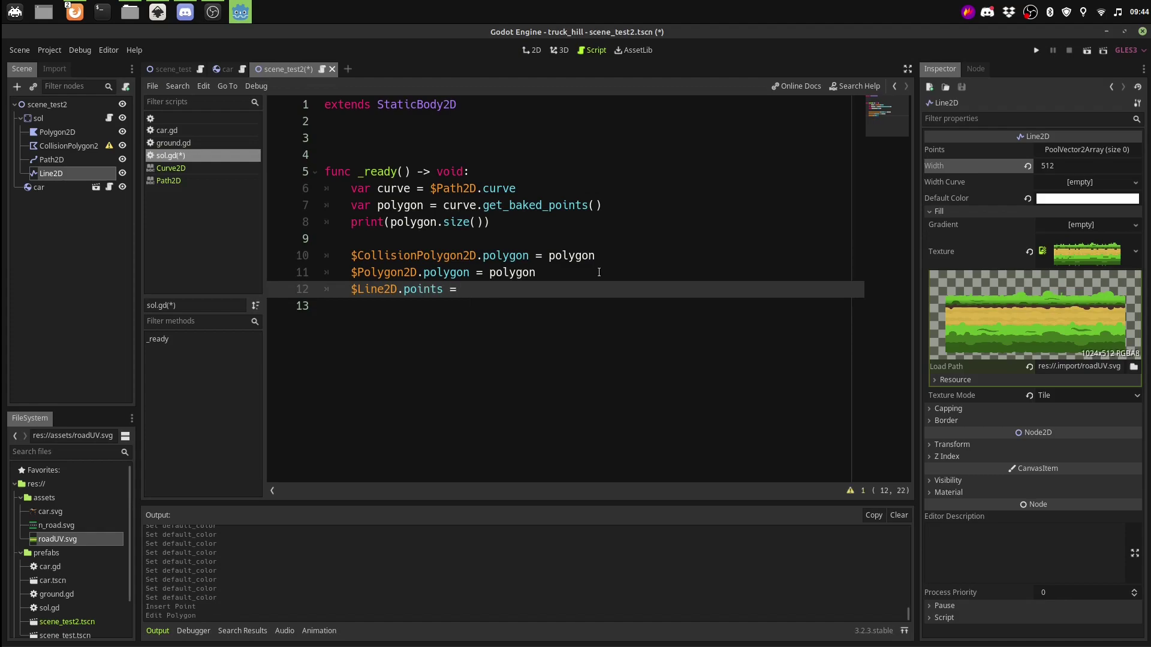
pyautogui.write('poly')
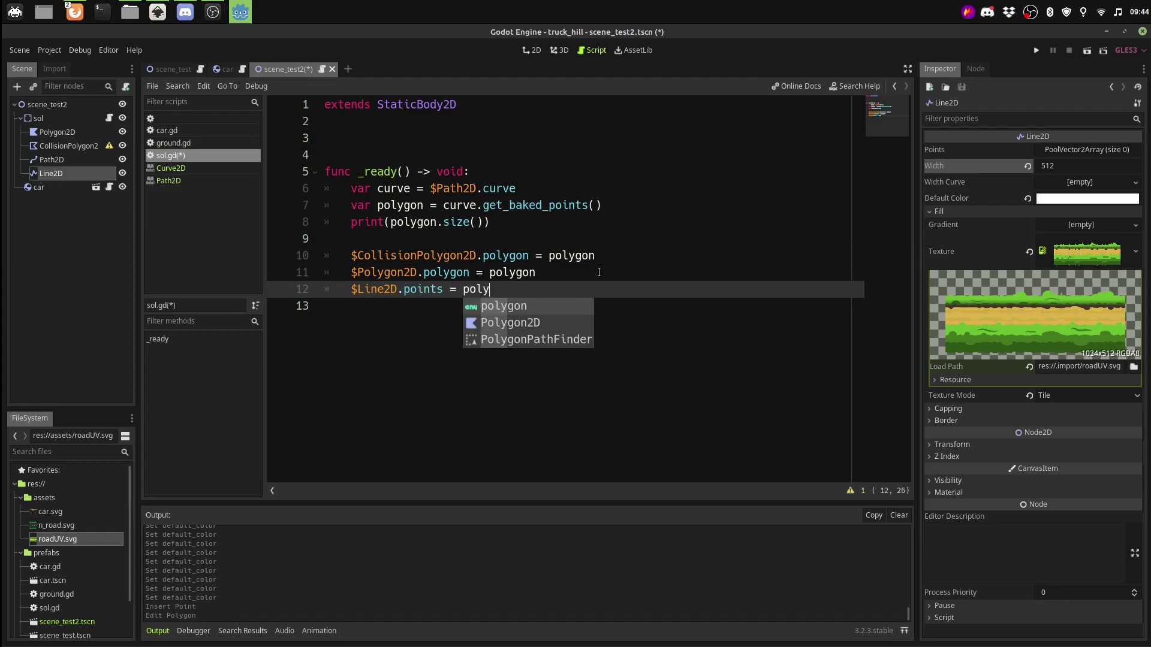
pyautogui.press('Return')
pyautogui.click(542, 355)
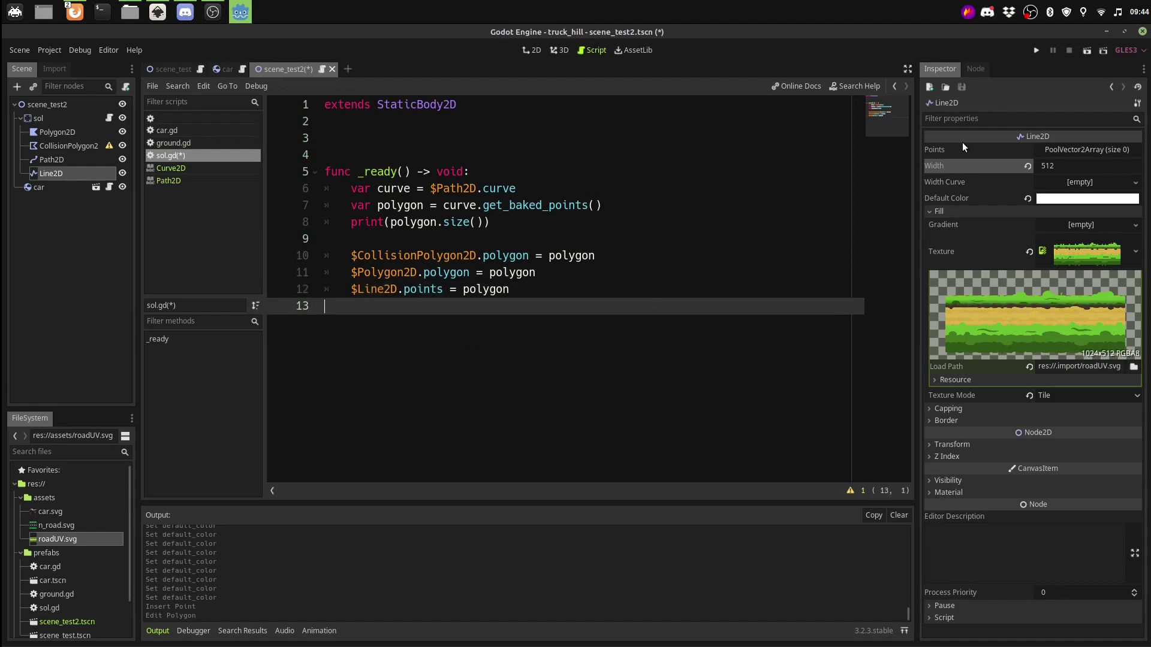
# Select the Polygon2D node and return to the 2D scene view
pyautogui.click(54, 132)
pyautogui.scroll(-2, 556, 282)
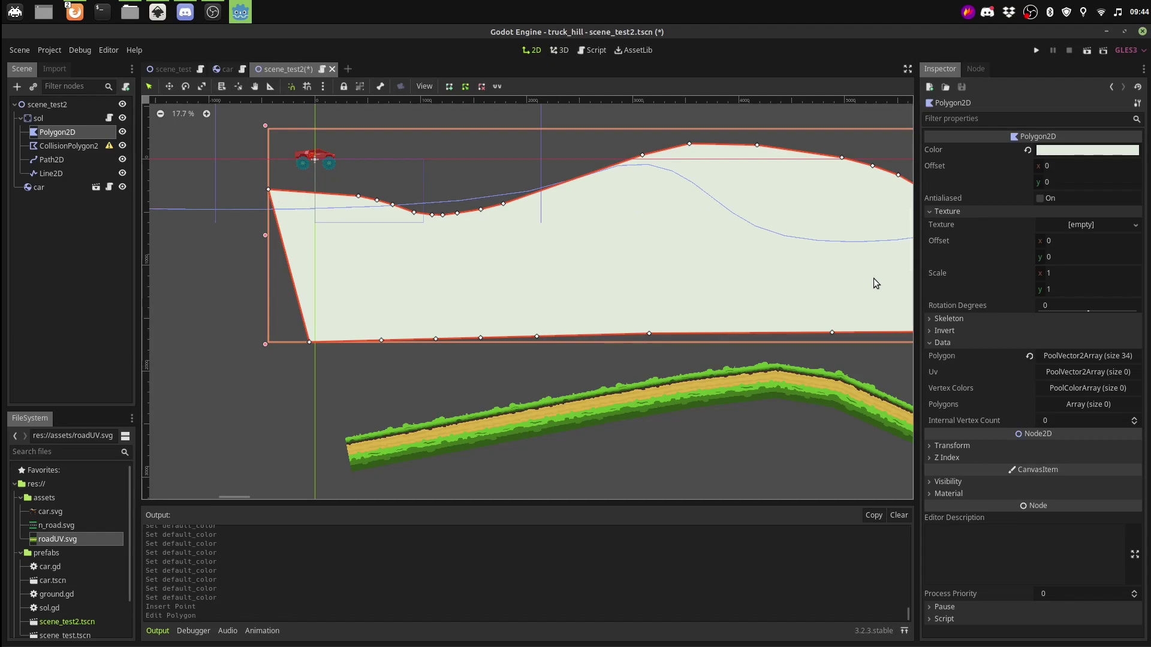
pyautogui.scroll(-1, 677, 320)
pyautogui.scroll(1, 699, 382)
pyautogui.scroll(2, 699, 382)
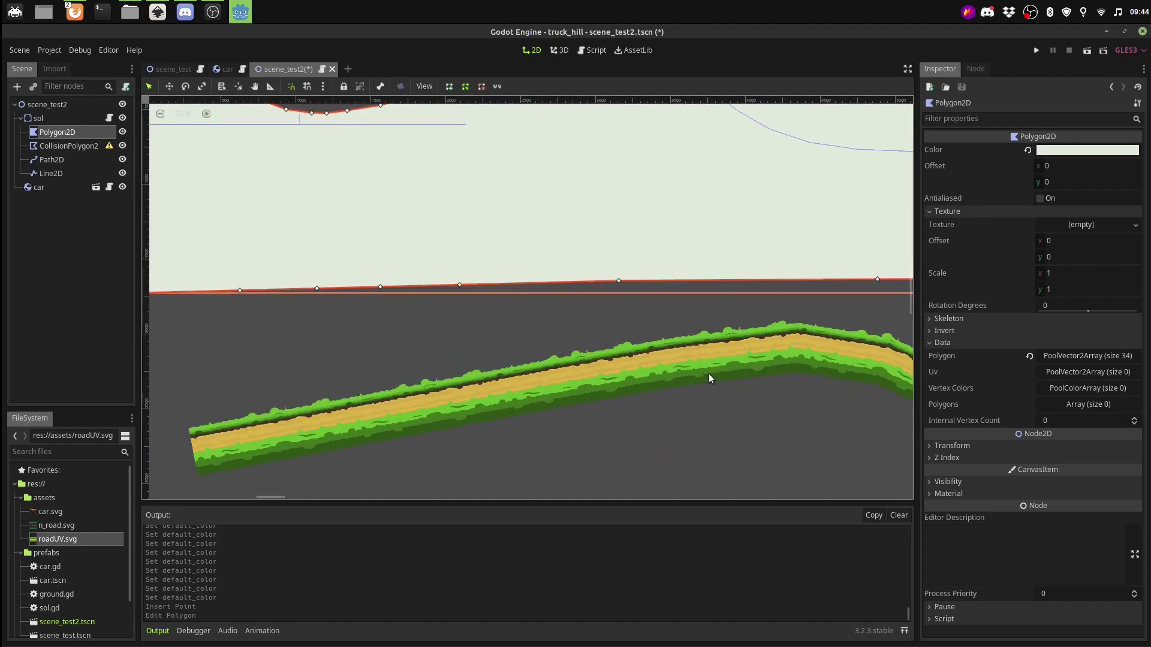
pyautogui.scroll(4, 741, 379)
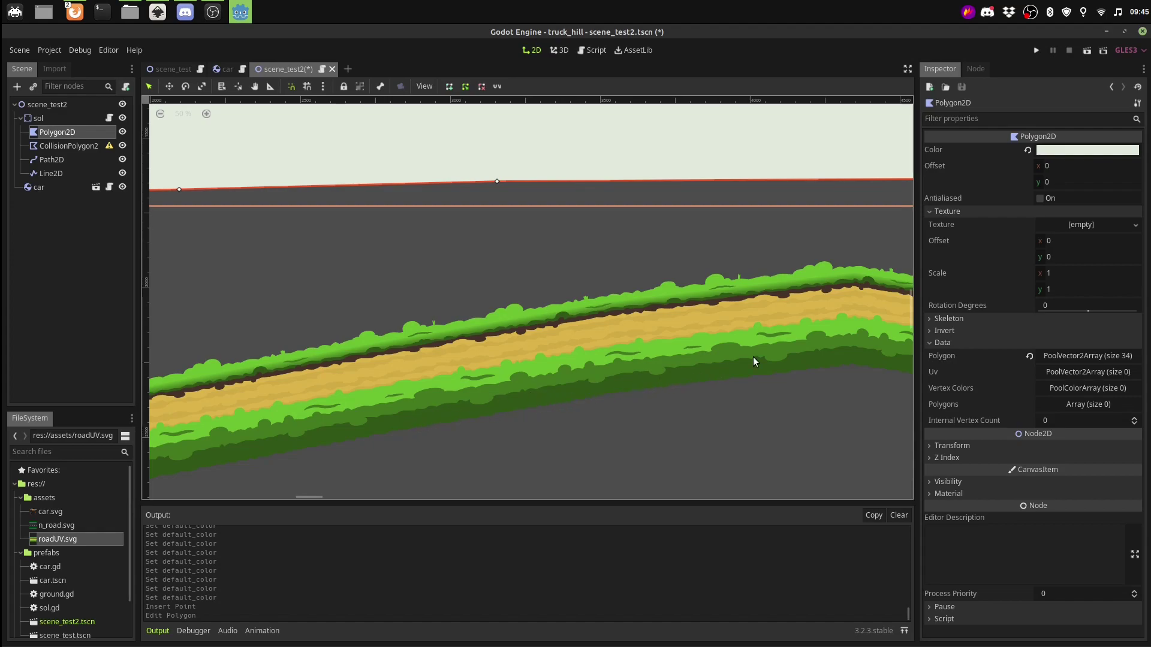
# Eyedrop the road's dark green (305616) as the ground polygon's fill colour
pyautogui.click(1059, 153)
pyautogui.click(1030, 205)
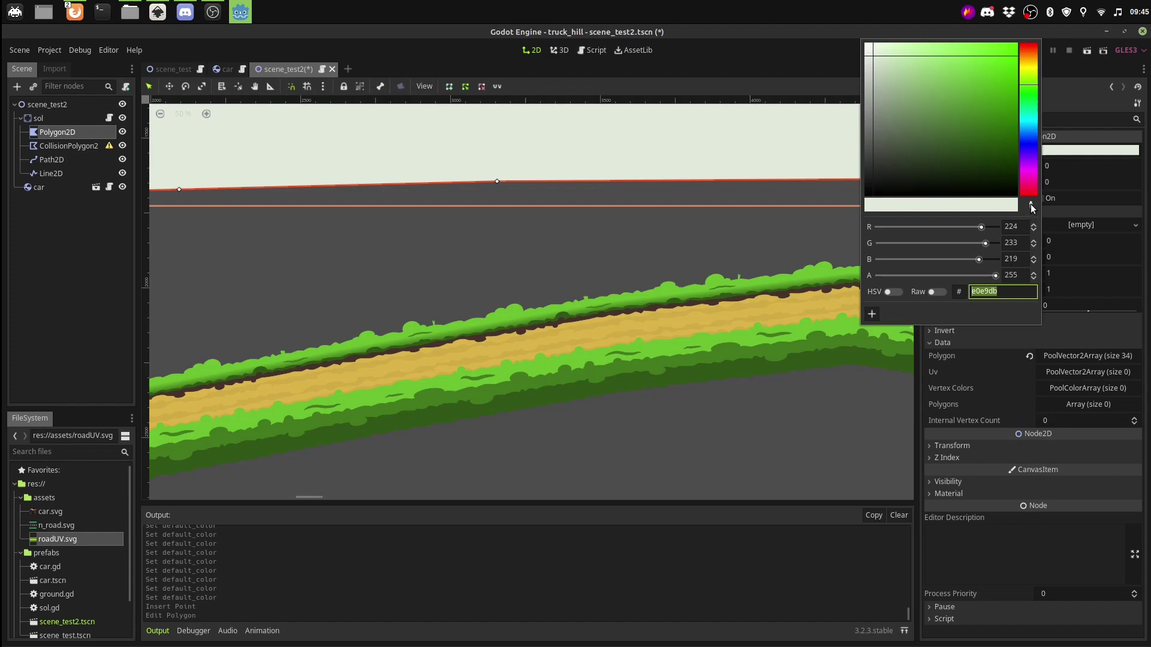
pyautogui.click(823, 364)
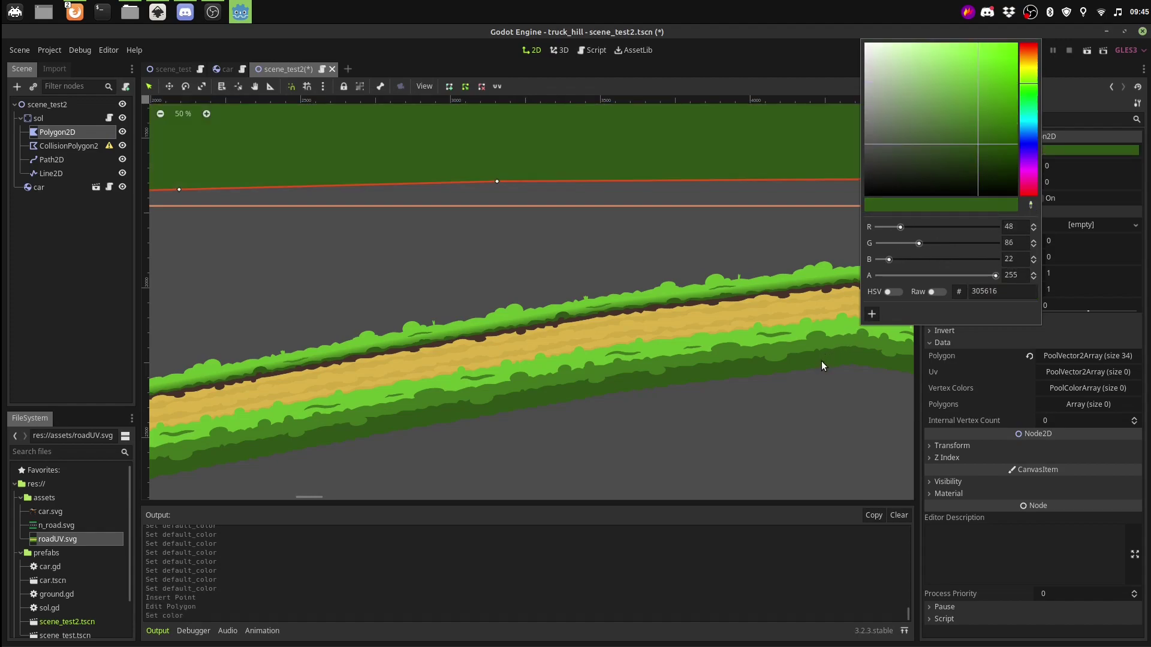
pyautogui.click(719, 161)
pyautogui.scroll(-2, 718, 275)
pyautogui.scroll(-2, 721, 243)
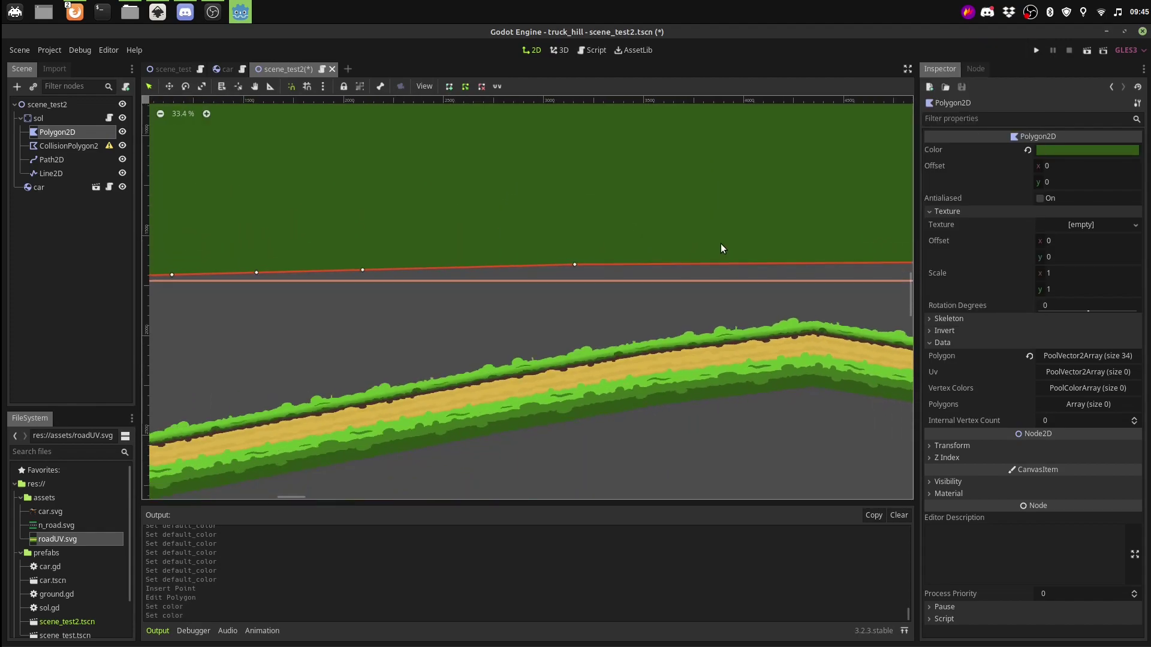
pyautogui.scroll(-1, 713, 231)
pyautogui.scroll(-1, 713, 231)
pyautogui.scroll(-1, 820, 194)
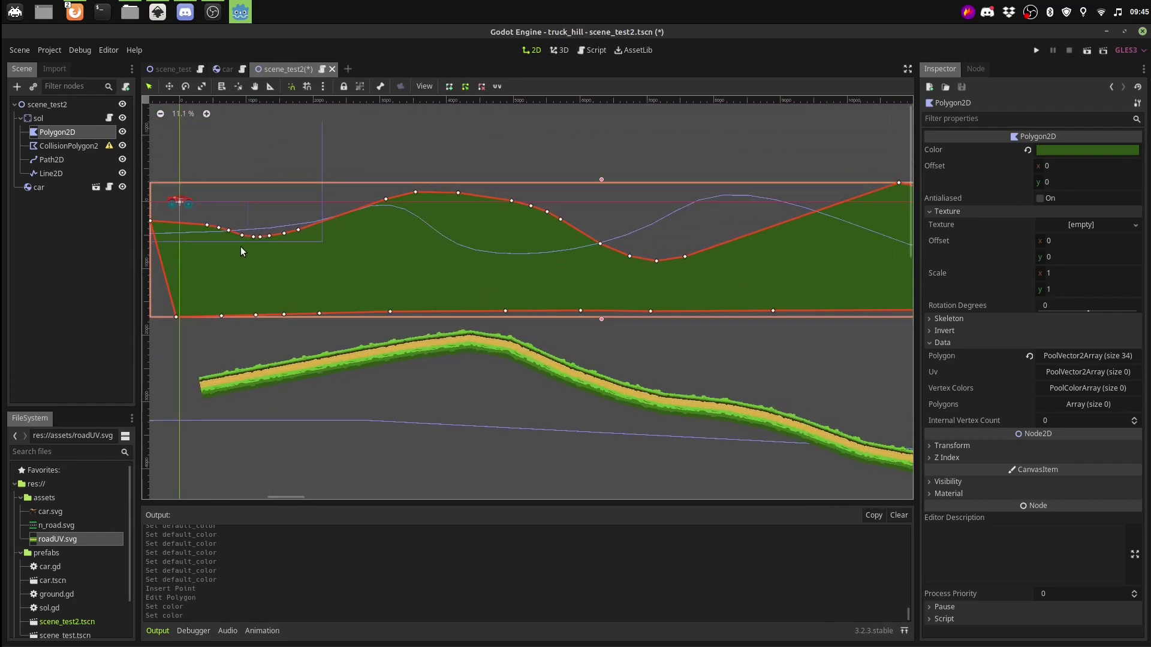
pyautogui.moveTo(875, 277)
pyautogui.mouseDown(button='middle')
pyautogui.moveTo(781, 277)
pyautogui.moveTo(866, 277)
pyautogui.mouseUp(button='middle')
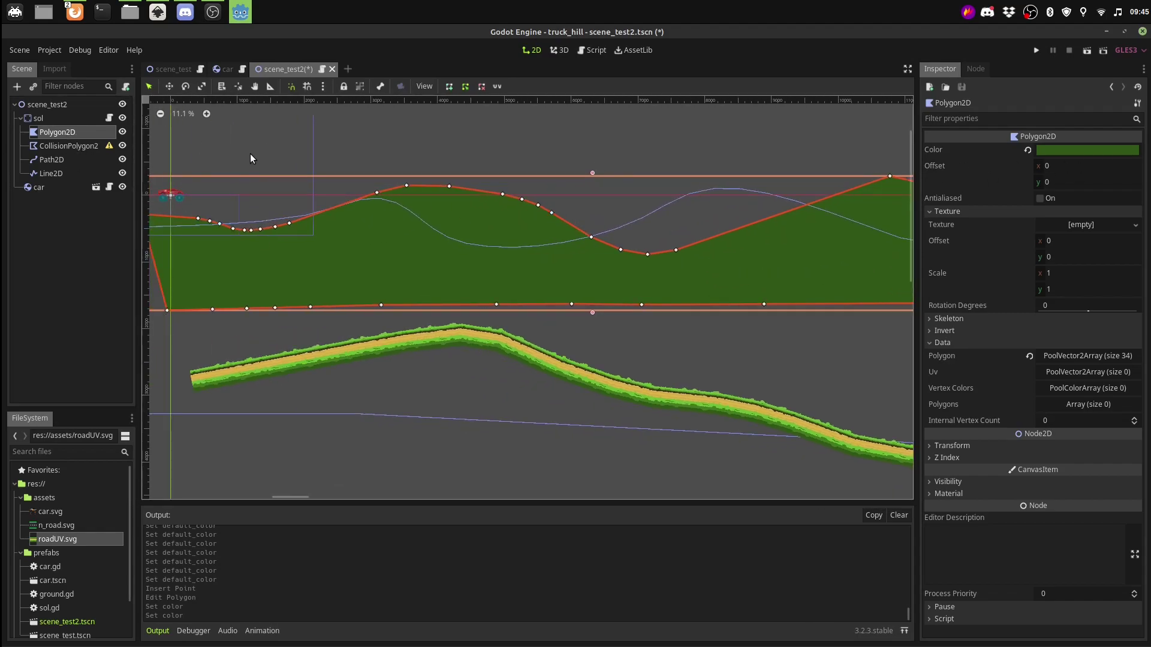
pyautogui.moveTo(287, 192); pyautogui.dragTo(476, 200, button='middle')
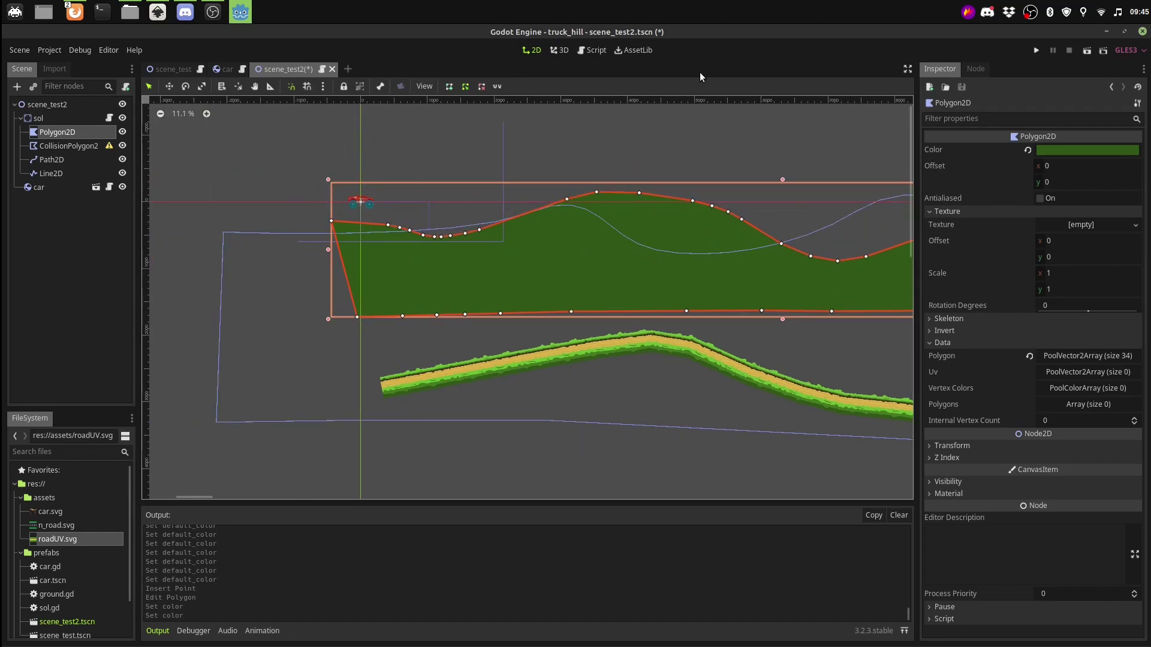
# Save and run the truck_hill scene twice, checking the Debug menu between runs
pyautogui.click(1036, 50)
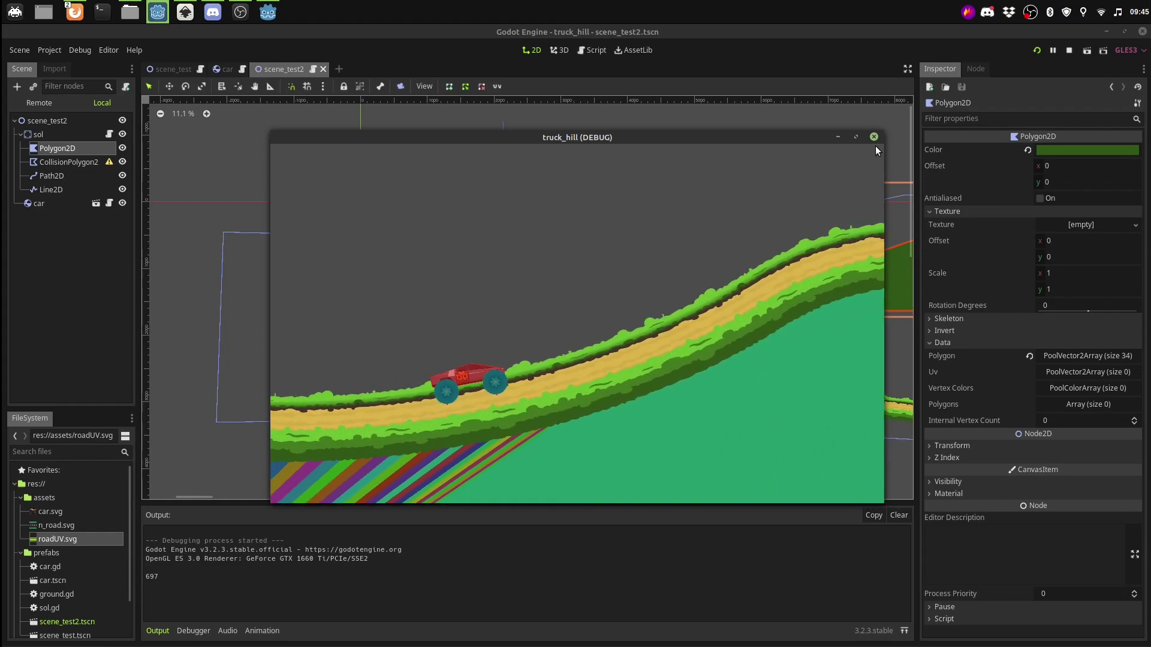
pyautogui.click(874, 137)
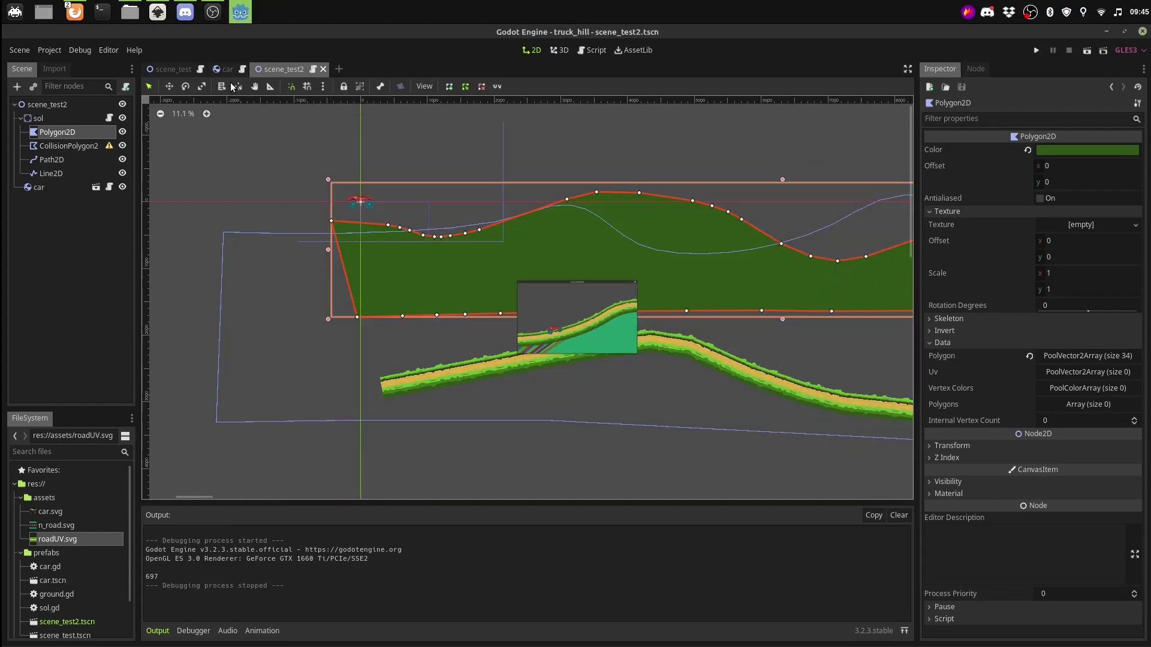
pyautogui.click(49, 49)
pyautogui.moveTo(80, 50)
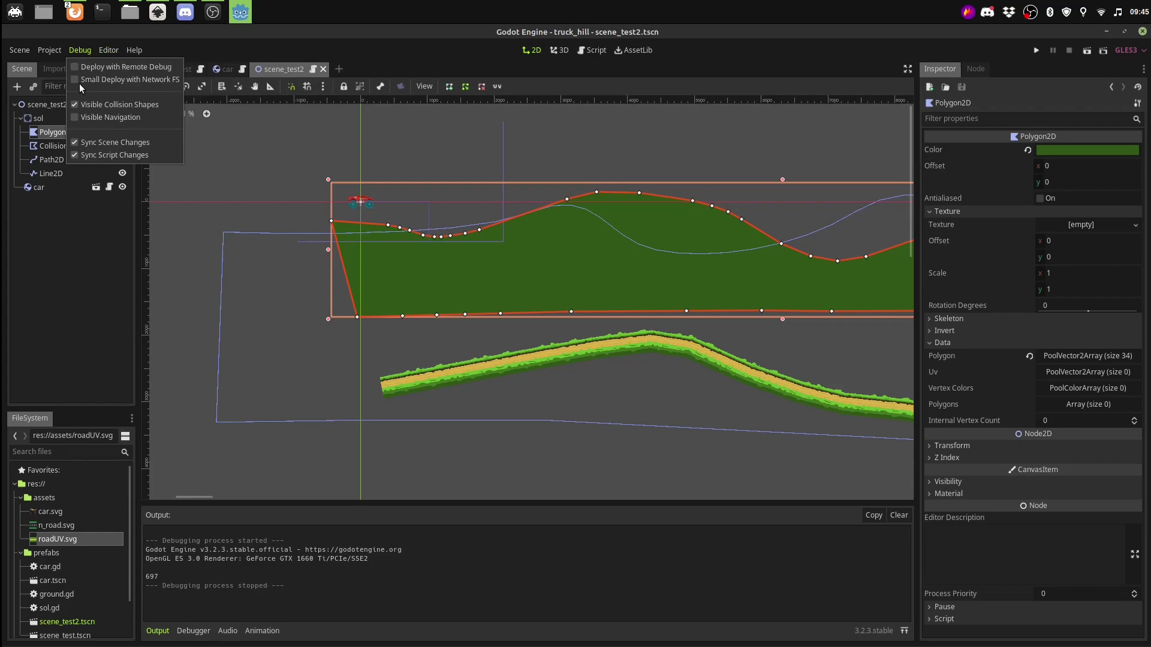
pyautogui.click(973, 59)
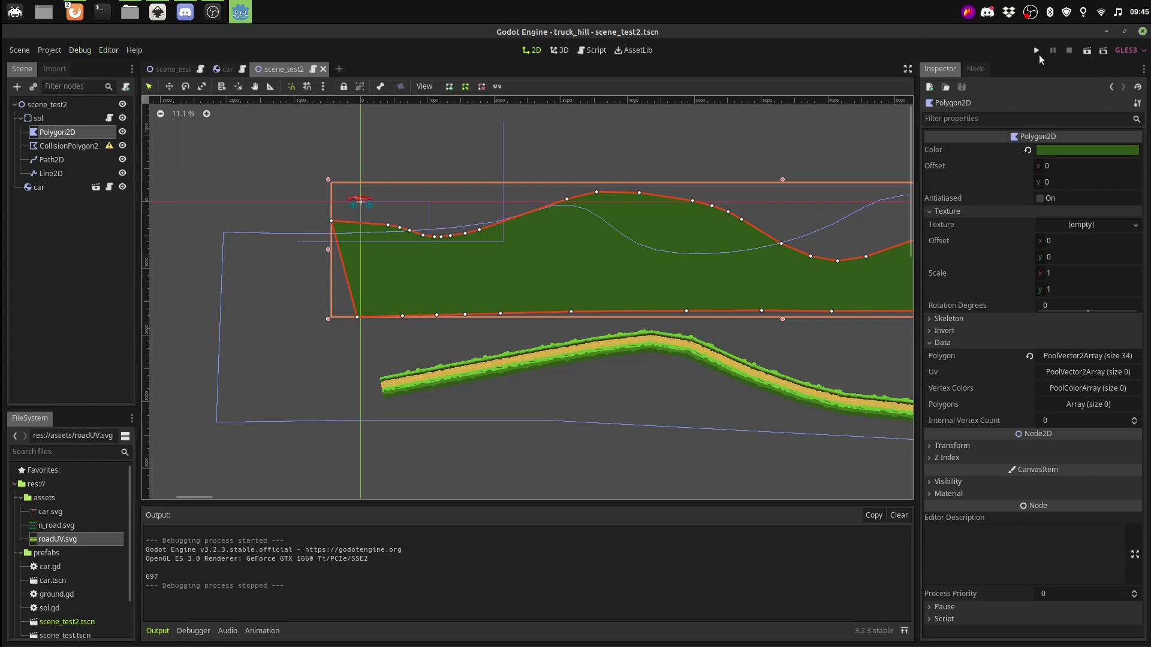
pyautogui.click(1037, 51)
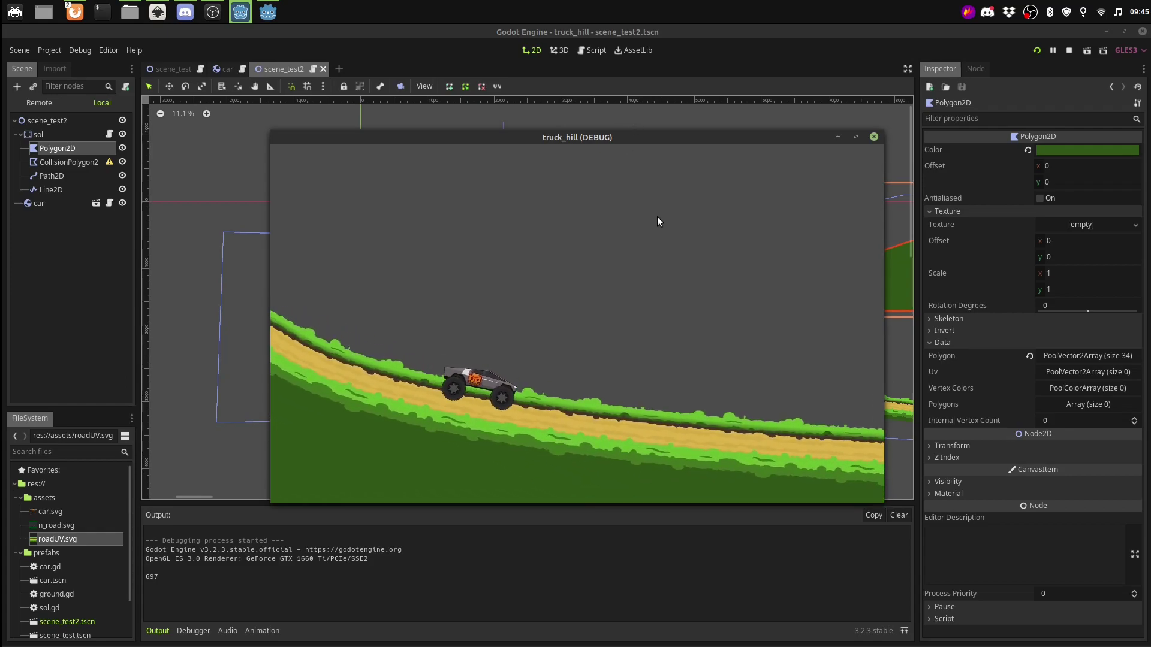
pyautogui.click(875, 137)
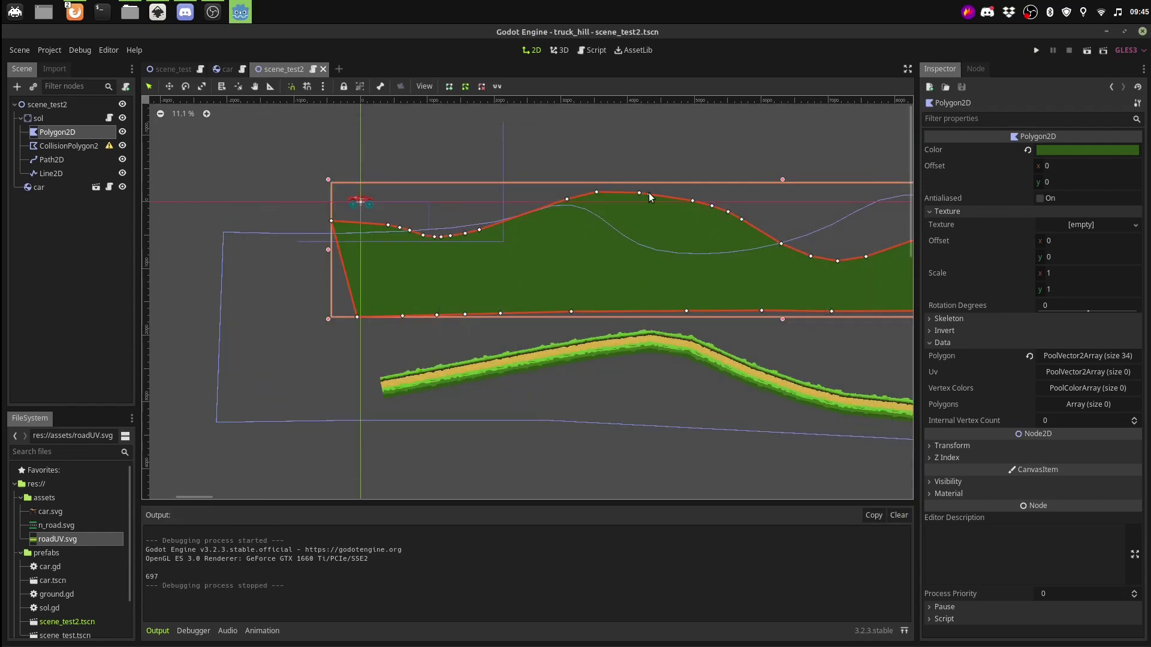
# Round the Path2D's right end point with handles, undoing a stray point, and move it down-right
pyautogui.scroll(-5, 649, 196)
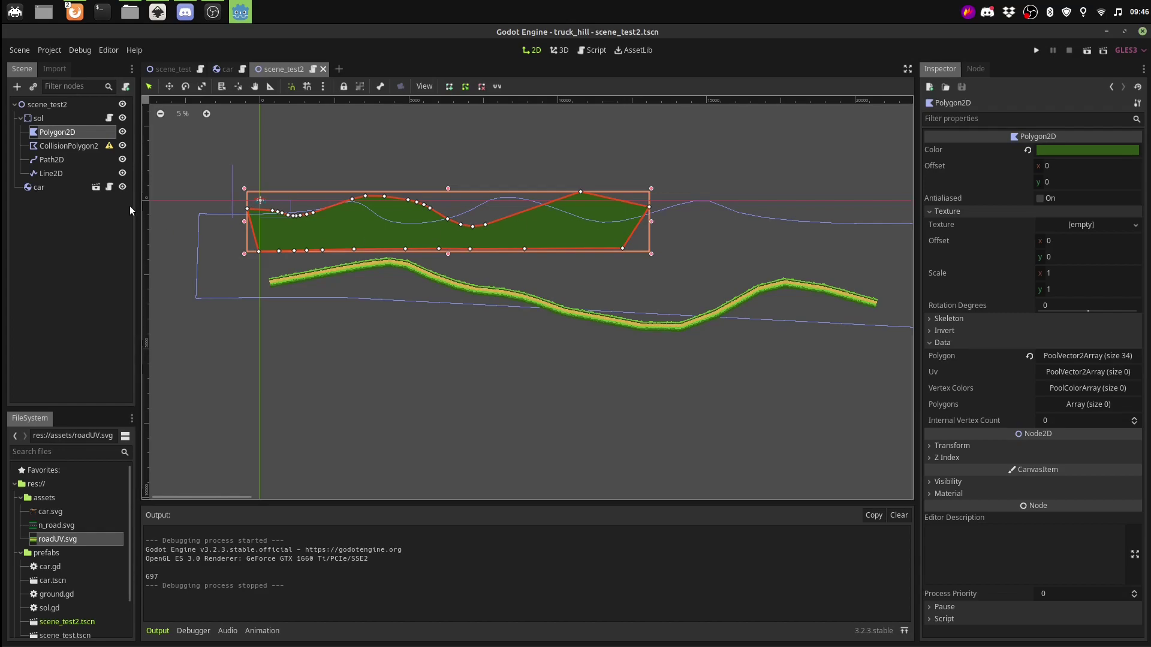
pyautogui.scroll(-2, 756, 214)
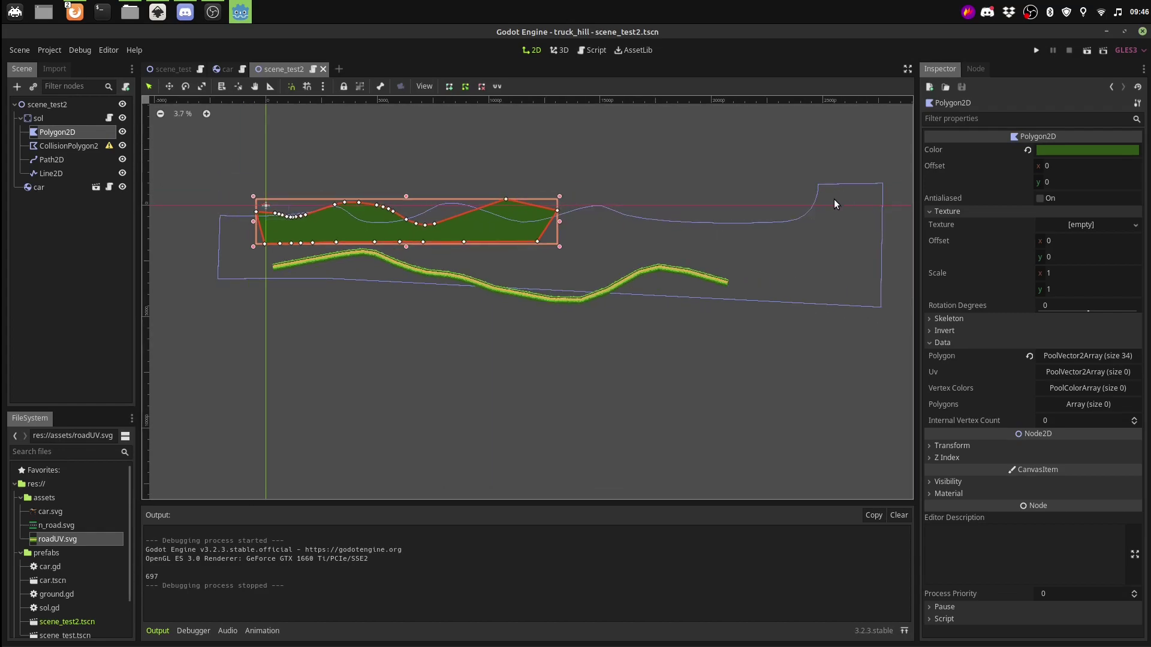
pyautogui.scroll(4, 818, 207)
pyautogui.scroll(2, 810, 278)
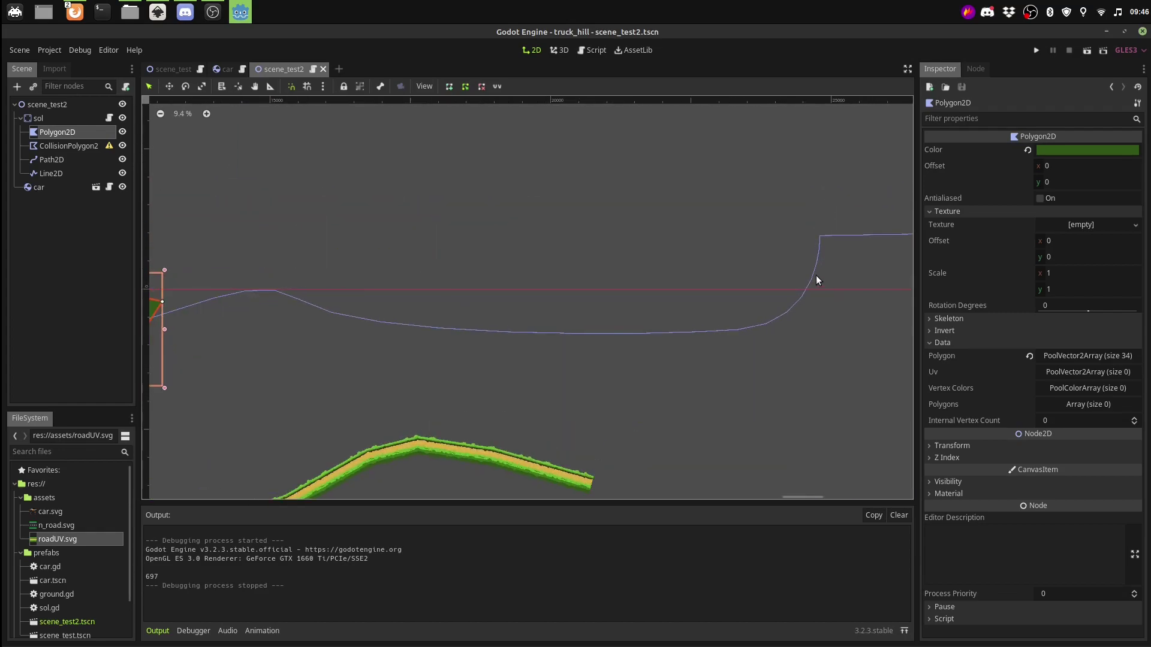
pyautogui.click(816, 273)
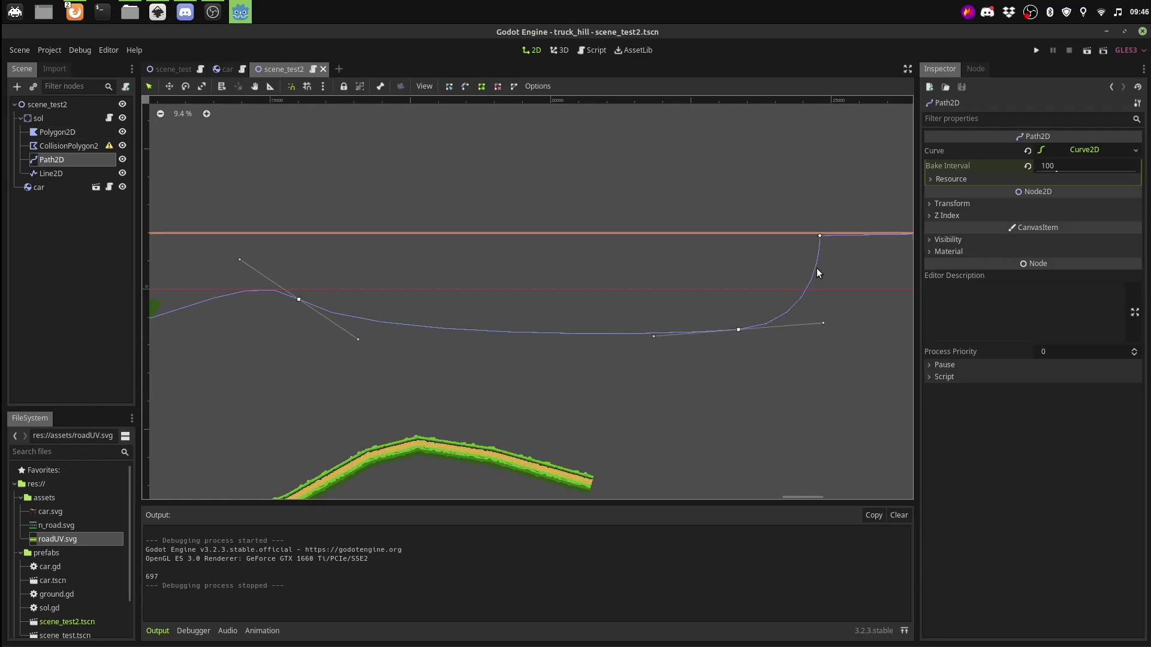
pyautogui.click(819, 236)
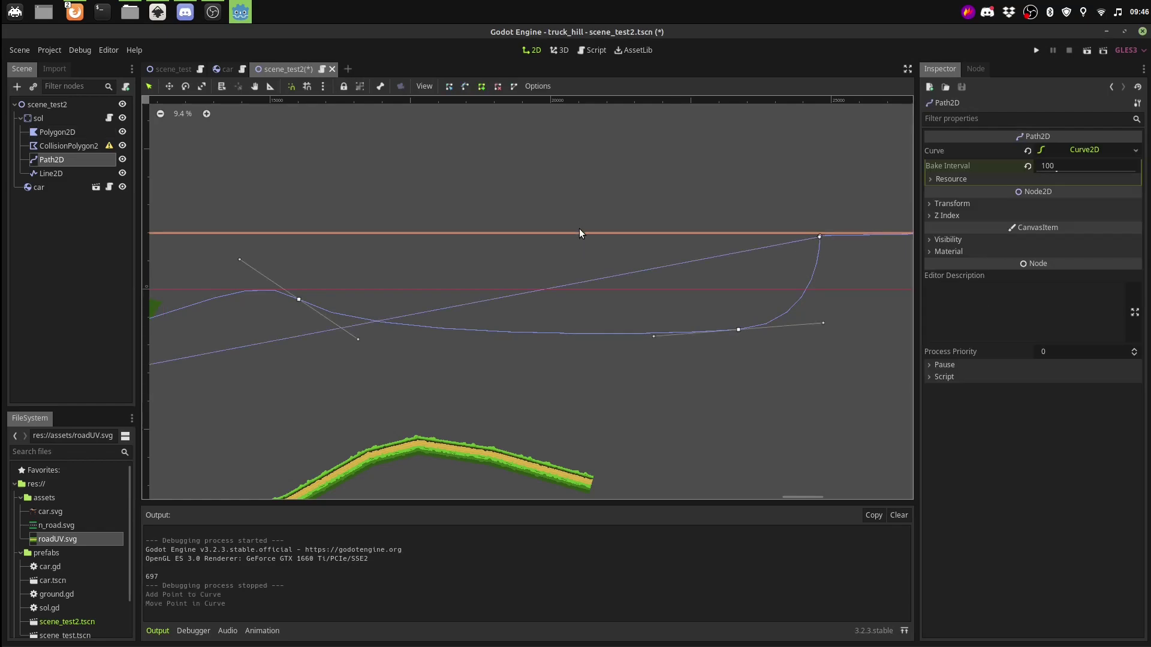
pyautogui.hotkey('ctrl', 'z')
pyautogui.hotkey('ctrl', 'z')
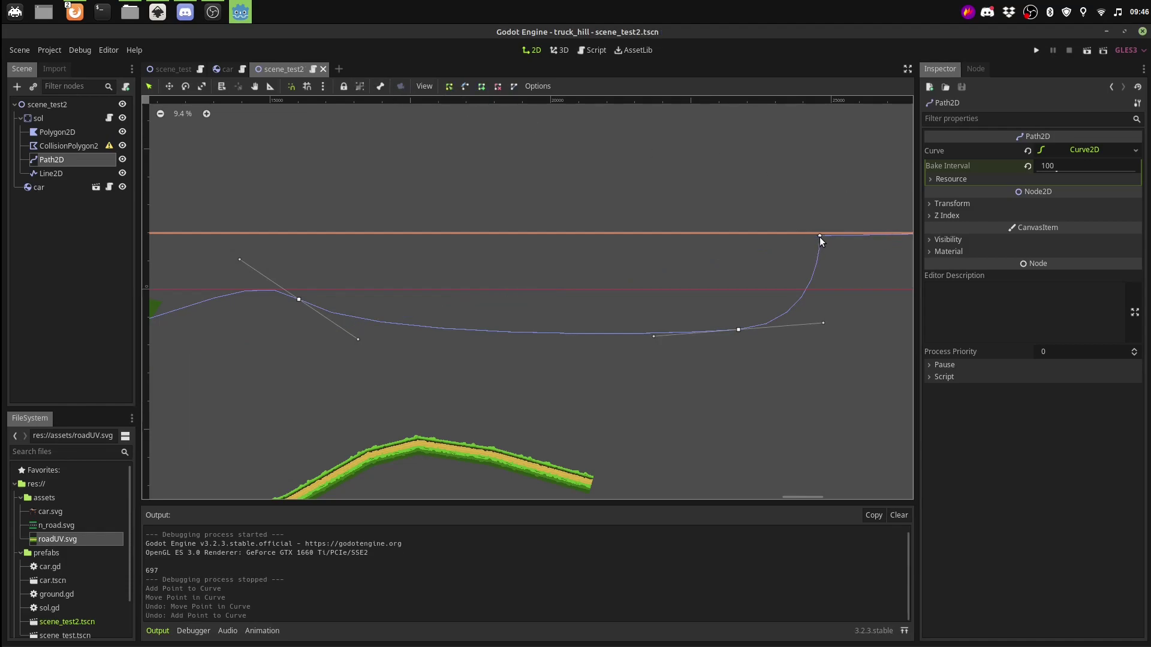
pyautogui.keyDown('shift'); pyautogui.moveTo(819, 236); pyautogui.dragTo(862, 214); pyautogui.keyUp('shift')
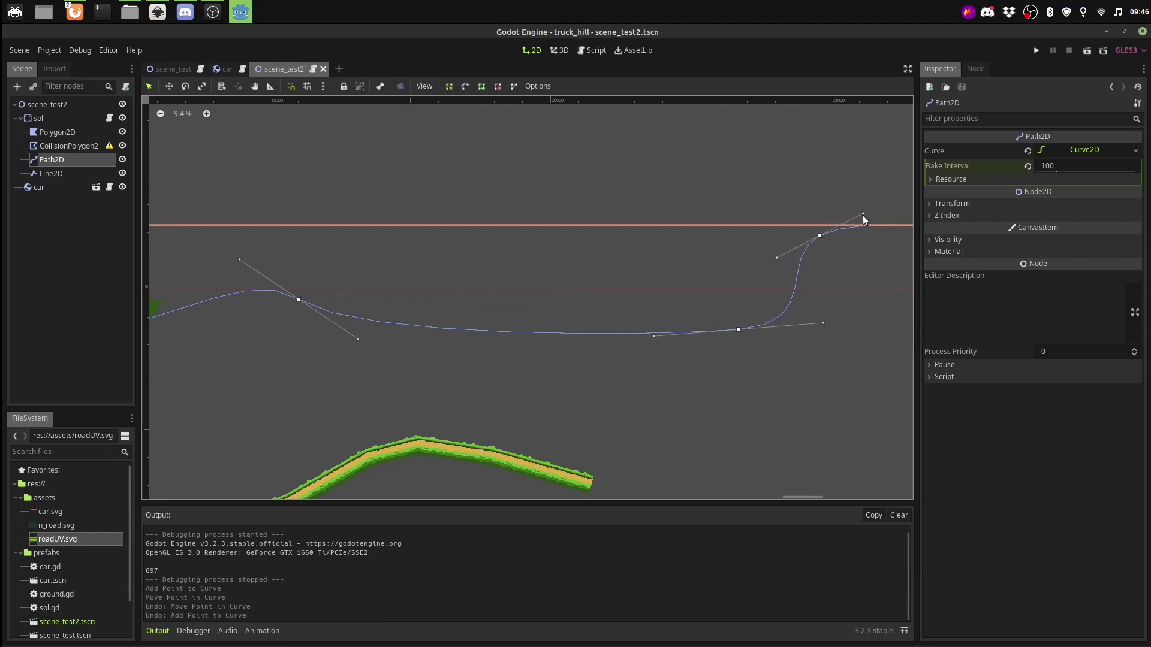
pyautogui.moveTo(818, 235); pyautogui.dragTo(843, 251)
pyautogui.scroll(-1, 720, 174)
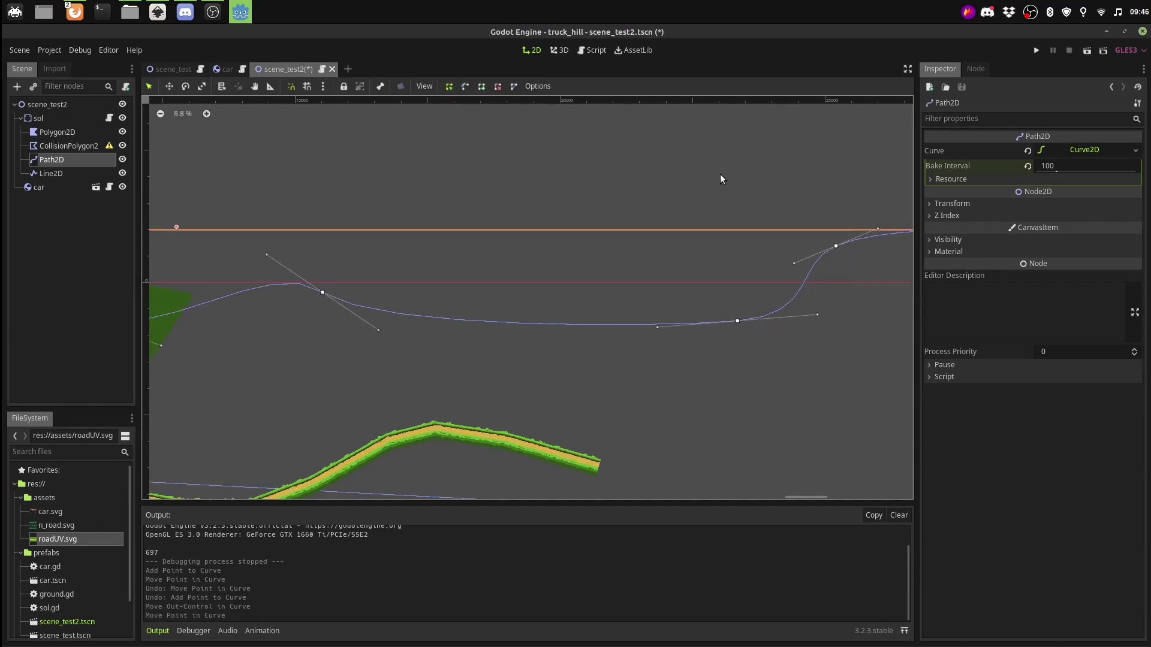
pyautogui.scroll(-5, 721, 175)
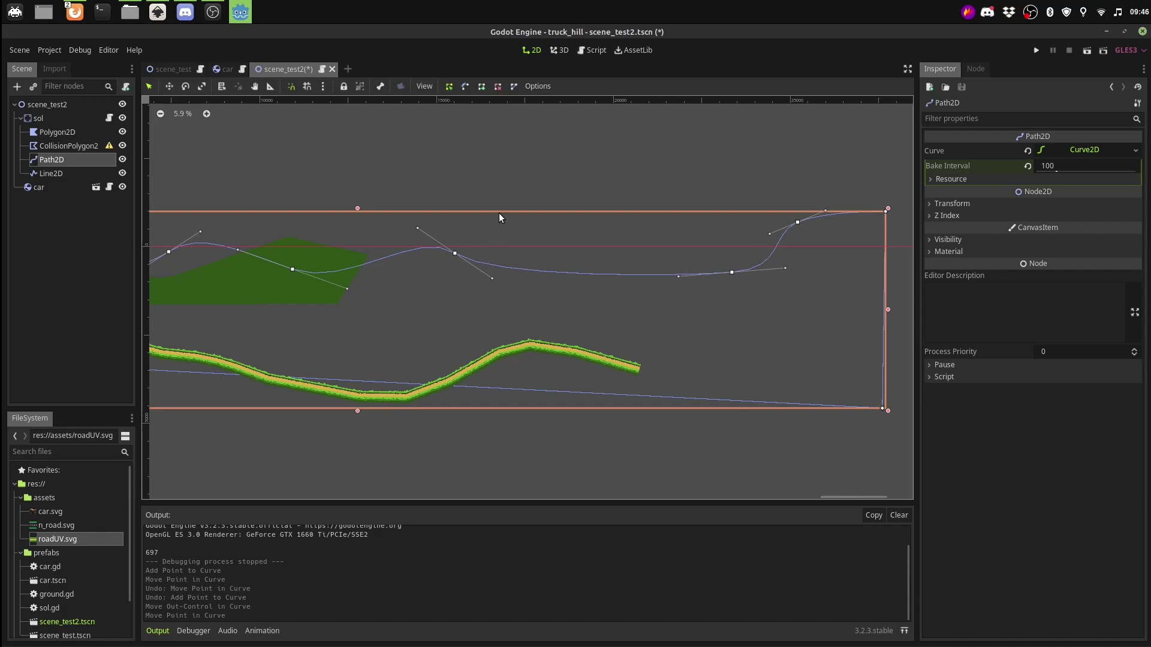
# Raise a new mid-curve crest with short handles and add a rounded dip point before it
pyautogui.moveTo(600, 274); pyautogui.dragTo(603, 244)
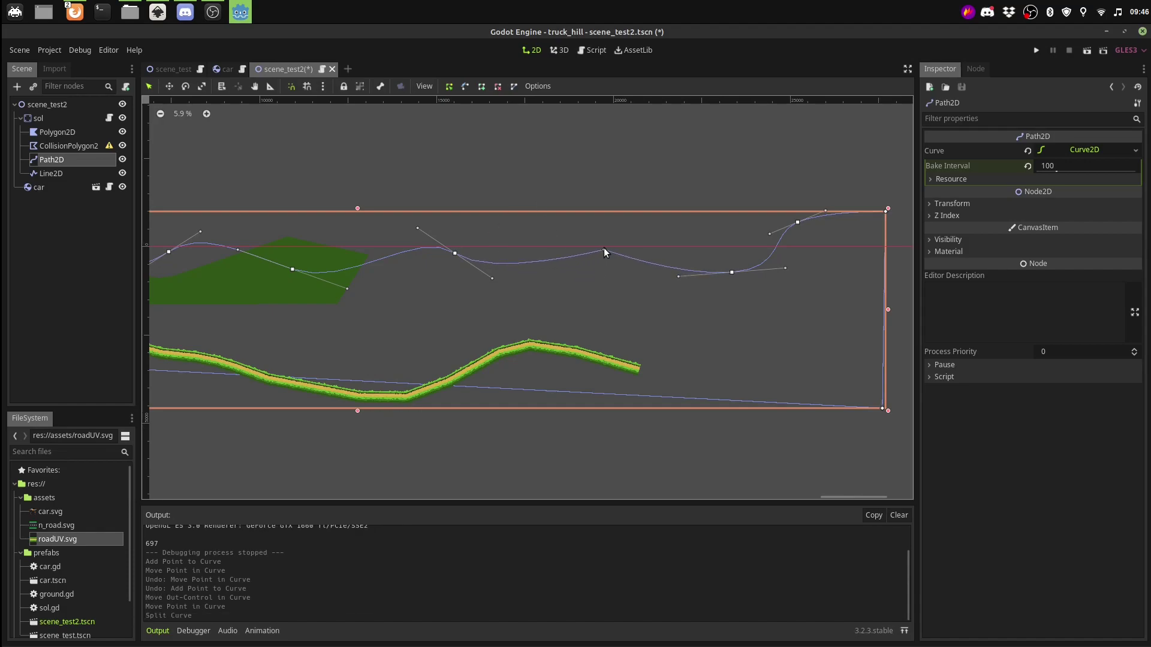
pyautogui.scroll(2, 599, 250)
pyautogui.scroll(3, 599, 256)
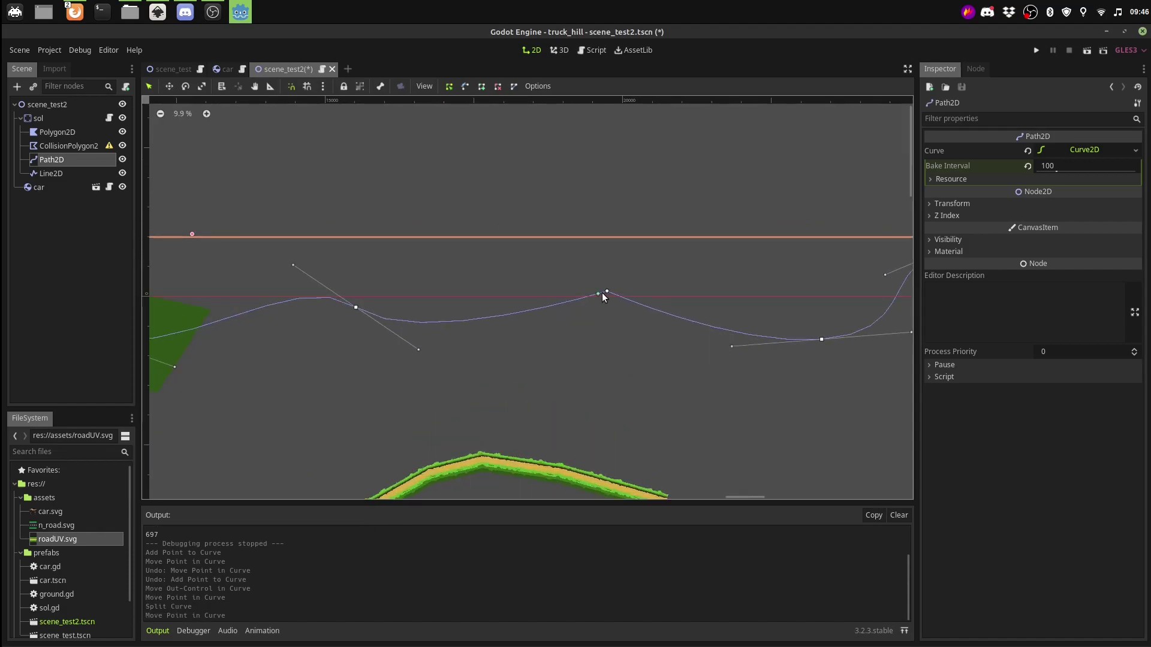
pyautogui.moveTo(606, 289)
pyautogui.keyDown('shift'); pyautogui.mouseDown()
pyautogui.moveTo(549, 280)
pyautogui.moveTo(645, 291)
pyautogui.mouseUp(); pyautogui.keyUp('shift')
pyautogui.moveTo(645, 291)
pyautogui.keyDown('shift'); pyautogui.mouseDown()
pyautogui.moveTo(627, 294)
pyautogui.moveTo(603, 270)
pyautogui.mouseUp(); pyautogui.keyUp('shift')
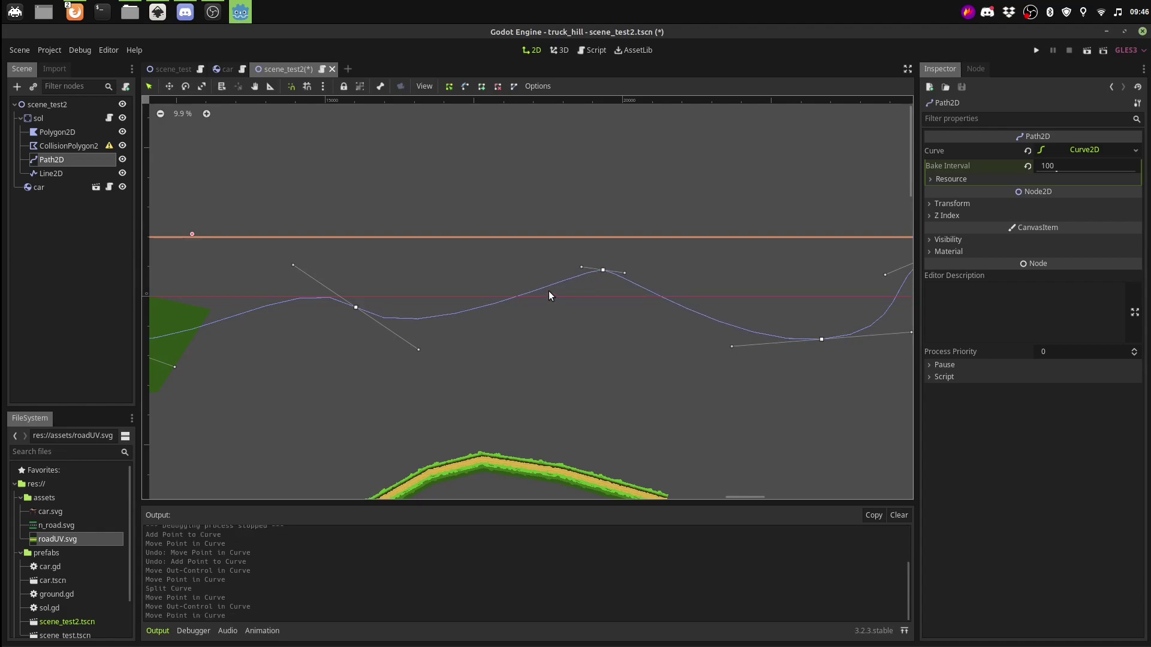
pyautogui.click(548, 317)
pyautogui.moveTo(548, 317)
pyautogui.mouseDown()
pyautogui.moveTo(527, 340)
pyautogui.moveTo(587, 307)
pyautogui.mouseUp()
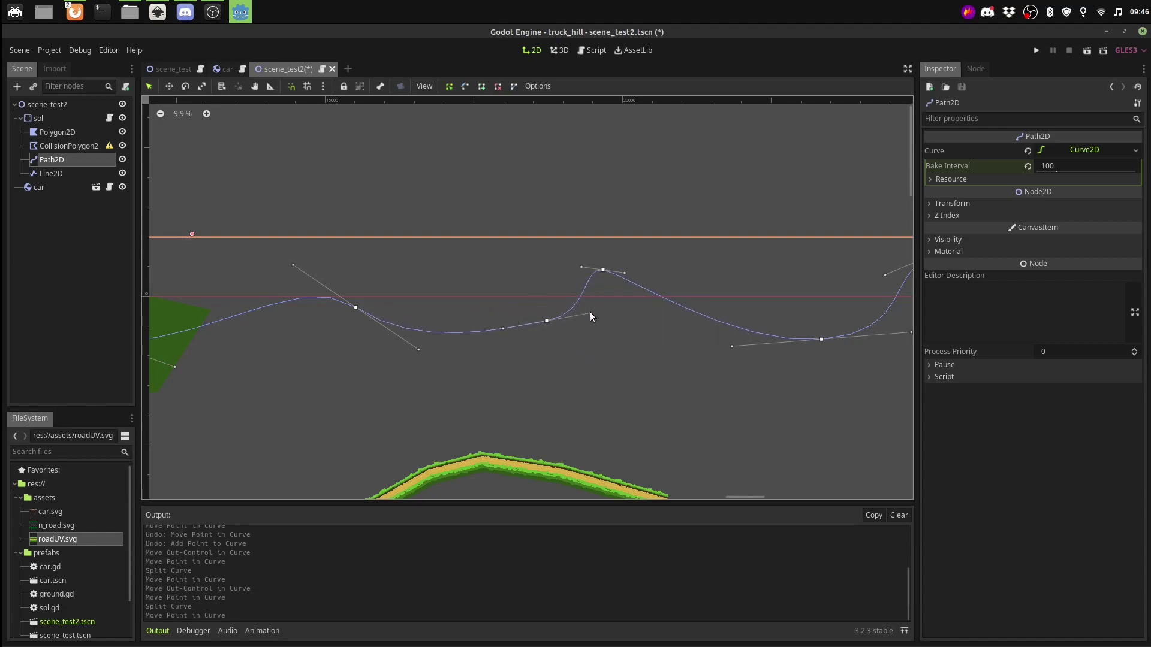